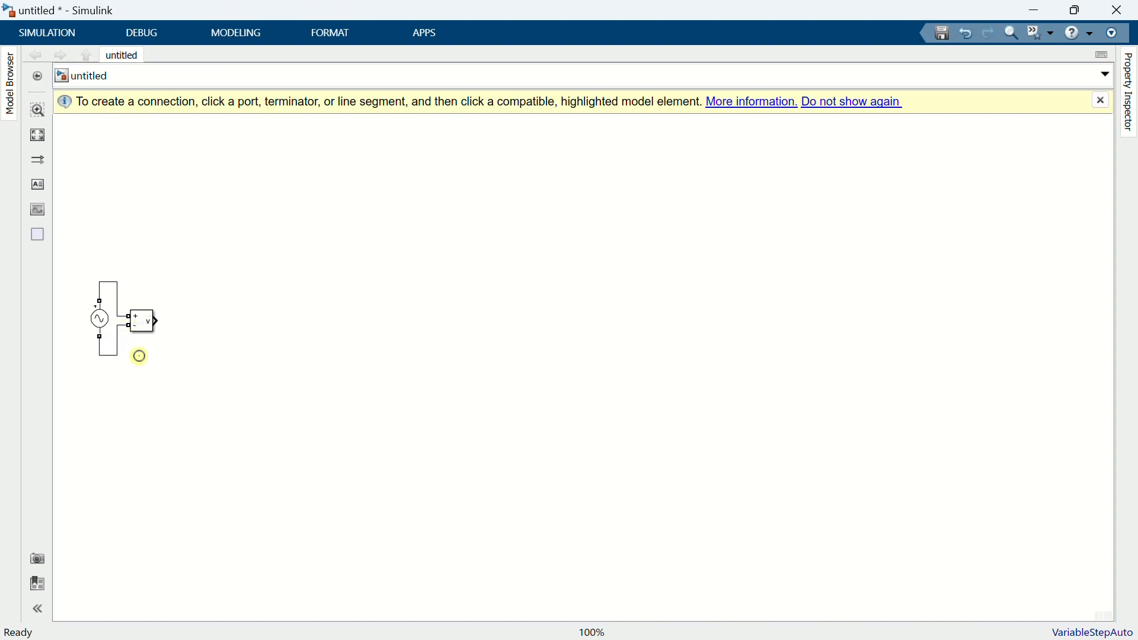
- Add a Goto block on the voltage measurement's output and set its tag to VAC
{"action": "double_click", "coordinate": [165, 361]}
{"action": "type", "text": "goto"}
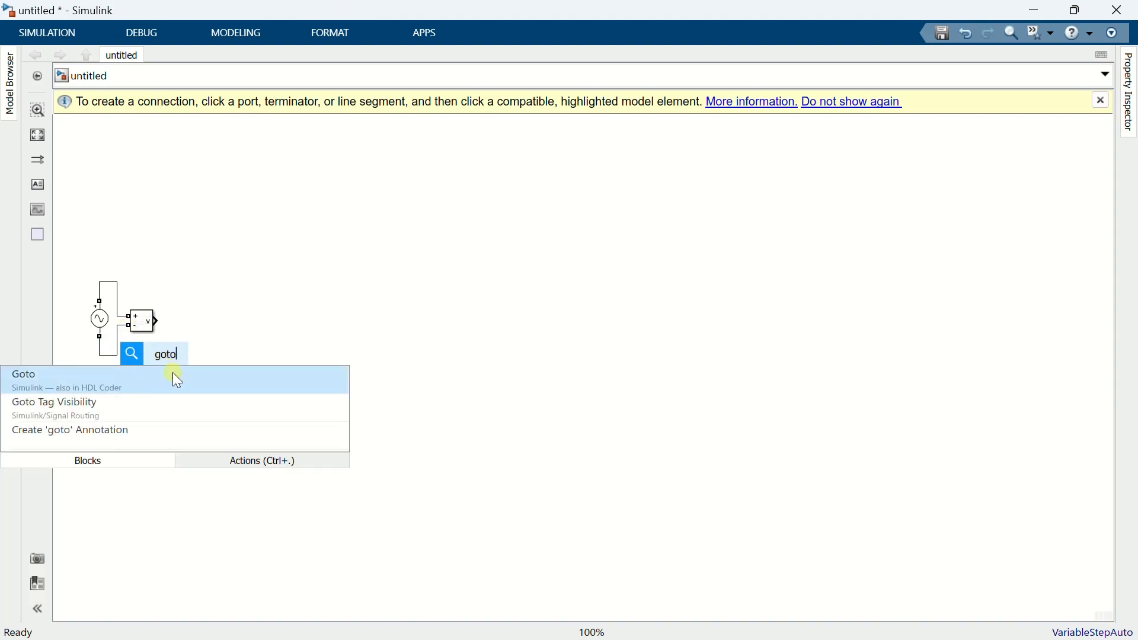
{"action": "left_click", "coordinate": [173, 374]}
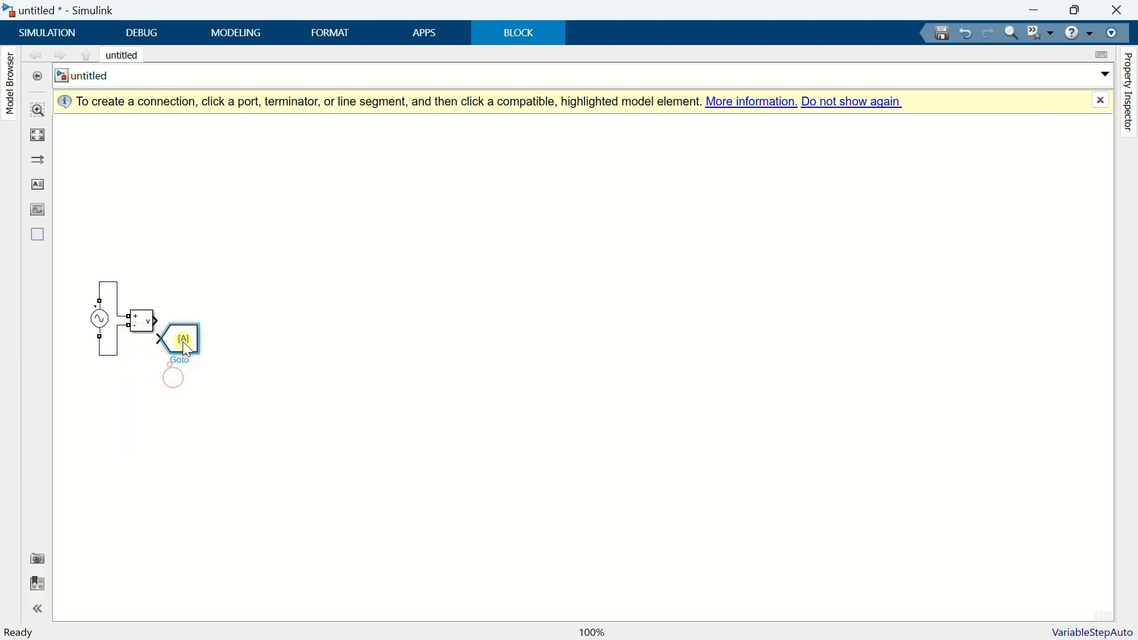
{"action": "double_click", "coordinate": [196, 322]}
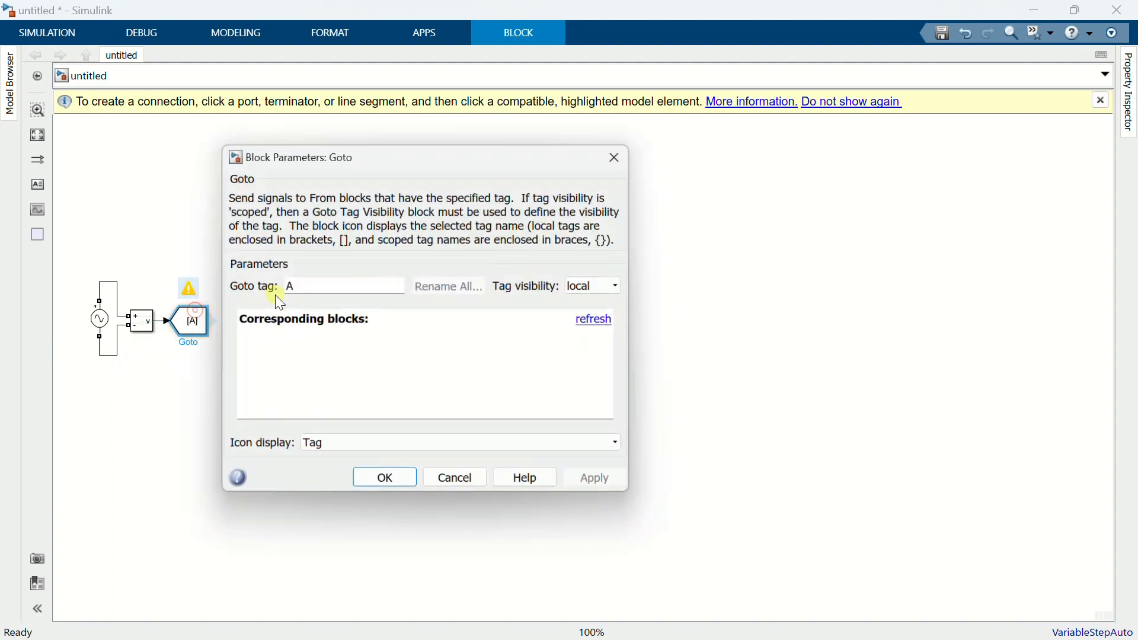
{"action": "type", "text": "VAC"}
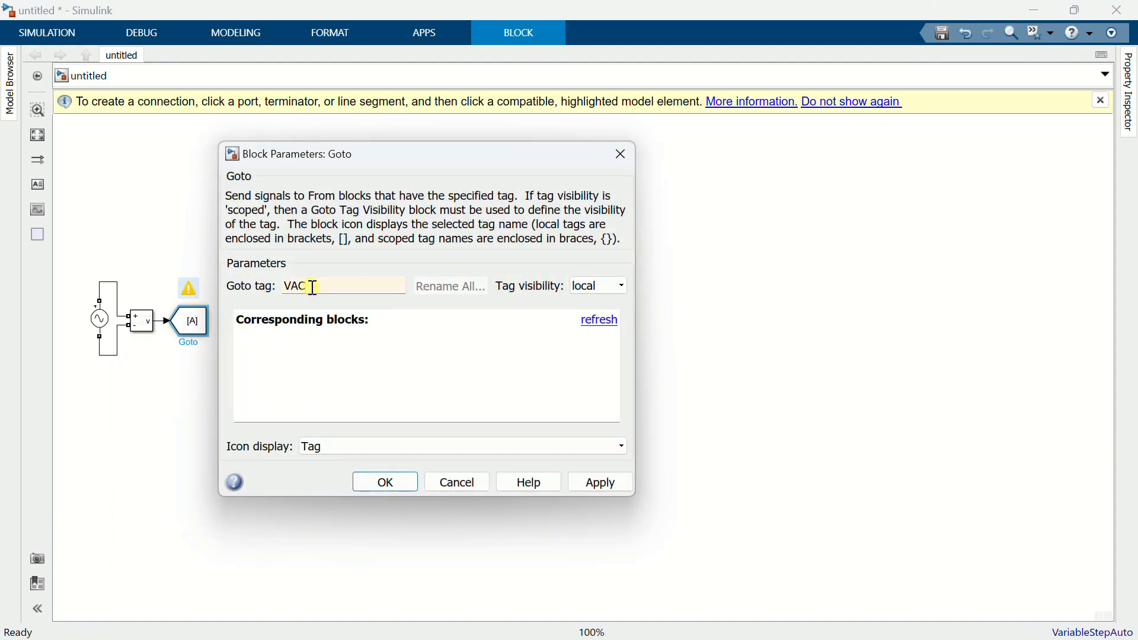
{"action": "left_click", "coordinate": [367, 481]}
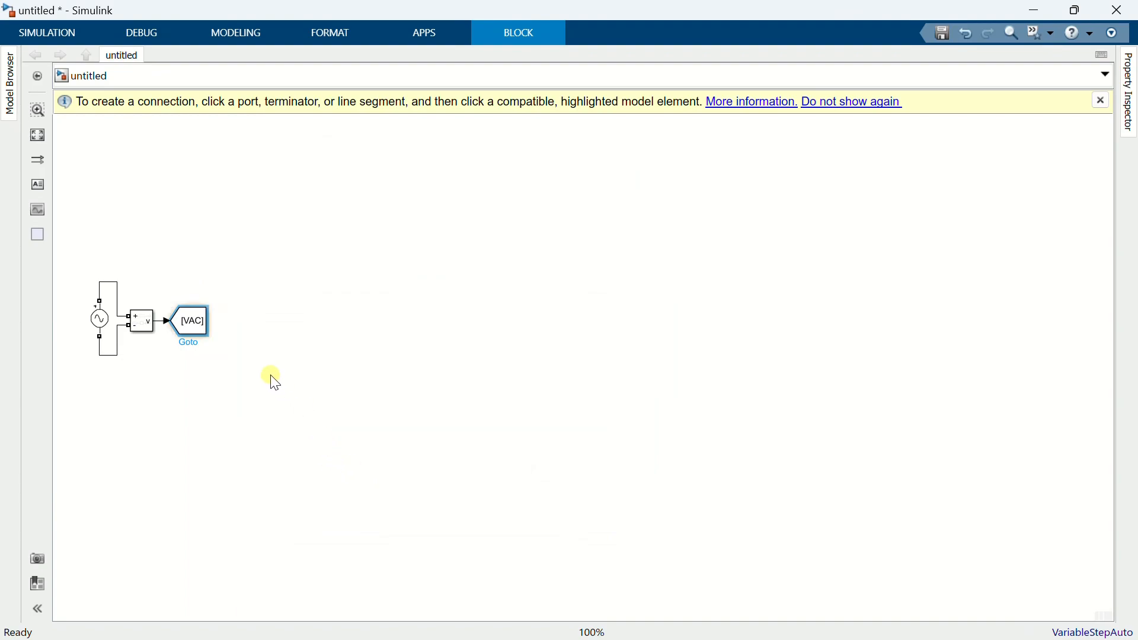
- Insert a Specialized Power Systems Current Measurement block above the source and connect its positive port to the source's upper line
{"action": "double_click", "coordinate": [159, 243]}
{"action": "type", "text": "curre"}
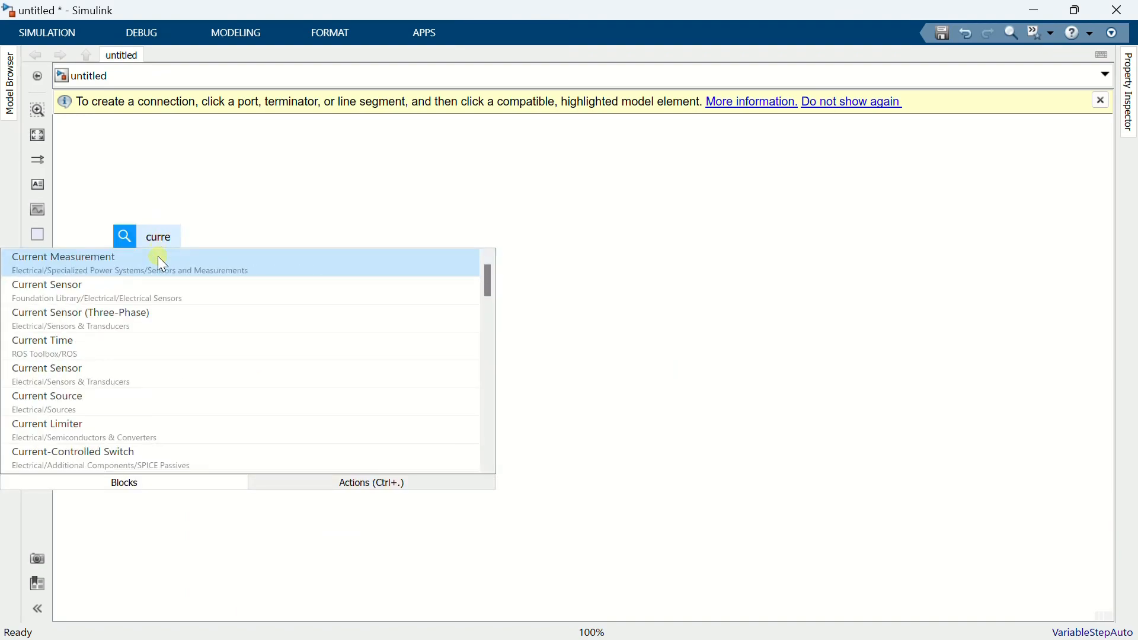
{"action": "left_click", "coordinate": [161, 263]}
{"action": "mouse_move", "coordinate": [141, 241]}
{"action": "left_mouse_down"}
{"action": "mouse_move", "coordinate": [102, 267]}
{"action": "mouse_move", "coordinate": [100, 283]}
{"action": "mouse_move", "coordinate": [133, 247]}
{"action": "mouse_move", "coordinate": [78, 257]}
{"action": "mouse_move", "coordinate": [98, 257]}
{"action": "left_mouse_up"}
- Add a Goto block on the current measurement's signal output and set its tag to IAC
{"action": "left_click", "coordinate": [156, 255]}
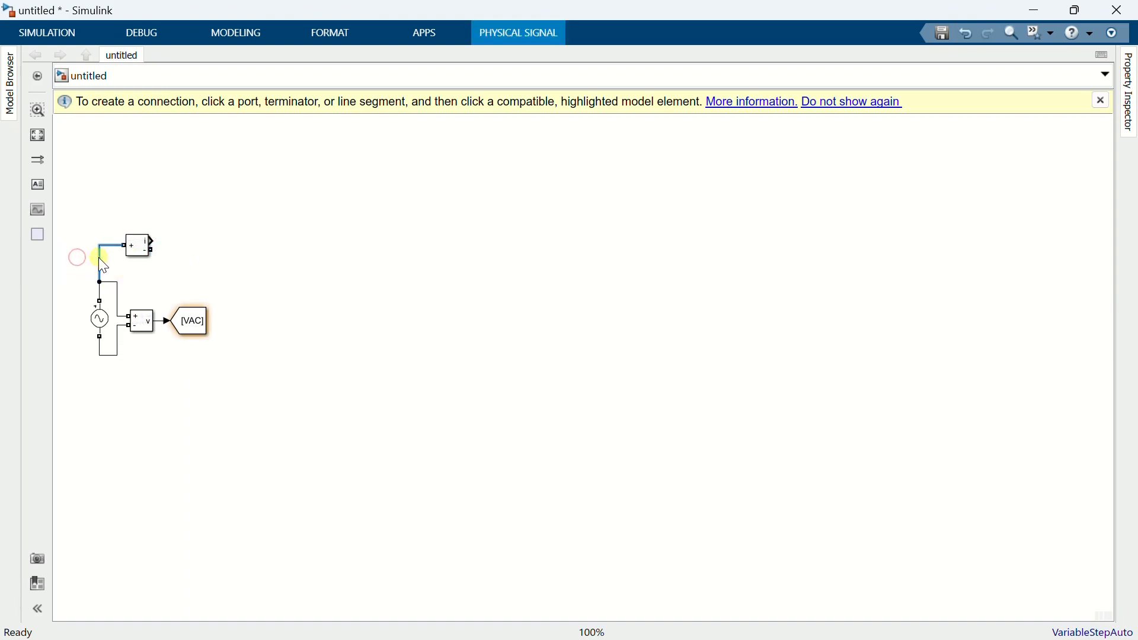
{"action": "type", "text": "goto"}
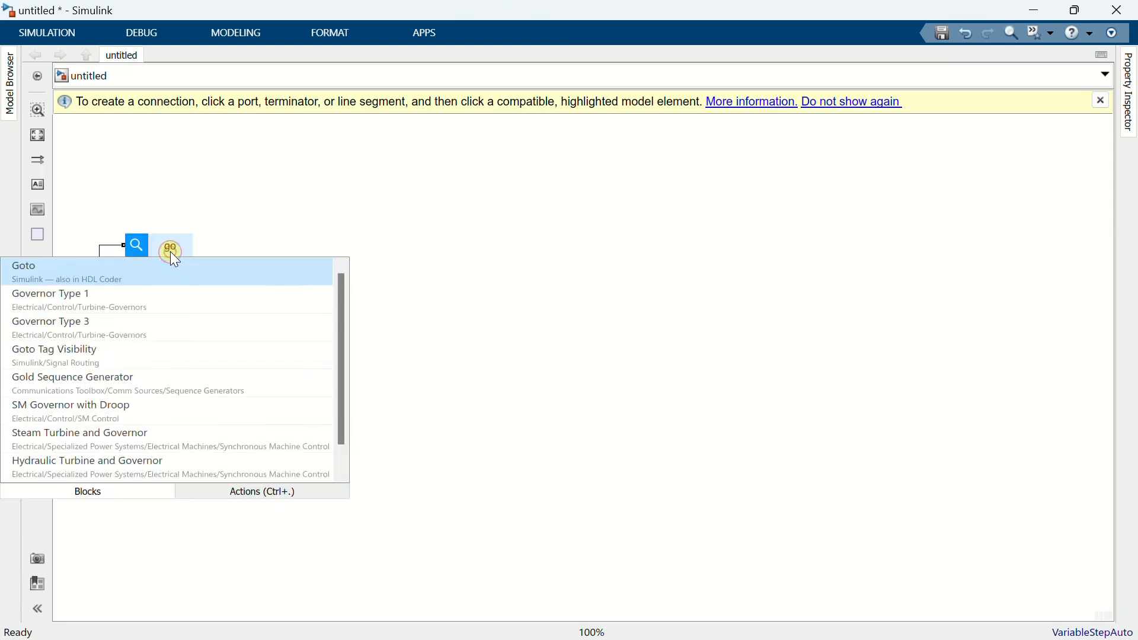
{"action": "left_click", "coordinate": [173, 266]}
{"action": "mouse_move", "coordinate": [176, 259]}
{"action": "left_mouse_down"}
{"action": "mouse_move", "coordinate": [197, 218]}
{"action": "mouse_move", "coordinate": [168, 219]}
{"action": "left_mouse_up"}
{"action": "double_click", "coordinate": [191, 214]}
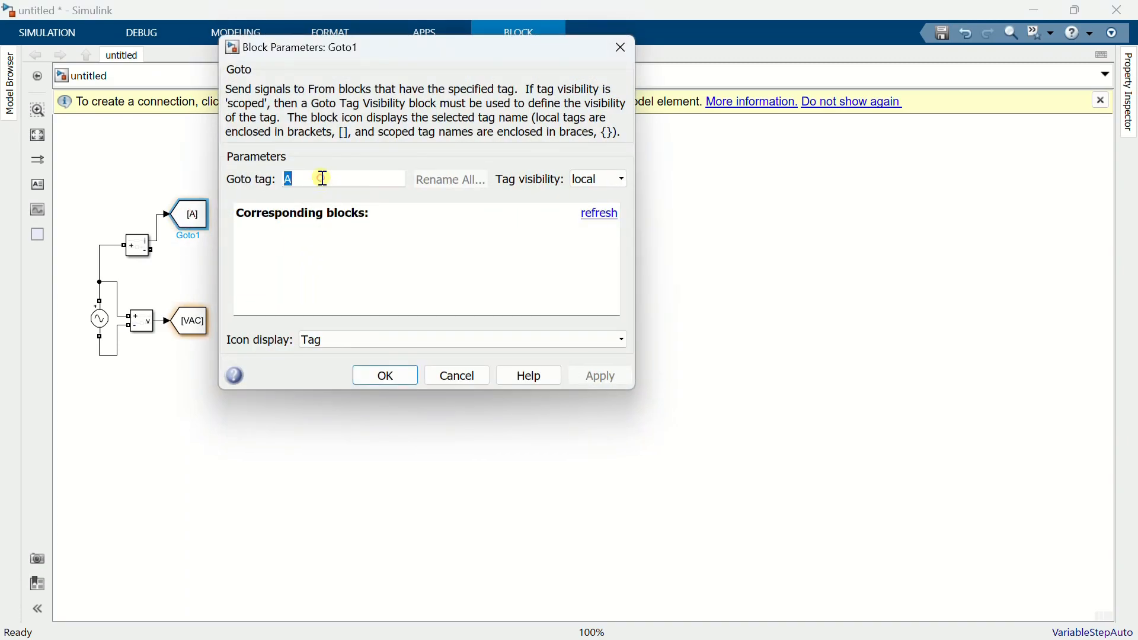
{"action": "type", "text": "IAC"}
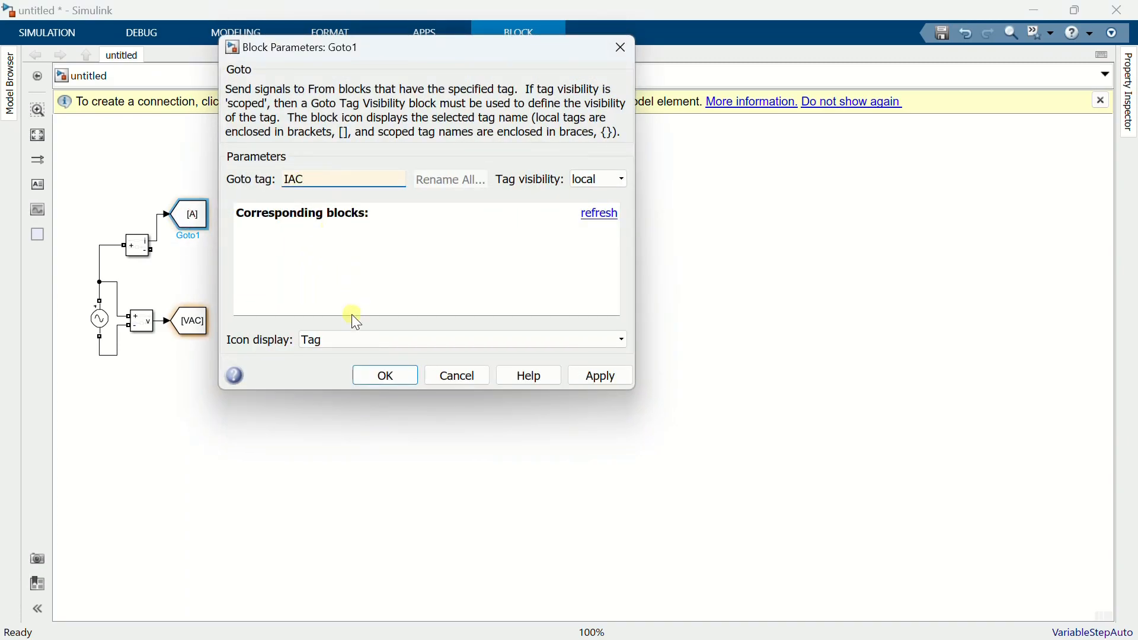
{"action": "left_click", "coordinate": [362, 374]}
- Insert a Diode block beside the source circuit and rotate it so that it conducts upward
{"action": "left_click", "coordinate": [264, 262]}
{"action": "double_click", "coordinate": [265, 256]}
{"action": "type", "text": "d"}
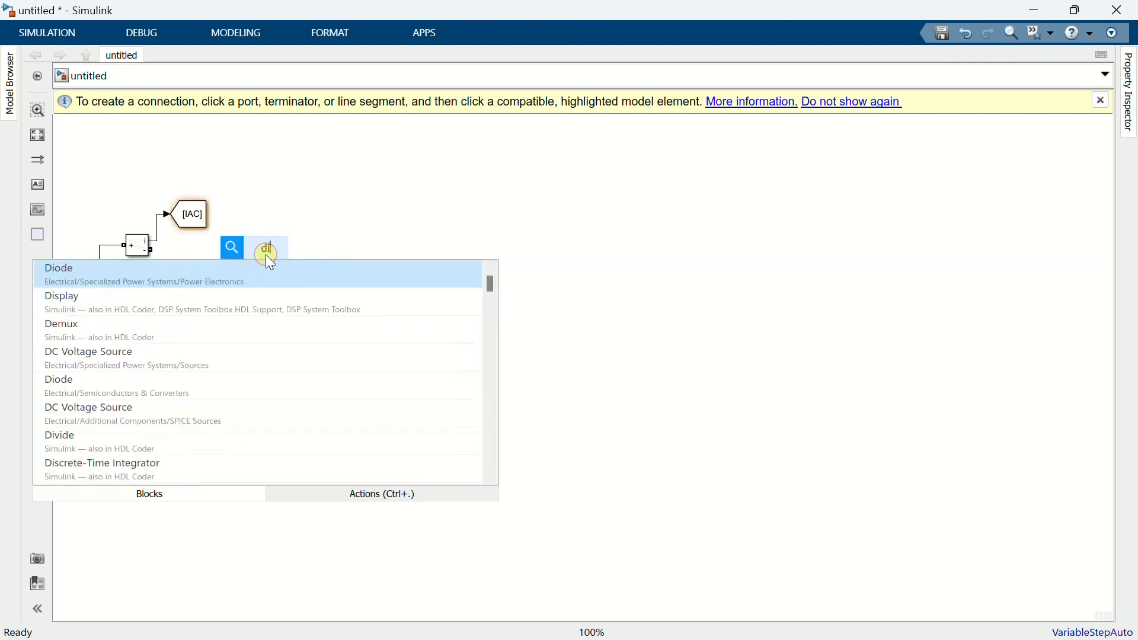
{"action": "type", "text": "iode"}
{"action": "left_click", "coordinate": [256, 304]}
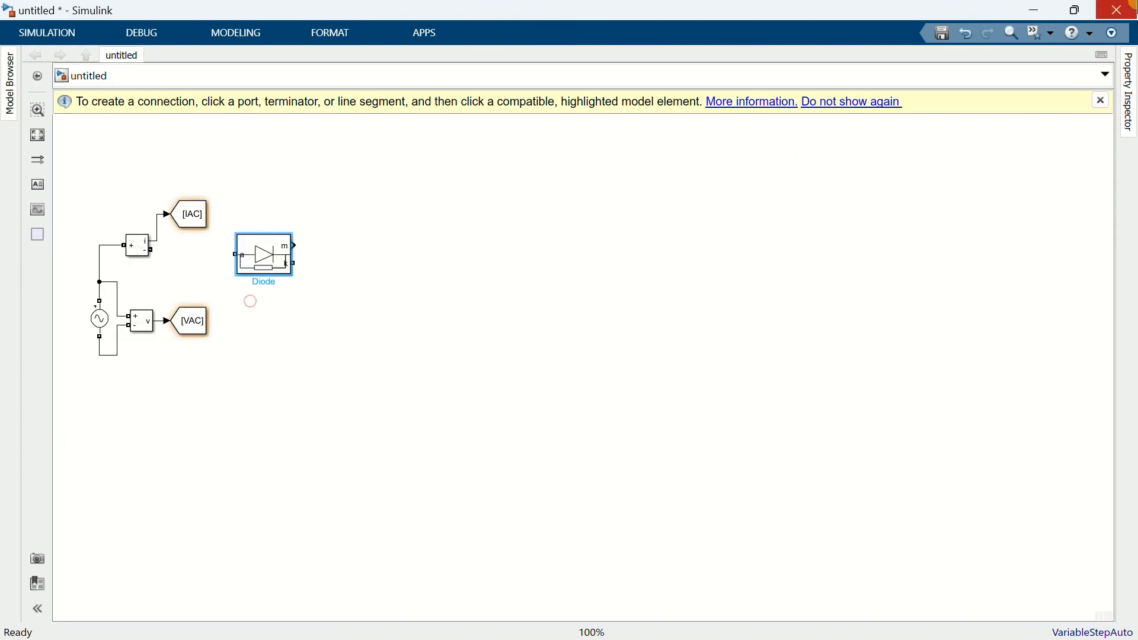
{"action": "left_click", "coordinate": [1101, 100]}
{"action": "left_click_drag", "start_coordinate": [258, 248], "coordinate": [277, 364]}
{"action": "key", "text": "ctrl+r"}
{"action": "key", "text": "ctrl+r"}
{"action": "key", "text": "ctrl+r"}
- Duplicate the rotated diode and arrange four diodes as two upper and two lower bridge arms
{"action": "left_click_drag", "start_coordinate": [340, 351], "coordinate": [277, 178]}
{"action": "left_click_drag", "start_coordinate": [341, 381], "coordinate": [276, 173]}
{"action": "left_click_drag", "start_coordinate": [282, 172], "coordinate": [334, 172]}
{"action": "left_click_drag", "start_coordinate": [420, 398], "coordinate": [276, 174]}
- Wire the four diodes as a bridge and connect the current measurement's negative port and source's lower line to the two leg midpoints
{"action": "mouse_move", "coordinate": [279, 170]}
{"action": "left_mouse_down"}
{"action": "mouse_move", "coordinate": [240, 167]}
{"action": "mouse_move", "coordinate": [255, 349]}
{"action": "left_mouse_up"}
{"action": "left_click_drag", "start_coordinate": [300, 203], "coordinate": [308, 350]}
{"action": "left_click_drag", "start_coordinate": [247, 410], "coordinate": [300, 409]}
{"action": "left_click_drag", "start_coordinate": [255, 144], "coordinate": [308, 146]}
{"action": "left_click_drag", "start_coordinate": [152, 250], "coordinate": [247, 251]}
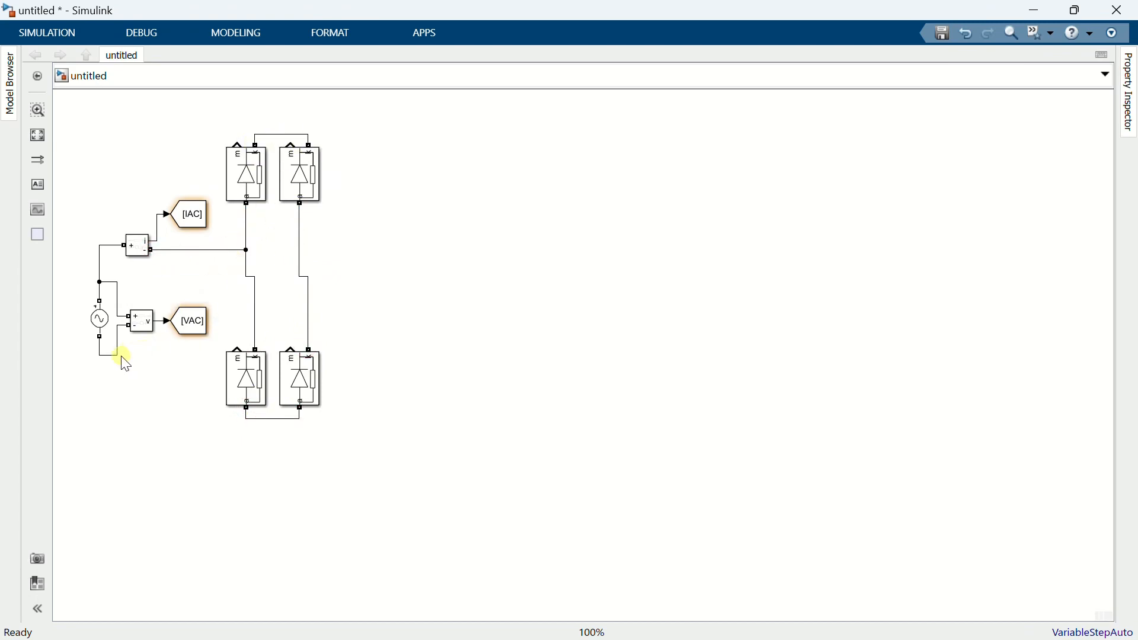
{"action": "left_click_drag", "start_coordinate": [119, 356], "coordinate": [308, 309]}
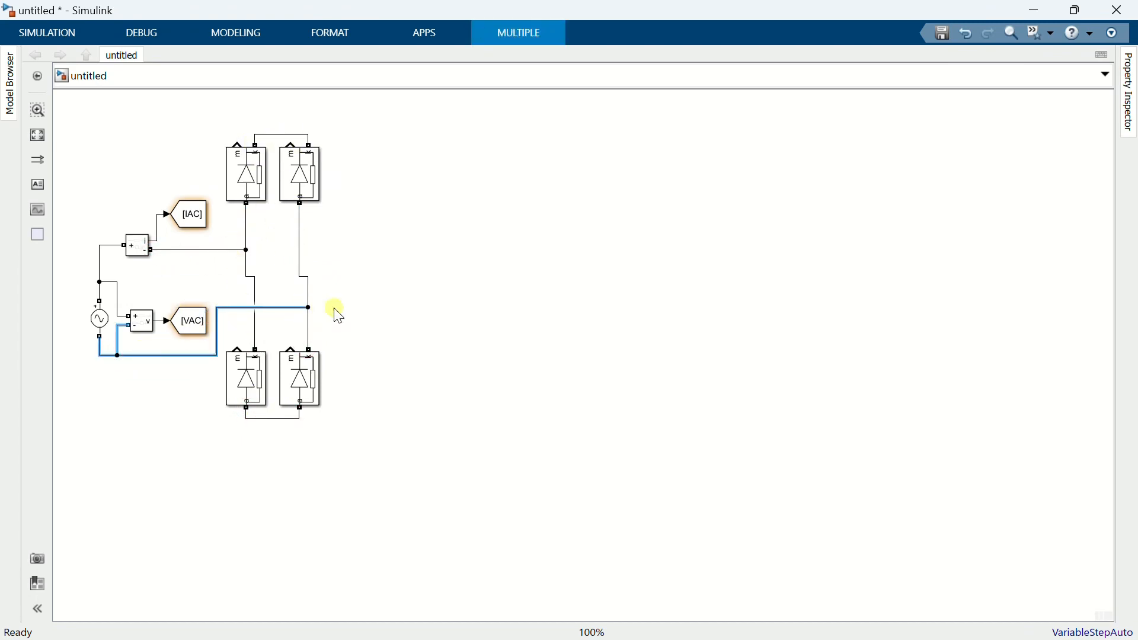
- Insert a Voltage Measurement block and wire it across the upper and lower DC rails of the diode bridge
{"action": "double_click", "coordinate": [355, 301]}
{"action": "type", "text": "voltage"}
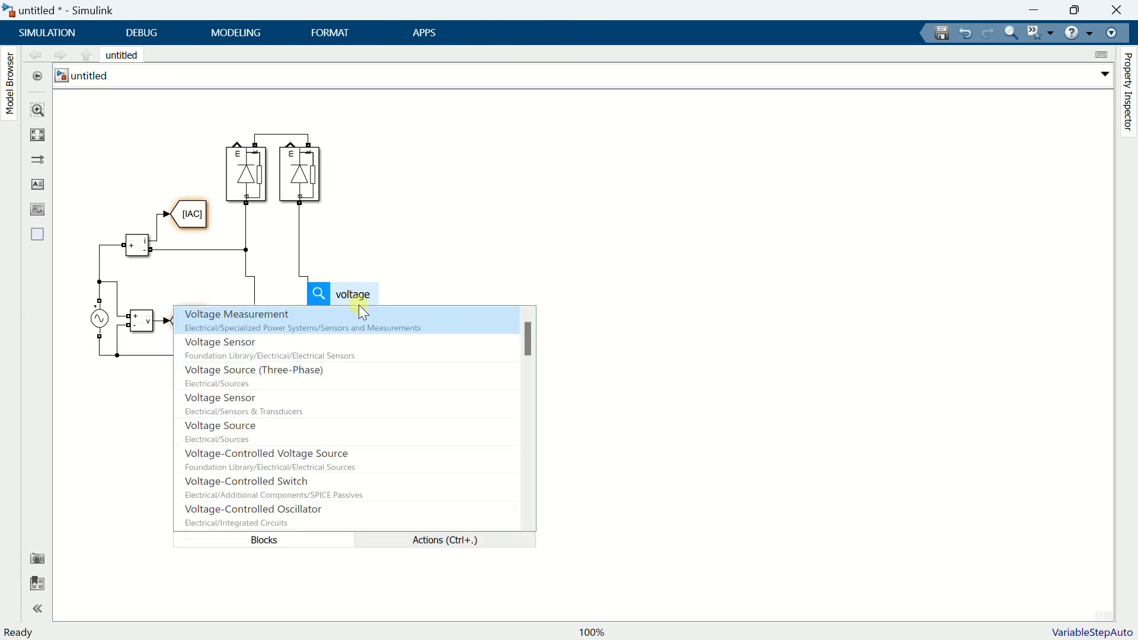
{"action": "left_click", "coordinate": [358, 309]}
{"action": "left_click_drag", "start_coordinate": [342, 295], "coordinate": [306, 135]}
{"action": "left_click_drag", "start_coordinate": [274, 209], "coordinate": [330, 204]}
{"action": "mouse_move", "coordinate": [342, 303]}
{"action": "left_mouse_down"}
{"action": "mouse_move", "coordinate": [308, 437]}
{"action": "mouse_move", "coordinate": [295, 422]}
{"action": "left_mouse_up"}
{"action": "left_click_drag", "start_coordinate": [270, 343], "coordinate": [334, 326]}
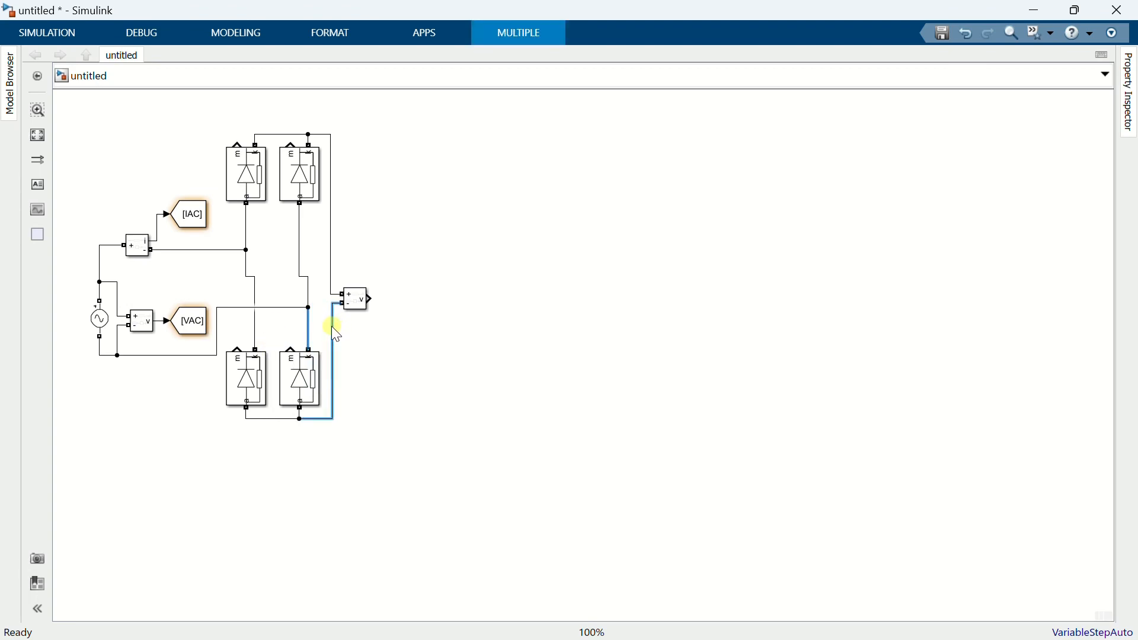
- Add a Goto block on the bridge voltage measurement's output and set its tag to Vin
{"action": "double_click", "coordinate": [361, 339]}
{"action": "type", "text": "goto"}
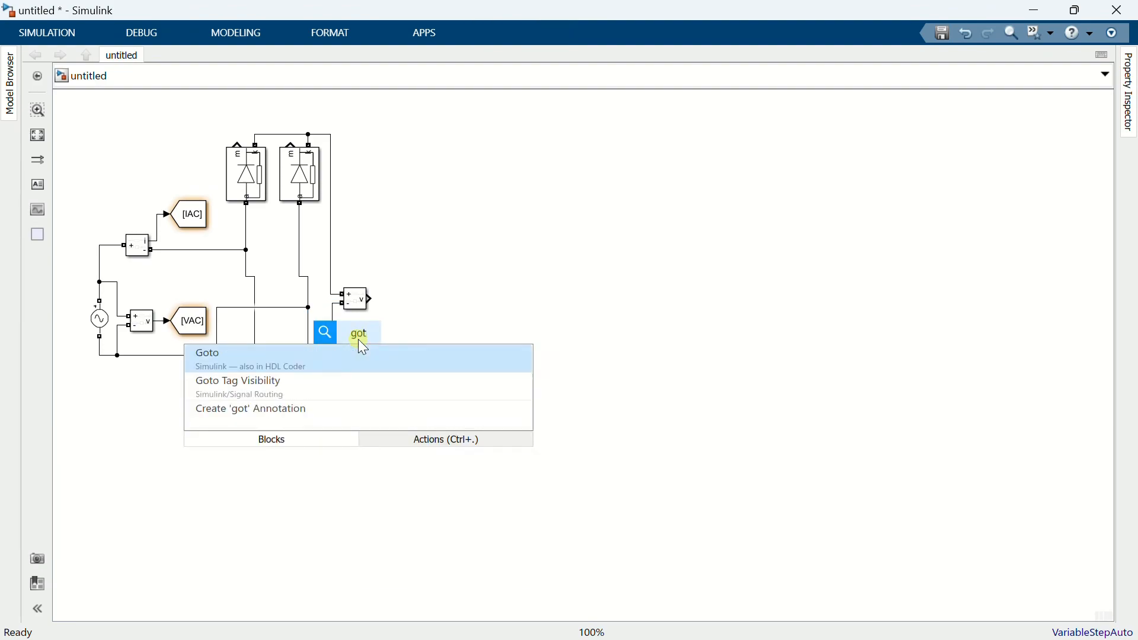
{"action": "left_click", "coordinate": [362, 356]}
{"action": "left_click_drag", "start_coordinate": [362, 354], "coordinate": [408, 313]}
{"action": "double_click", "coordinate": [408, 314]}
{"action": "double_click", "coordinate": [518, 261]}
{"action": "type", "text": "Vin"}
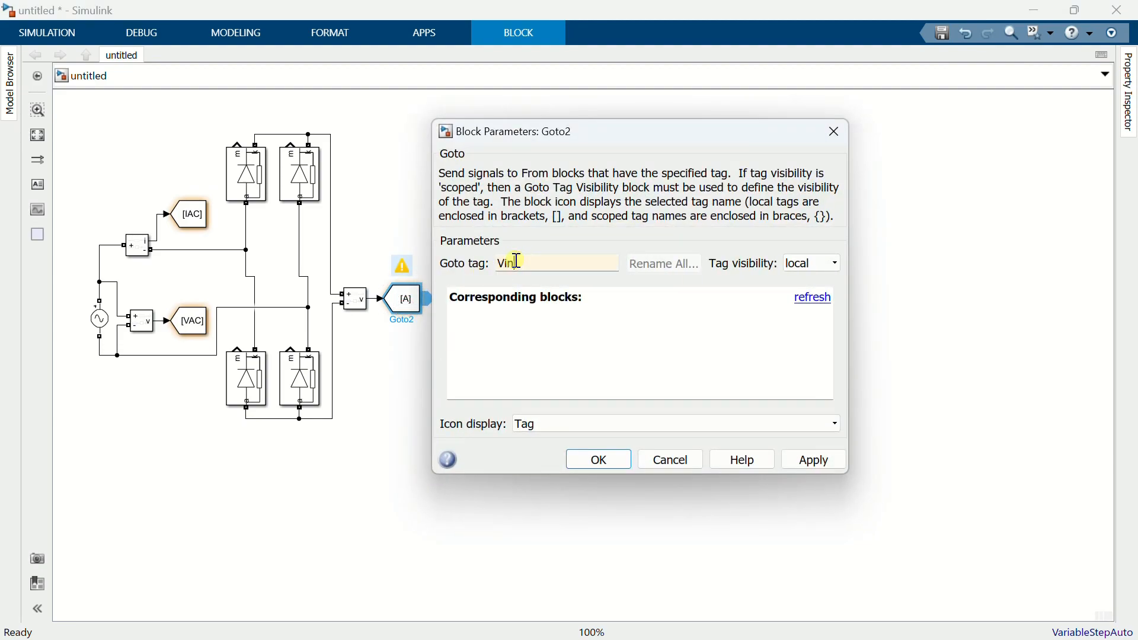
{"action": "left_click", "coordinate": [584, 461]}
- Insert a Series RLC Branch block with branch type L and an inductance of 10e-3 H
{"action": "double_click", "coordinate": [473, 244]}
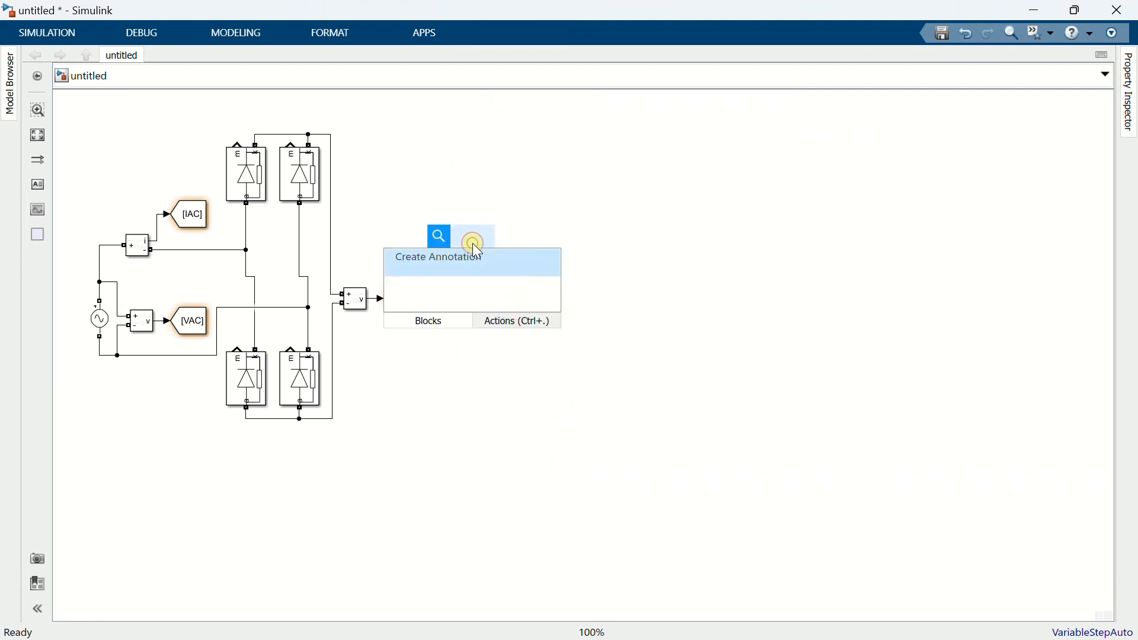
{"action": "type", "text": "series rlc"}
{"action": "key", "text": "Return"}
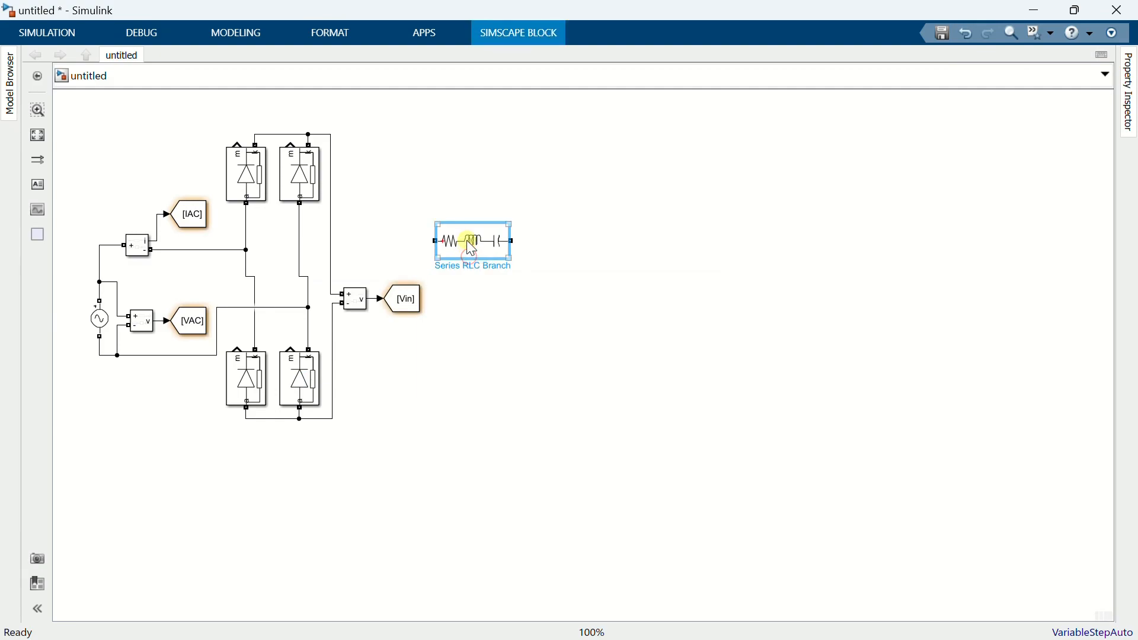
{"action": "double_click", "coordinate": [472, 244]}
{"action": "left_click", "coordinate": [617, 155]}
{"action": "left_click", "coordinate": [611, 199]}
{"action": "left_click", "coordinate": [541, 202]}
{"action": "type", "text": "0e-3"}
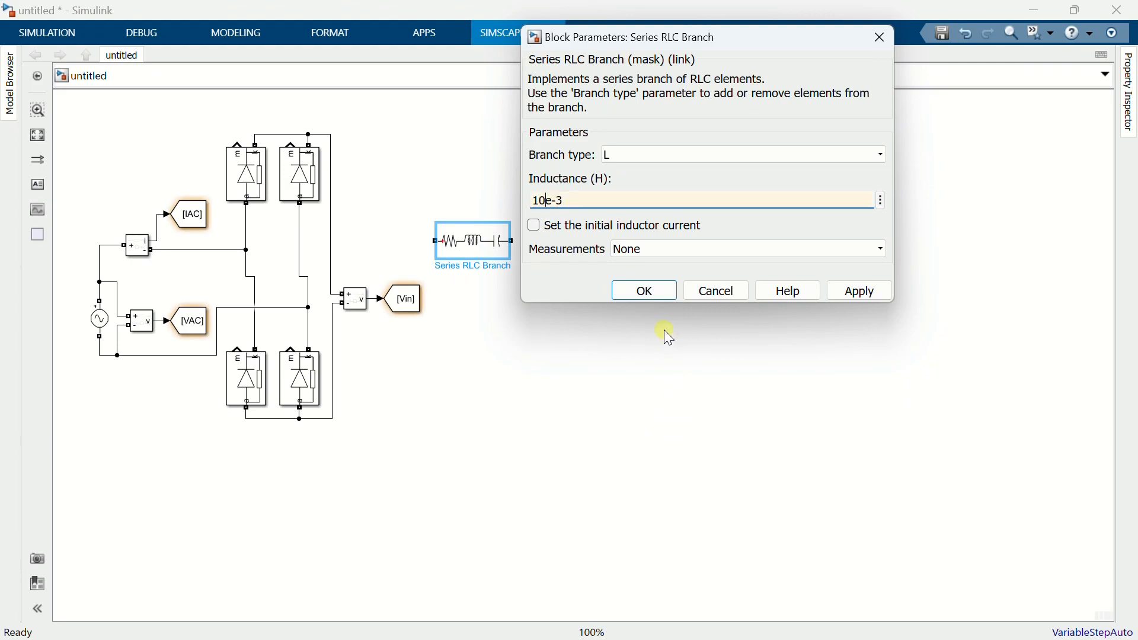
{"action": "left_click", "coordinate": [645, 292]}
- Duplicate the inductor and connect both inductors to the bridge's positive DC rail, one above the other
{"action": "left_click_drag", "start_coordinate": [470, 243], "coordinate": [395, 179]}
{"action": "left_click", "coordinate": [372, 145]}
{"action": "left_click_drag", "start_coordinate": [353, 114], "coordinate": [332, 135]}
- Insert a Current Measurement block and connect its positive port to the upper inductor's free end
{"action": "left_click", "coordinate": [504, 168]}
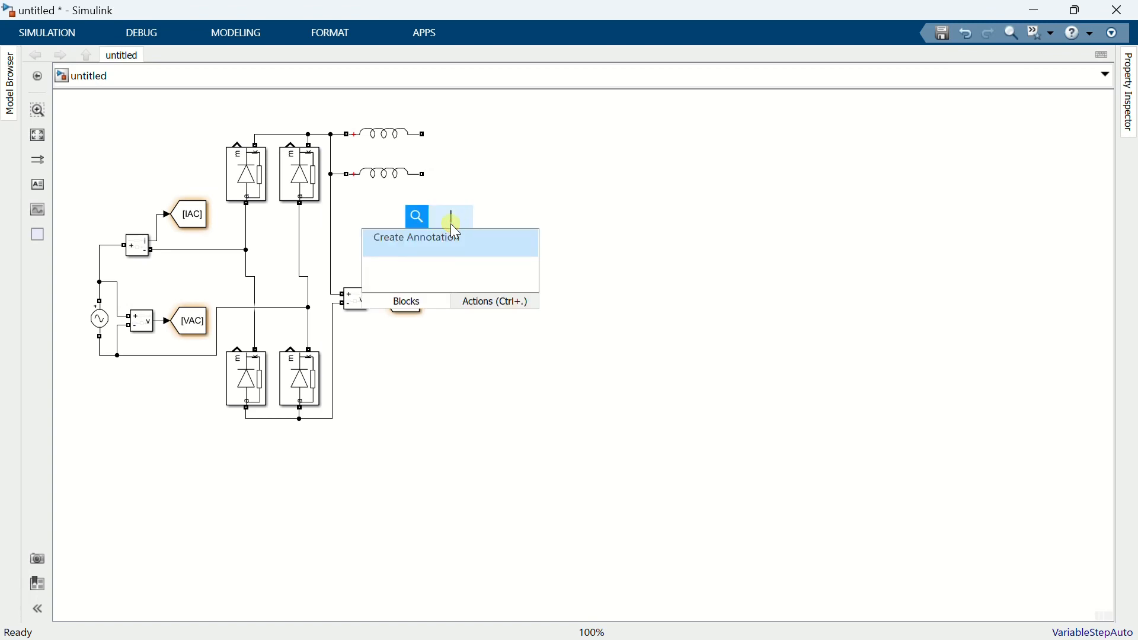
{"action": "type", "text": "currenr"}
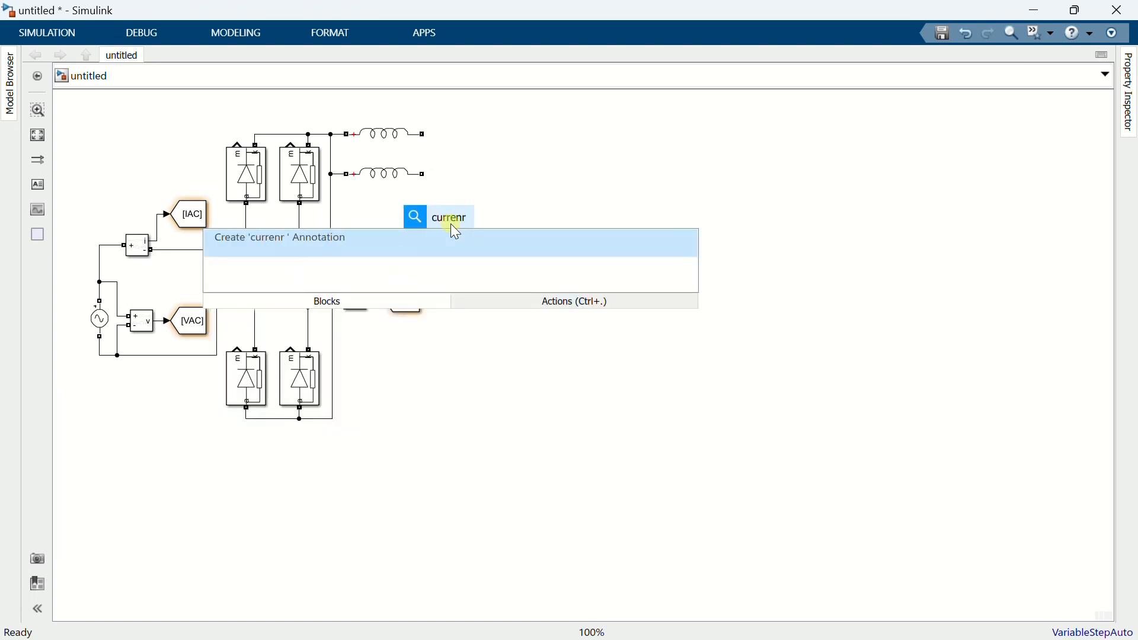
{"action": "key", "text": "BackSpace"}
{"action": "key", "text": "BackSpace"}
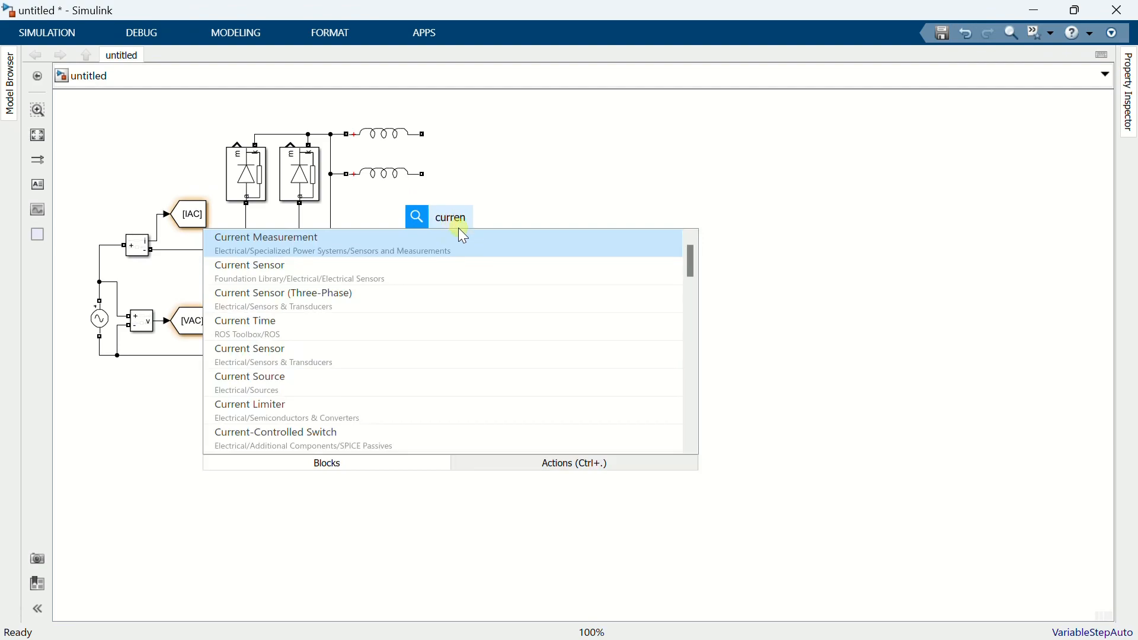
{"action": "left_click", "coordinate": [464, 236]}
{"action": "left_click_drag", "start_coordinate": [450, 208], "coordinate": [445, 108]}
- Duplicate the inductor current measurement and connect the copy to the lower inductor's free end
{"action": "left_click", "coordinate": [457, 108]}
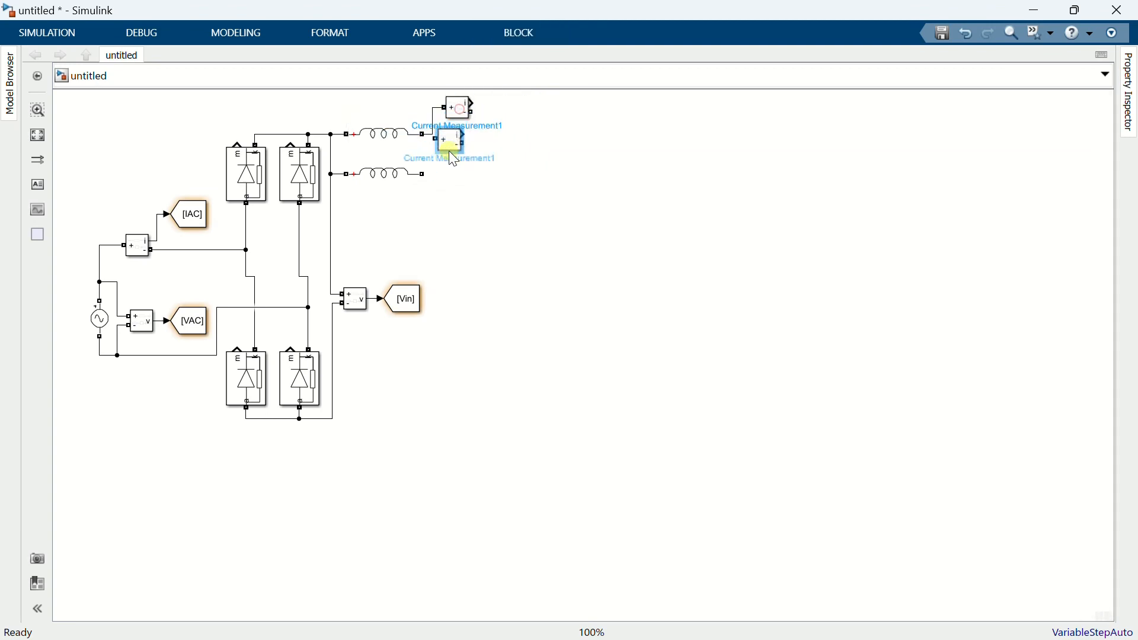
{"action": "left_click_drag", "start_coordinate": [454, 160], "coordinate": [453, 166]}
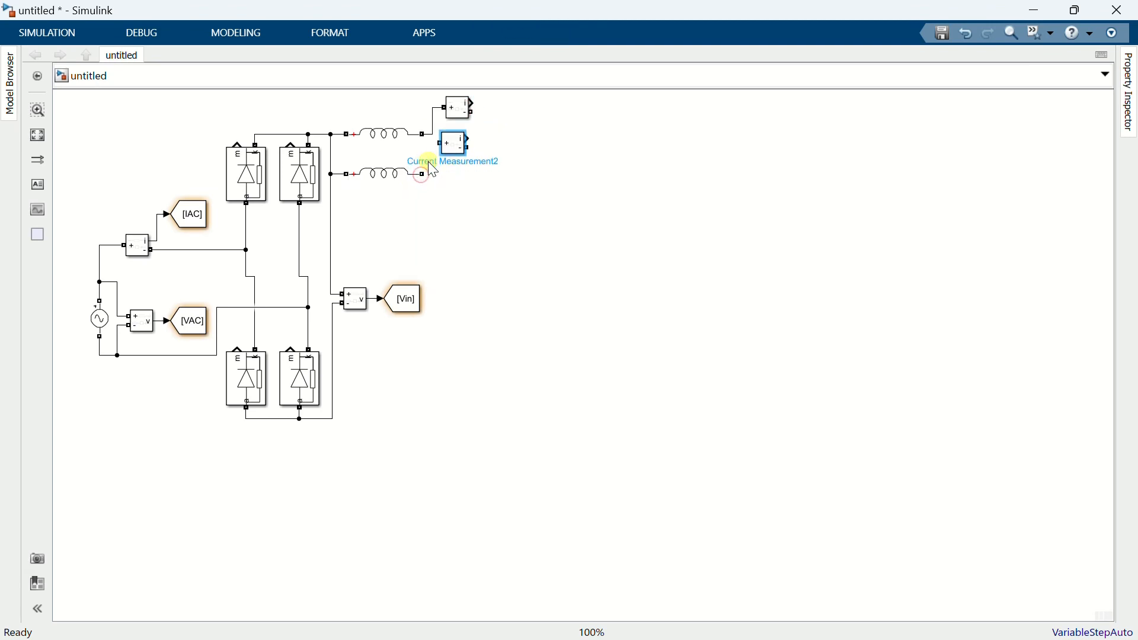
{"action": "left_click_drag", "start_coordinate": [439, 148], "coordinate": [426, 172]}
{"action": "left_click", "coordinate": [454, 148]}
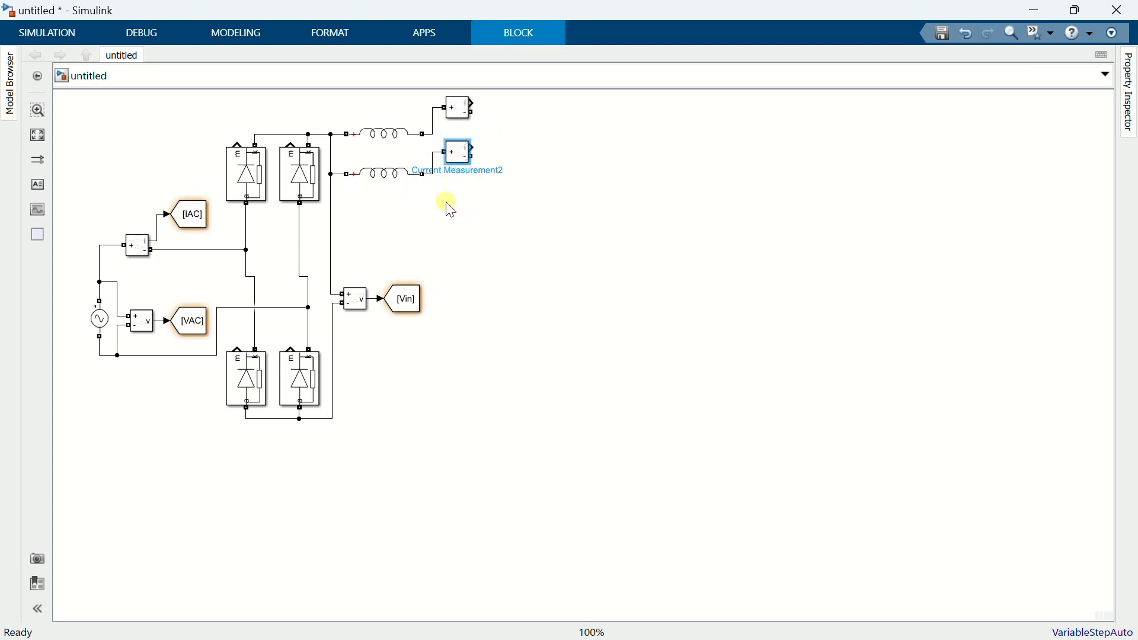
- Insert a Goto block and connect it to the upper inductor current measurement's signal output
{"action": "double_click", "coordinate": [448, 219]}
{"action": "type", "text": "goto"}
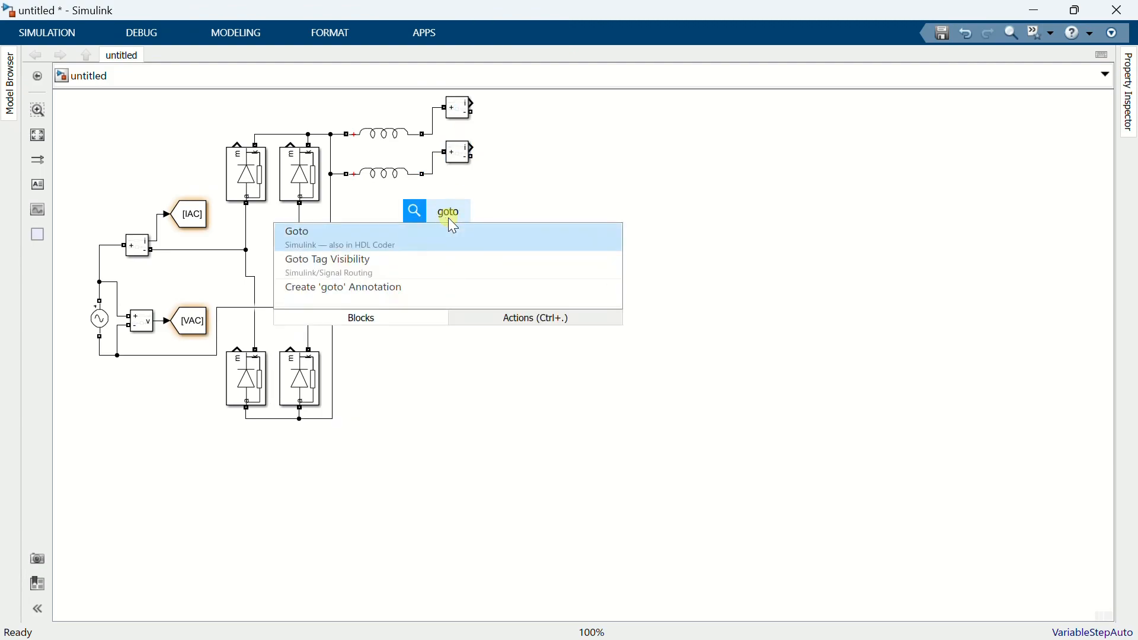
{"action": "key", "text": "Return"}
{"action": "left_click_drag", "start_coordinate": [449, 226], "coordinate": [529, 108]}
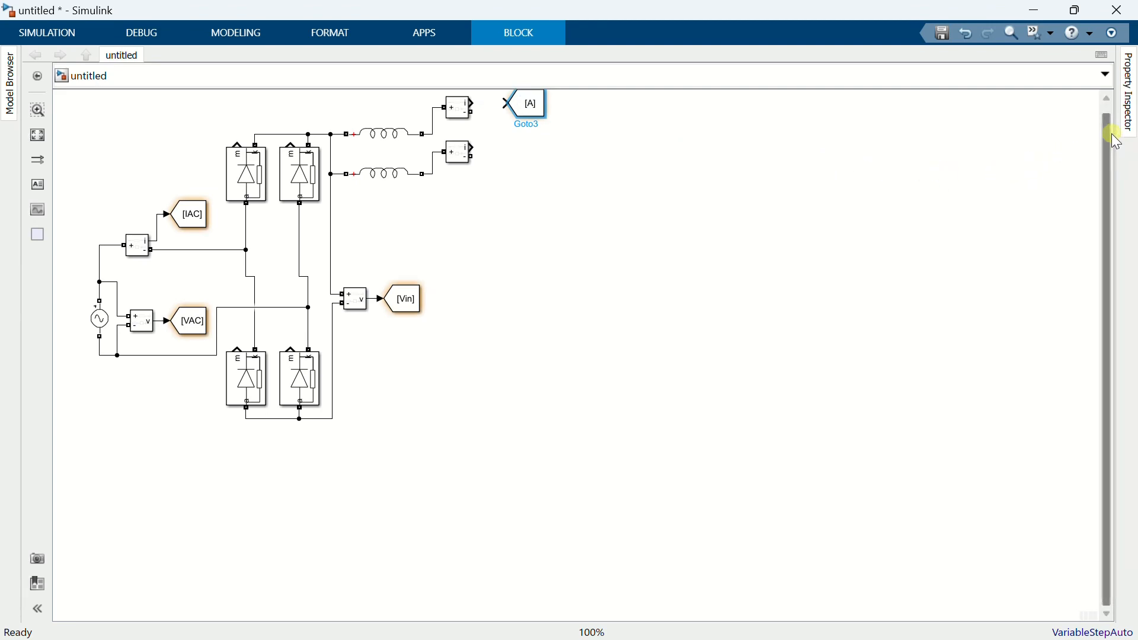
{"action": "left_click_drag", "start_coordinate": [1107, 125], "coordinate": [1106, 117]}
{"action": "left_click_drag", "start_coordinate": [522, 109], "coordinate": [521, 101]}
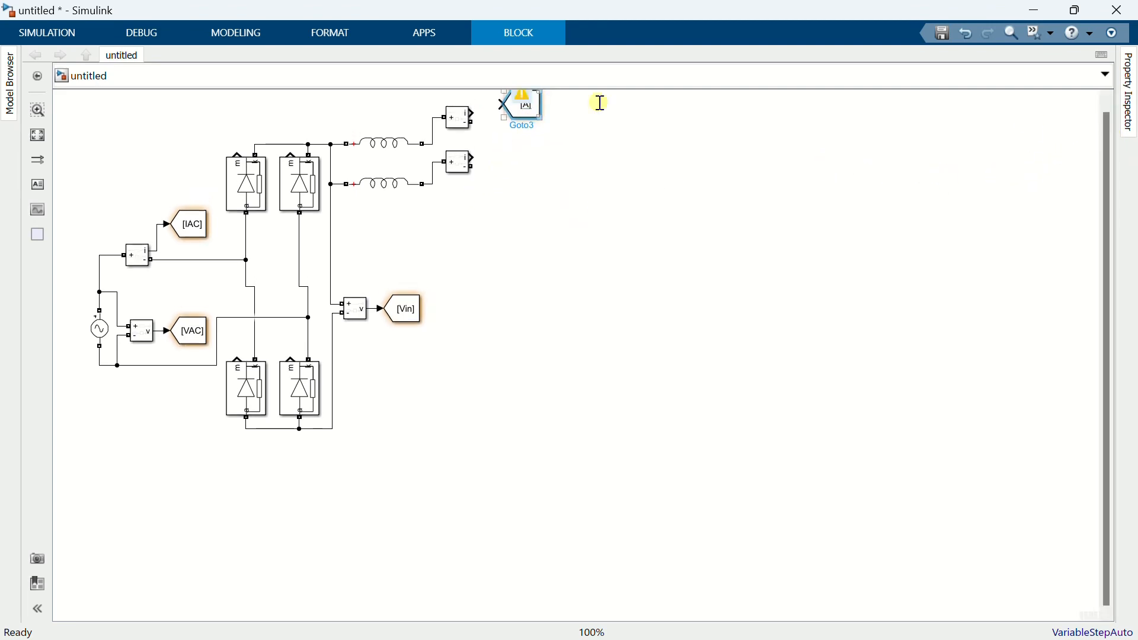
{"action": "left_click_drag", "start_coordinate": [1106, 120], "coordinate": [1105, 115]}
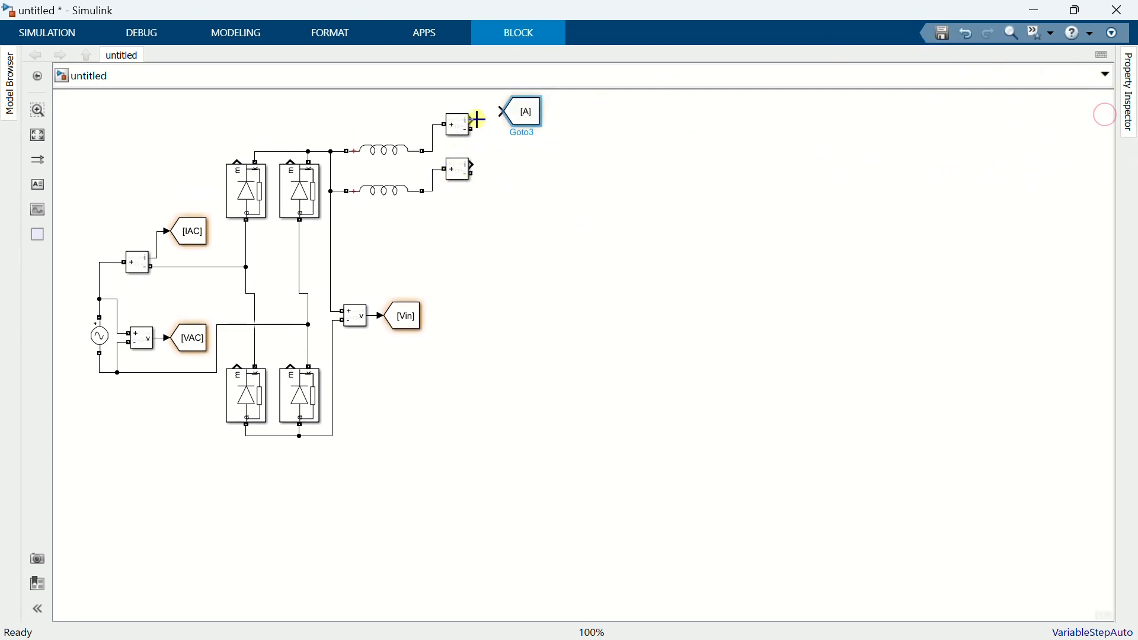
{"action": "mouse_move", "coordinate": [476, 120]}
{"action": "left_mouse_down"}
{"action": "mouse_move", "coordinate": [498, 105]}
{"action": "mouse_move", "coordinate": [499, 114]}
{"action": "left_mouse_up"}
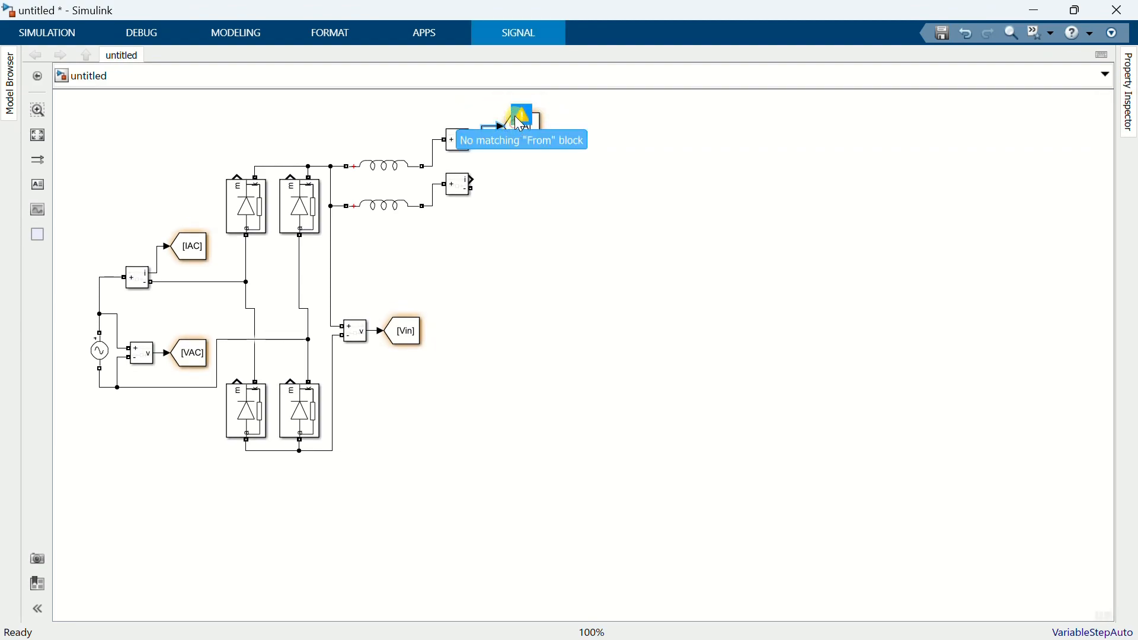
- Align the new Goto block above the upper current measurement and set its tag to IL1
{"action": "left_click", "coordinate": [534, 110]}
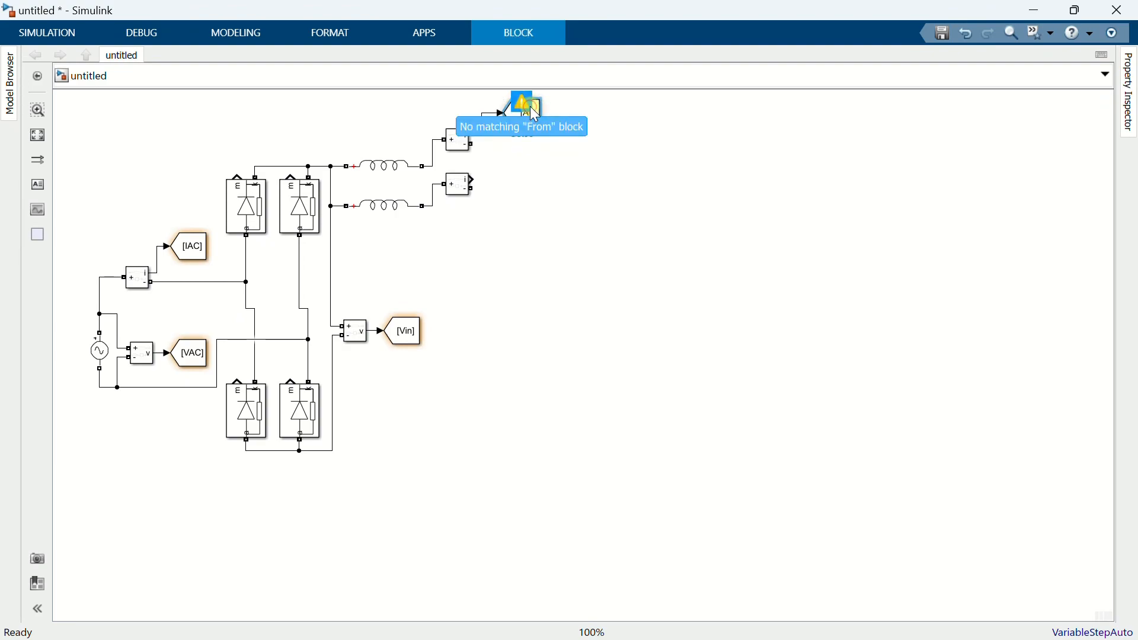
{"action": "double_click", "coordinate": [529, 112]}
{"action": "type", "text": "IL1"}
{"action": "left_click", "coordinate": [719, 342]}
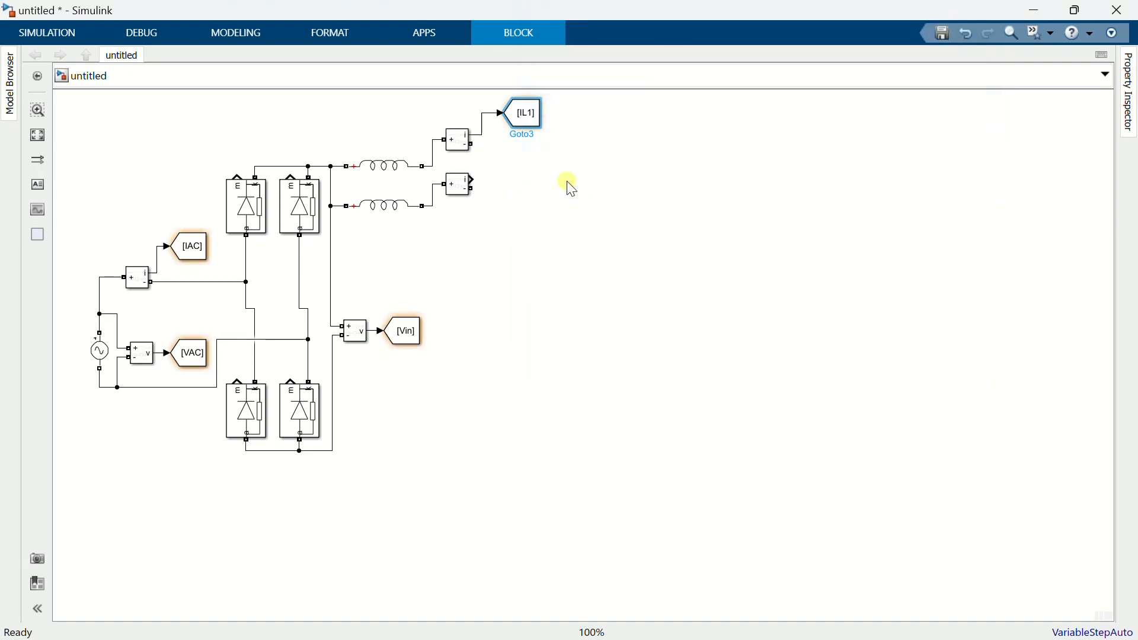
- Duplicate the IL1 Goto block onto the lower inductor current measurement's signal output and set the copy's tag to IL2
{"action": "left_click_drag", "start_coordinate": [521, 118], "coordinate": [502, 161]}
{"action": "left_click", "coordinate": [529, 167]}
{"action": "double_click", "coordinate": [530, 166]}
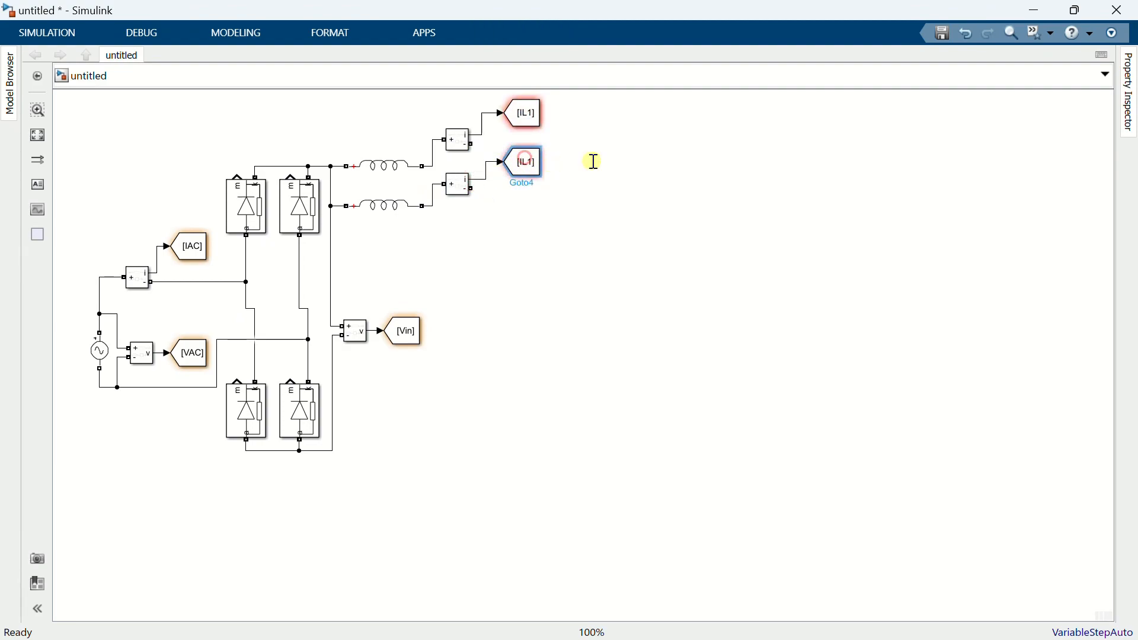
{"action": "key", "text": "BackSpace"}
{"action": "type", "text": "2"}
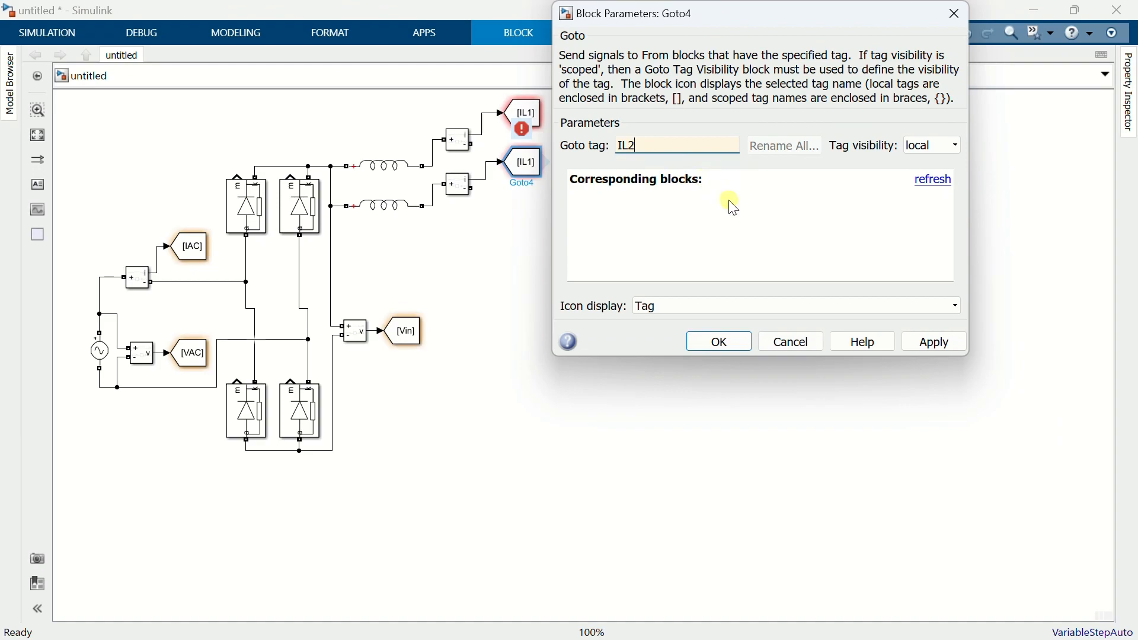
{"action": "left_click", "coordinate": [721, 343]}
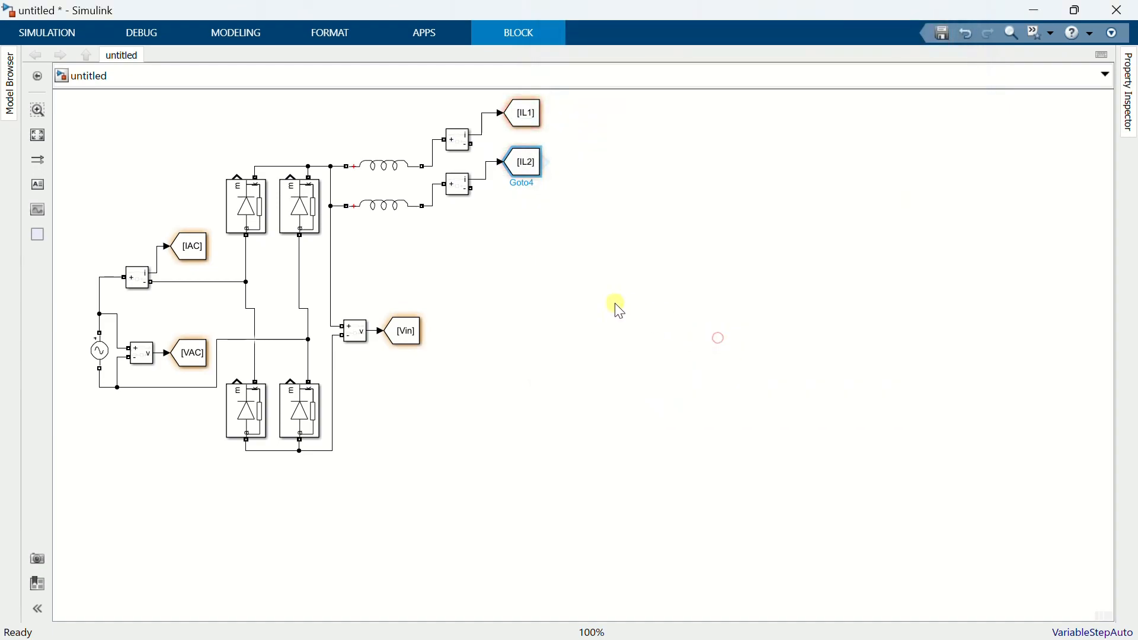
- Insert a Specialized Power Systems Mosfet block, rotate it so the drain faces up, and duplicate it alongside
{"action": "left_click", "coordinate": [523, 271]}
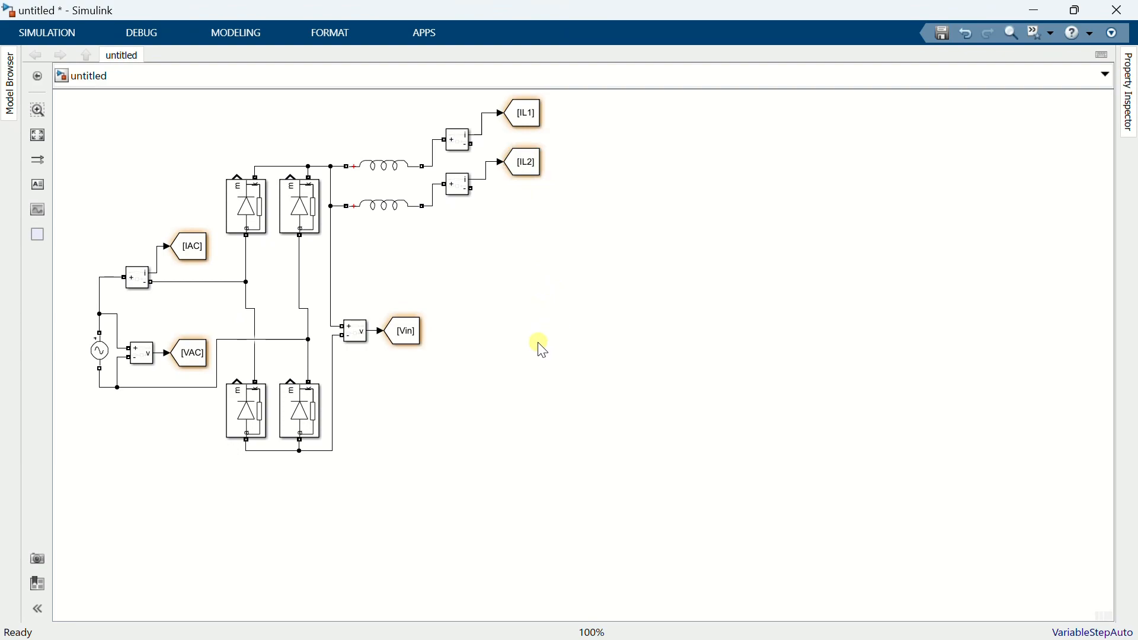
{"action": "type", "text": "mosf"}
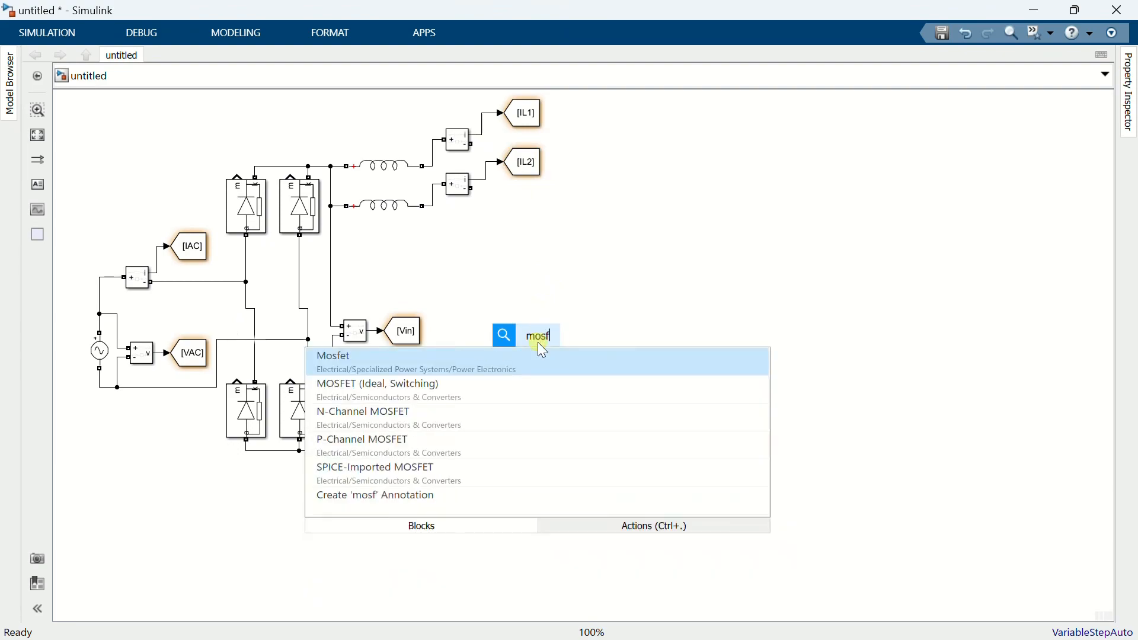
{"action": "left_click", "coordinate": [498, 369]}
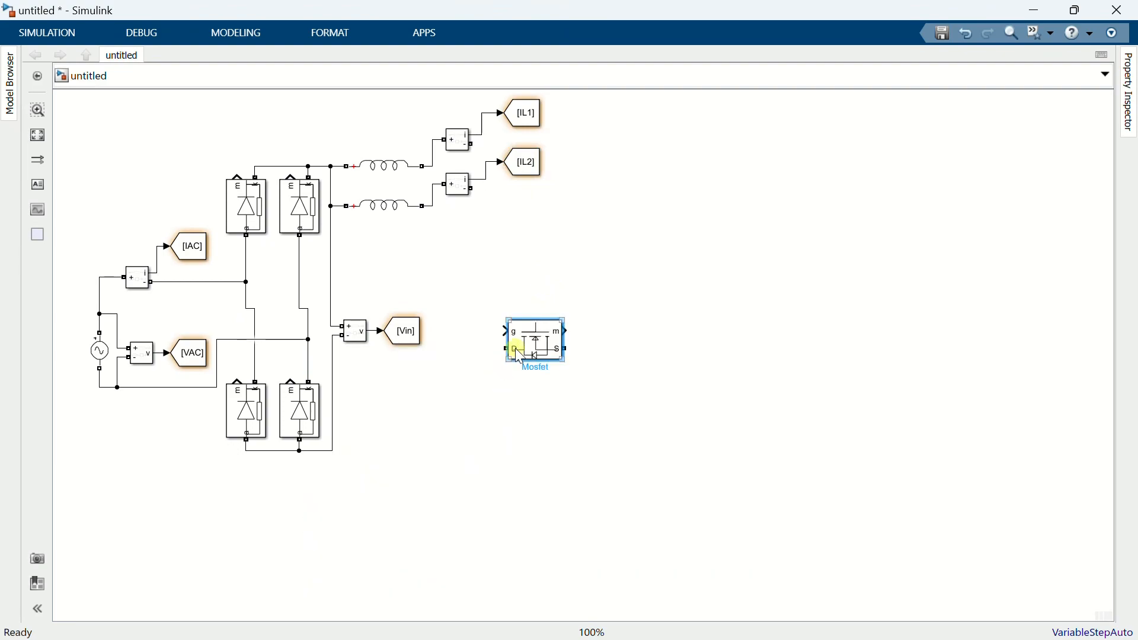
{"action": "left_click_drag", "start_coordinate": [527, 336], "coordinate": [576, 285]}
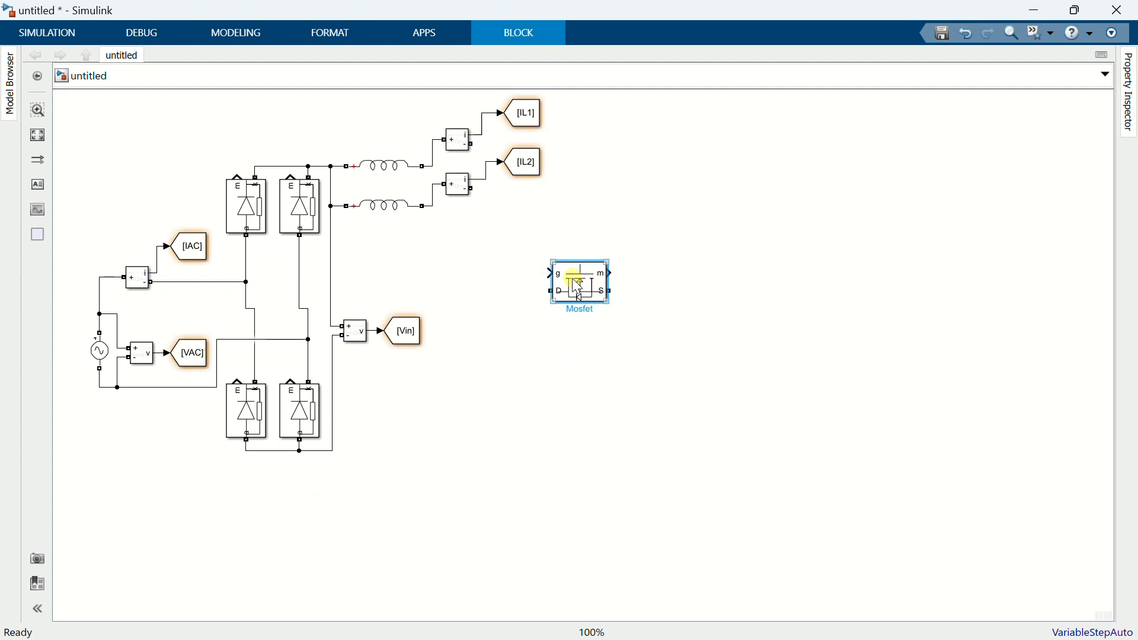
{"action": "key", "text": "ctrl+r"}
{"action": "left_click_drag", "start_coordinate": [576, 287], "coordinate": [652, 310]}
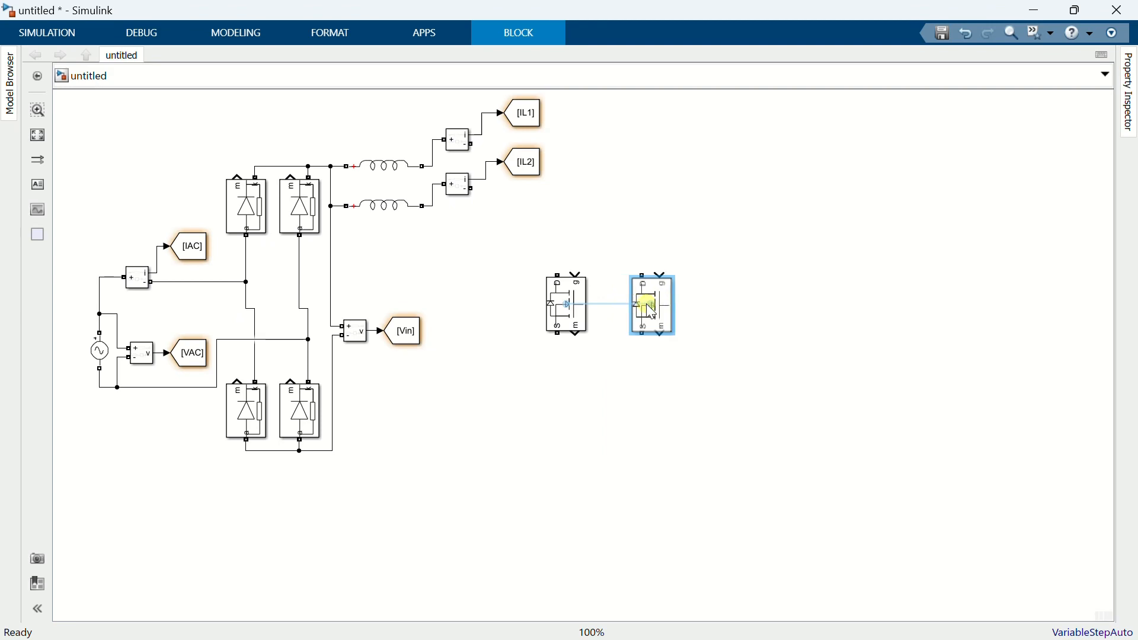
{"action": "left_click", "coordinate": [564, 189]}
- Wire the two MOSFET drains to the upper and lower inductor output lines and both sources to the bridge's lower rail
{"action": "mouse_move", "coordinate": [558, 273]}
{"action": "left_mouse_down"}
{"action": "mouse_move", "coordinate": [485, 193]}
{"action": "mouse_move", "coordinate": [436, 167]}
{"action": "left_mouse_up"}
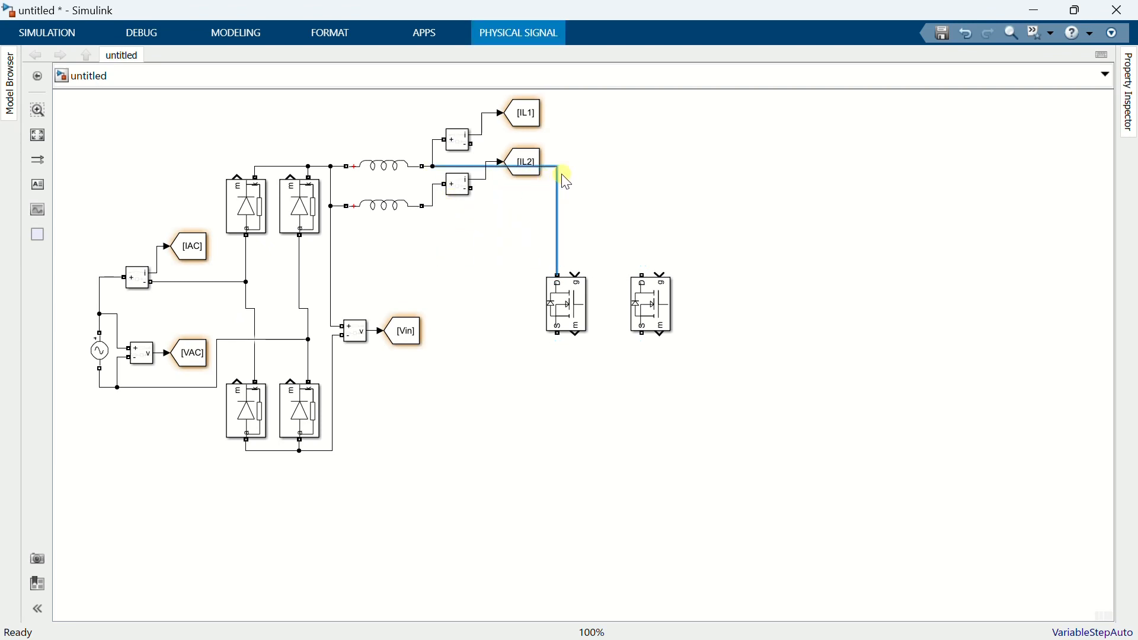
{"action": "left_click_drag", "start_coordinate": [642, 275], "coordinate": [434, 206]}
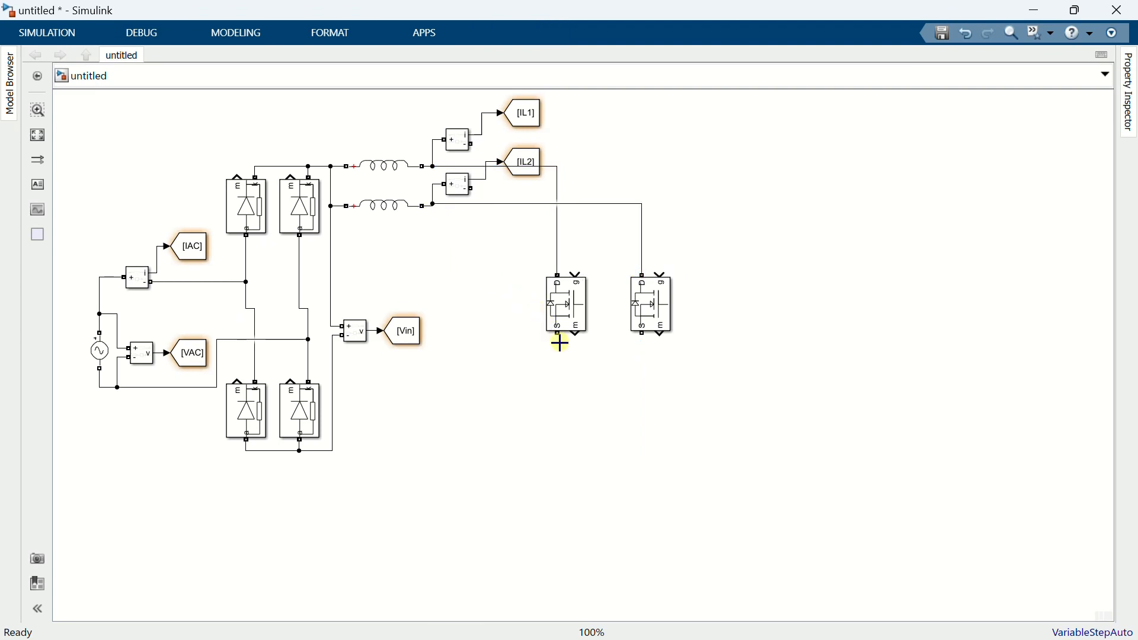
{"action": "left_click_drag", "start_coordinate": [557, 334], "coordinate": [332, 451]}
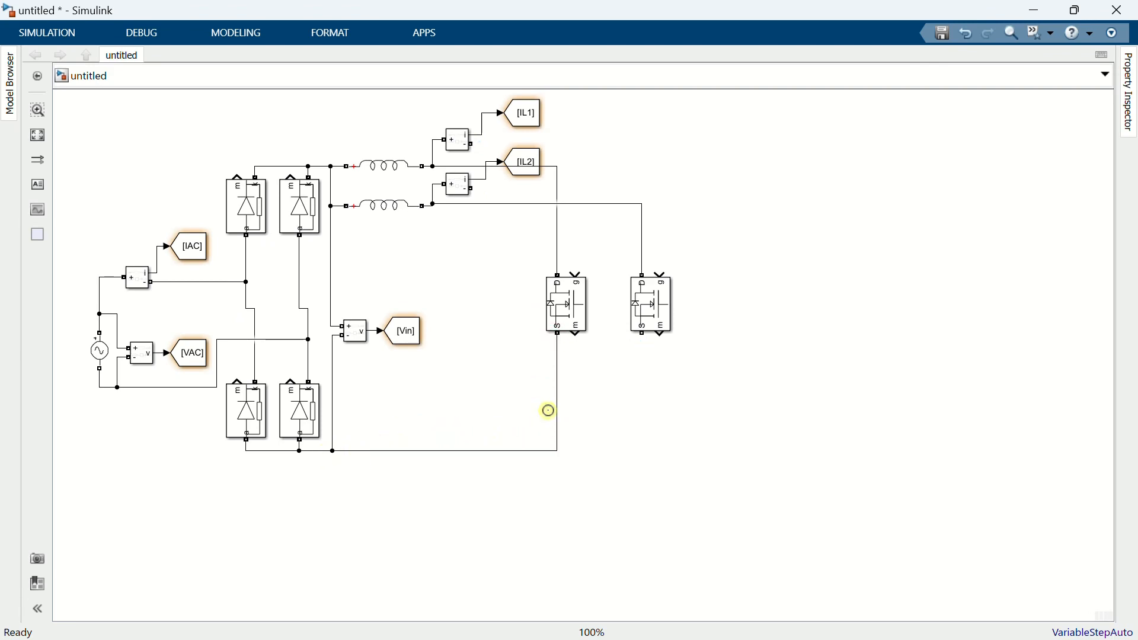
{"action": "left_click_drag", "start_coordinate": [643, 334], "coordinate": [557, 455]}
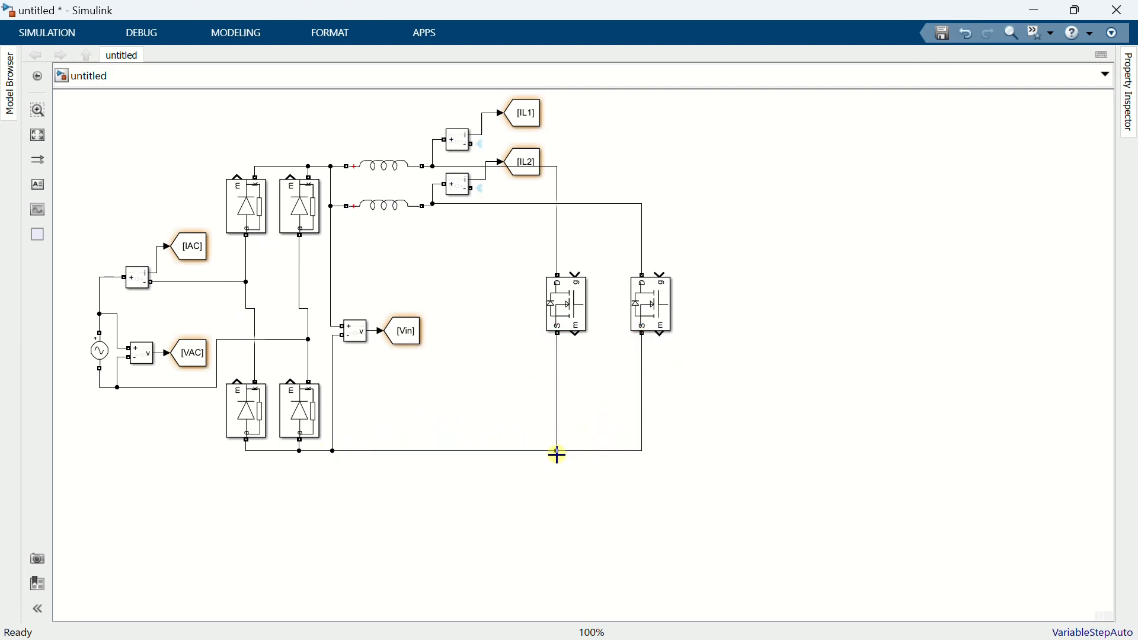
- Move both MOSFETs closer to the inductors, keeping them side by side
{"action": "left_click_drag", "start_coordinate": [549, 295], "coordinate": [483, 305]}
{"action": "left_click_drag", "start_coordinate": [643, 308], "coordinate": [541, 304]}
{"action": "left_click", "coordinate": [621, 281]}
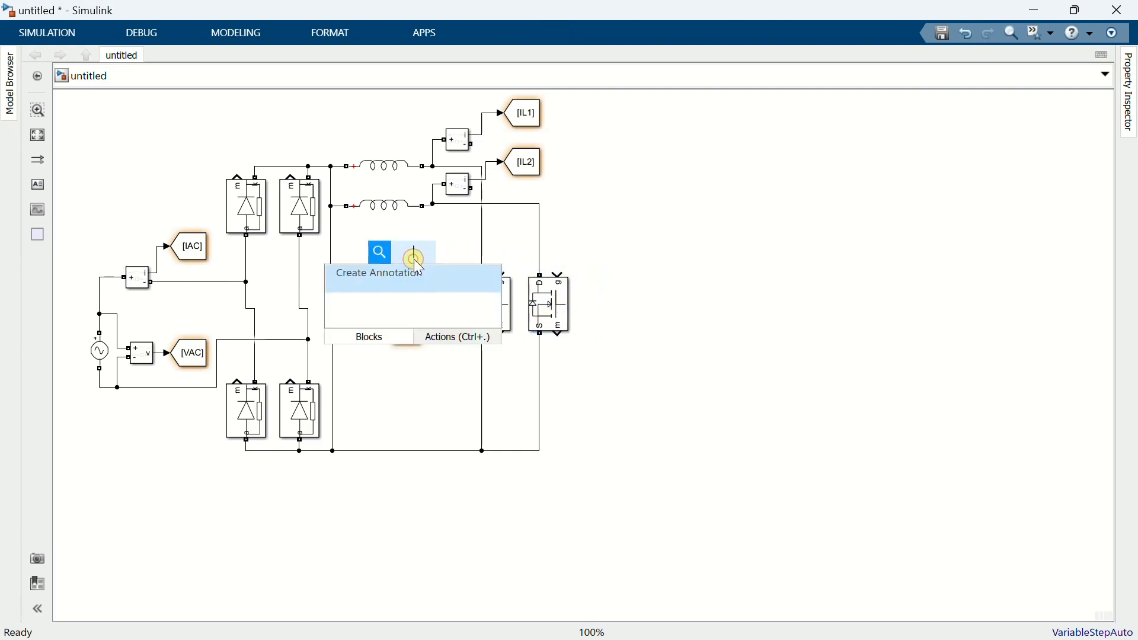
- Insert a From block connected to the first MOSFET's gate and duplicate it above for the second MOSFET's gate
{"action": "type", "text": "from"}
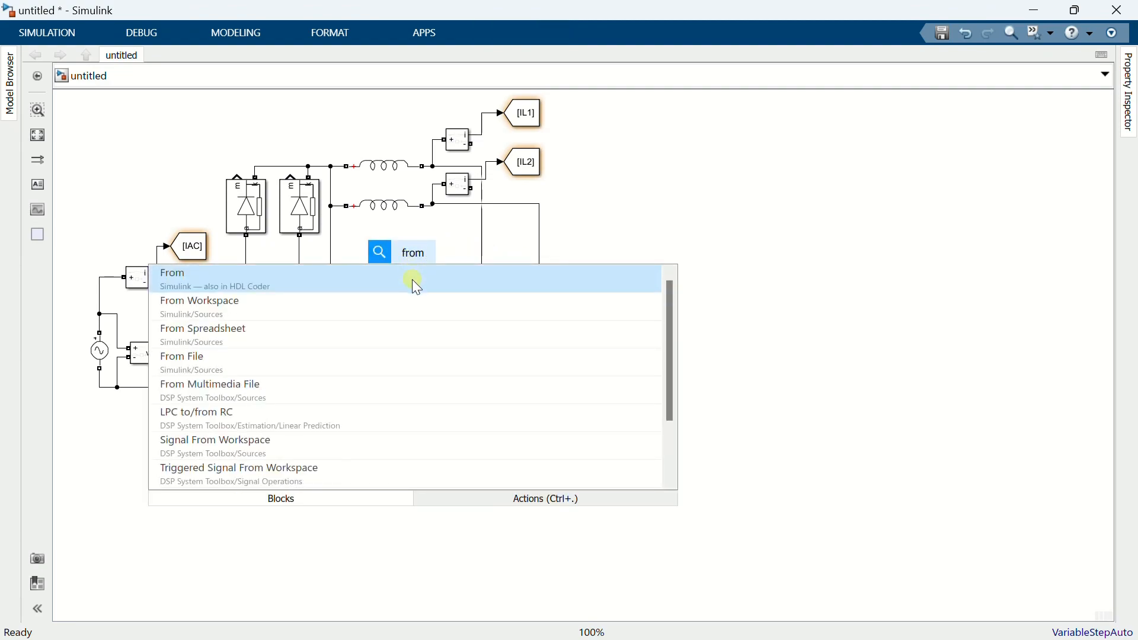
{"action": "left_click", "coordinate": [414, 279]}
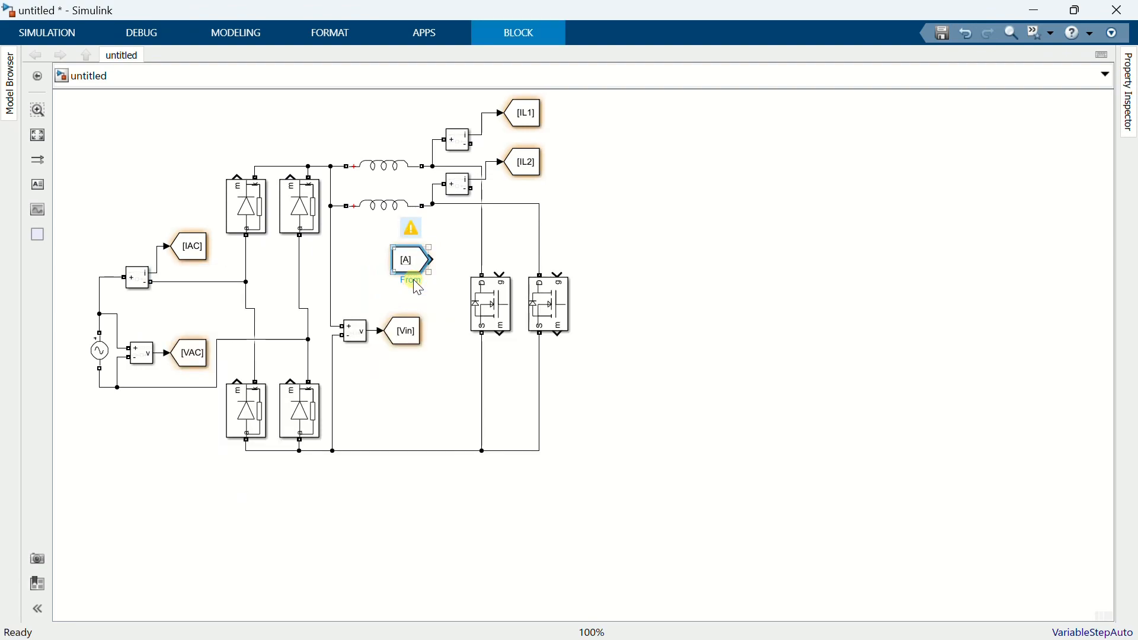
{"action": "mouse_move", "coordinate": [437, 256]}
{"action": "left_mouse_down"}
{"action": "mouse_move", "coordinate": [503, 278]}
{"action": "mouse_move", "coordinate": [444, 249]}
{"action": "left_mouse_up"}
{"action": "left_click", "coordinate": [440, 260]}
{"action": "mouse_move", "coordinate": [453, 243]}
{"action": "left_mouse_down"}
{"action": "mouse_move", "coordinate": [457, 231]}
{"action": "mouse_move", "coordinate": [555, 272]}
{"action": "left_mouse_up"}
- Set the tag of the From block feeding the first MOSFET's gate to PWM1
{"action": "left_click", "coordinate": [440, 274]}
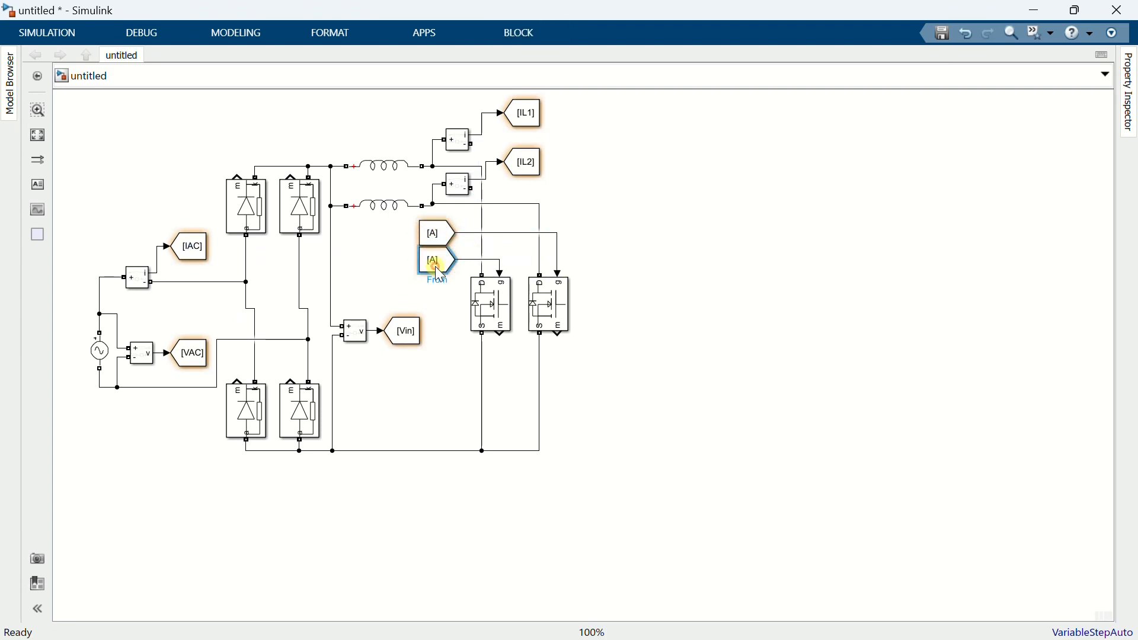
{"action": "double_click", "coordinate": [438, 264]}
{"action": "double_click", "coordinate": [565, 257]}
{"action": "type", "text": "PW"}
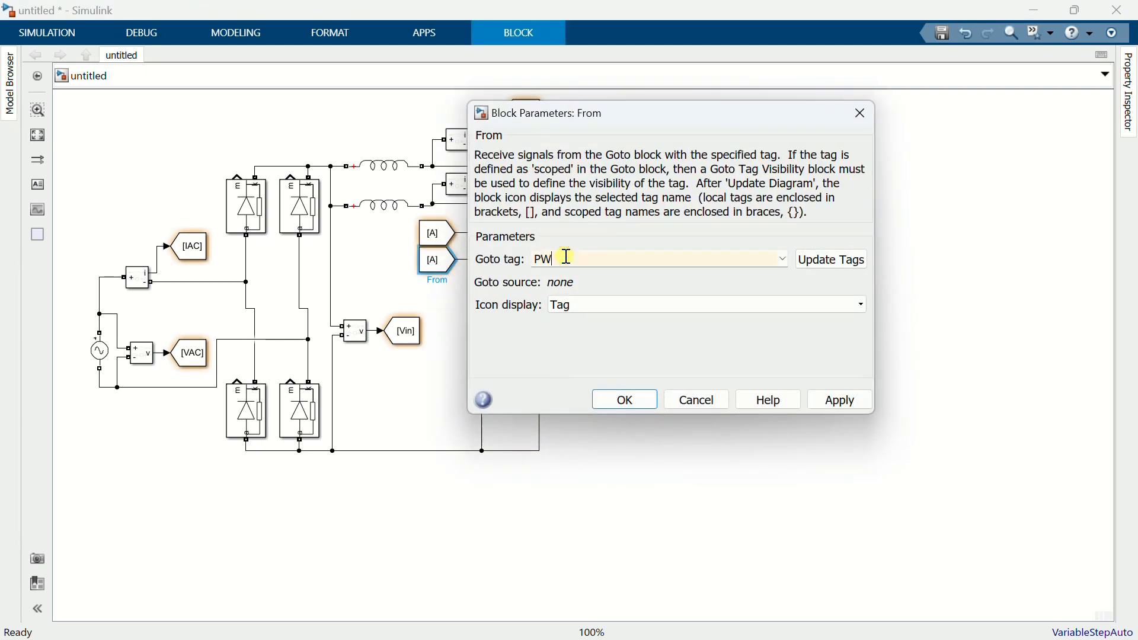
{"action": "type", "text": "M1"}
{"action": "left_click", "coordinate": [617, 401]}
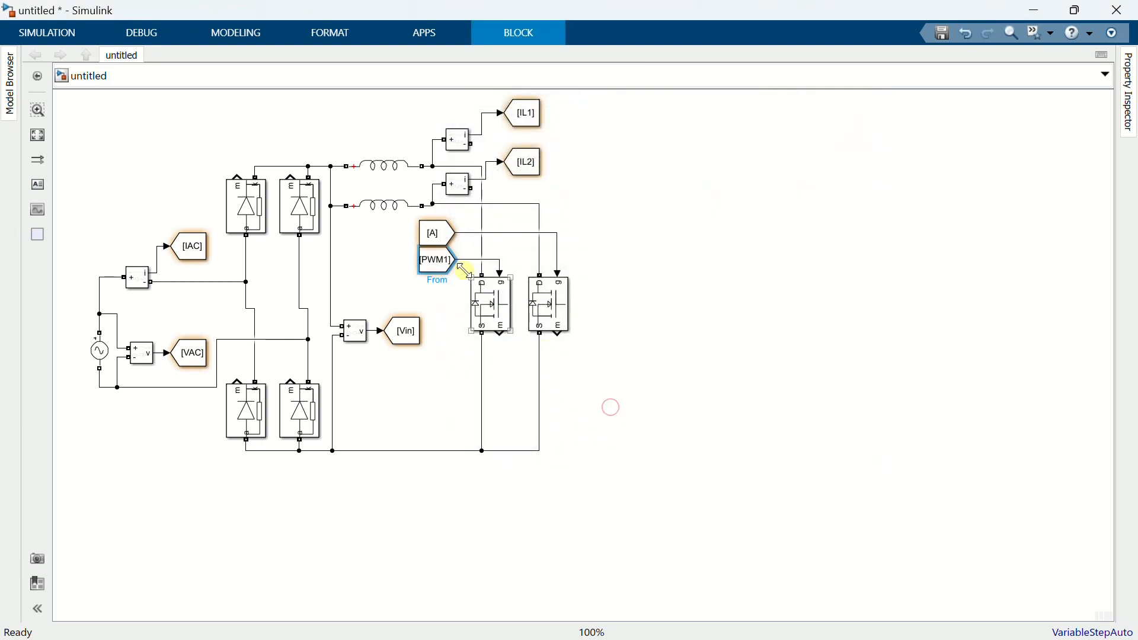
- Set the tag of the From block feeding the second MOSFET's gate to PWM2
{"action": "left_click", "coordinate": [429, 236]}
{"action": "double_click", "coordinate": [430, 236]}
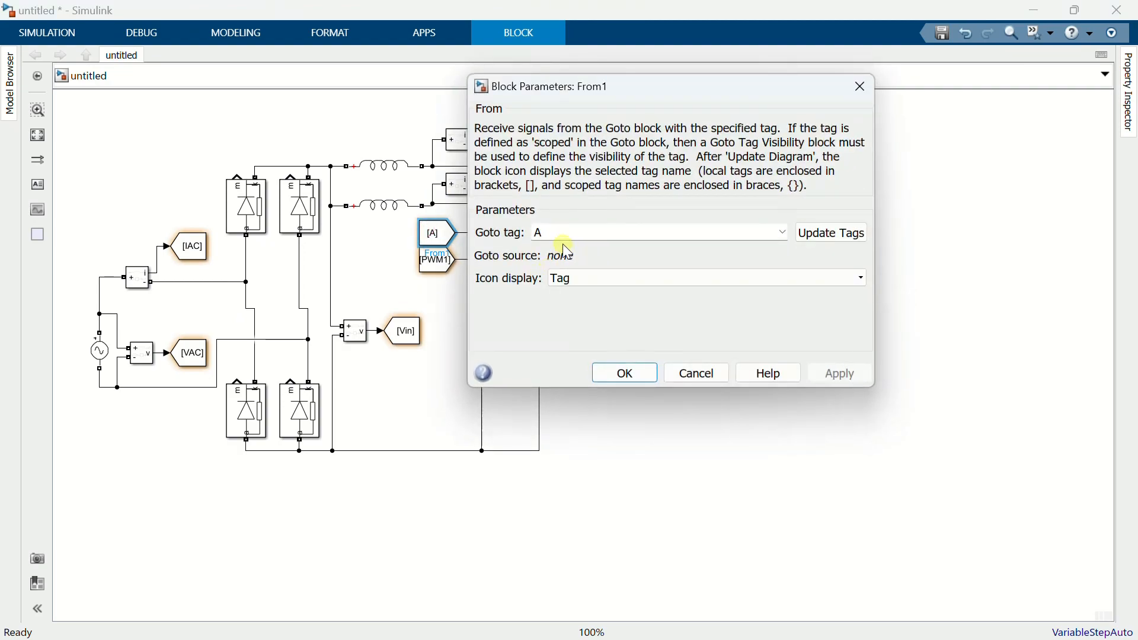
{"action": "type", "text": "PW"}
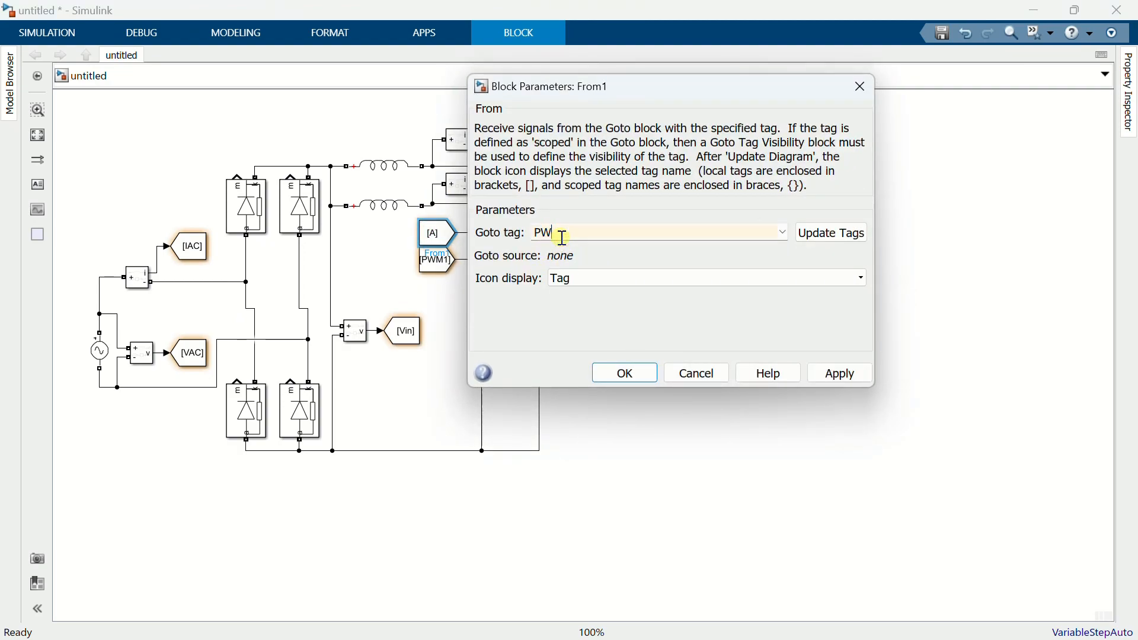
{"action": "type", "text": "M2"}
{"action": "left_click", "coordinate": [623, 374]}
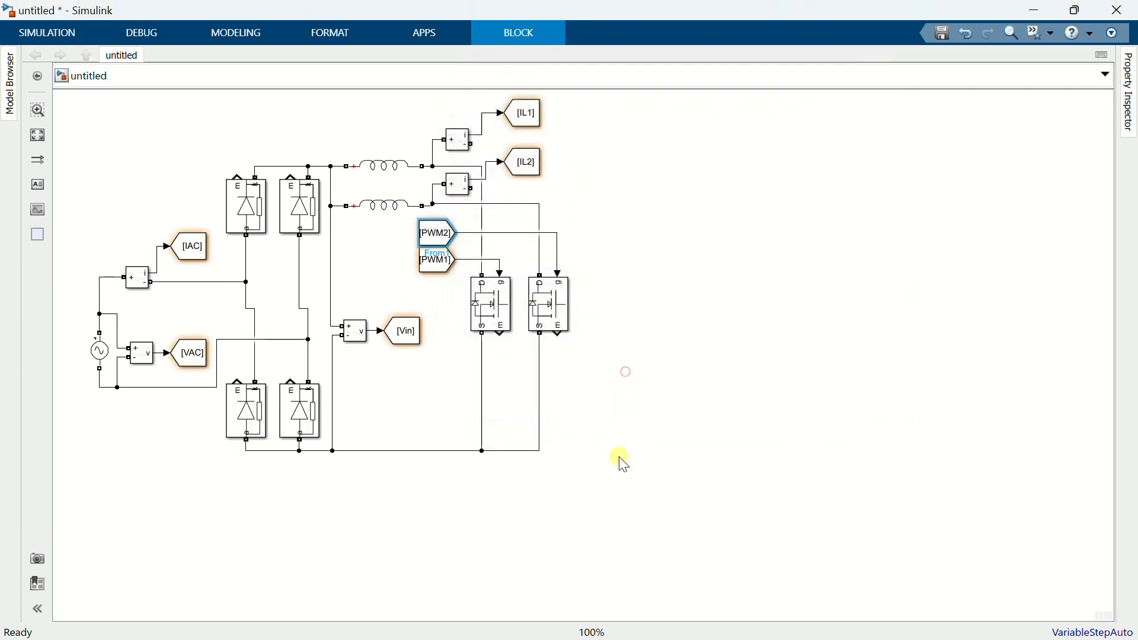
- Add two vertically aligned Specialized Power Systems Diode blocks with their anodes connected to the upper and lower inductor output lines
{"action": "left_click", "coordinate": [620, 460]}
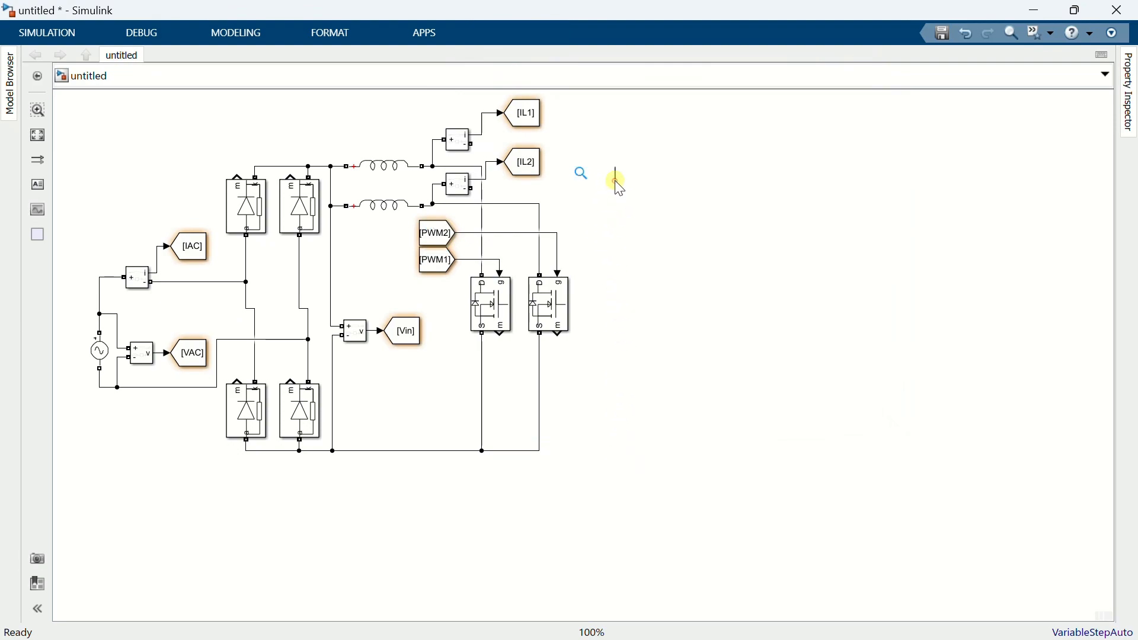
{"action": "type", "text": "diode"}
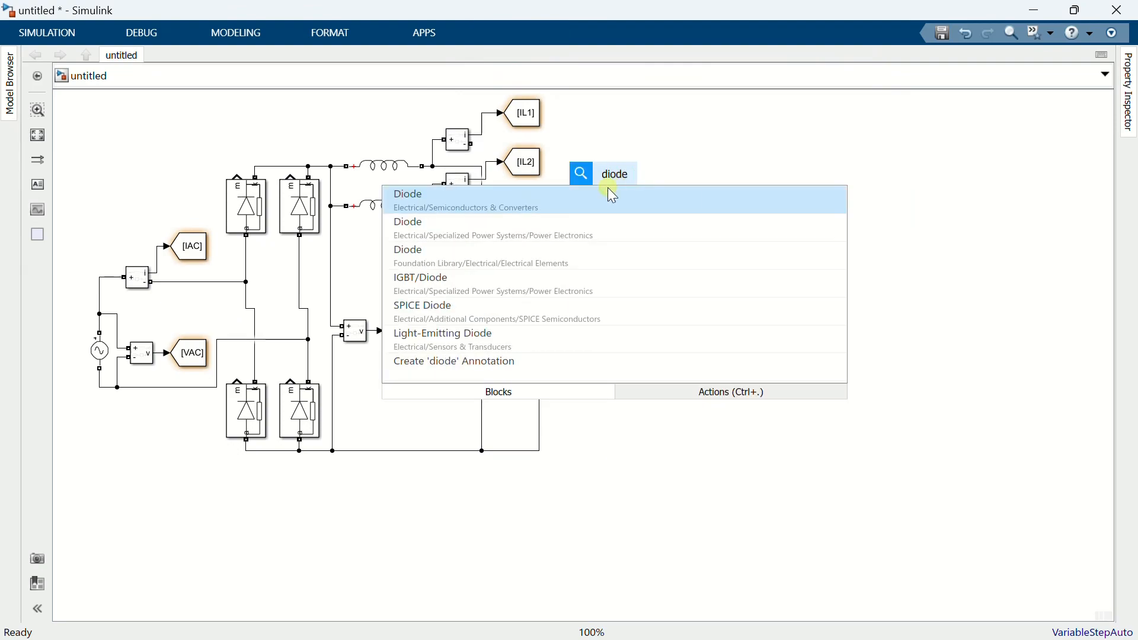
{"action": "left_click", "coordinate": [598, 223]}
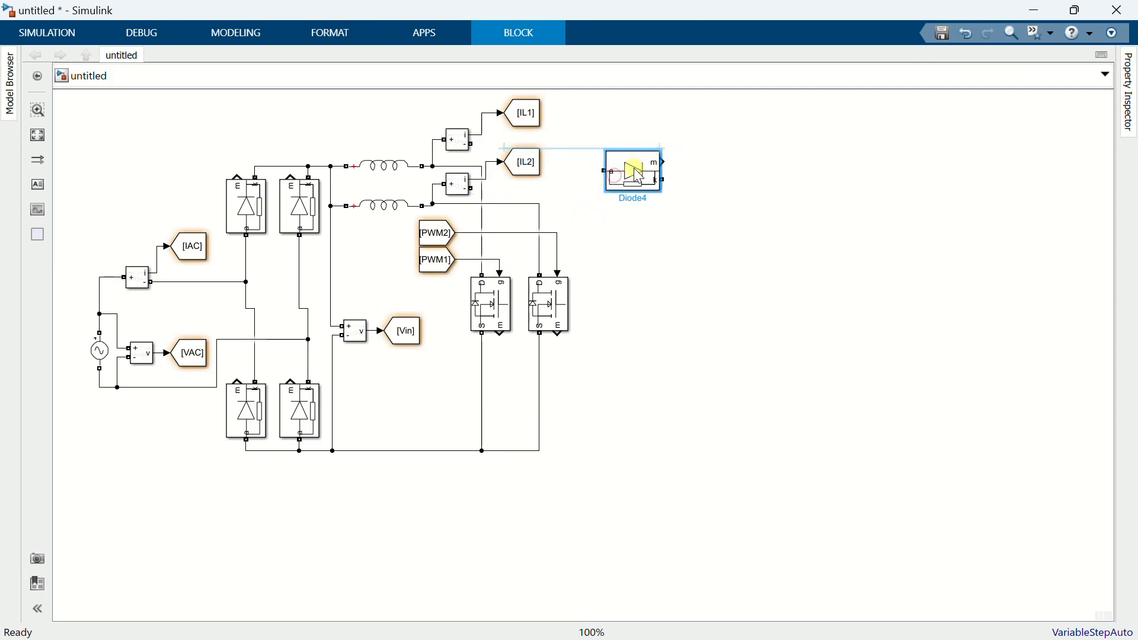
{"action": "mouse_move", "coordinate": [605, 172]}
{"action": "left_mouse_down"}
{"action": "mouse_move", "coordinate": [483, 172]}
{"action": "mouse_move", "coordinate": [532, 184]}
{"action": "mouse_move", "coordinate": [527, 175]}
{"action": "mouse_move", "coordinate": [519, 191]}
{"action": "left_mouse_up"}
{"action": "left_click_drag", "start_coordinate": [628, 155], "coordinate": [540, 206]}
{"action": "left_click_drag", "start_coordinate": [625, 158], "coordinate": [599, 159]}
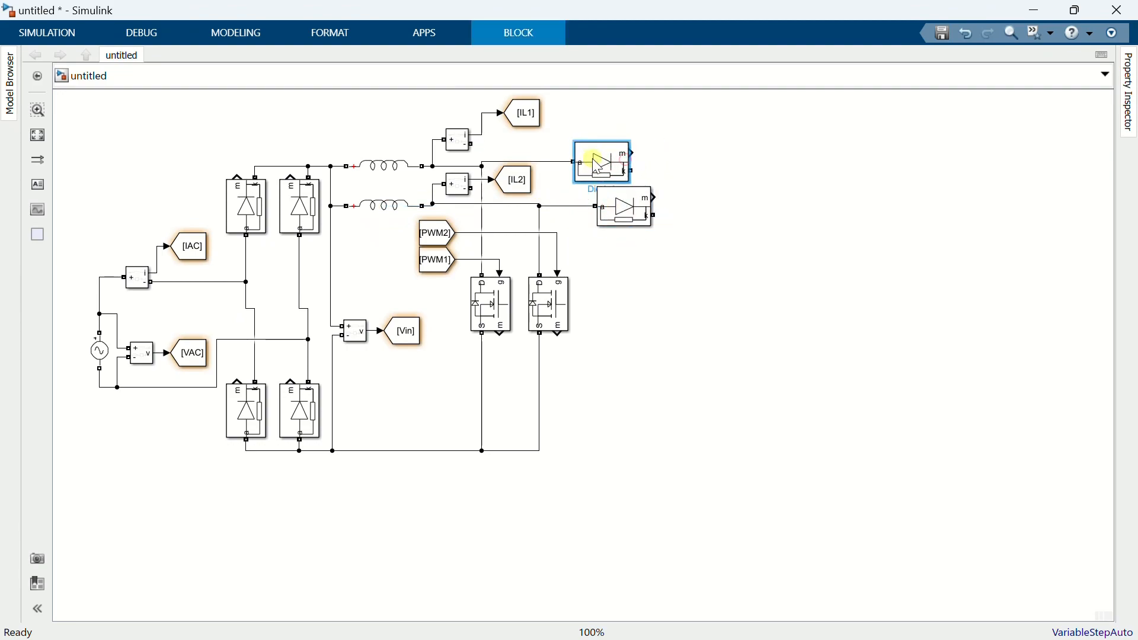
{"action": "left_click_drag", "start_coordinate": [617, 207], "coordinate": [597, 206]}
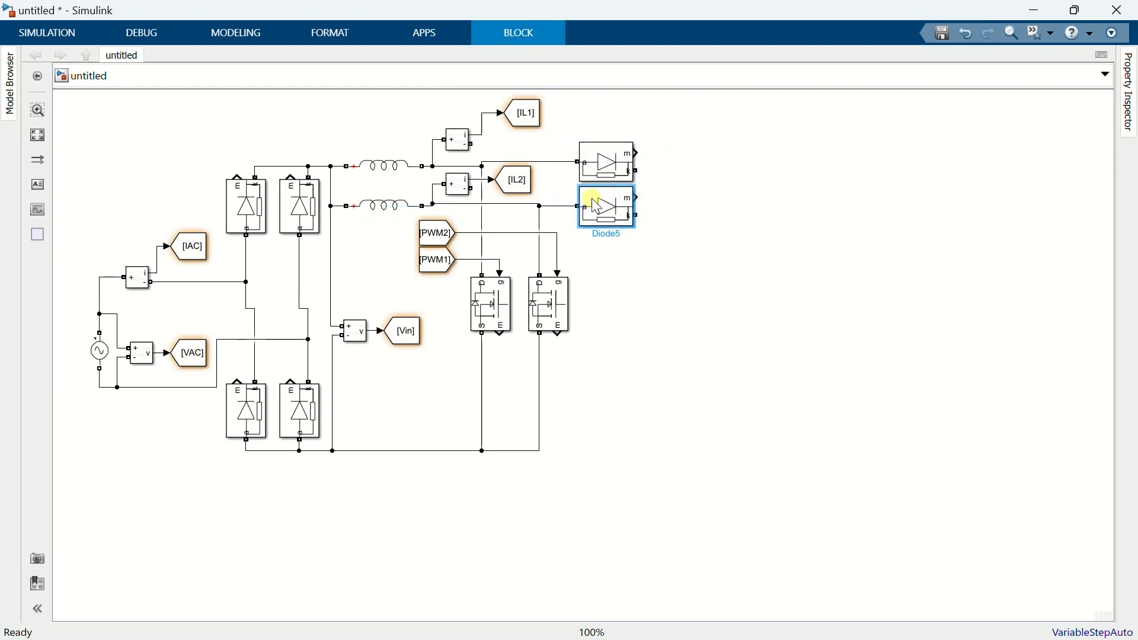
- Insert a Series RLC Branch, rotate it vertical, and connect its upper end to both output diode cathodes
{"action": "double_click", "coordinate": [670, 268]}
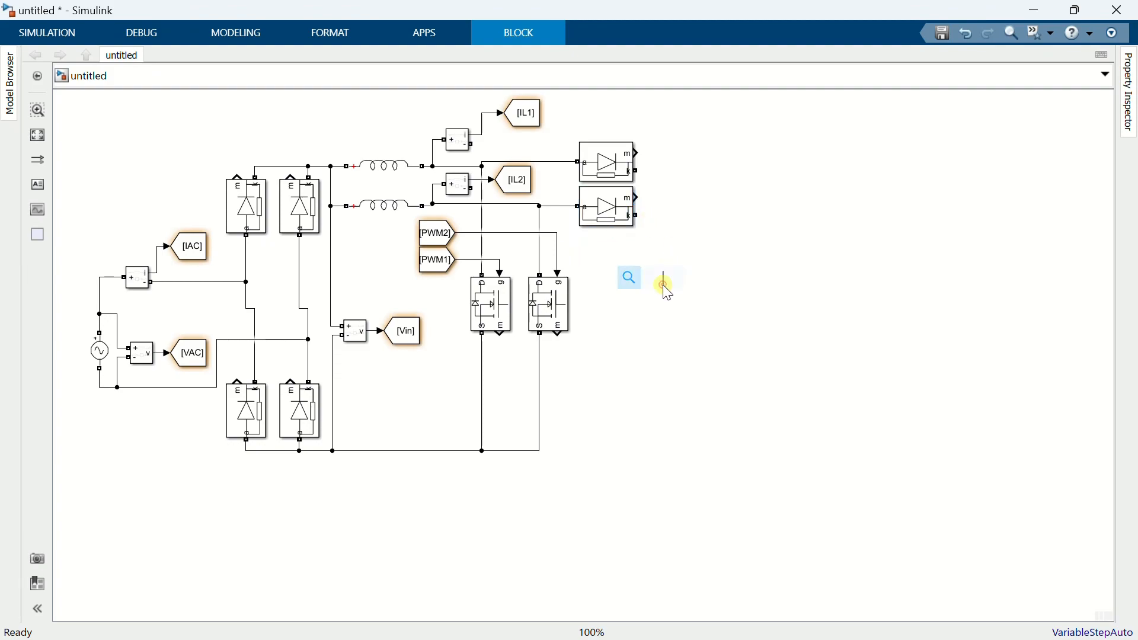
{"action": "type", "text": "serie"}
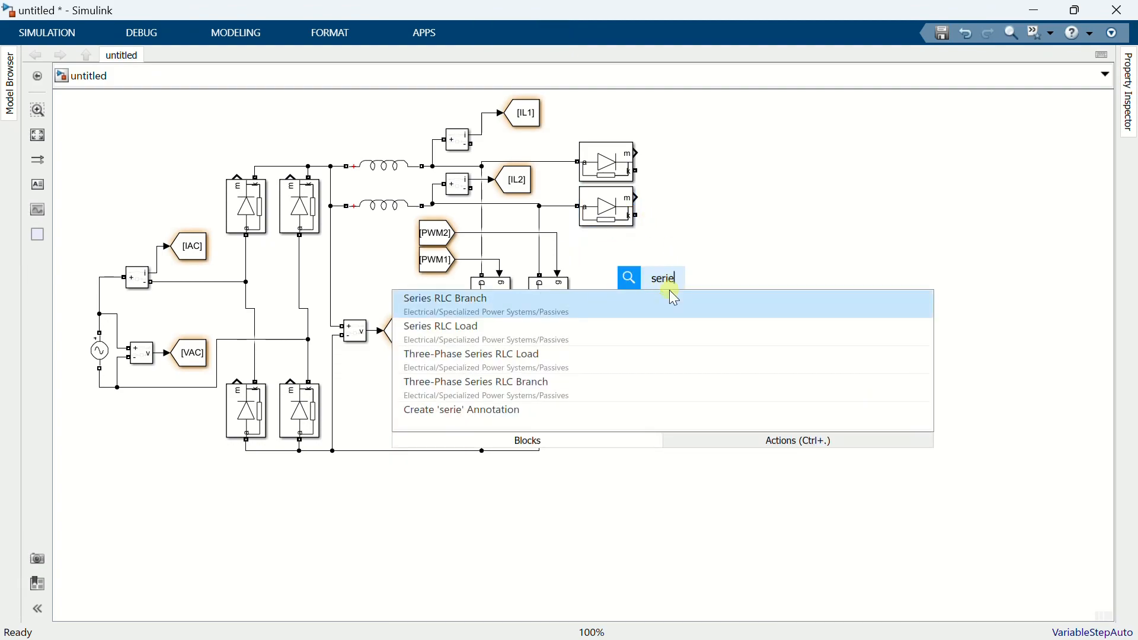
{"action": "left_click", "coordinate": [668, 300]}
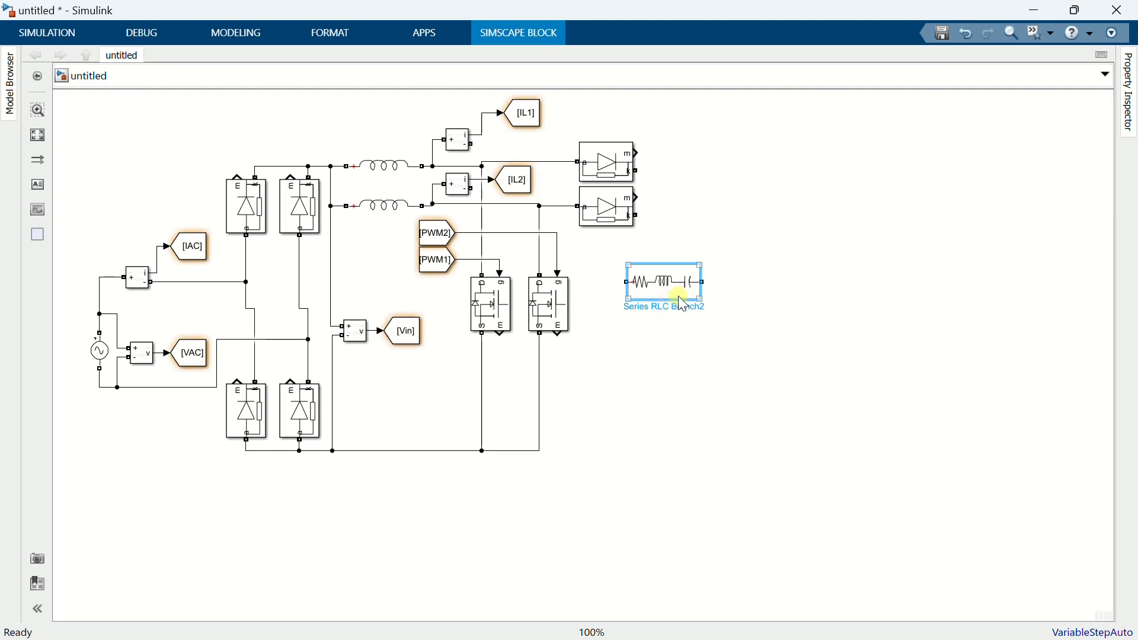
{"action": "key", "text": "ctrl+r"}
{"action": "left_click_drag", "start_coordinate": [668, 281], "coordinate": [636, 171]}
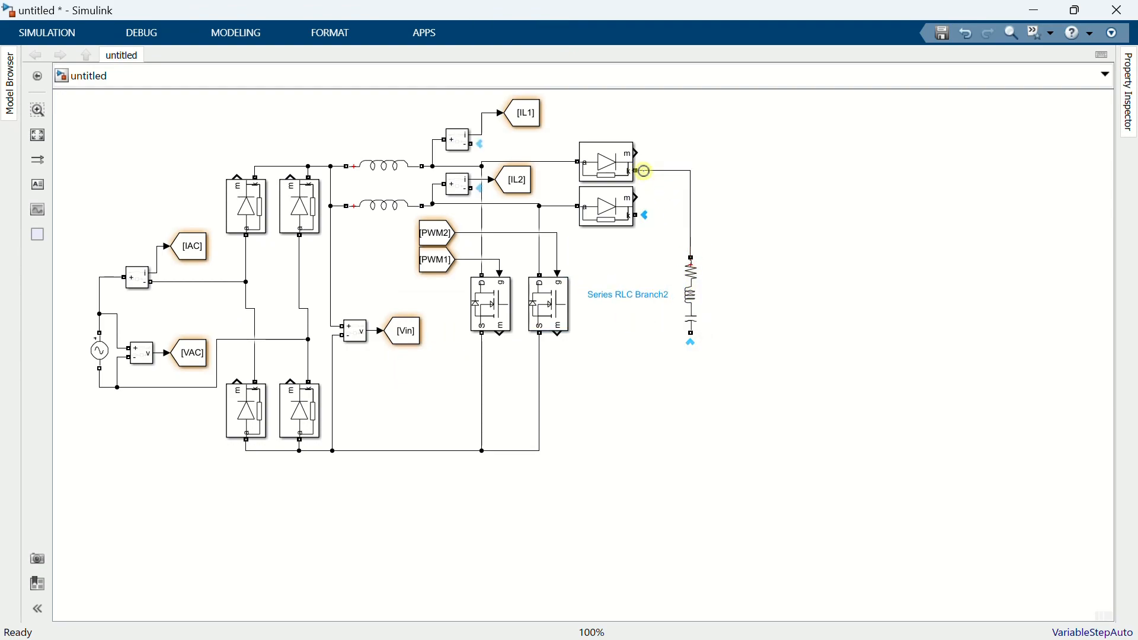
{"action": "left_click_drag", "start_coordinate": [637, 217], "coordinate": [692, 215]}
- Connect the RLC branch's lower end to the lower rail, then move the branch closer to the diodes and straighten the cathode wiring
{"action": "left_click", "coordinate": [691, 291]}
{"action": "left_click_drag", "start_coordinate": [691, 341], "coordinate": [539, 451]}
{"action": "left_click_drag", "start_coordinate": [692, 310], "coordinate": [669, 319]}
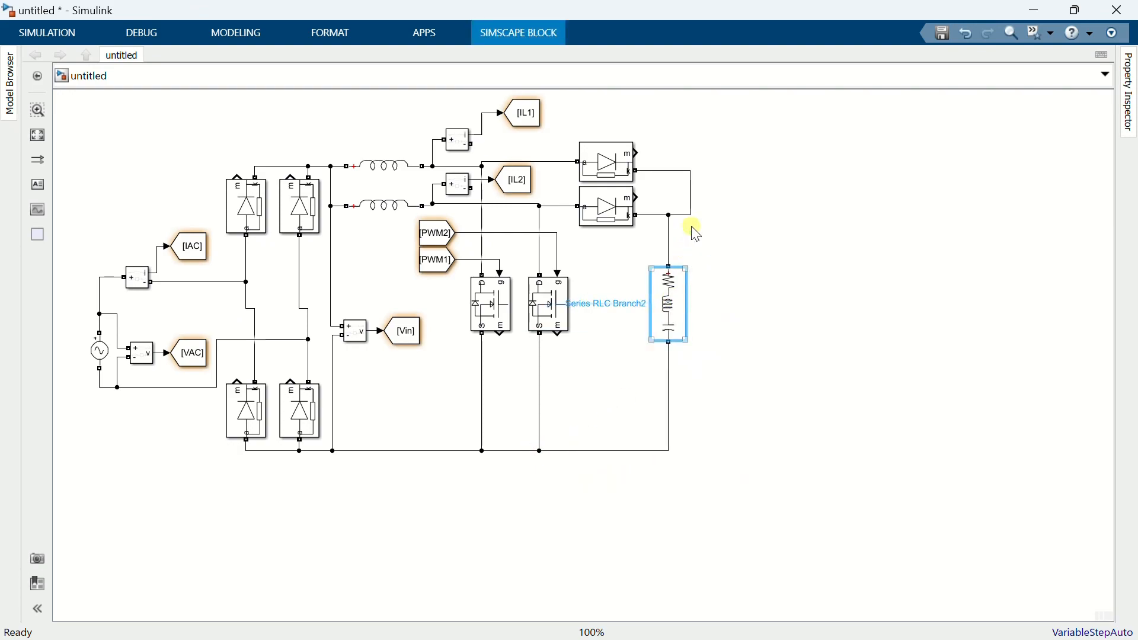
{"action": "left_click_drag", "start_coordinate": [690, 196], "coordinate": [674, 202]}
- Configure the output Series RLC Branch as type RC with 0.02 ohm resistance and 5600e-6 F capacitance
{"action": "double_click", "coordinate": [668, 302]}
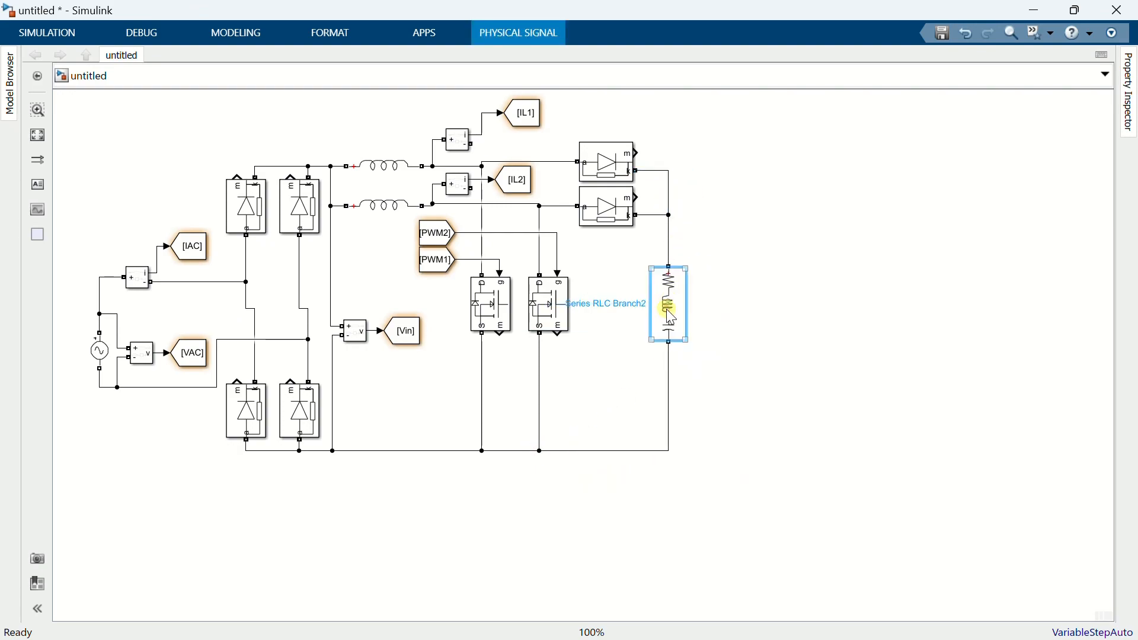
{"action": "left_click", "coordinate": [792, 217]}
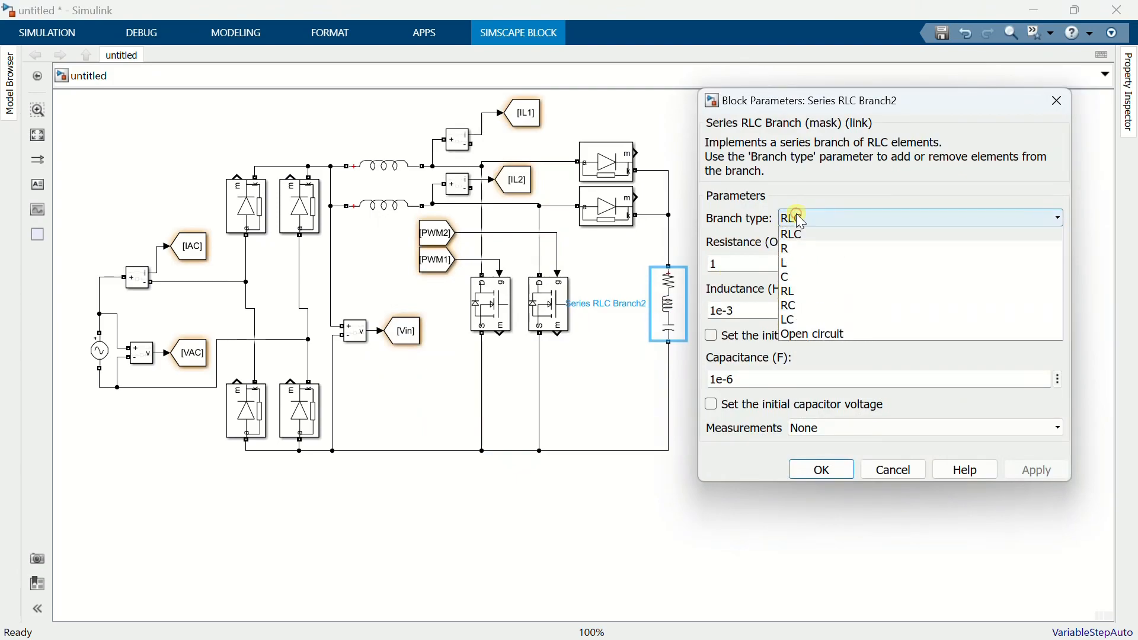
{"action": "left_click", "coordinate": [798, 301]}
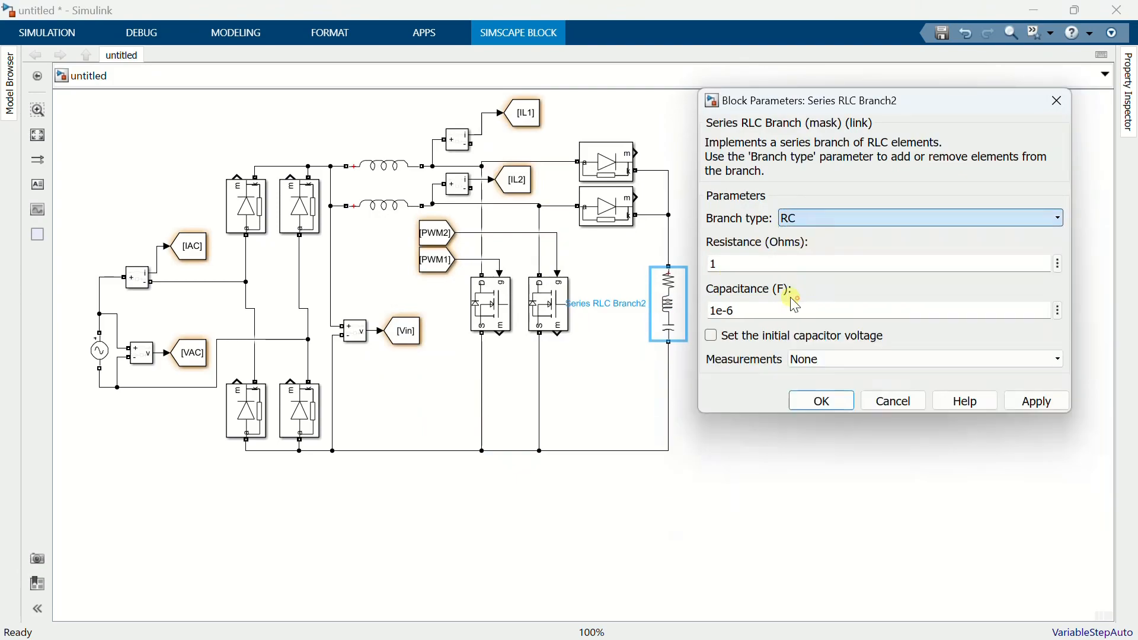
{"action": "double_click", "coordinate": [744, 261]}
{"action": "type", "text": "0.02"}
{"action": "double_click", "coordinate": [758, 311]}
{"action": "type", "text": "5600e"}
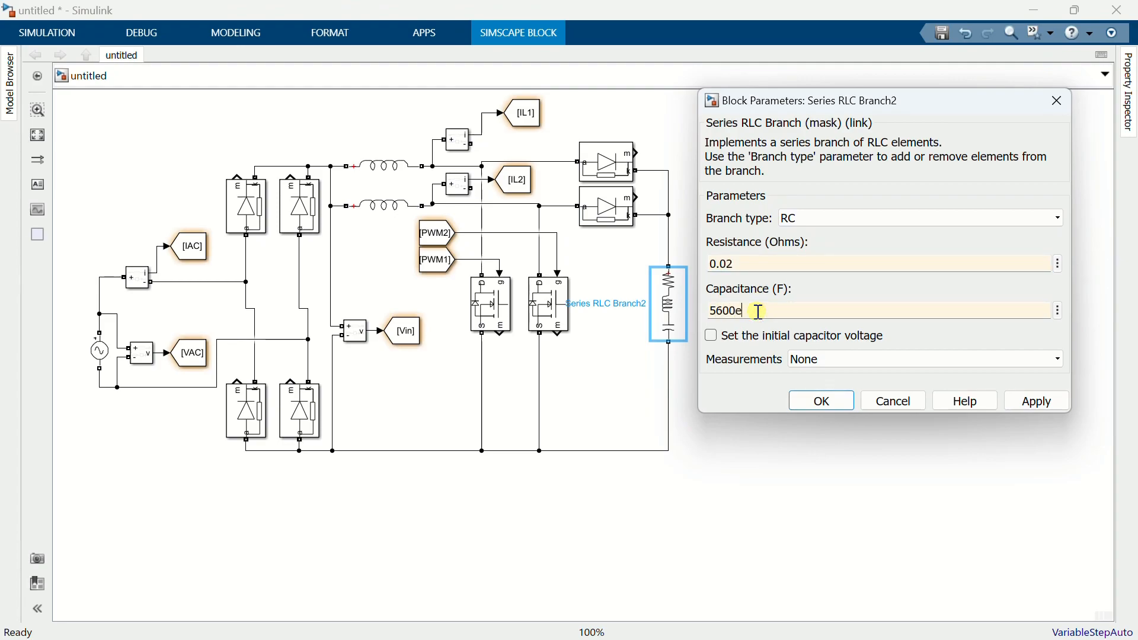
{"action": "type", "text": "-6"}
{"action": "left_click", "coordinate": [822, 401]}
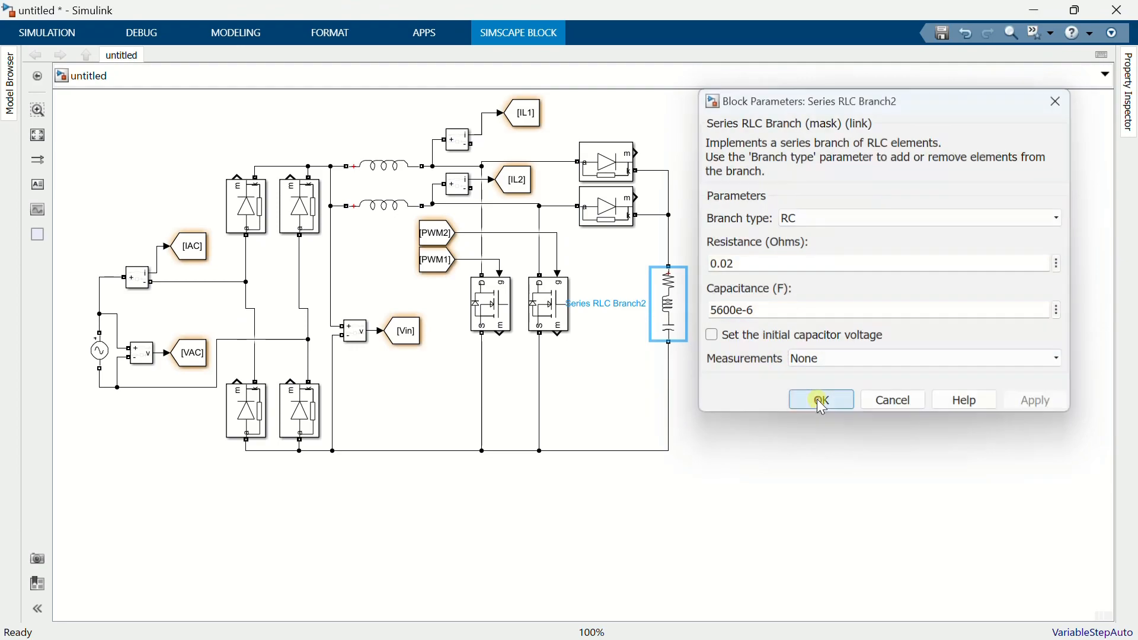
- Insert a Voltage Measurement block beside the RC branch and connect its inputs across the branch
{"action": "left_click", "coordinate": [735, 362]}
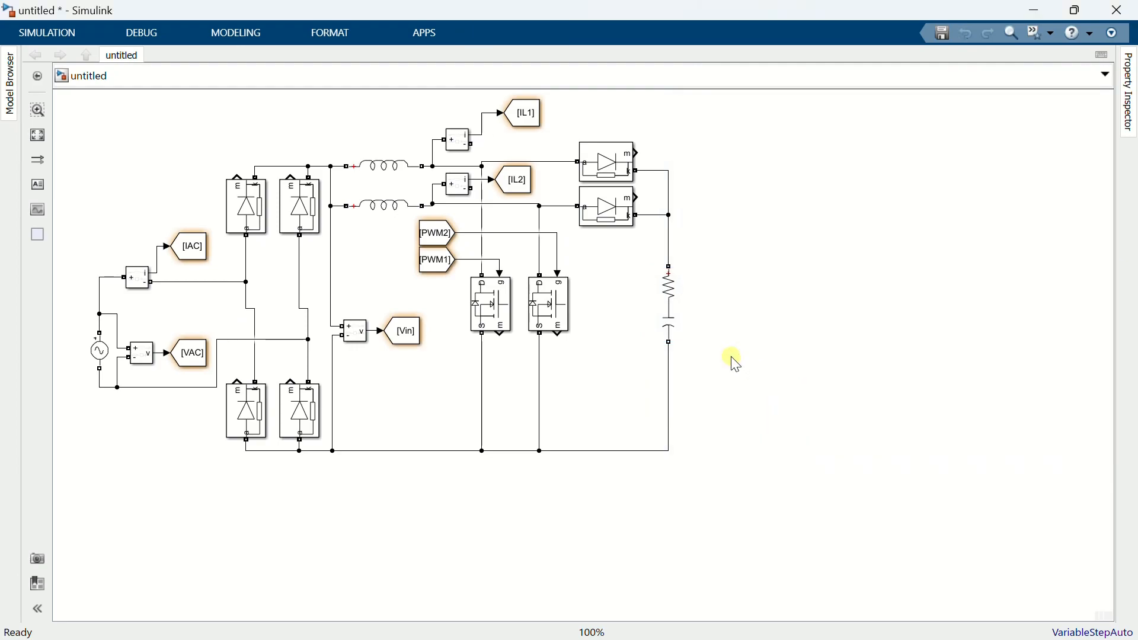
{"action": "type", "text": "vo"}
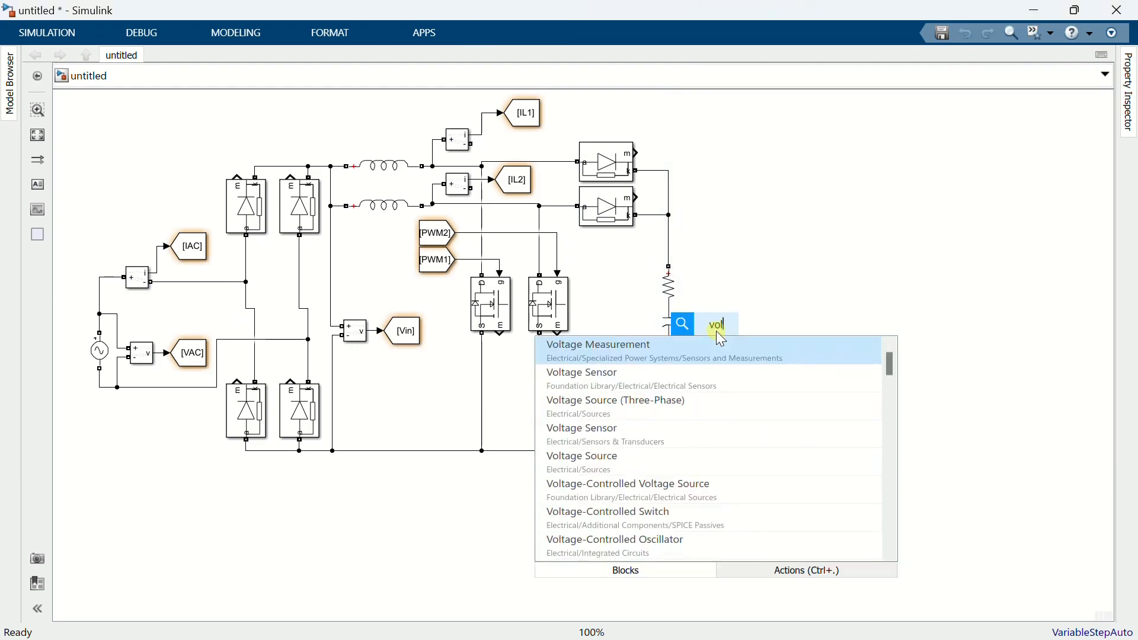
{"action": "type", "text": "ltage m"}
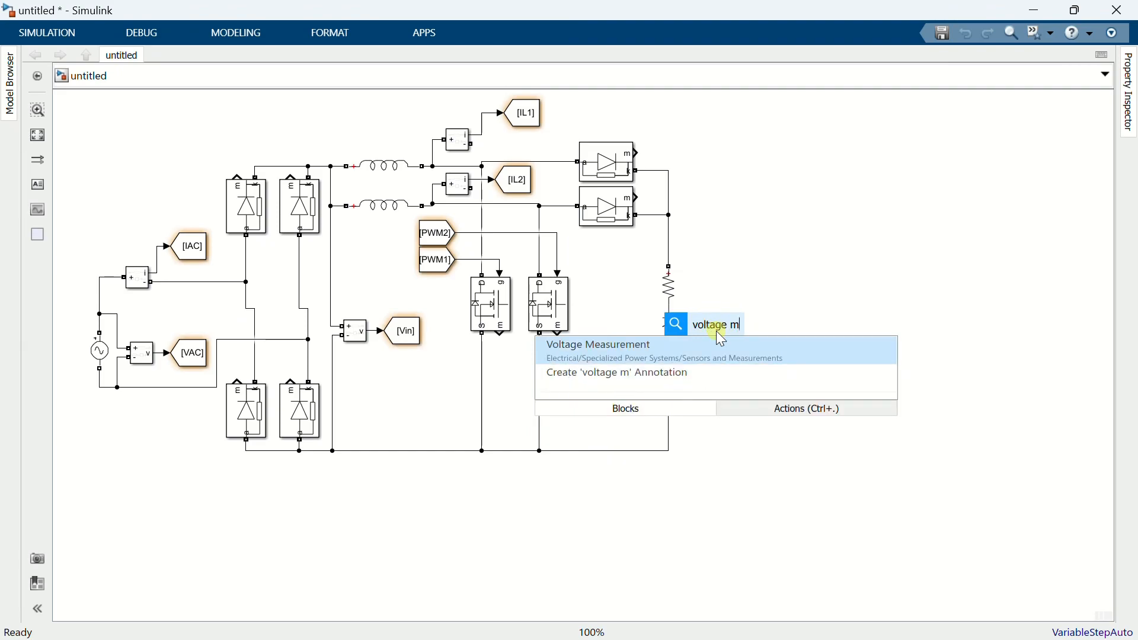
{"action": "type", "text": "ea"}
{"action": "left_click", "coordinate": [721, 357]}
{"action": "left_click_drag", "start_coordinate": [715, 347], "coordinate": [715, 326]}
{"action": "left_click_drag", "start_coordinate": [670, 216], "coordinate": [670, 379]}
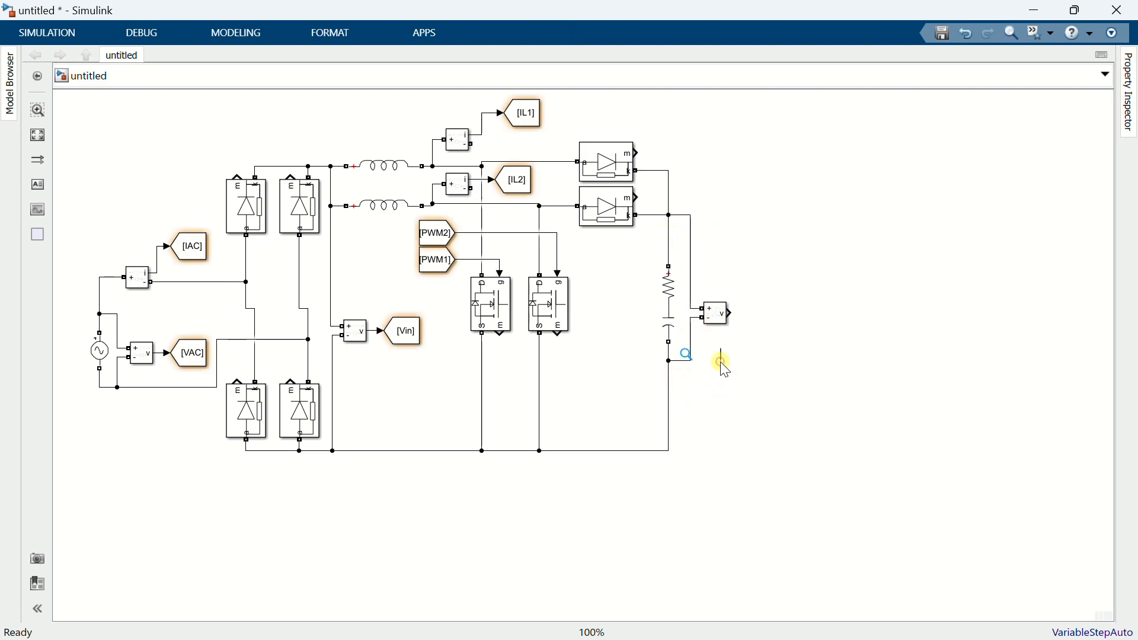
- Add a Goto block at the output of the new voltage measurement and set its tag to Vout1
{"action": "type", "text": "goto"}
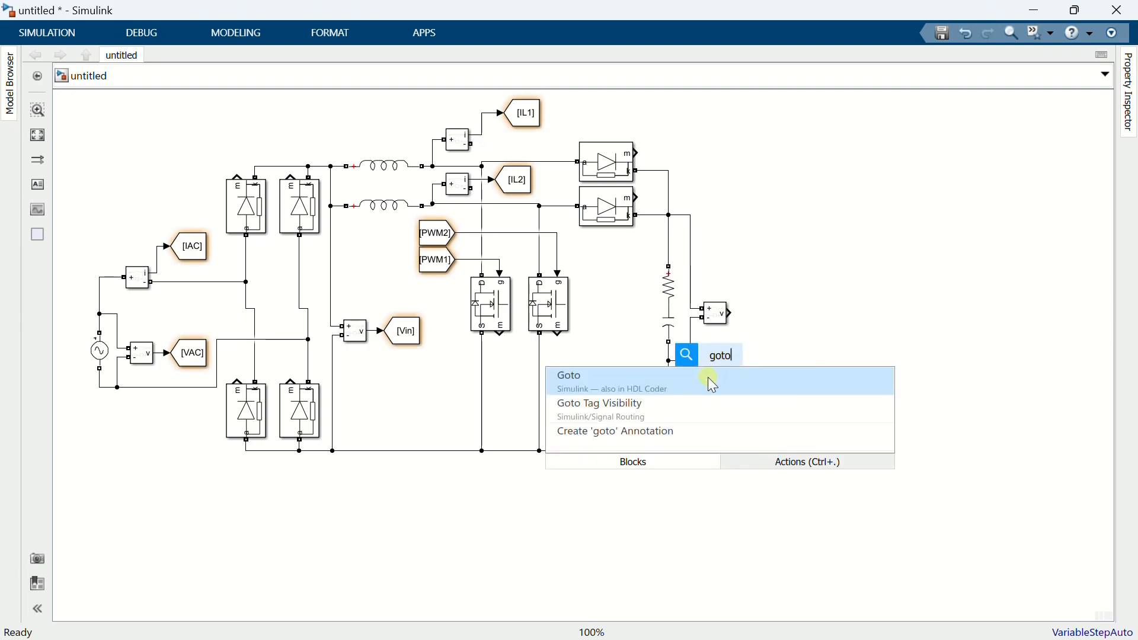
{"action": "left_click", "coordinate": [709, 378]}
{"action": "left_click_drag", "start_coordinate": [712, 370], "coordinate": [752, 331]}
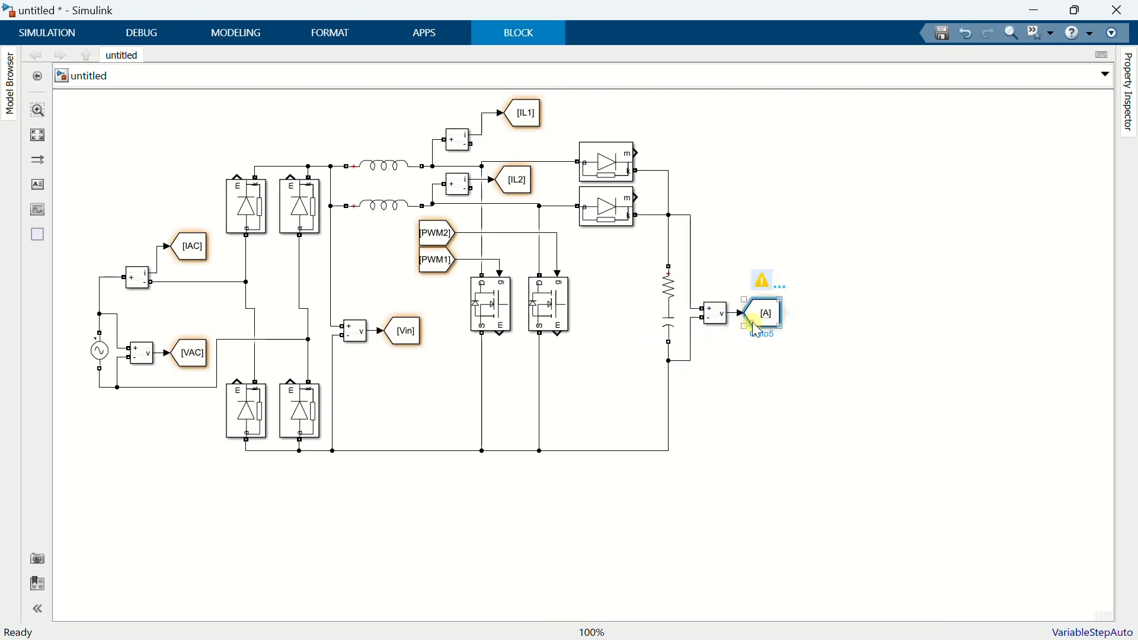
{"action": "double_click", "coordinate": [759, 323]}
{"action": "type", "text": "Vout1"}
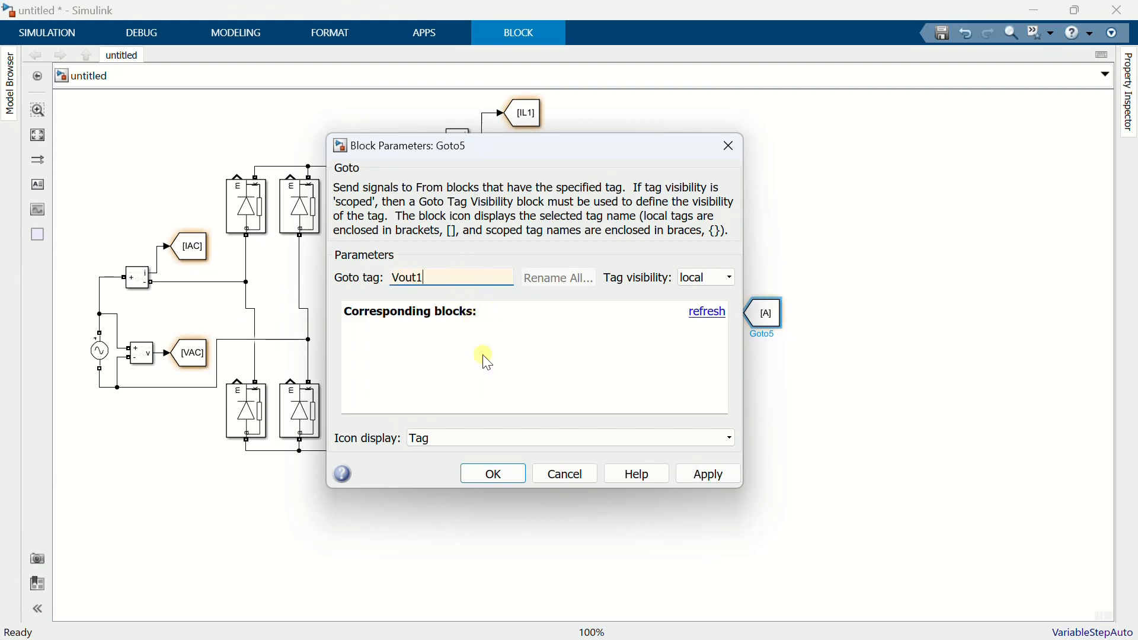
{"action": "left_click", "coordinate": [494, 474]}
{"action": "left_click", "coordinate": [758, 435]}
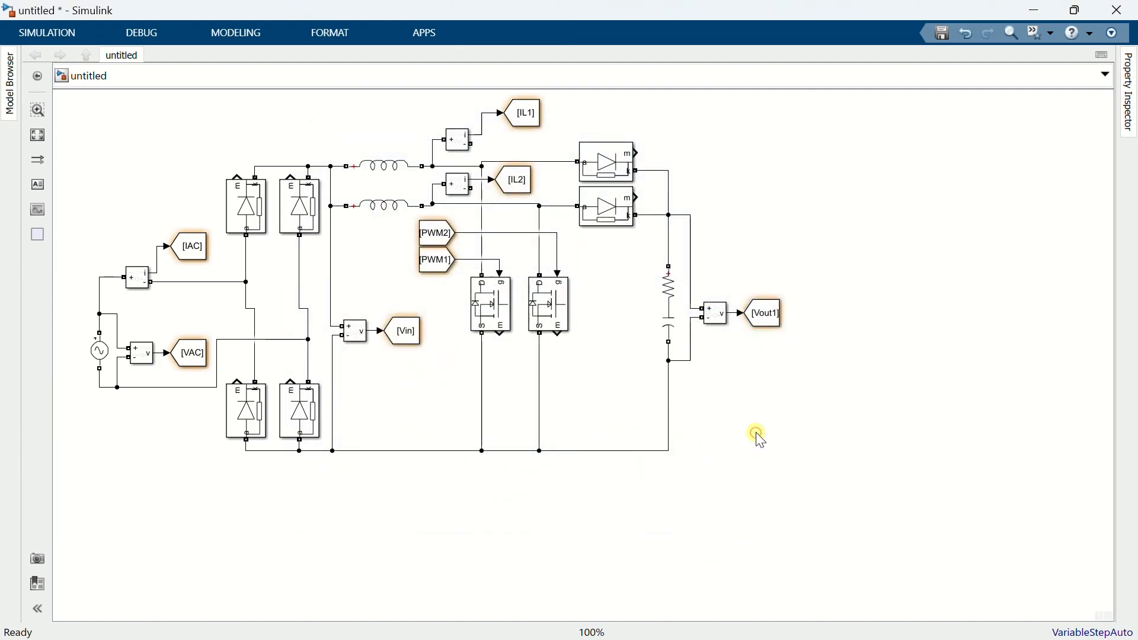
- Insert a Specialized Power Systems Mosfet block, rotate it vertical, and copy it into a two-by-two full-bridge arrangement beyond the Vout1 measurement
{"action": "double_click", "coordinate": [807, 219]}
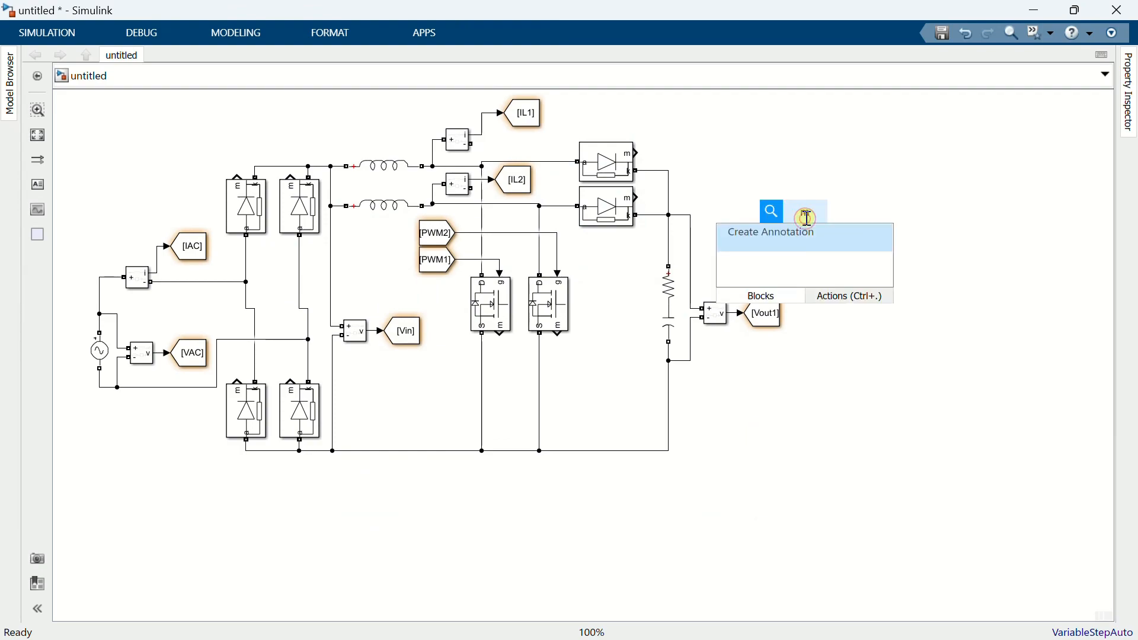
{"action": "type", "text": "mosfe"}
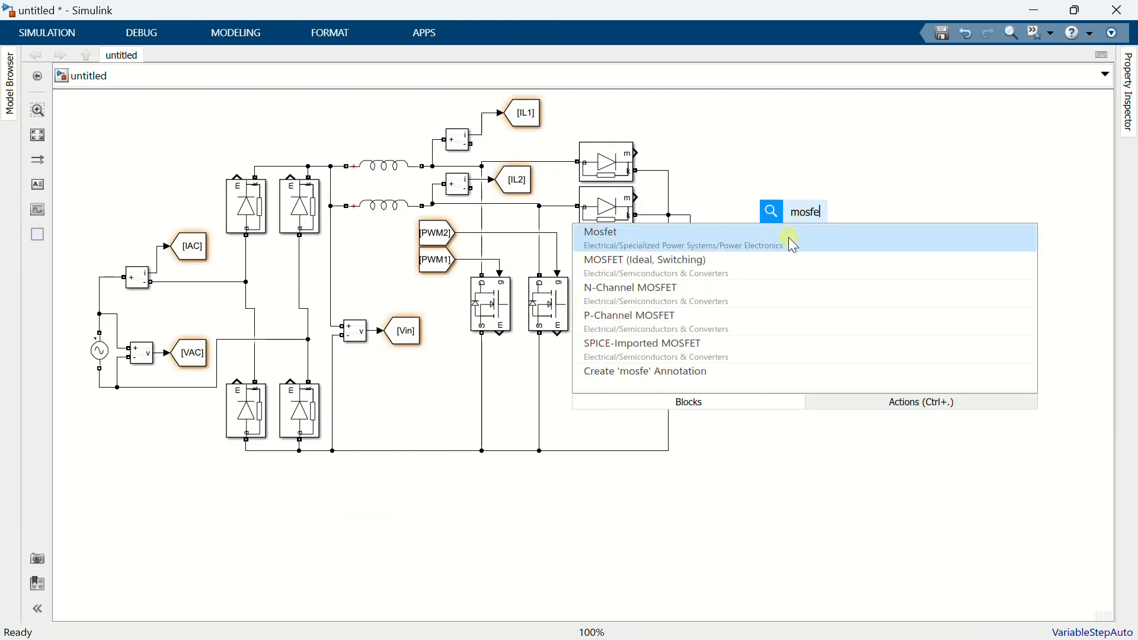
{"action": "left_click", "coordinate": [789, 238]}
{"action": "key", "text": "ctrl+r"}
{"action": "left_click_drag", "start_coordinate": [799, 230], "coordinate": [838, 237]}
{"action": "left_click_drag", "start_coordinate": [840, 235], "coordinate": [840, 413]}
{"action": "left_click_drag", "start_coordinate": [907, 445], "coordinate": [824, 237]}
{"action": "left_click_drag", "start_coordinate": [839, 233], "coordinate": [816, 226]}
{"action": "left_click_drag", "start_coordinate": [837, 409], "coordinate": [810, 409]}
- Wire the four MOSFETs as a full bridge: upper drains to the diode cathode line, each leg in series, lower sources to the lower rail
{"action": "left_click", "coordinate": [801, 177]}
{"action": "left_click_drag", "start_coordinate": [802, 204], "coordinate": [669, 171]}
{"action": "left_click_drag", "start_coordinate": [887, 204], "coordinate": [801, 171]}
{"action": "left_click_drag", "start_coordinate": [801, 382], "coordinate": [801, 262]}
{"action": "left_click_drag", "start_coordinate": [886, 381], "coordinate": [886, 265]}
{"action": "left_click_drag", "start_coordinate": [886, 441], "coordinate": [670, 452]}
{"action": "left_click_drag", "start_coordinate": [801, 441], "coordinate": [802, 451]}
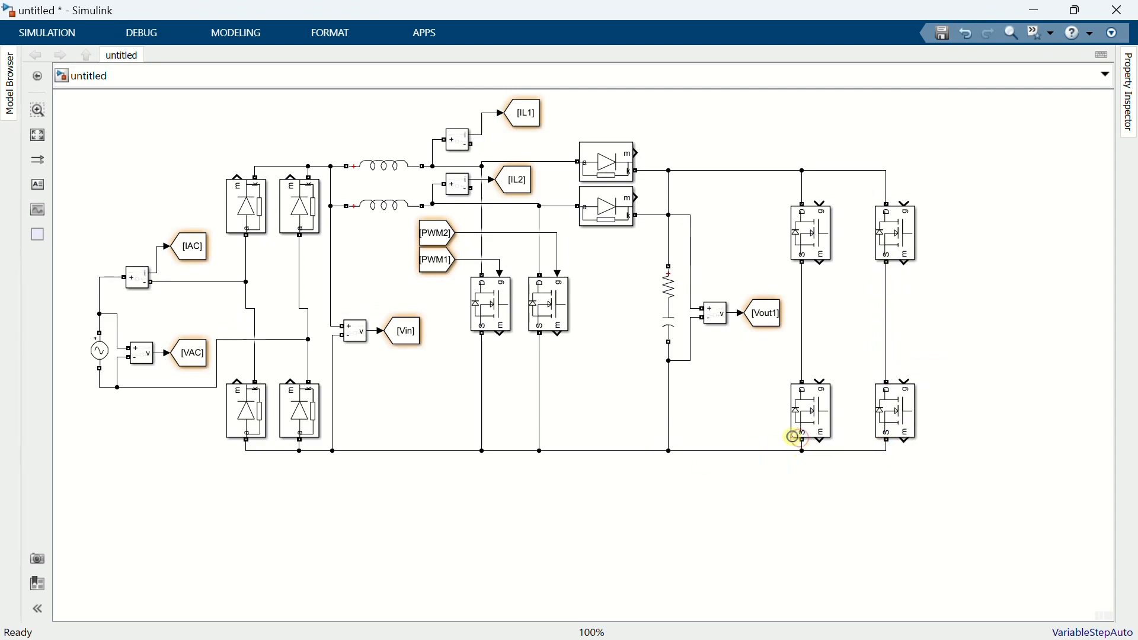
- Add a From block with tag PWM3 connected to the gate of the first bridge leg's upper MOSFET
{"action": "double_click", "coordinate": [724, 228]}
{"action": "type", "text": "fr"}
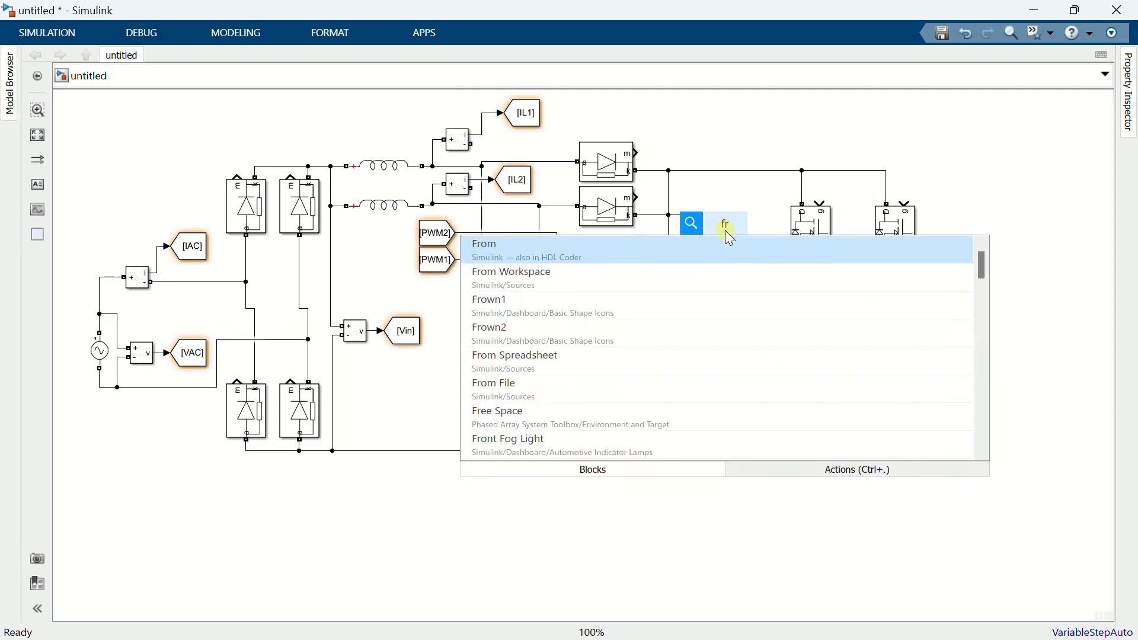
{"action": "type", "text": "om"}
{"action": "key", "text": "Return"}
{"action": "mouse_move", "coordinate": [734, 240]}
{"action": "left_mouse_down"}
{"action": "mouse_move", "coordinate": [752, 218]}
{"action": "mouse_move", "coordinate": [822, 202]}
{"action": "left_mouse_up"}
{"action": "double_click", "coordinate": [748, 199]}
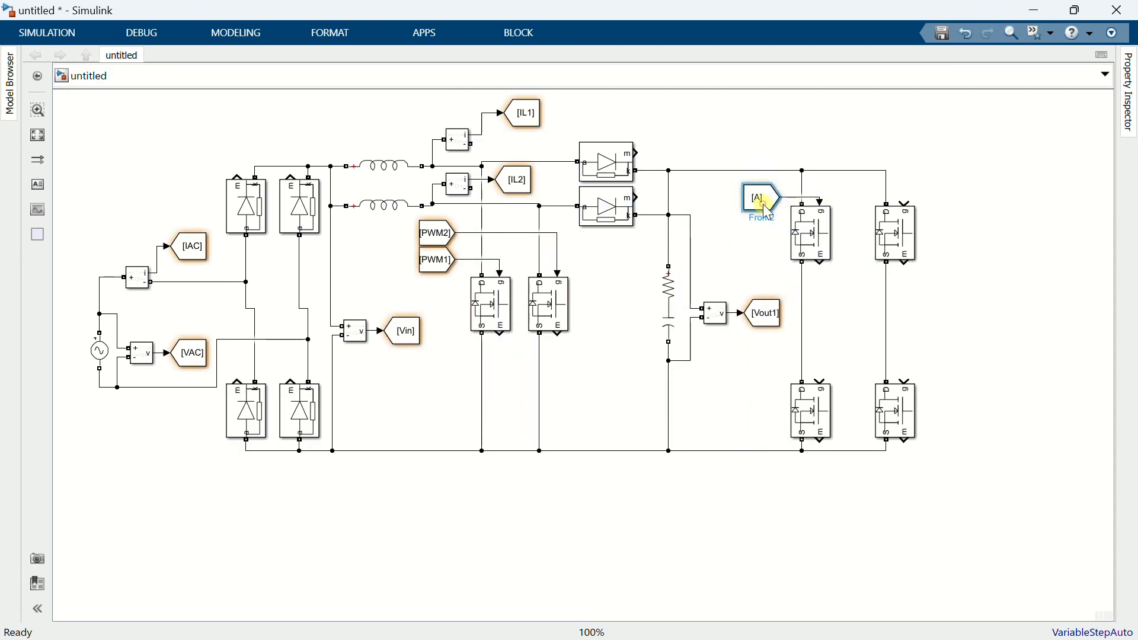
{"action": "type", "text": "PW"}
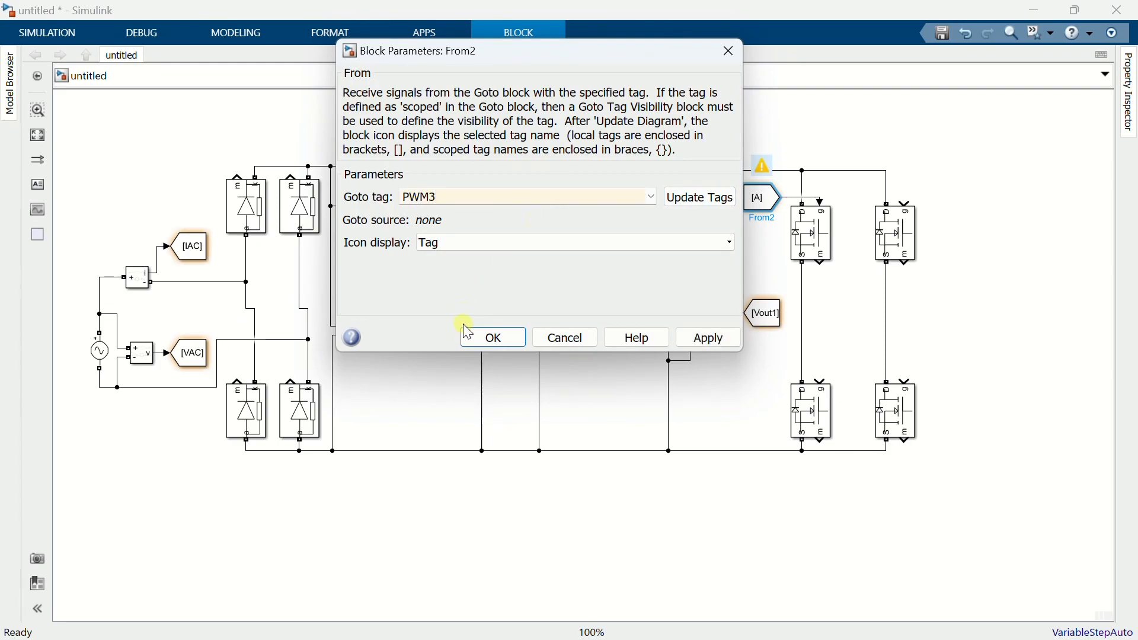
{"action": "type", "text": "M3"}
{"action": "left_click", "coordinate": [467, 332]}
- Copy the PWM3 From block to the gate of the first leg's lower MOSFET and set its tag to PWM4
{"action": "left_click_drag", "start_coordinate": [758, 201], "coordinate": [821, 375]}
{"action": "double_click", "coordinate": [764, 374]}
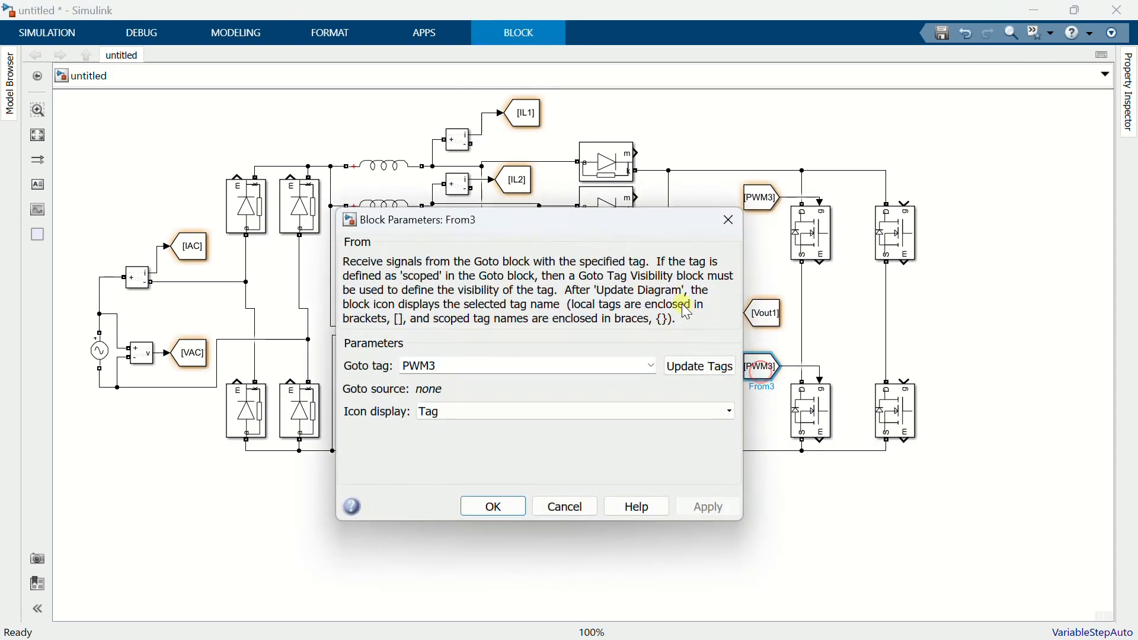
{"action": "left_click", "coordinate": [548, 365]}
{"action": "key", "text": "BackSpace"}
{"action": "type", "text": "4"}
{"action": "left_click", "coordinate": [484, 504]}
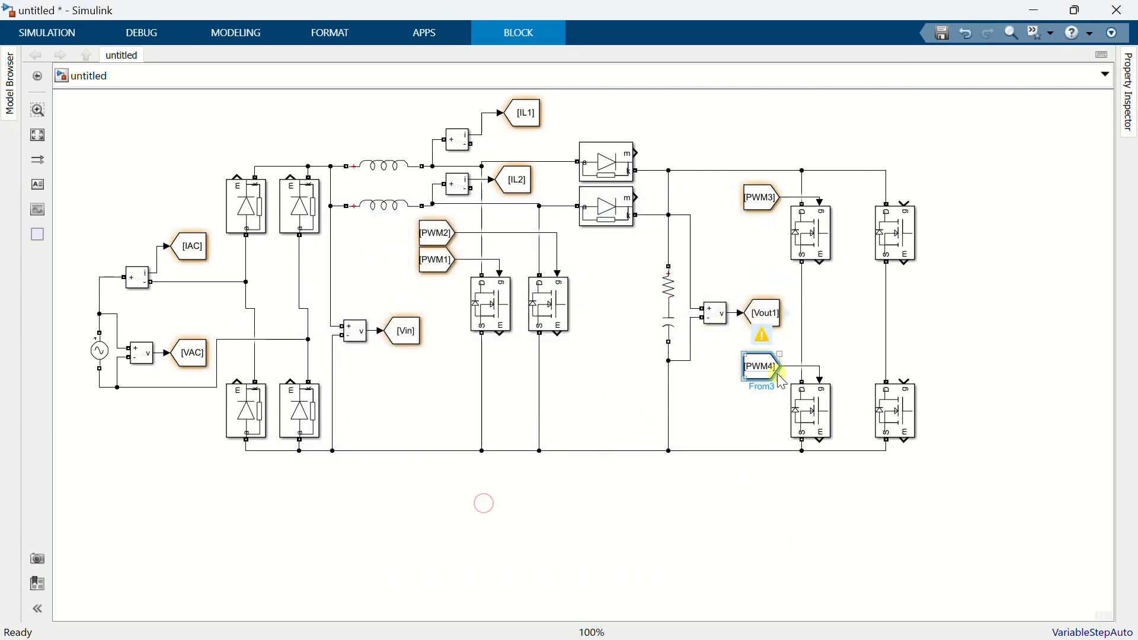
- Copy the PWM4 From block to the gate of the second leg's upper MOSFET and set its tag to PWM5
{"action": "left_click_drag", "start_coordinate": [783, 383], "coordinate": [903, 202]}
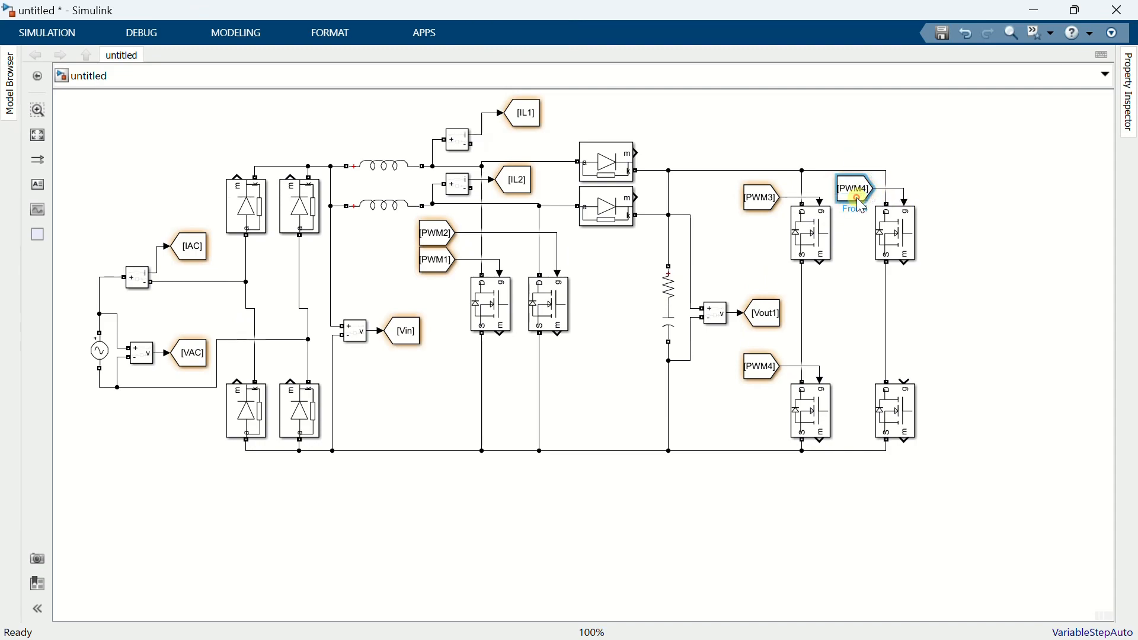
{"action": "double_click", "coordinate": [861, 203]}
{"action": "left_click", "coordinate": [650, 193]}
{"action": "key", "text": "BackSpace"}
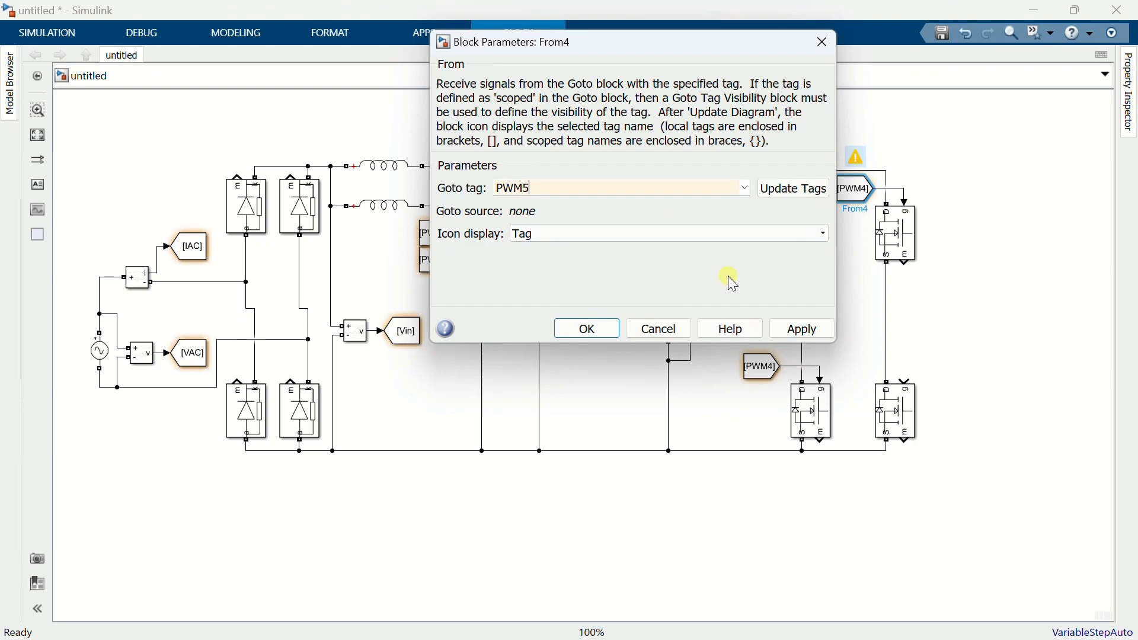
{"action": "left_click", "coordinate": [590, 328]}
- Copy the PWM5 From block to the gate of the second leg's lower MOSFET and set its tag to PWM6
{"action": "left_click_drag", "start_coordinate": [857, 203], "coordinate": [857, 382]}
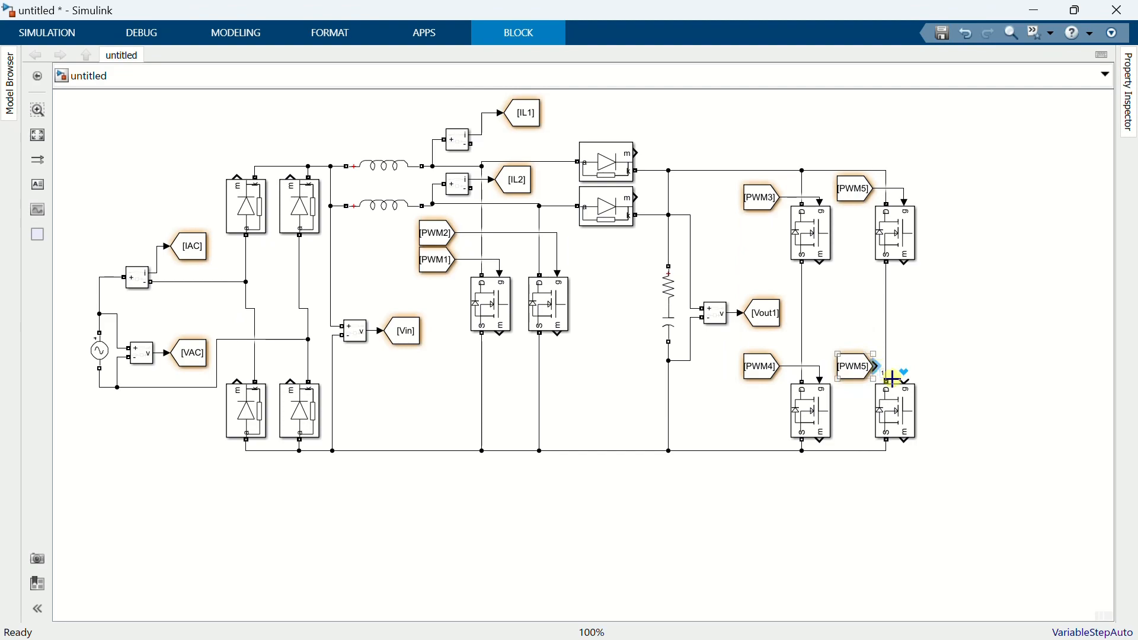
{"action": "left_click", "coordinate": [889, 376]}
{"action": "double_click", "coordinate": [855, 370]}
{"action": "double_click", "coordinate": [681, 370]}
{"action": "left_click", "coordinate": [681, 370]}
{"action": "key", "text": "BackSpace"}
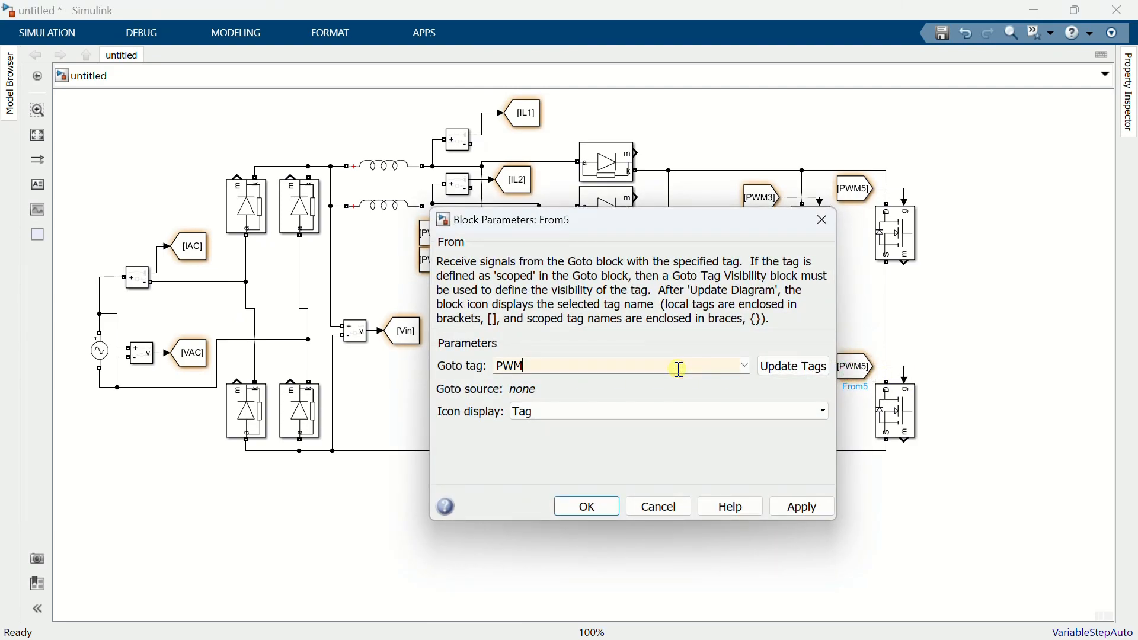
{"action": "left_click", "coordinate": [588, 507]}
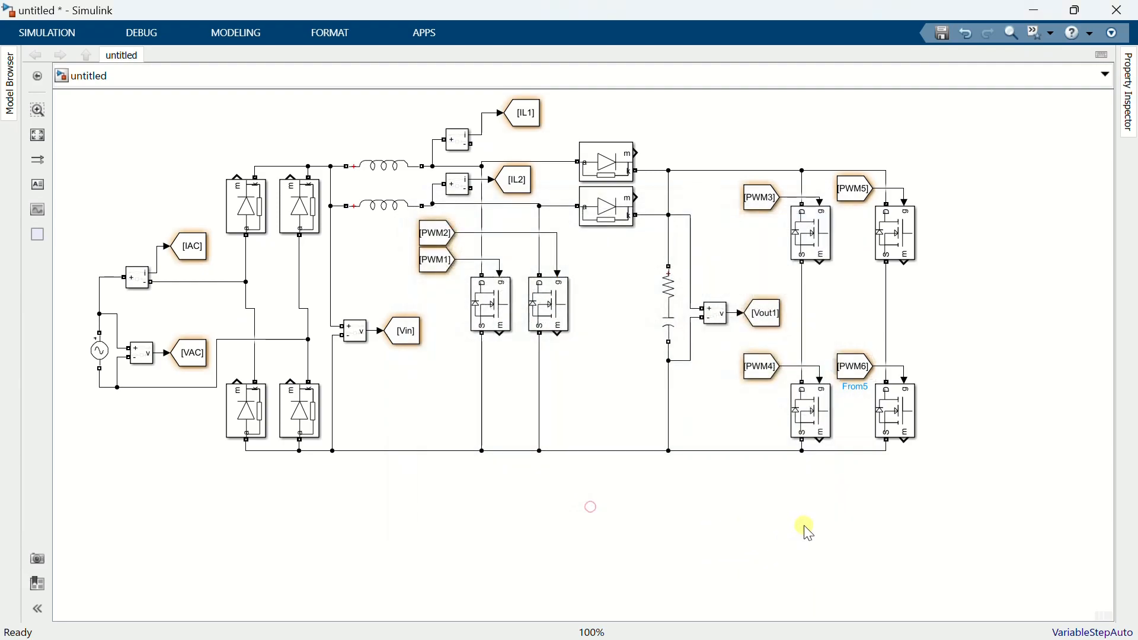
- Insert a Linear Transformer, connect its primary winding to the midpoints of the two bridge legs, and move it close to the bridge
{"action": "type", "text": "linea"}
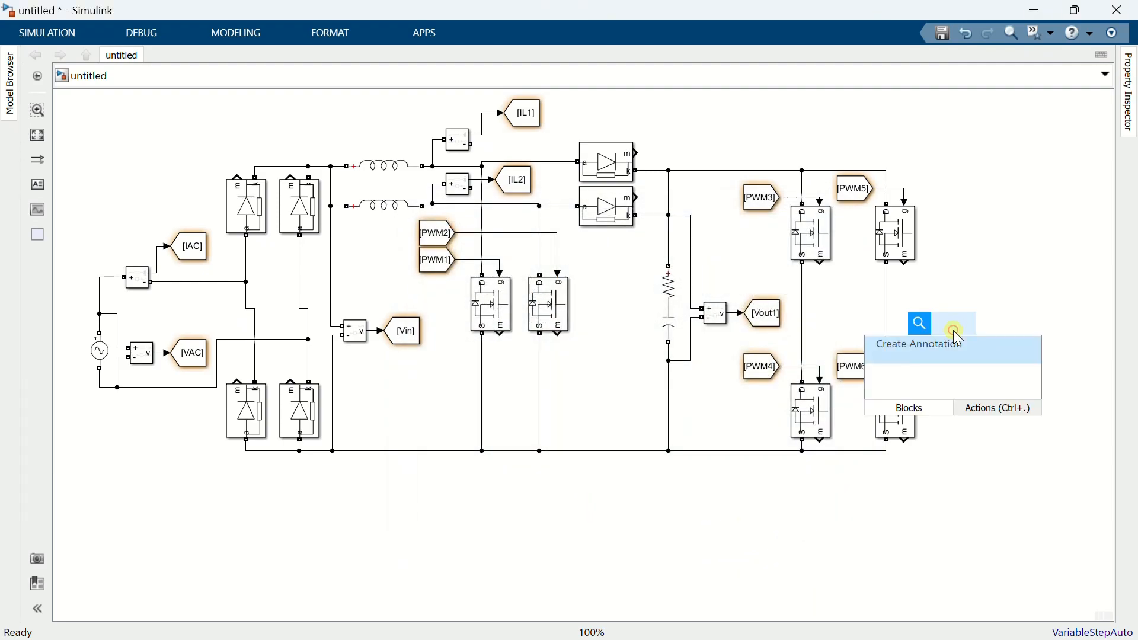
{"action": "type", "text": "r t"}
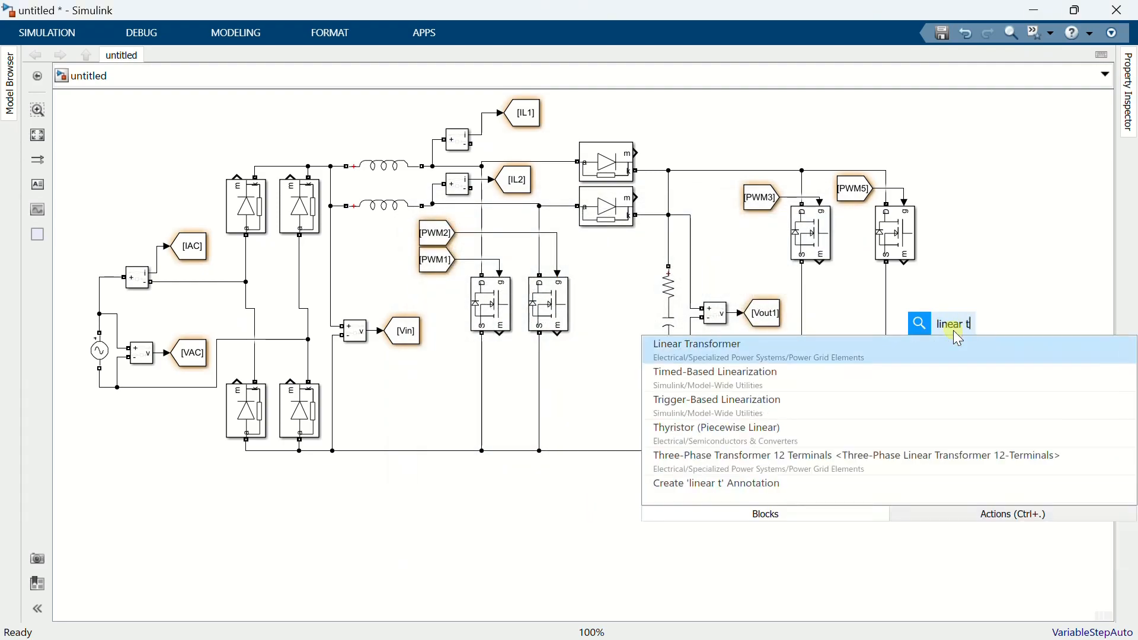
{"action": "left_click", "coordinate": [967, 350]}
{"action": "left_click_drag", "start_coordinate": [951, 326], "coordinate": [805, 296]}
{"action": "left_click_drag", "start_coordinate": [944, 335], "coordinate": [889, 332]}
{"action": "left_click_drag", "start_coordinate": [996, 314], "coordinate": [965, 315]}
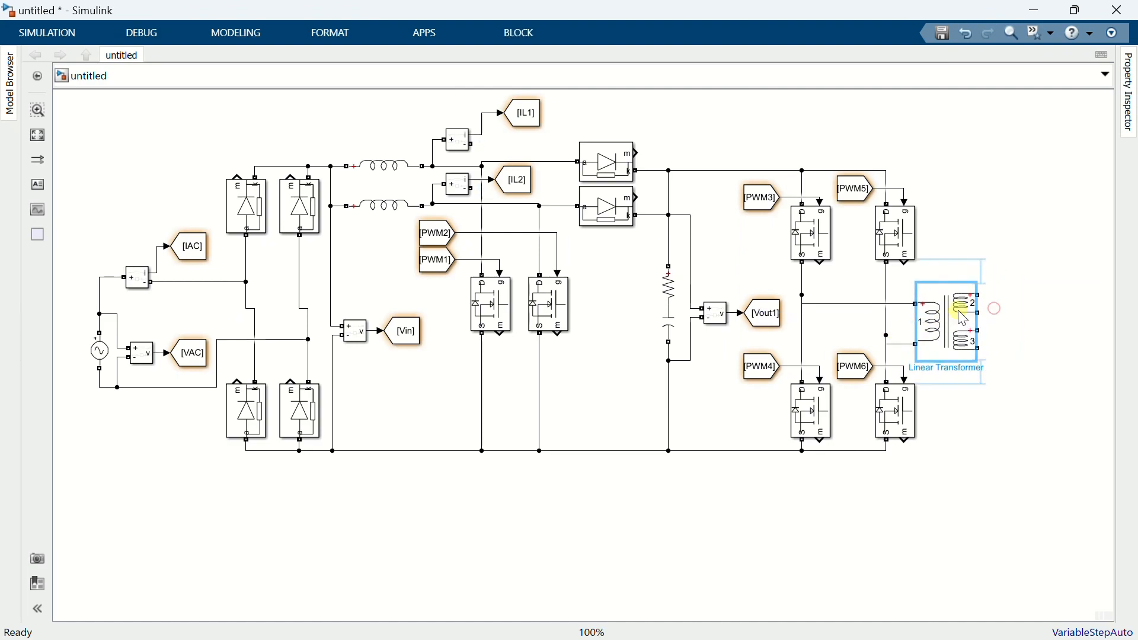
- Switch the Linear Transformer's units to SI and set its nominal power and frequency to [2000 50e3]
{"action": "double_click", "coordinate": [965, 315]}
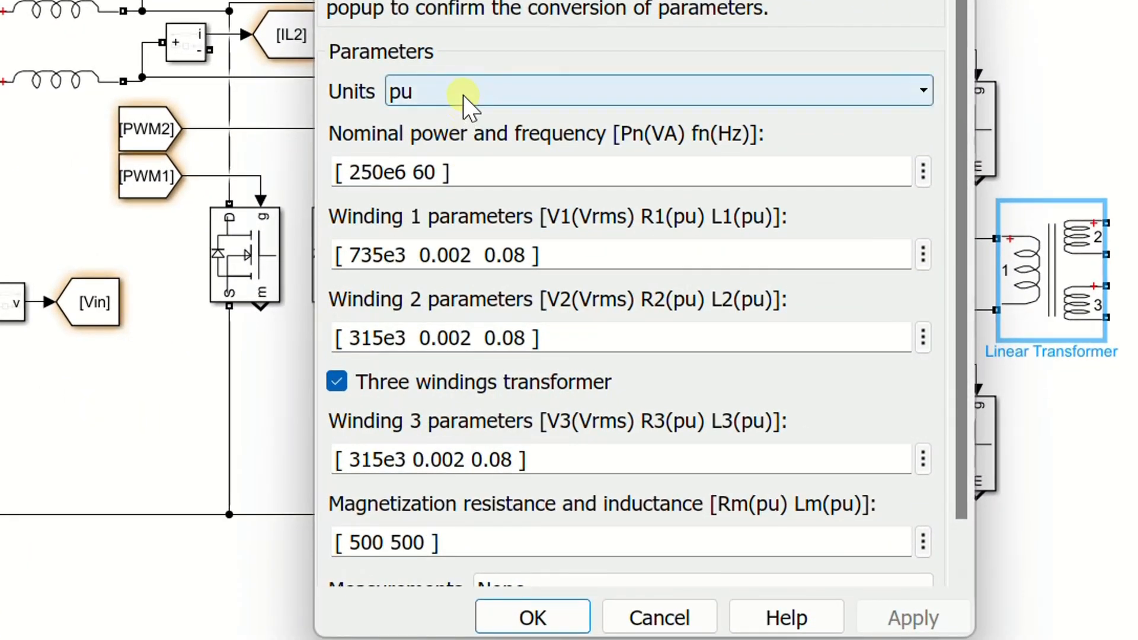
{"action": "left_click", "coordinate": [551, 131]}
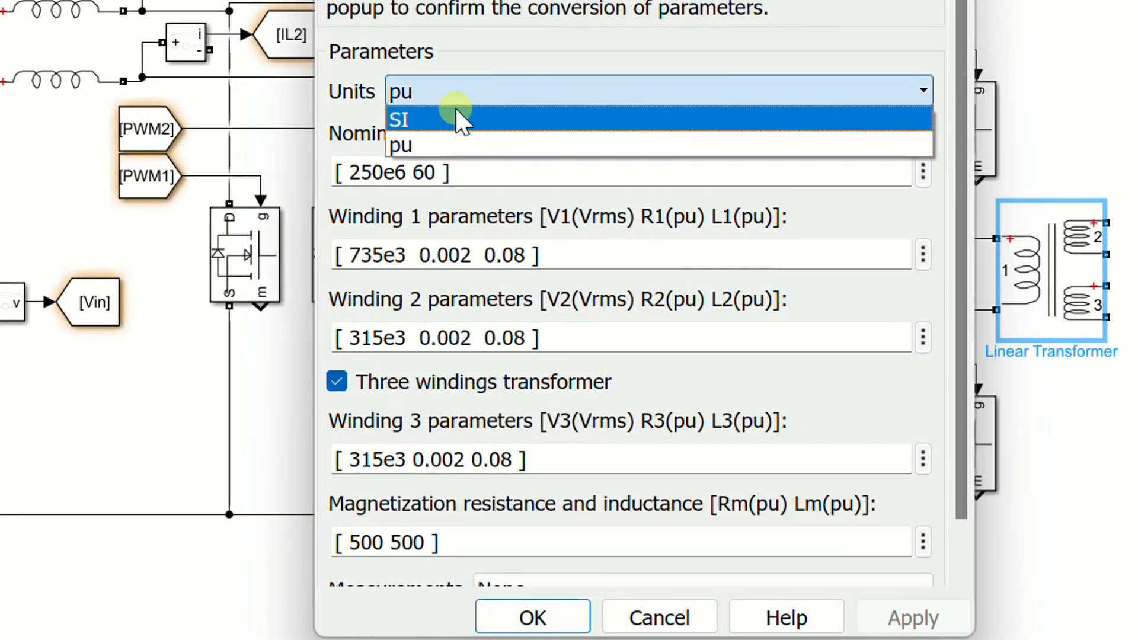
{"action": "left_click", "coordinate": [455, 111]}
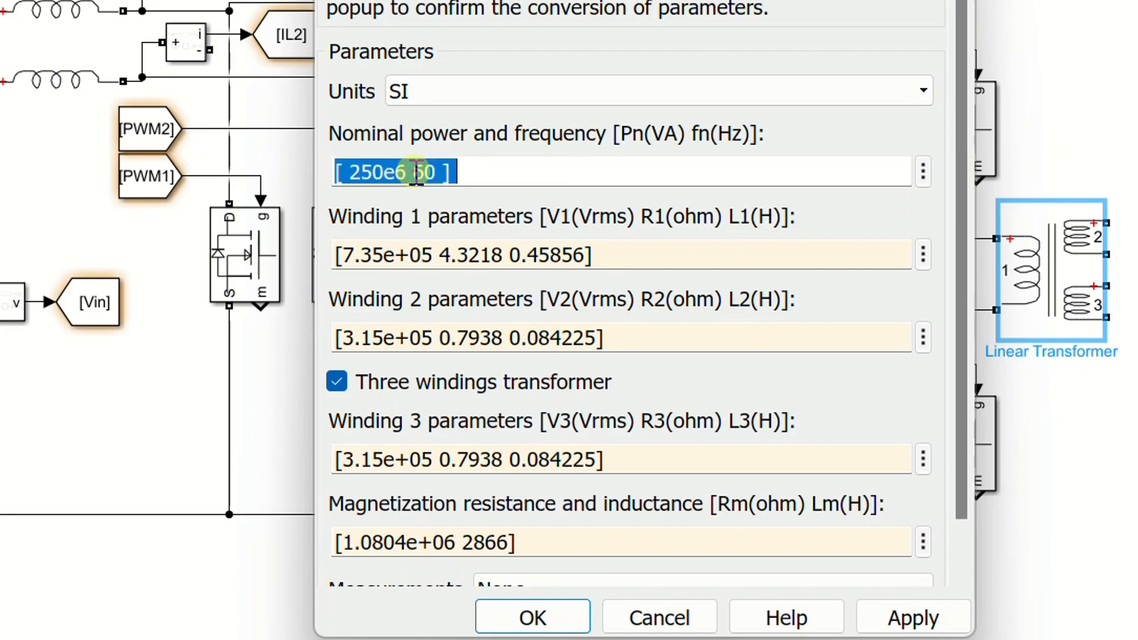
{"action": "left_click_drag", "start_coordinate": [405, 172], "coordinate": [363, 166]}
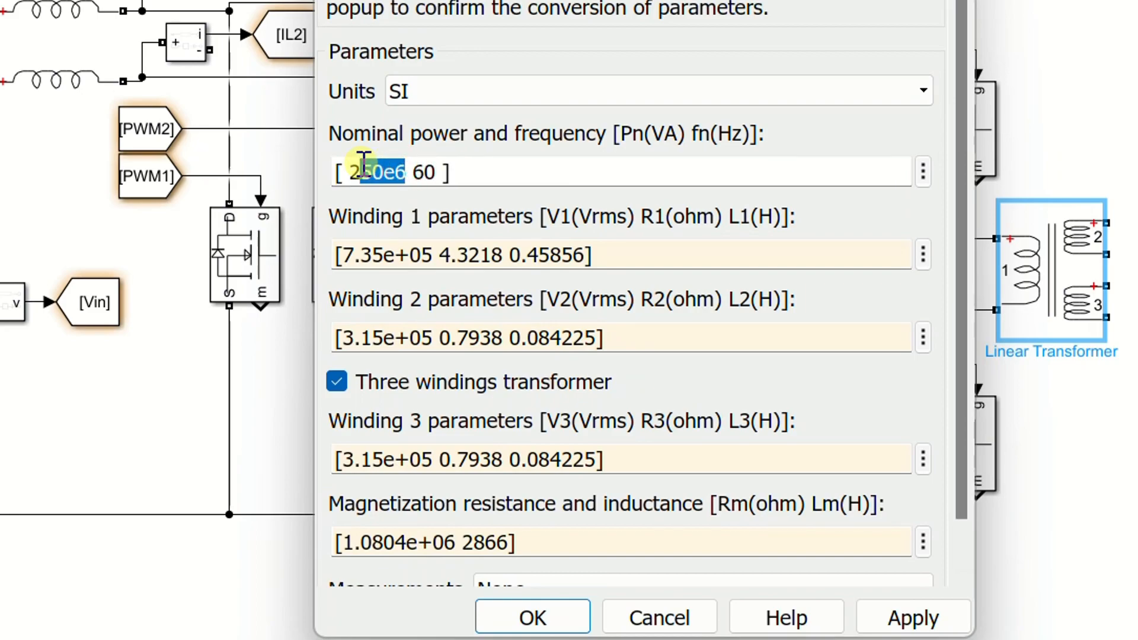
{"action": "type", "text": "00"}
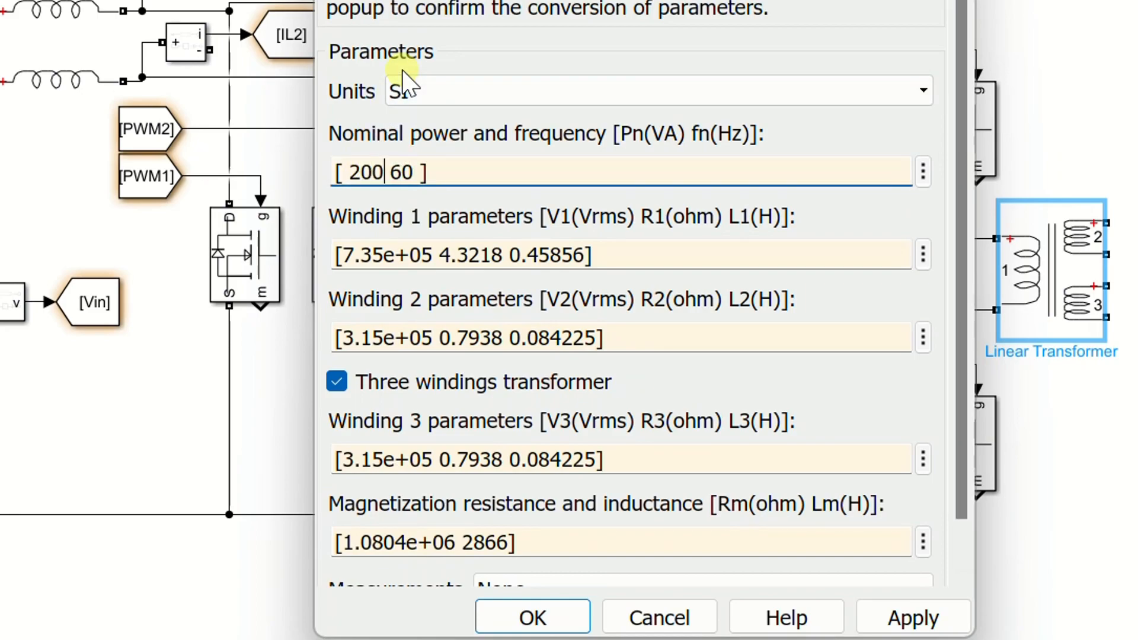
{"action": "type", "text": "0 "}
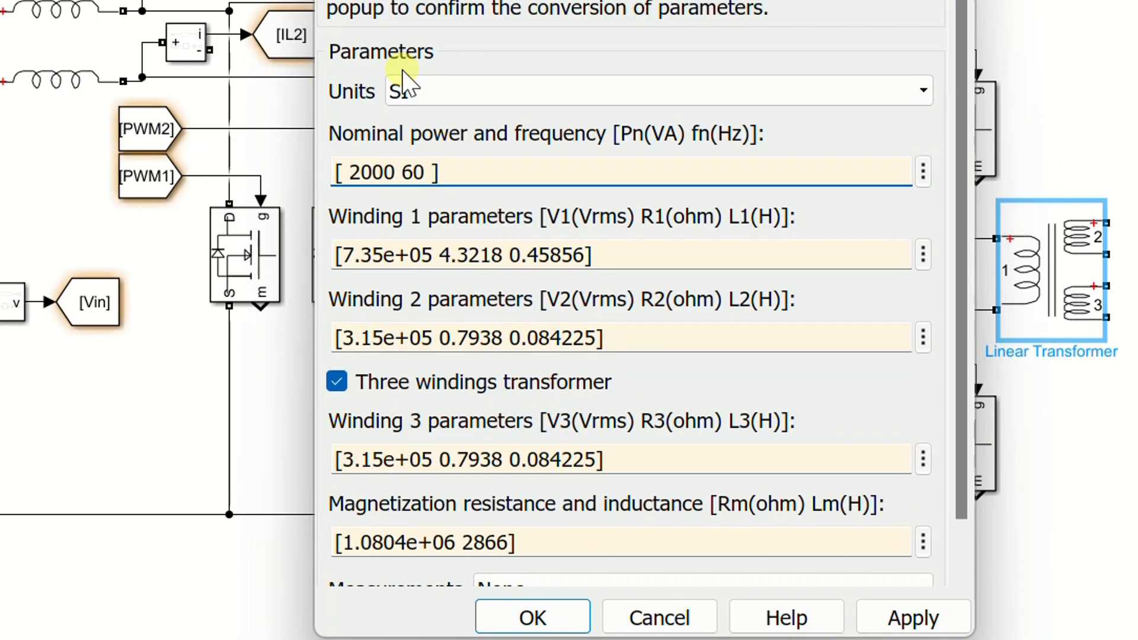
{"action": "type", "text": "50e3"}
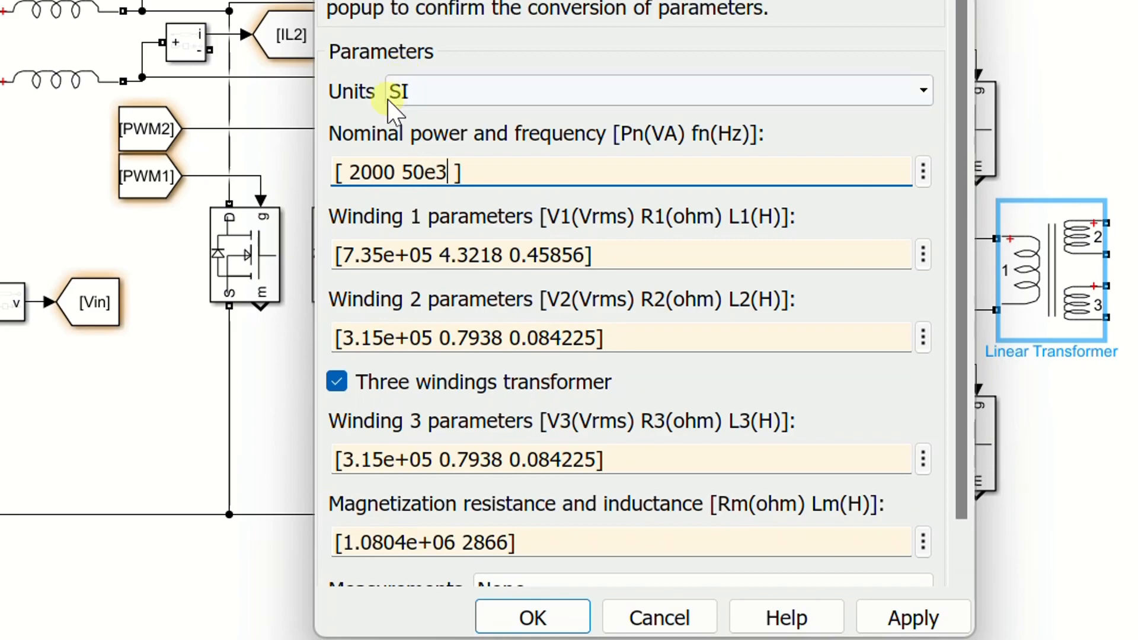
- Turn off the transformer's three-windings option and set the winding 1 parameters to [400 4.3218e-9 0.45856e-9]
{"action": "triple_click", "coordinate": [409, 254]}
{"action": "left_click", "coordinate": [344, 384]}
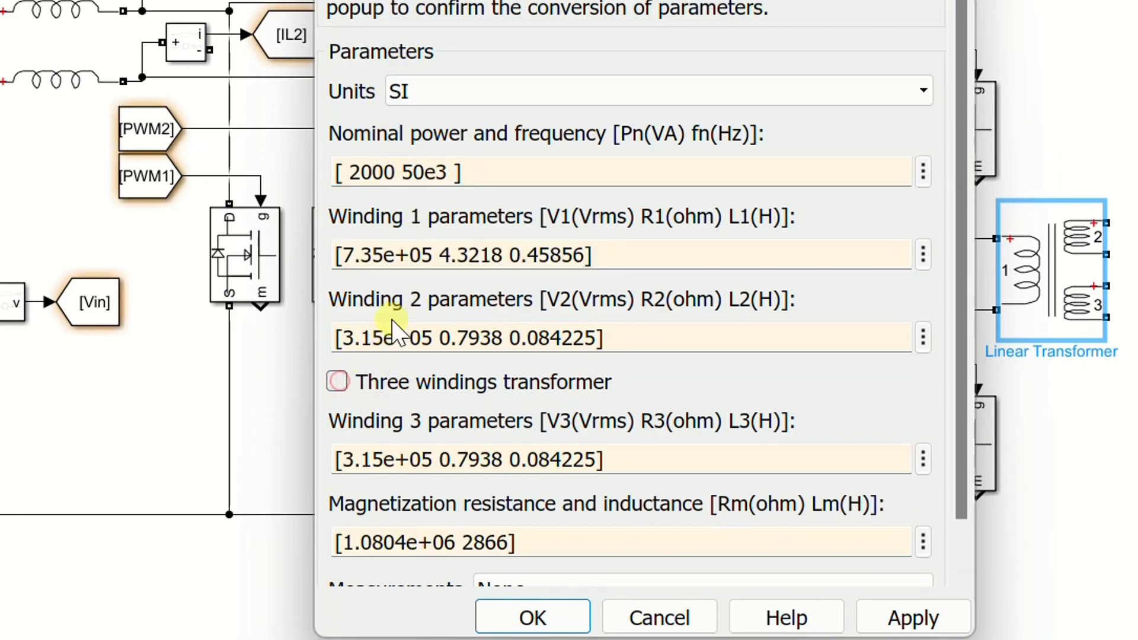
{"action": "triple_click", "coordinate": [419, 253]}
{"action": "triple_click", "coordinate": [438, 255]}
{"action": "left_click", "coordinate": [437, 255]}
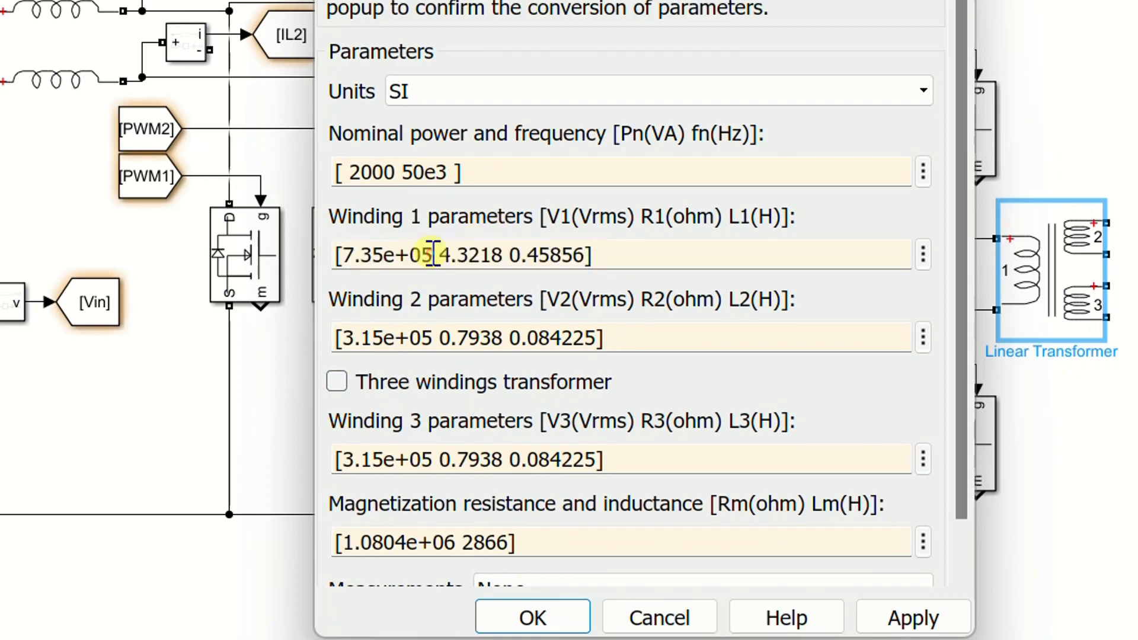
{"action": "key", "text": "BackSpace"}
{"action": "key", "text": "BackSpace"}
{"action": "key", "text": "BackSpace"}
{"action": "key", "text": "BackSpace"}
{"action": "key", "text": "BackSpace"}
{"action": "key", "text": "BackSpace"}
{"action": "key", "text": "BackSpace"}
{"action": "key", "text": "BackSpace"}
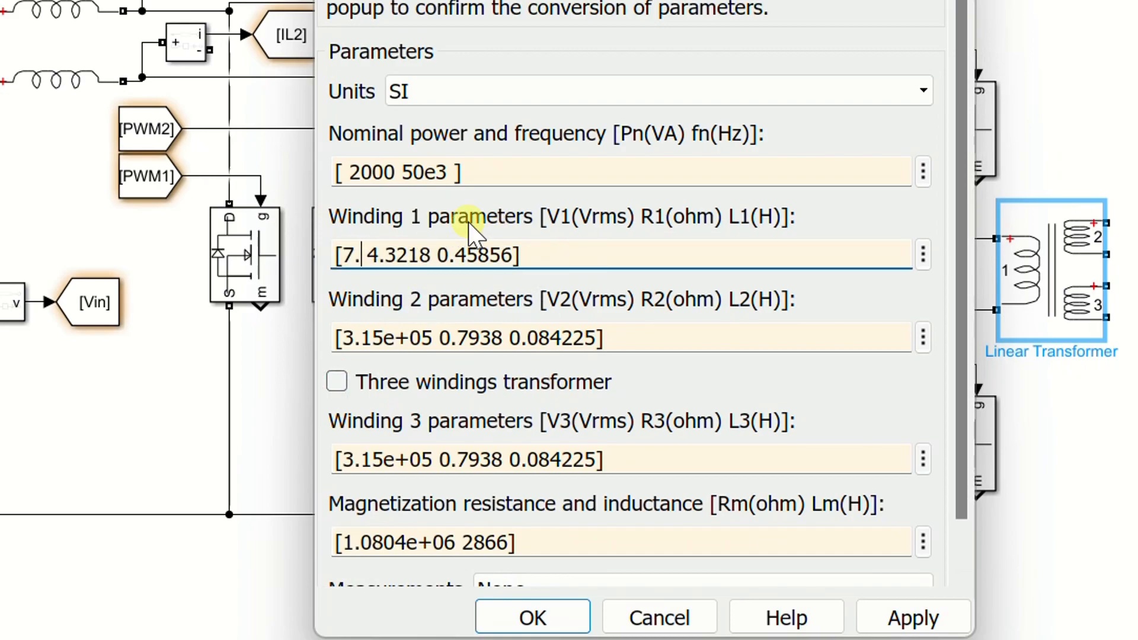
{"action": "type", "text": "400"}
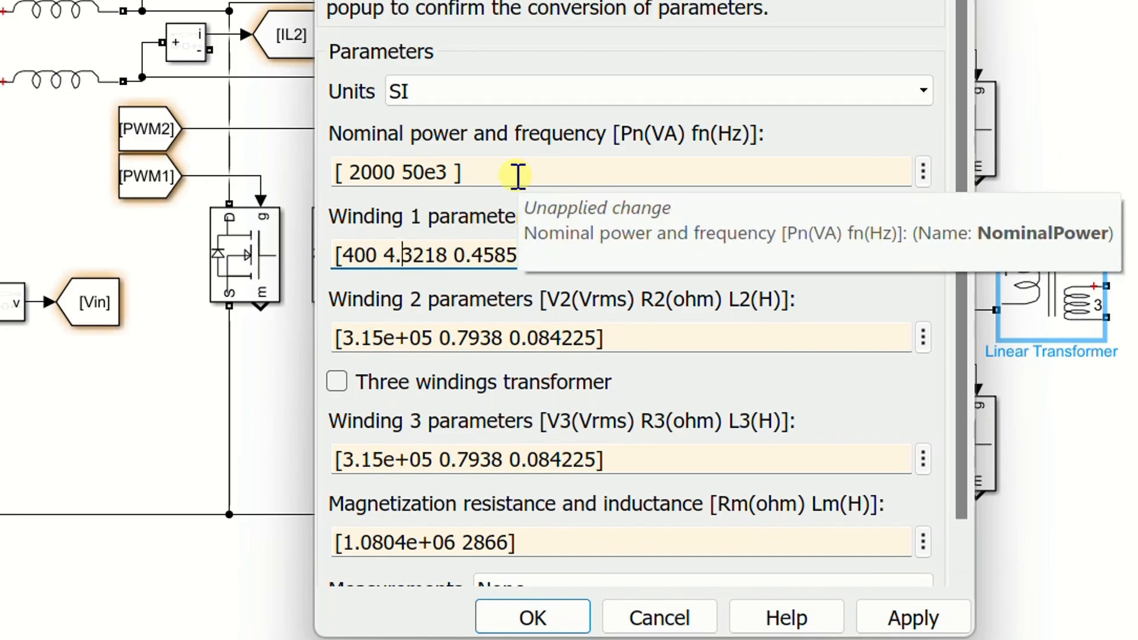
{"action": "type", "text": "e-9"}
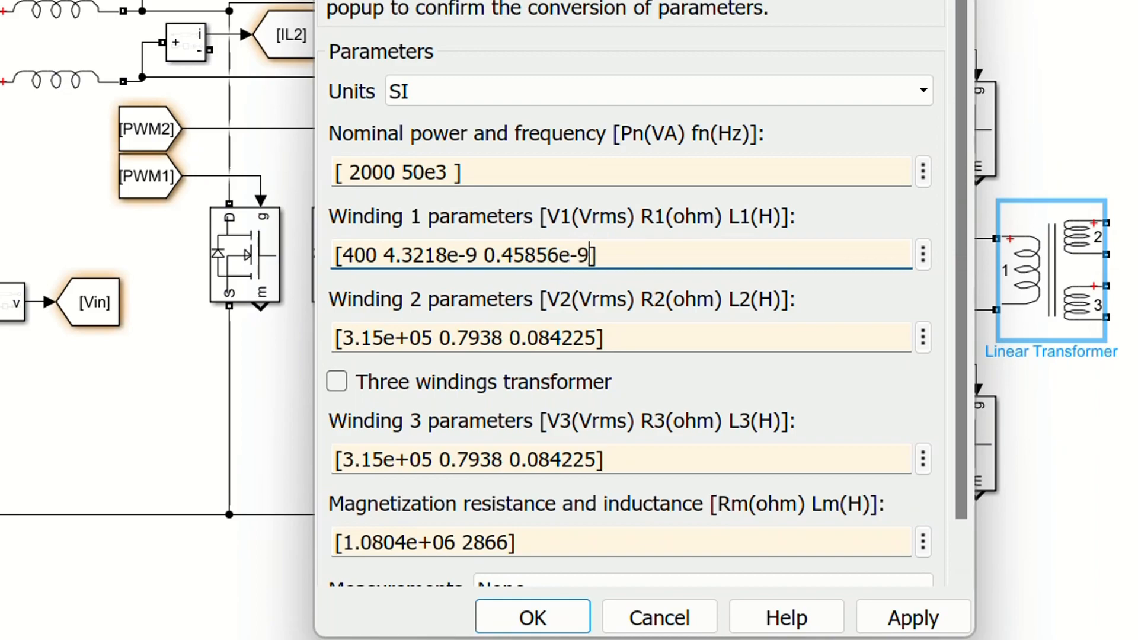
- Set the transformer's winding 2 parameters to [70 0.7938e-9 0.084225e-9] and apply the changed parameters
{"action": "left_click", "coordinate": [419, 338]}
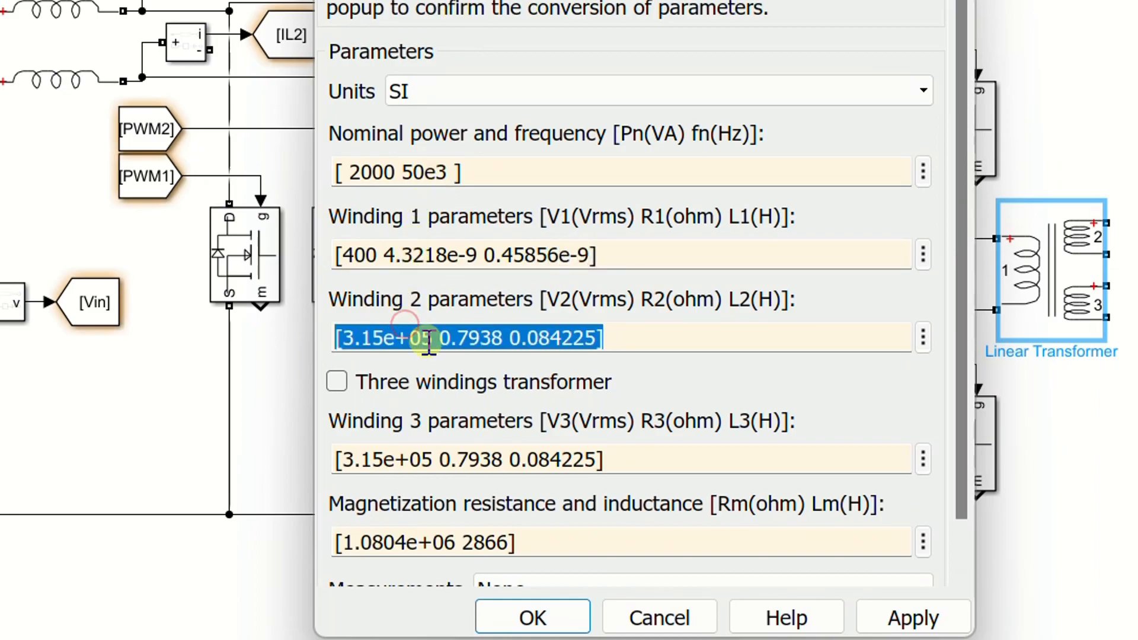
{"action": "left_click", "coordinate": [433, 338]}
{"action": "key", "text": "BackSpace"}
{"action": "key", "text": "BackSpace"}
{"action": "key", "text": "BackSpace"}
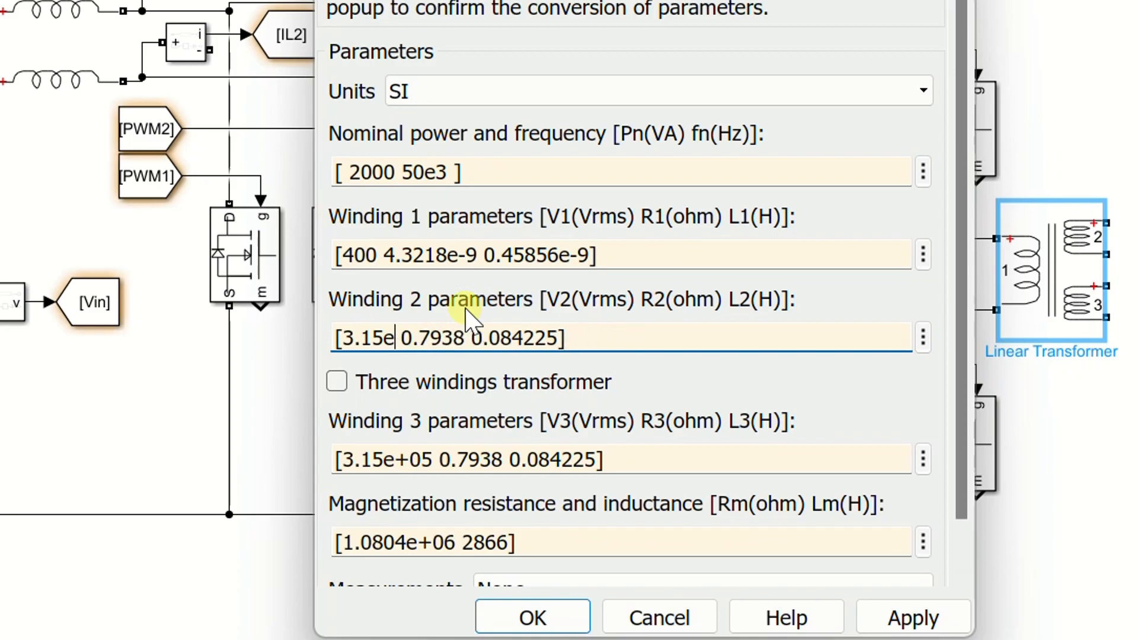
{"action": "key", "text": "BackSpace"}
{"action": "key", "text": "BackSpace"}
{"action": "key", "text": "BackSpace"}
{"action": "key", "text": "BackSpace"}
{"action": "key", "text": "BackSpace"}
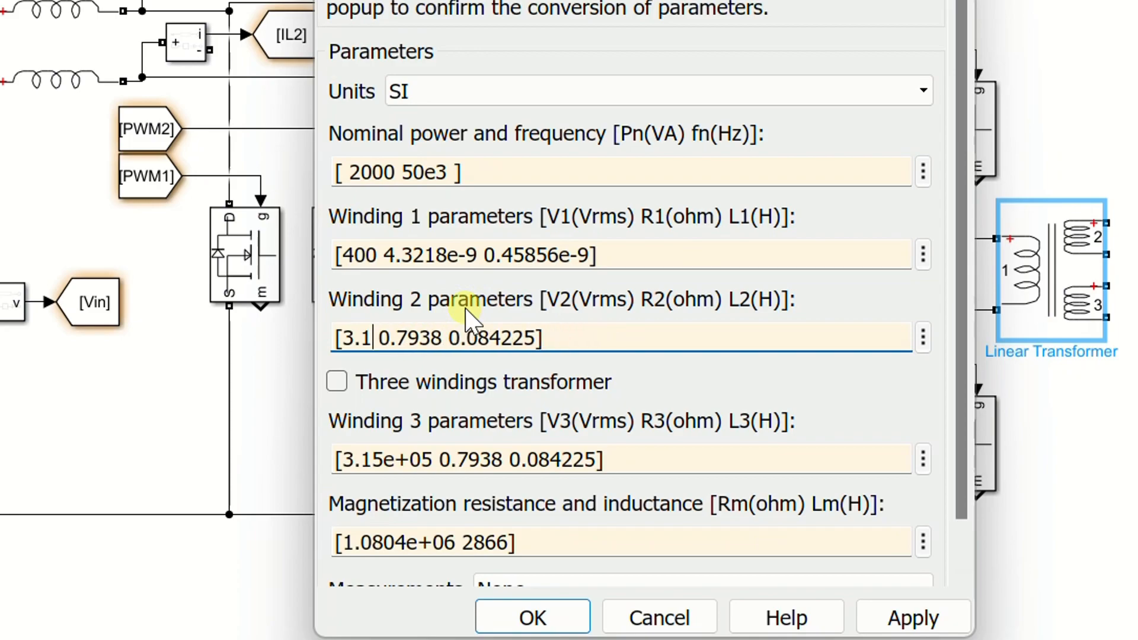
{"action": "type", "text": "0"}
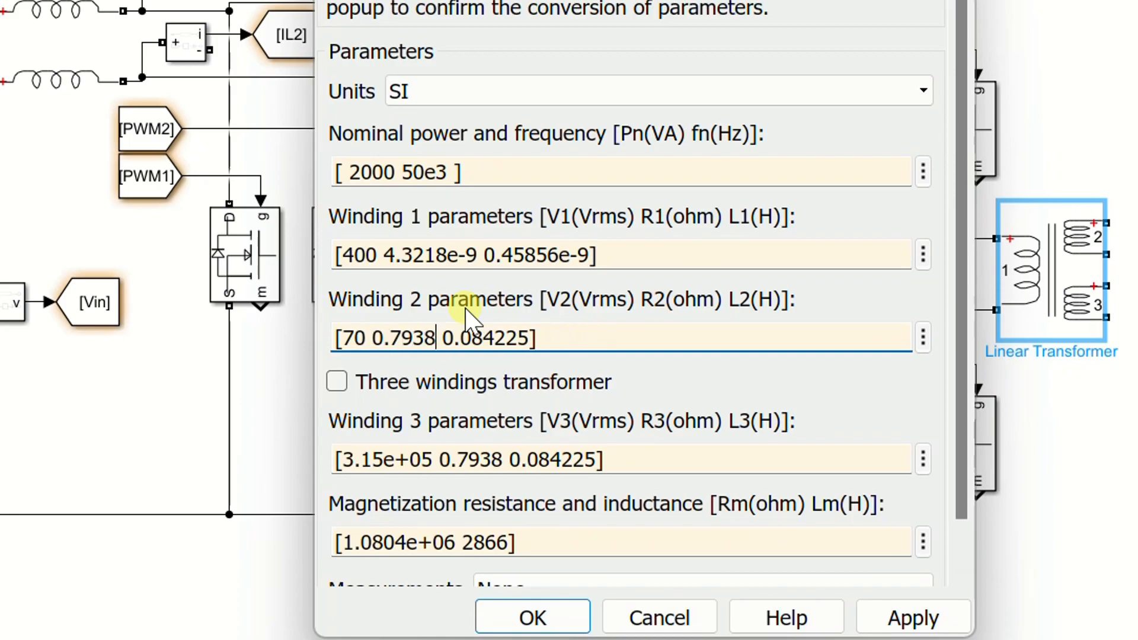
{"action": "type", "text": "e-9"}
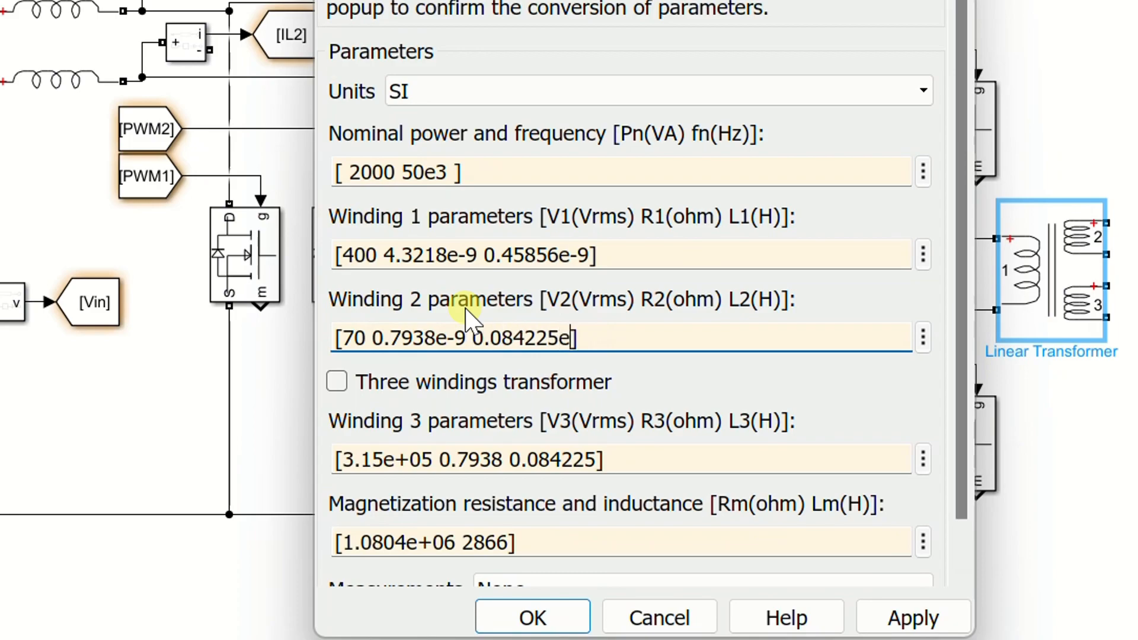
{"action": "scroll", "coordinate": [465, 320], "scroll_direction": "down", "scroll_amount": 2}
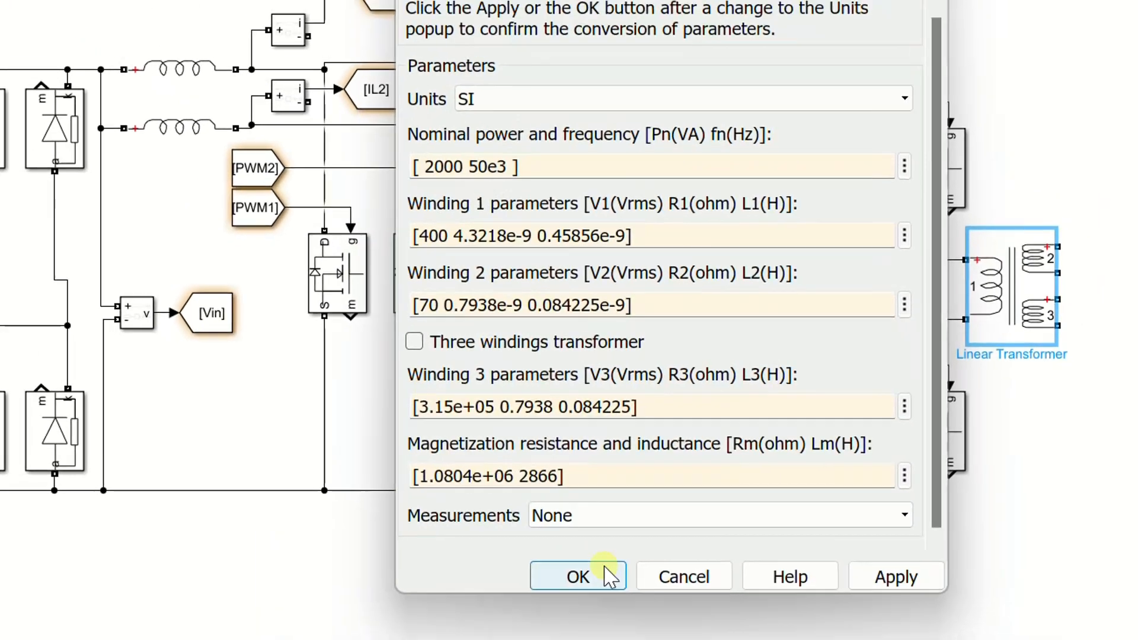
{"action": "left_click", "coordinate": [533, 618]}
{"action": "left_click", "coordinate": [949, 438]}
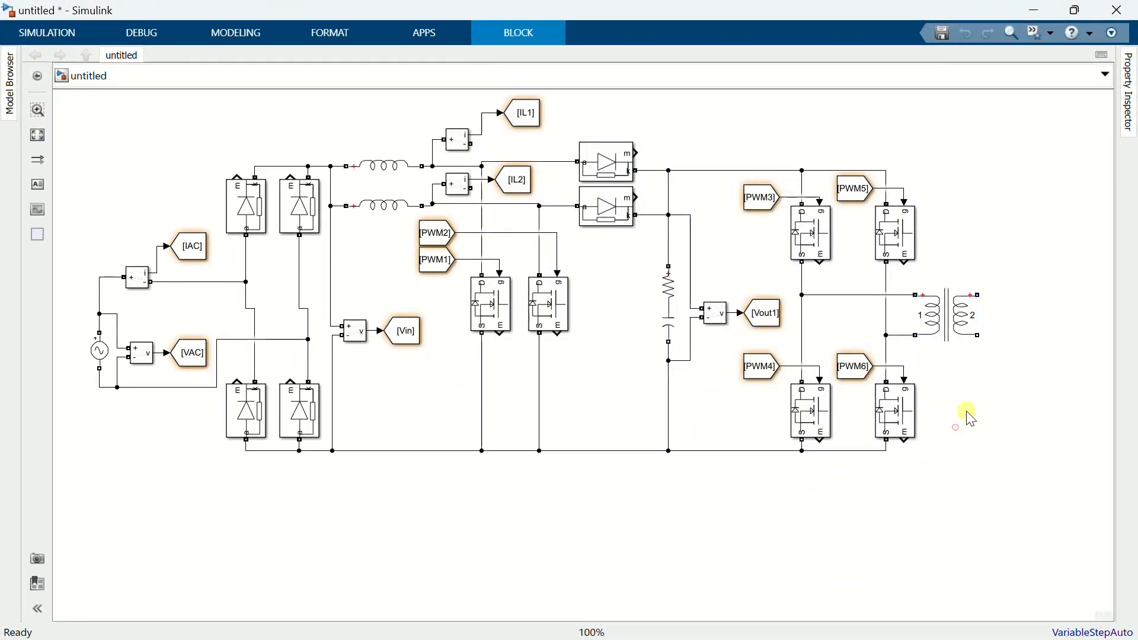
- Insert a Diode block on the transformer's secondary side and rotate it so its cathode points upward
{"action": "double_click", "coordinate": [1008, 232]}
{"action": "type", "text": "d"}
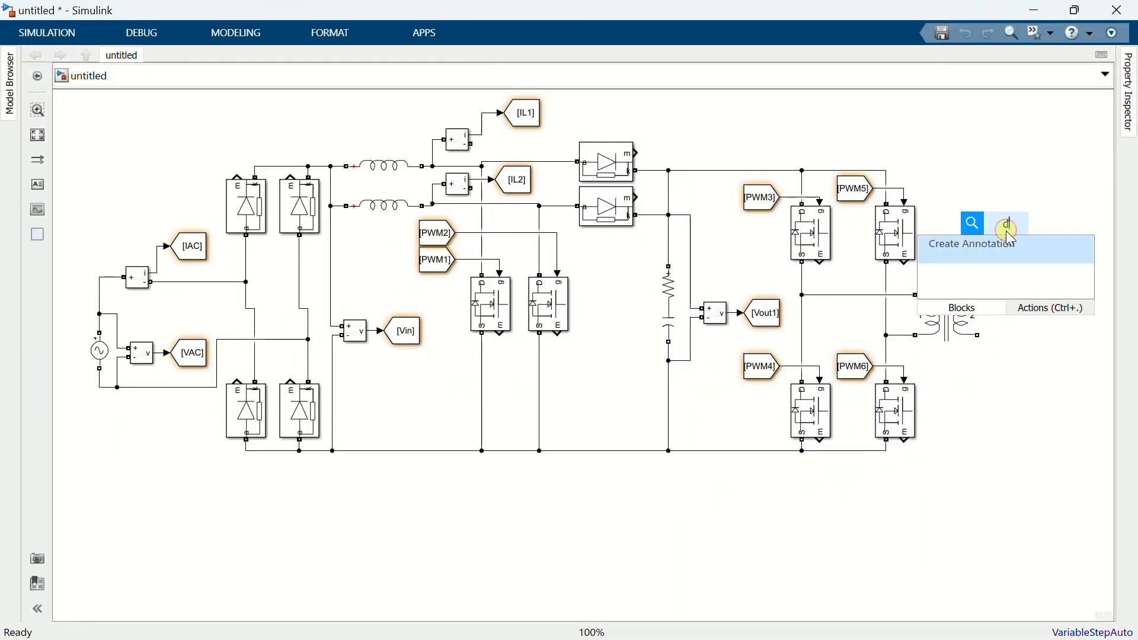
{"action": "type", "text": "iode"}
{"action": "left_click", "coordinate": [913, 282]}
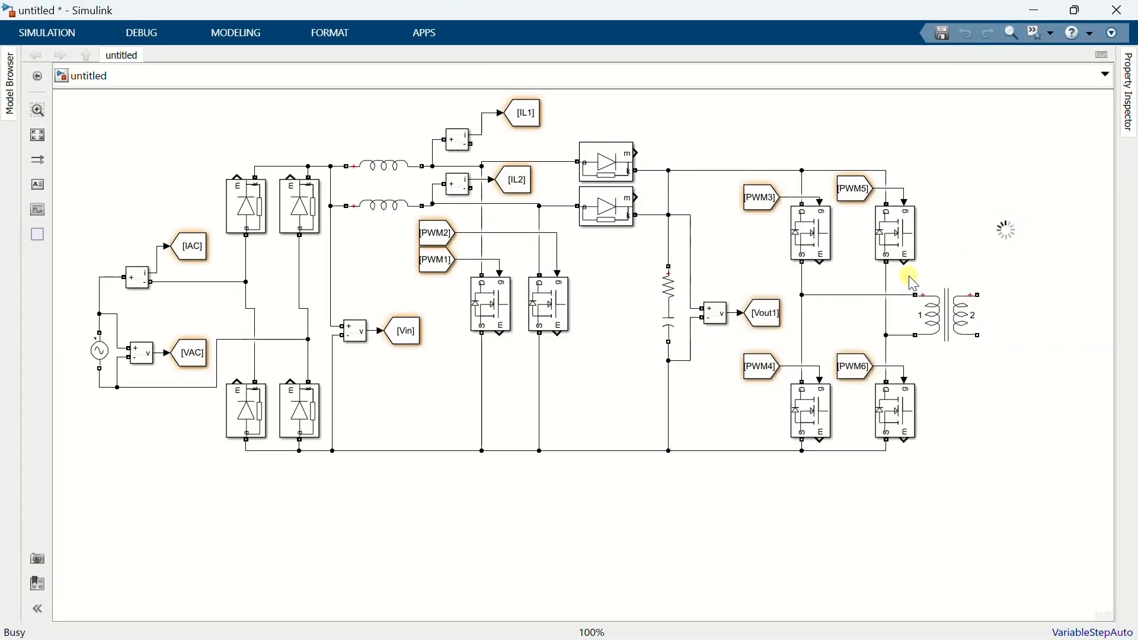
{"action": "key", "text": "ctrl+r"}
{"action": "key", "text": "ctrl+r"}
{"action": "key", "text": "ctrl+r"}
- Copy the diode to lay out two upper and two lower diodes for an output rectifier bridge
{"action": "mouse_move", "coordinate": [1013, 227]}
{"action": "left_mouse_down"}
{"action": "mouse_move", "coordinate": [1018, 408]}
{"action": "mouse_move", "coordinate": [1022, 223]}
{"action": "mouse_move", "coordinate": [1018, 233]}
{"action": "left_mouse_up"}
{"action": "left_click", "coordinate": [1014, 229], "text": "shift"}
{"action": "left_click_drag", "start_coordinate": [1017, 233], "coordinate": [1080, 233]}
{"action": "left_click_drag", "start_coordinate": [1004, 611], "coordinate": [1034, 611]}
- Wire the four diodes into a full bridge and connect the transformer's secondary terminals to the midpoints of its legs
{"action": "left_click_drag", "start_coordinate": [1000, 385], "coordinate": [985, 262]}
{"action": "left_click_drag", "start_coordinate": [1062, 385], "coordinate": [1050, 262]}
{"action": "left_click_drag", "start_coordinate": [994, 203], "coordinate": [1057, 202]}
{"action": "left_click_drag", "start_coordinate": [991, 444], "coordinate": [1048, 446]}
{"action": "left_click_drag", "start_coordinate": [950, 295], "coordinate": [987, 295]}
{"action": "left_click_drag", "start_coordinate": [950, 336], "coordinate": [1063, 336]}
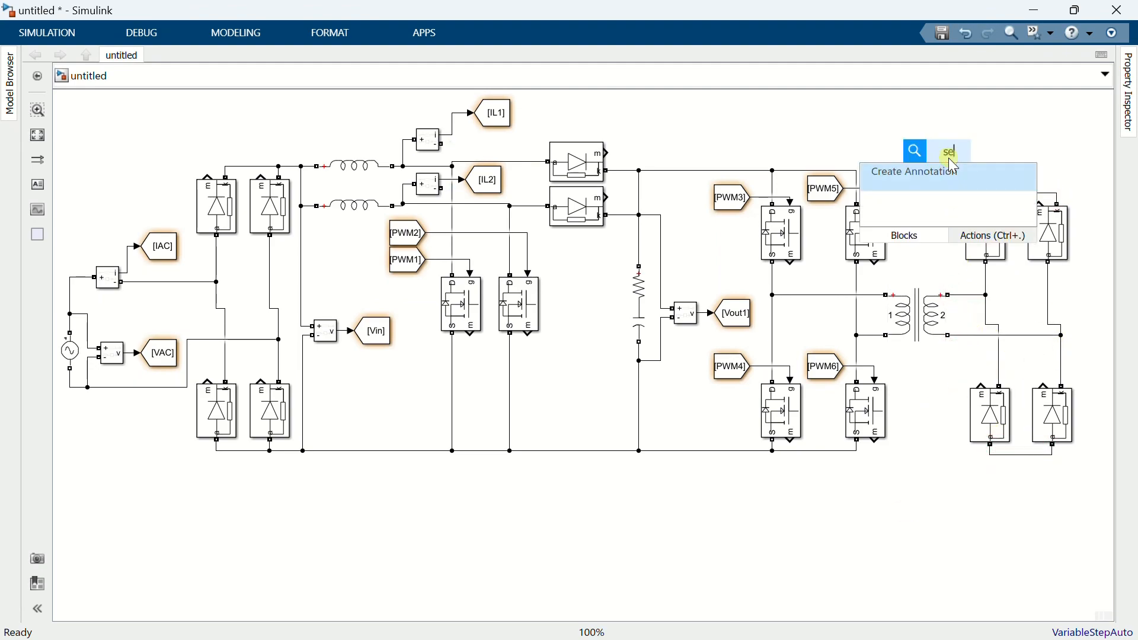
- Insert a Series RLC Branch and place it beyond the output diode bridge at the height of its upper rail
{"action": "type", "text": "rie"}
{"action": "left_click", "coordinate": [874, 178]}
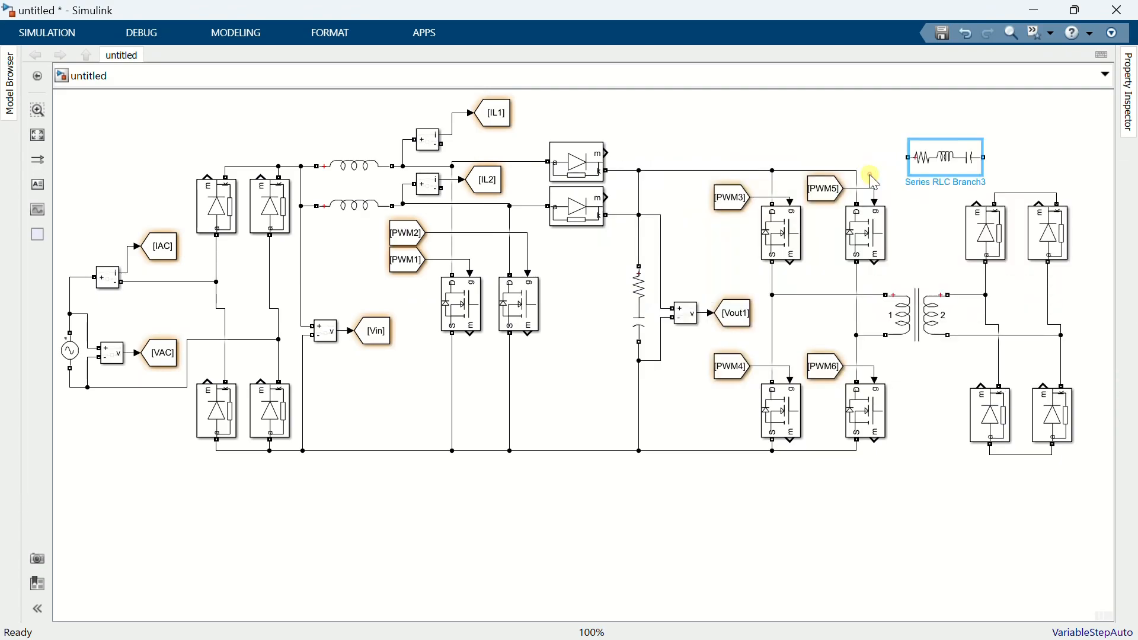
{"action": "left_click_drag", "start_coordinate": [928, 160], "coordinate": [876, 207]}
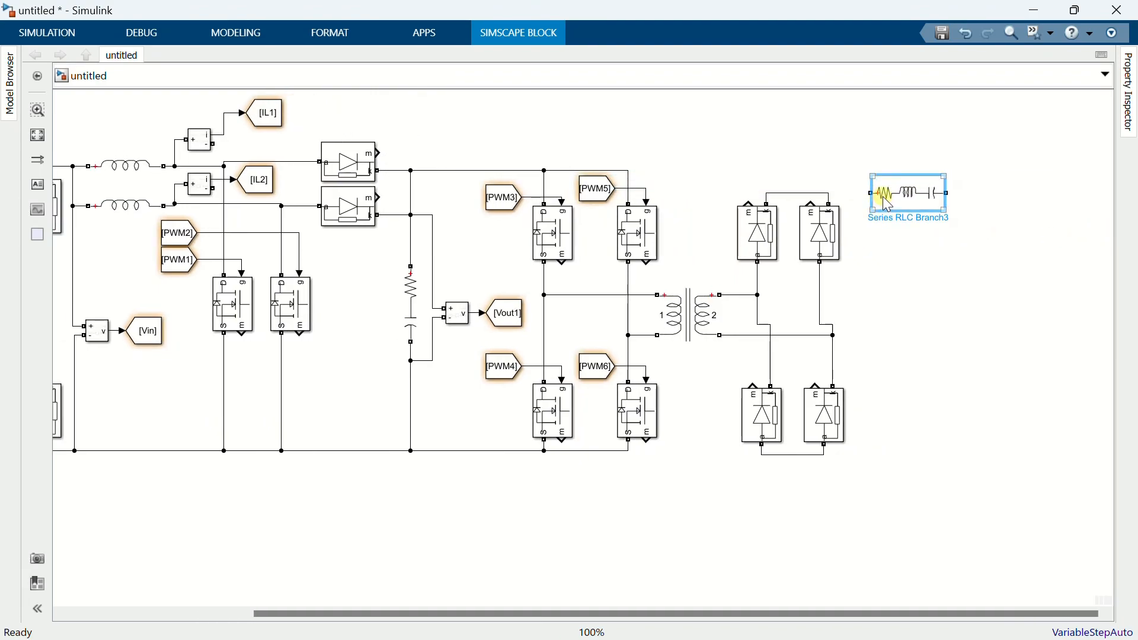
- Set the new branch's type to L with an inductance of 150e-6 H
{"action": "double_click", "coordinate": [883, 194]}
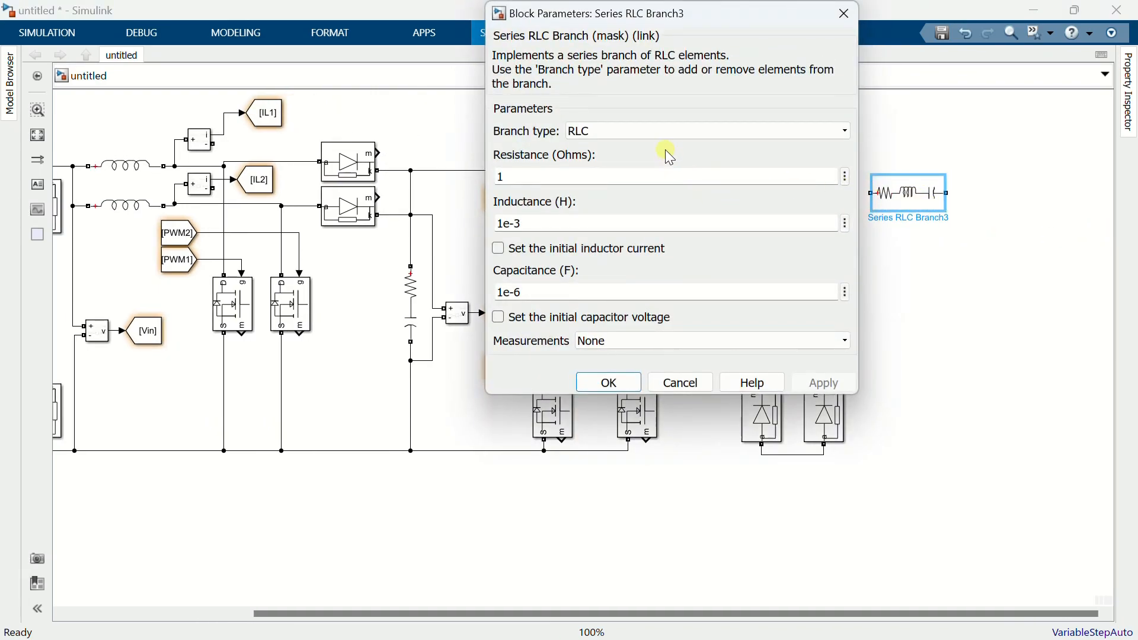
{"action": "left_click", "coordinate": [660, 132]}
{"action": "left_click", "coordinate": [600, 173]}
{"action": "double_click", "coordinate": [537, 176]}
{"action": "type", "text": "1"}
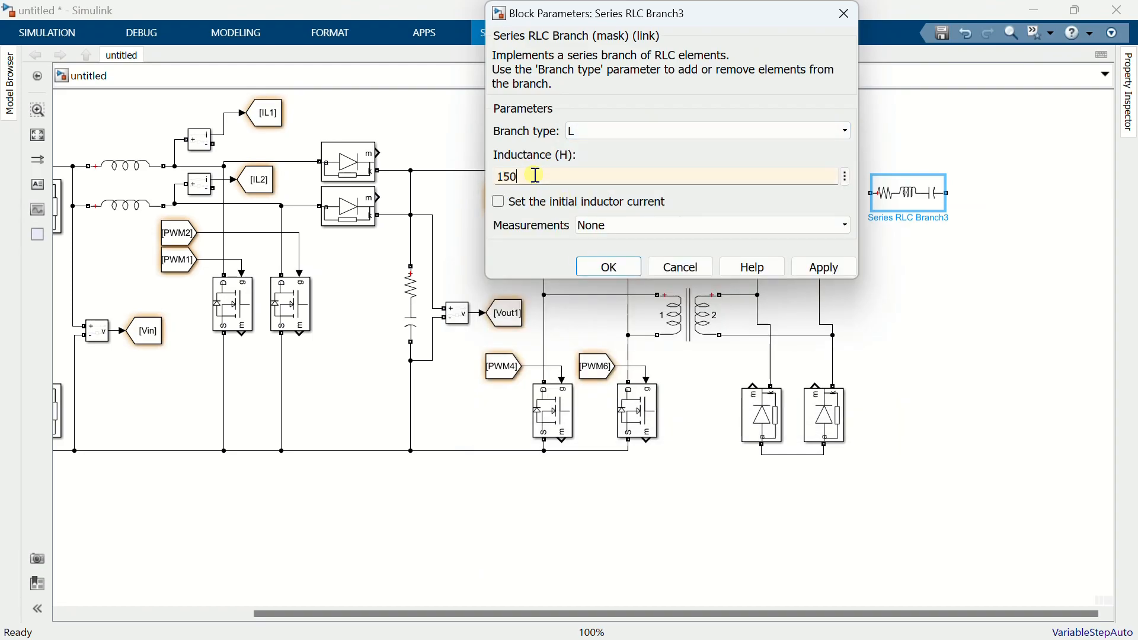
{"action": "type", "text": "50e-6"}
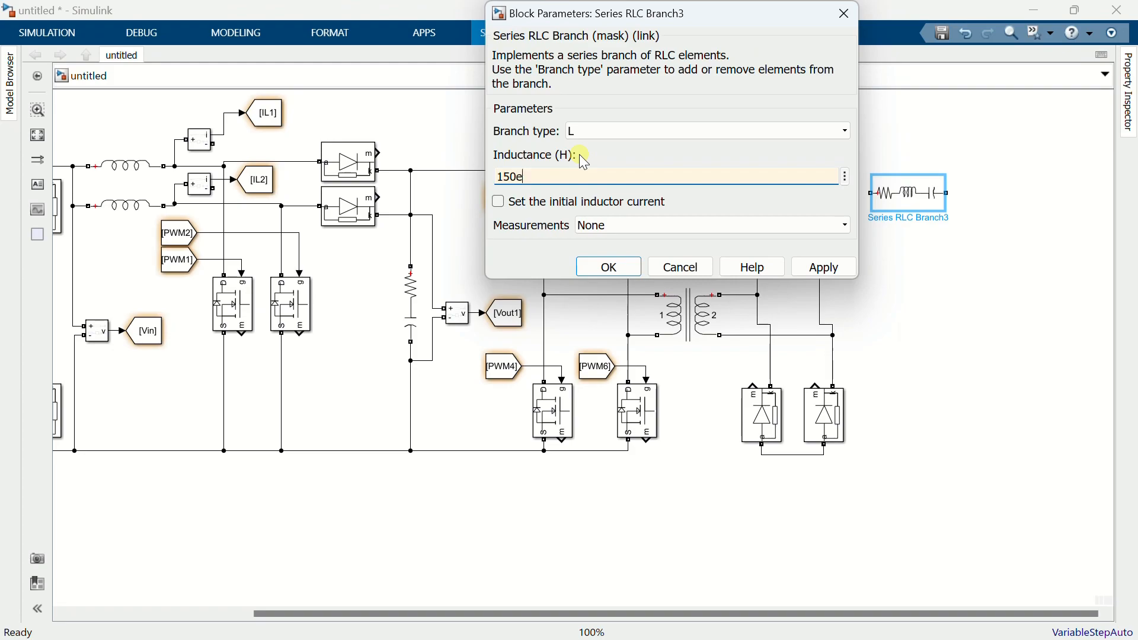
{"action": "left_click", "coordinate": [600, 265]}
- Connect the inductor to the diode bridge's upper rail and add a rotated copy wired between the inductor's output and the lower rail
{"action": "left_click_drag", "start_coordinate": [869, 199], "coordinate": [829, 193]}
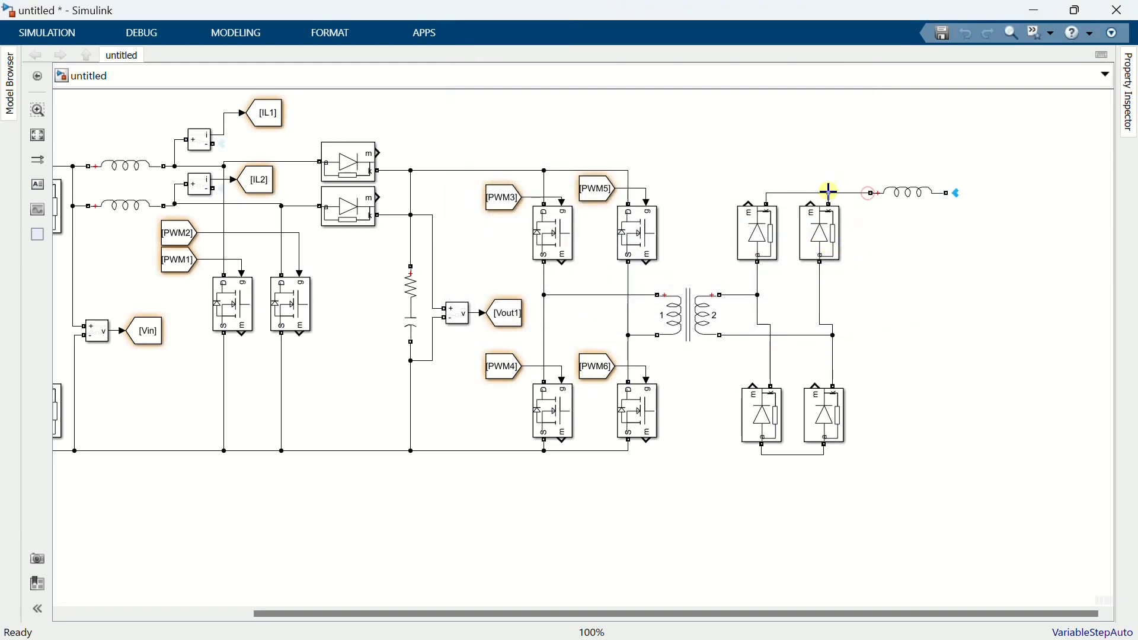
{"action": "mouse_move", "coordinate": [904, 195]}
{"action": "left_mouse_down"}
{"action": "mouse_move", "coordinate": [919, 300]}
{"action": "mouse_move", "coordinate": [943, 300]}
{"action": "mouse_move", "coordinate": [963, 293]}
{"action": "mouse_move", "coordinate": [947, 192]}
{"action": "left_mouse_up"}
{"action": "key", "text": "ctrl+r"}
{"action": "mouse_move", "coordinate": [959, 347]}
{"action": "left_mouse_down"}
{"action": "mouse_move", "coordinate": [923, 402]}
{"action": "mouse_move", "coordinate": [836, 437]}
{"action": "mouse_move", "coordinate": [822, 455]}
{"action": "left_mouse_up"}
- Change the vertical branch's type to RC with a resistance of 0.01 ohms and a capacitance of 600e-6 F
{"action": "double_click", "coordinate": [954, 323]}
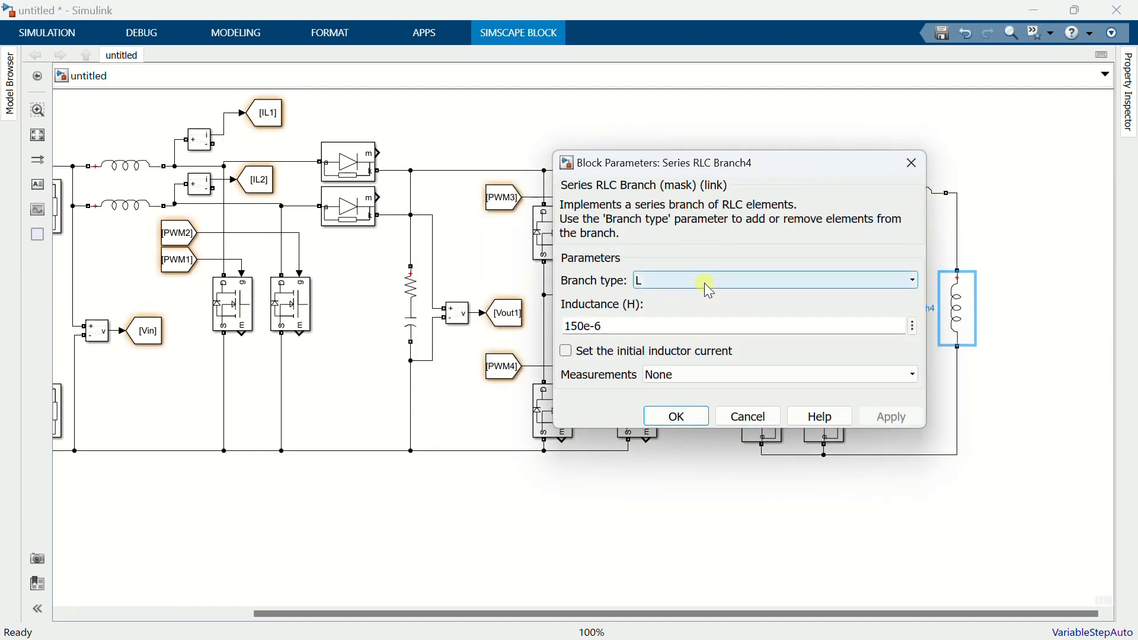
{"action": "left_click", "coordinate": [705, 282]}
{"action": "left_click", "coordinate": [663, 368]}
{"action": "double_click", "coordinate": [641, 323]}
{"action": "type", "text": "0.01"}
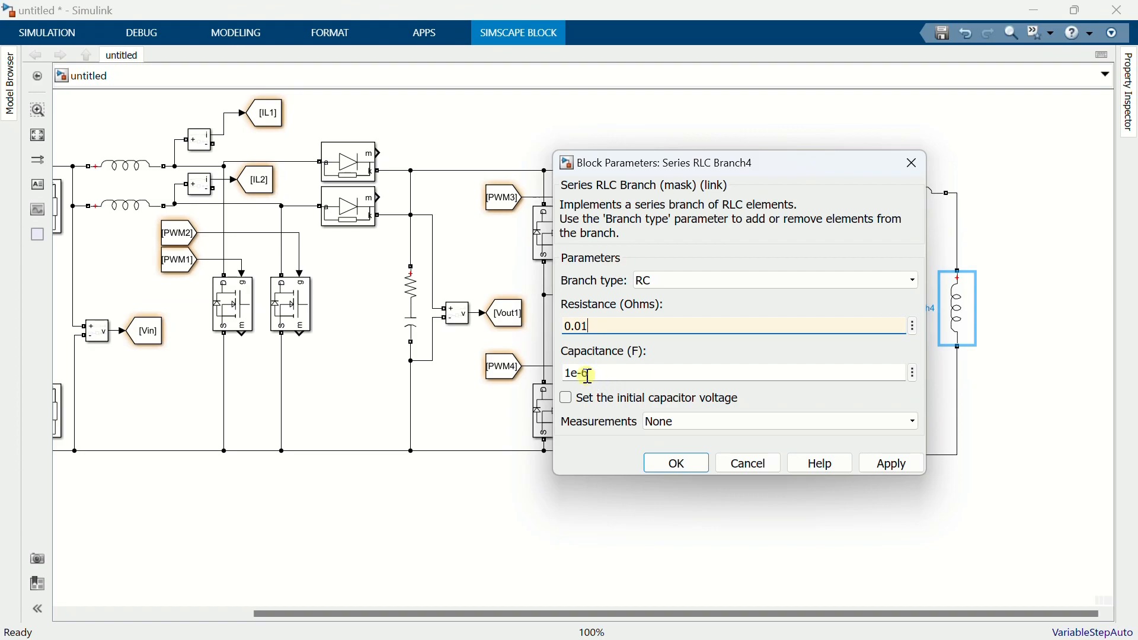
{"action": "left_click_drag", "start_coordinate": [589, 376], "coordinate": [569, 373]}
{"action": "type", "text": "600"}
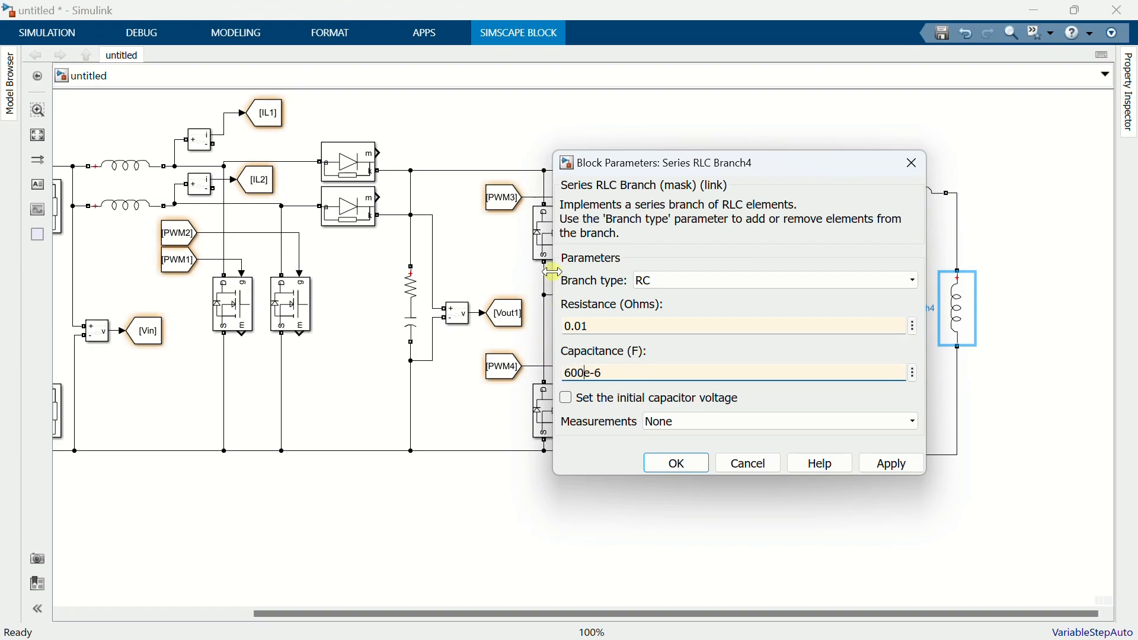
{"action": "left_click", "coordinate": [688, 466]}
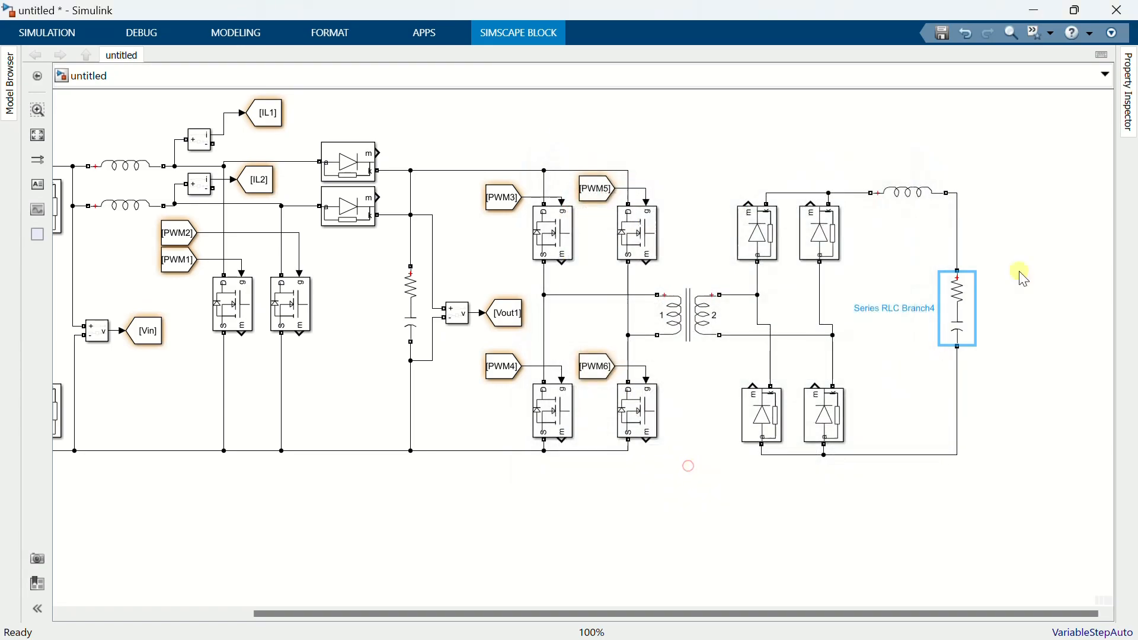
- Insert a Current Measurement block, shift the output inductor and RC branch to make room, and connect its positive terminal to the inductor's output
{"action": "double_click", "coordinate": [1010, 228]}
{"action": "type", "text": "current"}
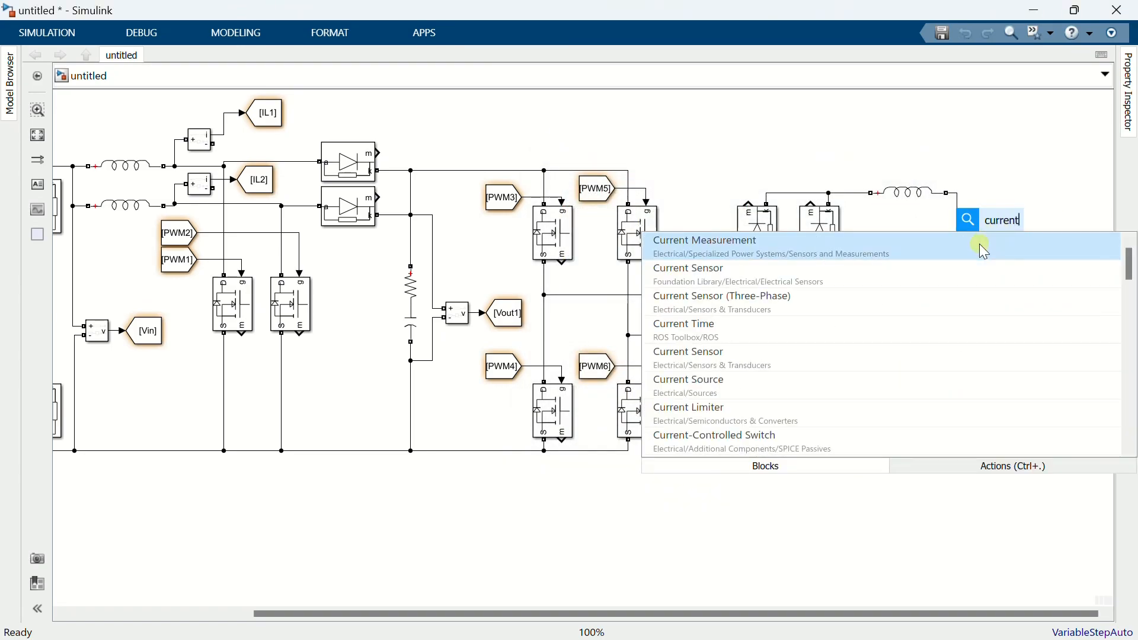
{"action": "left_click", "coordinate": [979, 243]}
{"action": "left_click_drag", "start_coordinate": [915, 196], "coordinate": [893, 206]}
{"action": "left_click_drag", "start_coordinate": [955, 303], "coordinate": [926, 296]}
{"action": "left_click_drag", "start_coordinate": [1006, 230], "coordinate": [964, 198]}
{"action": "left_click", "coordinate": [939, 196]}
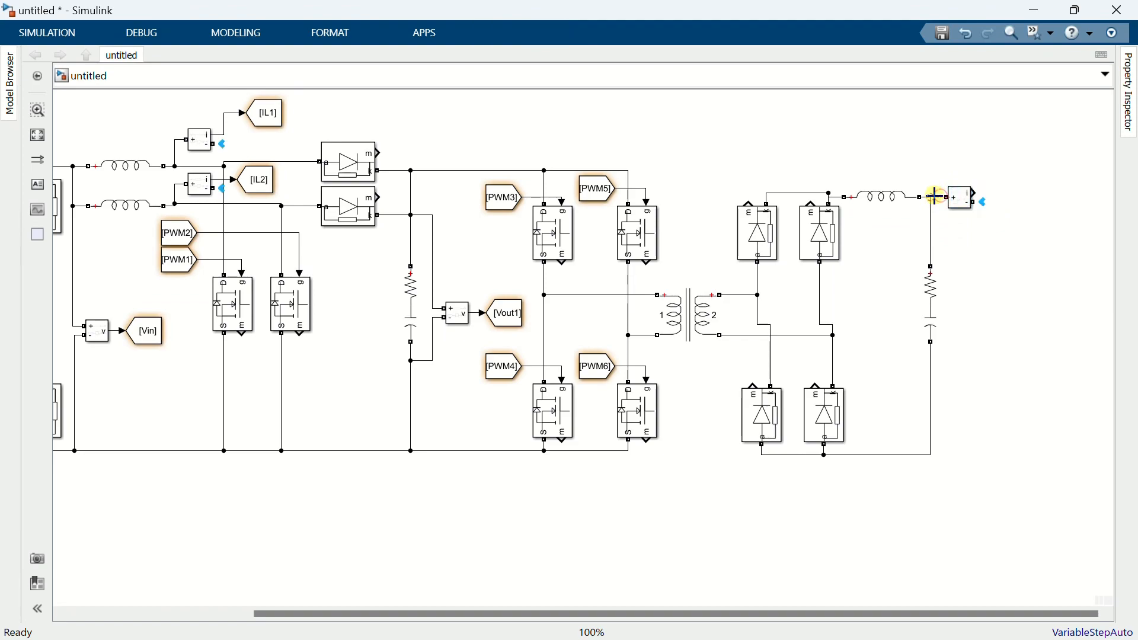
- Add a Goto block wired to the output current measurement's signal port and set its tag to ibat1
{"action": "double_click", "coordinate": [997, 150]}
{"action": "type", "text": "goto"}
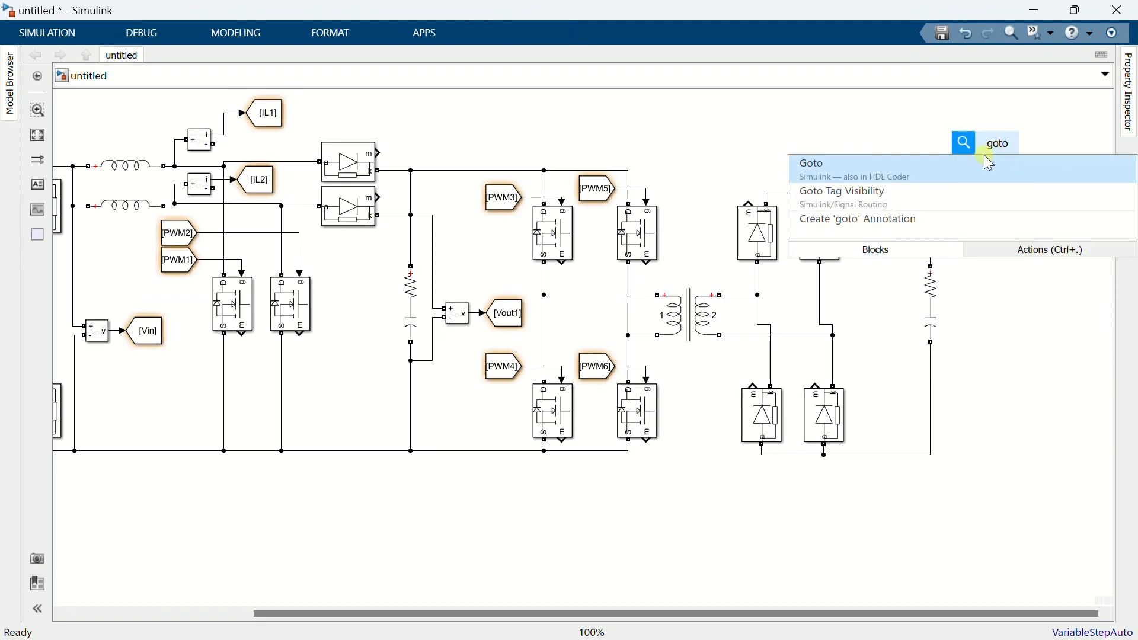
{"action": "key", "text": "Return"}
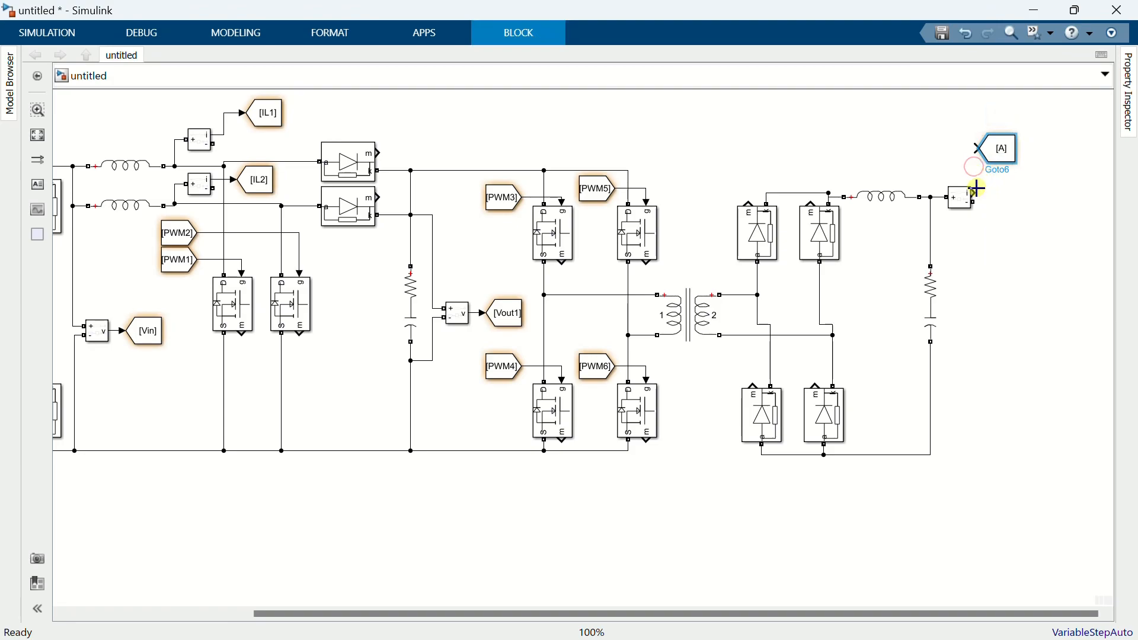
{"action": "mouse_move", "coordinate": [976, 197]}
{"action": "left_mouse_down"}
{"action": "mouse_move", "coordinate": [980, 144]}
{"action": "mouse_move", "coordinate": [1010, 149]}
{"action": "left_mouse_up"}
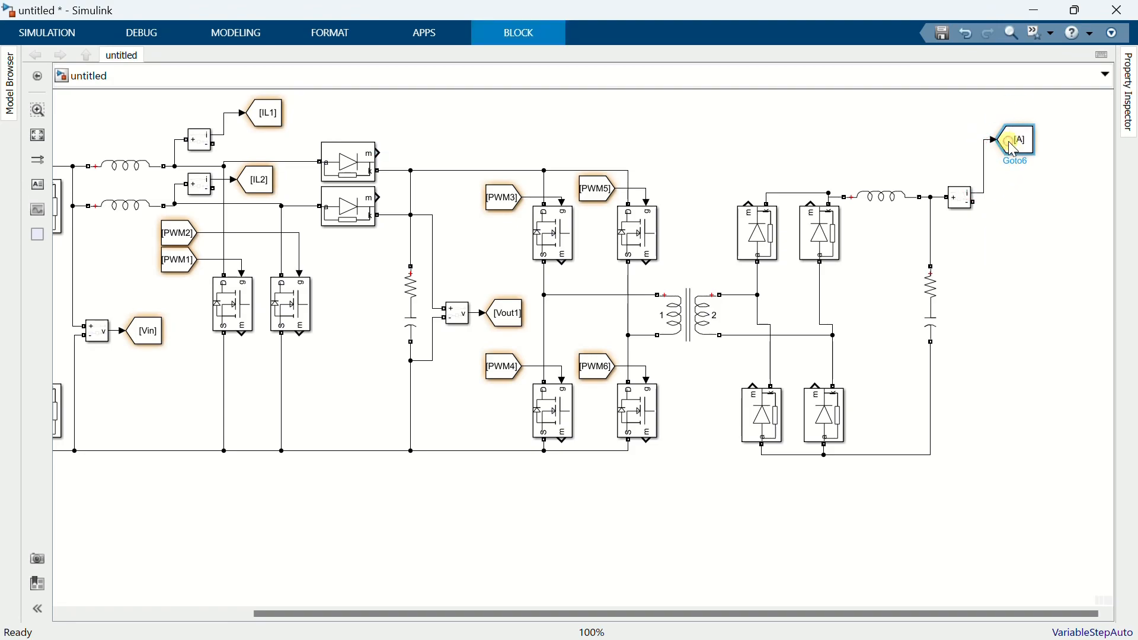
{"action": "double_click", "coordinate": [1014, 148]}
{"action": "type", "text": "ibat1"}
{"action": "left_click", "coordinate": [728, 335]}
{"action": "left_click_drag", "start_coordinate": [1015, 159], "coordinate": [1020, 173]}
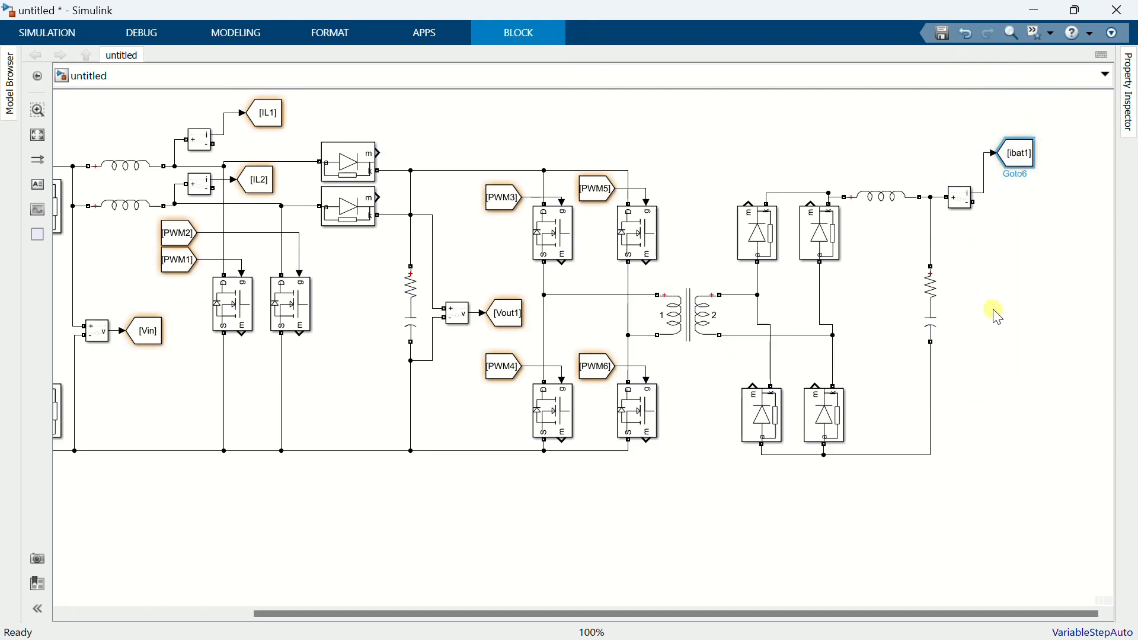
- Insert the Specialized Power Systems Battery block beside the output RC branch and flip it left-right
{"action": "double_click", "coordinate": [1010, 350]}
{"action": "type", "text": "battery"}
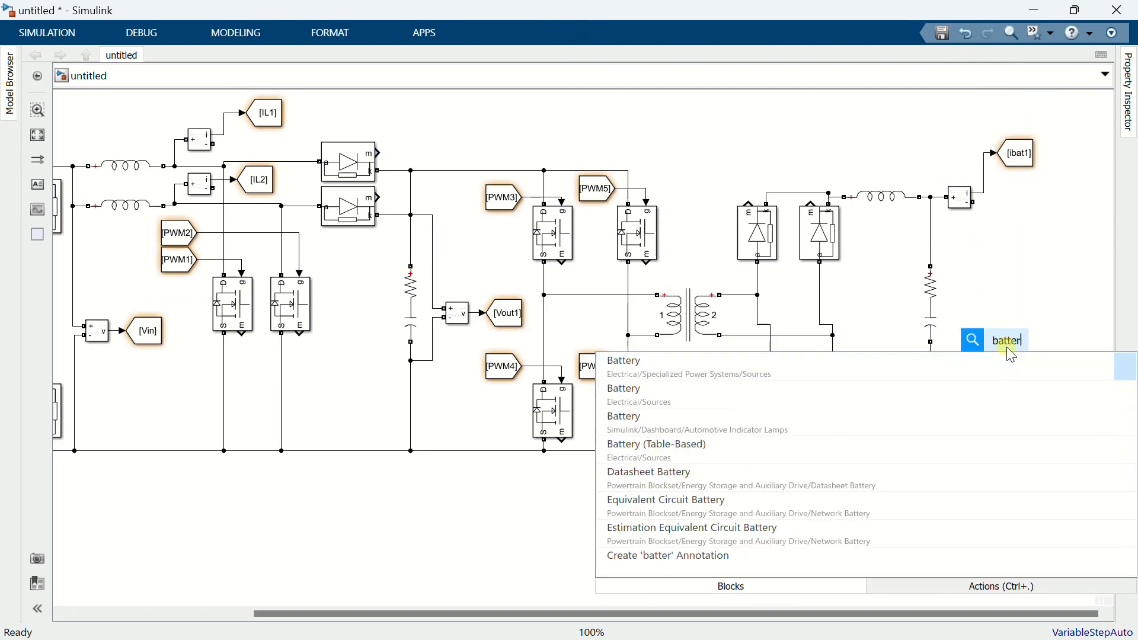
{"action": "left_click", "coordinate": [1010, 385]}
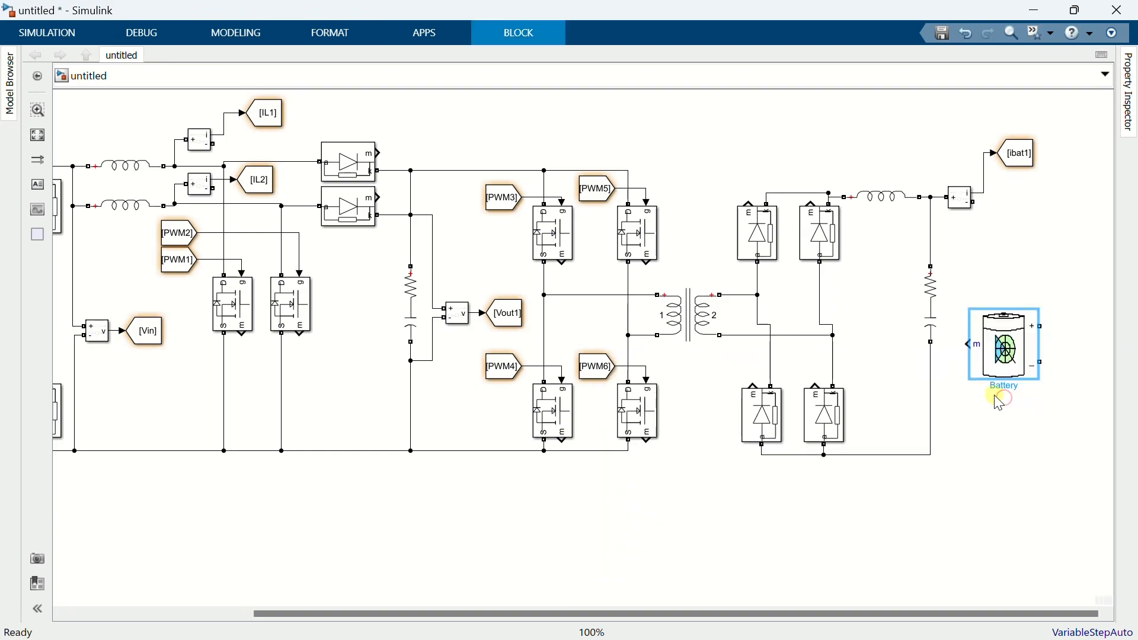
{"action": "right_click", "coordinate": [1001, 342]}
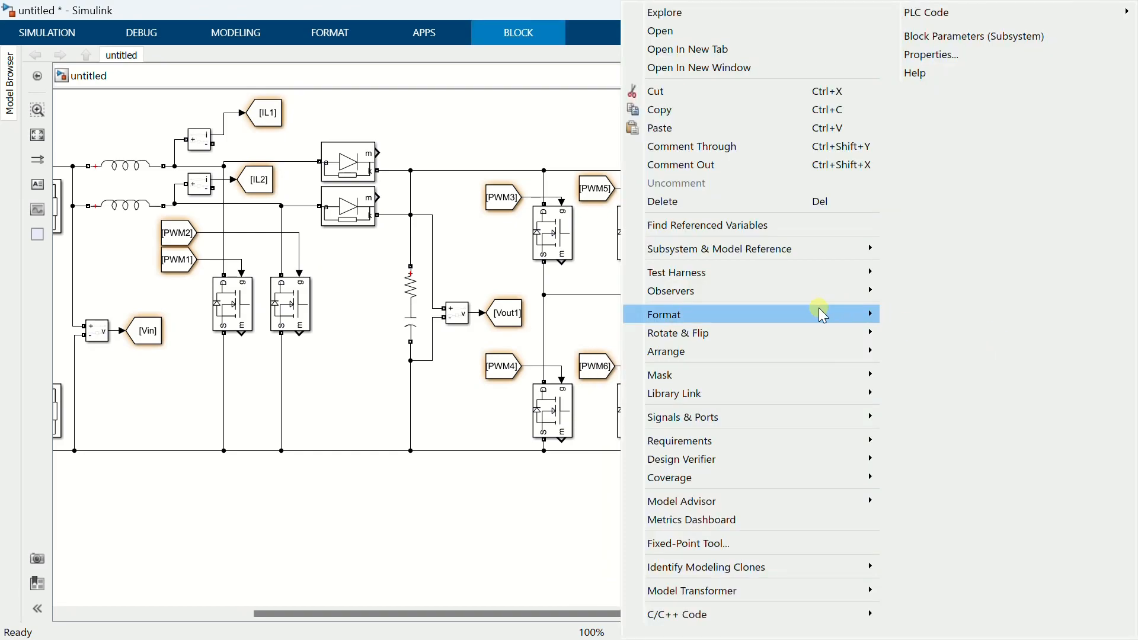
{"action": "mouse_move", "coordinate": [828, 317]}
{"action": "mouse_move", "coordinate": [864, 334]}
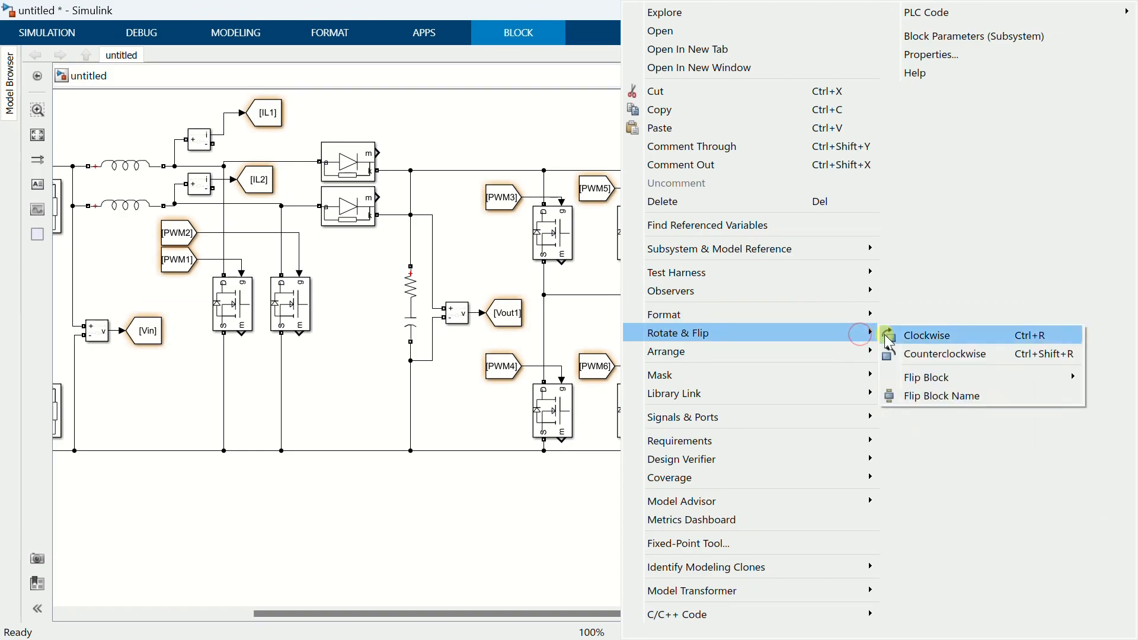
{"action": "mouse_move", "coordinate": [962, 377]}
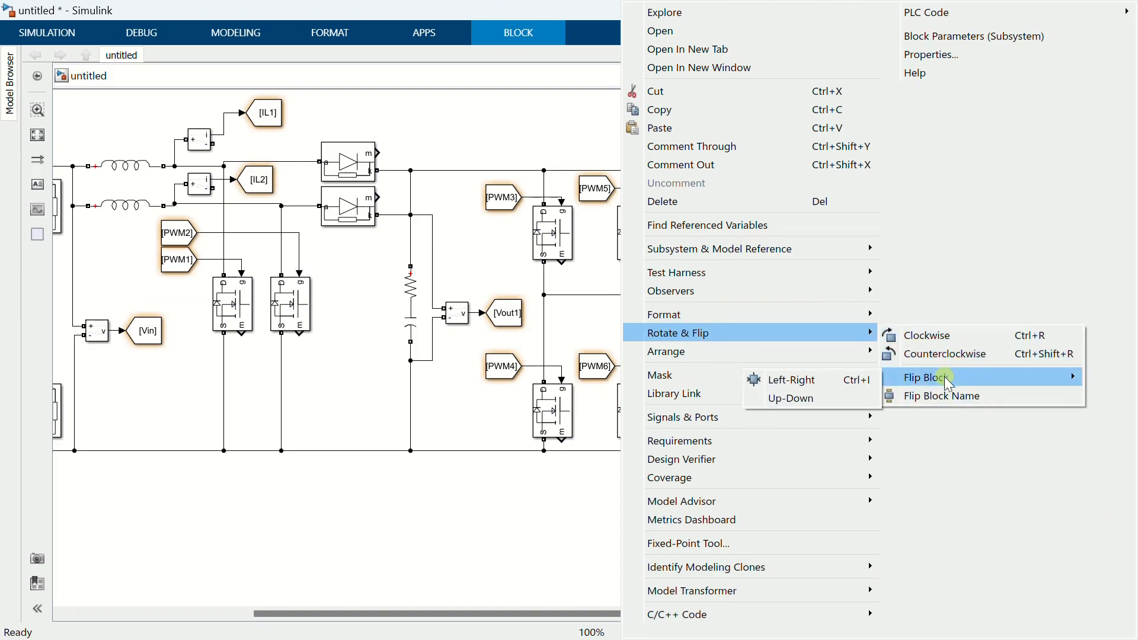
{"action": "left_click", "coordinate": [783, 380]}
- Wire the battery's positive terminal to the output current measurement and its negative terminal to the output bridge's lower rail
{"action": "mouse_move", "coordinate": [996, 330]}
{"action": "left_mouse_down"}
{"action": "mouse_move", "coordinate": [1041, 314]}
{"action": "mouse_move", "coordinate": [979, 249]}
{"action": "mouse_move", "coordinate": [972, 202]}
{"action": "left_mouse_up"}
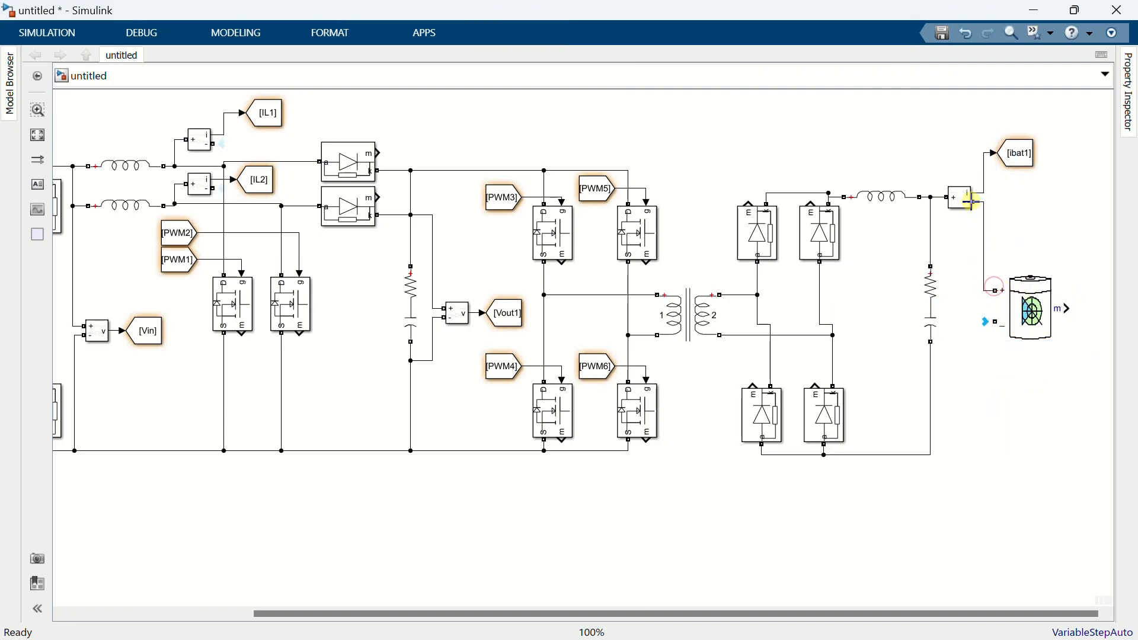
{"action": "left_click_drag", "start_coordinate": [998, 323], "coordinate": [931, 456]}
{"action": "left_click_drag", "start_coordinate": [951, 372], "coordinate": [946, 457]}
{"action": "left_click", "coordinate": [1035, 413]}
- Set the battery type to Lead-Acid with a nominal voltage of 48 V and a rated capacity of 150 Ah
{"action": "double_click", "coordinate": [1032, 316]}
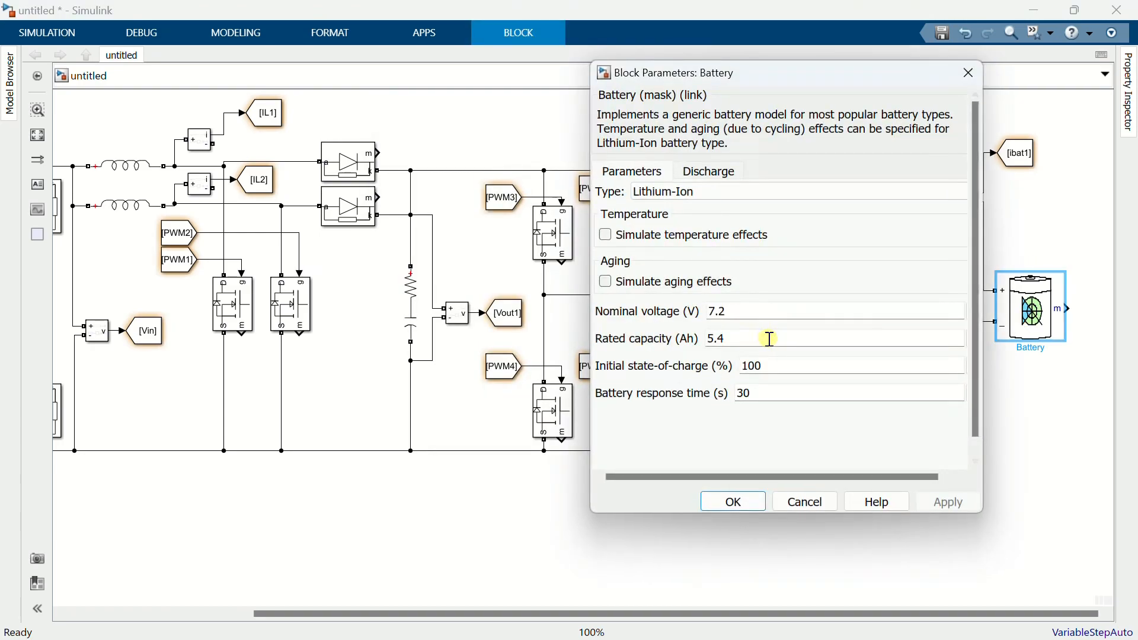
{"action": "left_click", "coordinate": [741, 191]}
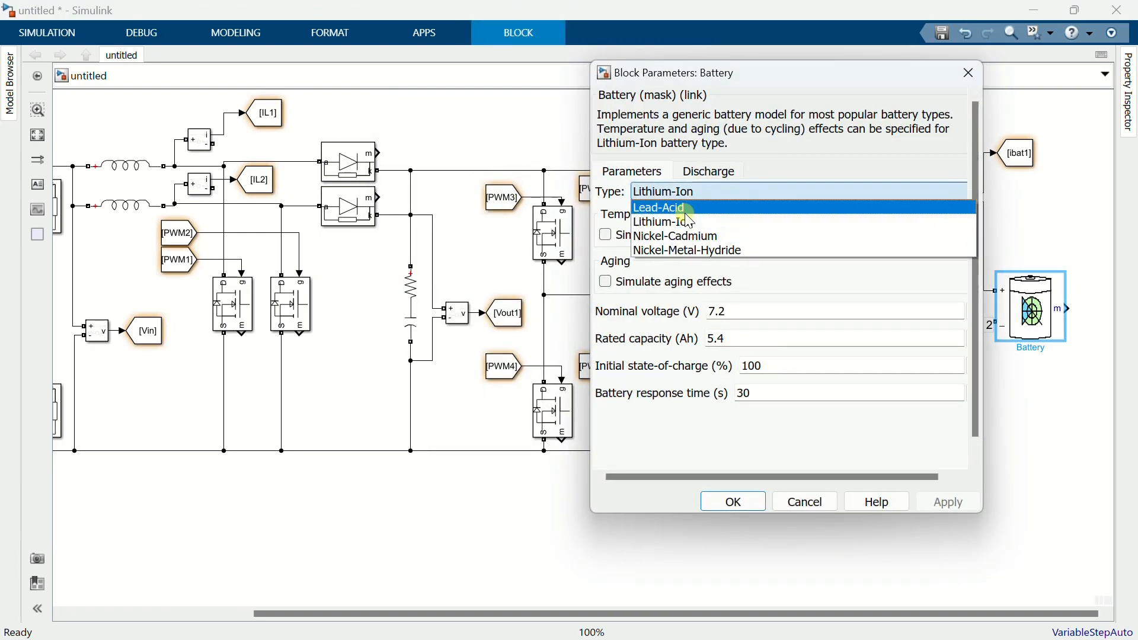
{"action": "left_click", "coordinate": [684, 211]}
{"action": "left_click_drag", "start_coordinate": [712, 224], "coordinate": [730, 218]}
{"action": "type", "text": "4"}
{"action": "left_click_drag", "start_coordinate": [712, 246], "coordinate": [738, 245]}
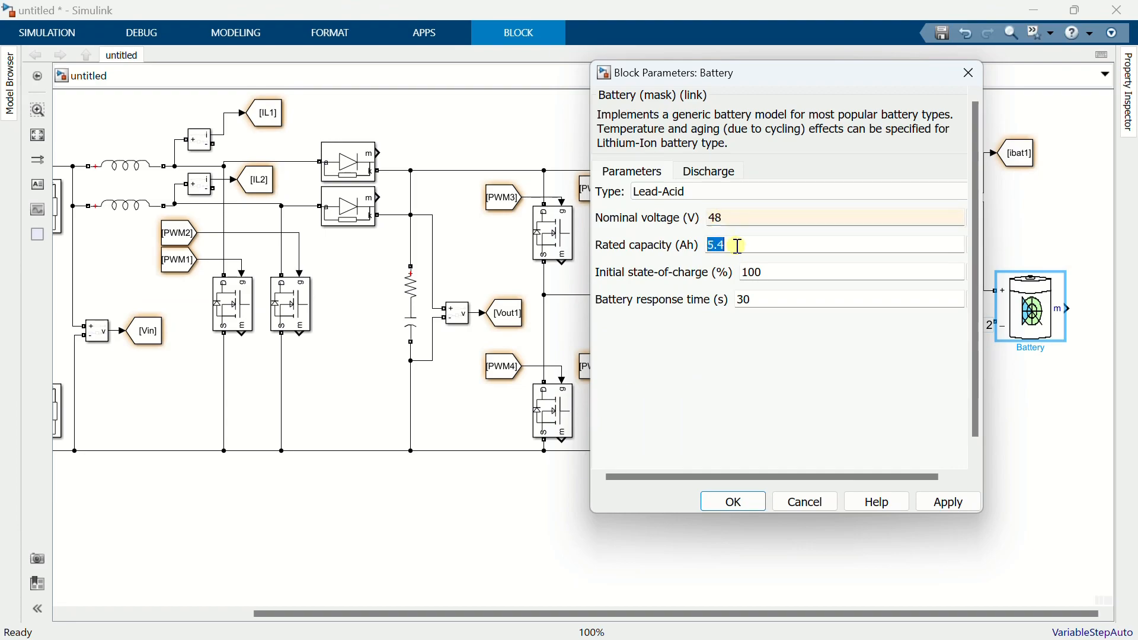
{"action": "type", "text": "150"}
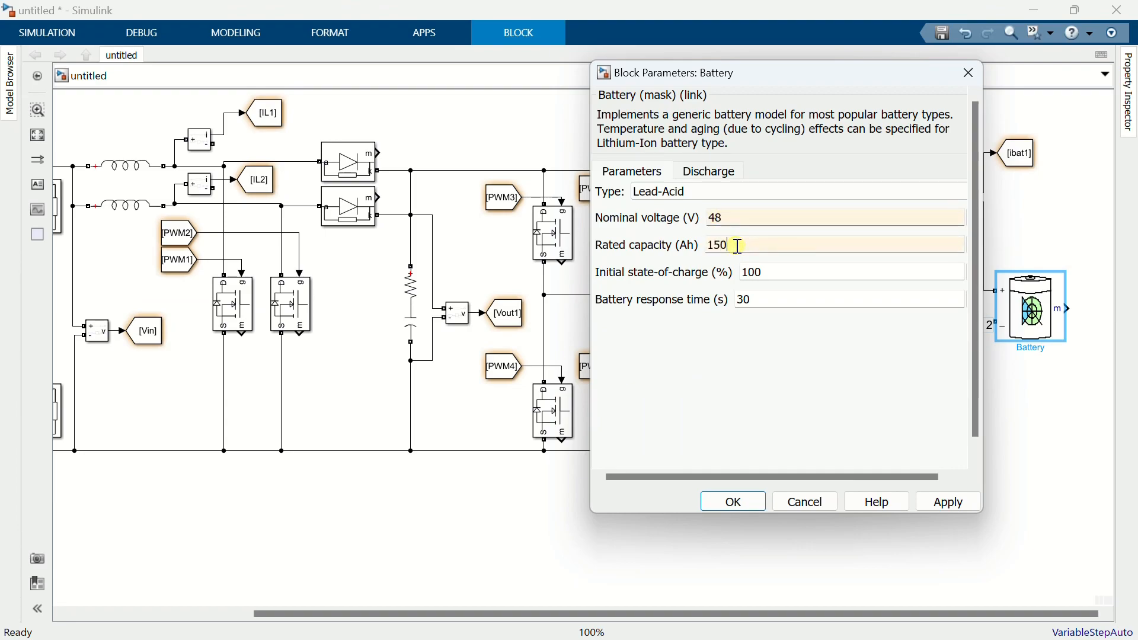
- Set the battery's initial state-of-charge to 50% and response time to 1 s, check the discharge parameters, and apply the settings
{"action": "double_click", "coordinate": [787, 270]}
{"action": "type", "text": "50"}
{"action": "double_click", "coordinate": [787, 292]}
{"action": "type", "text": "1"}
{"action": "left_click", "coordinate": [726, 169]}
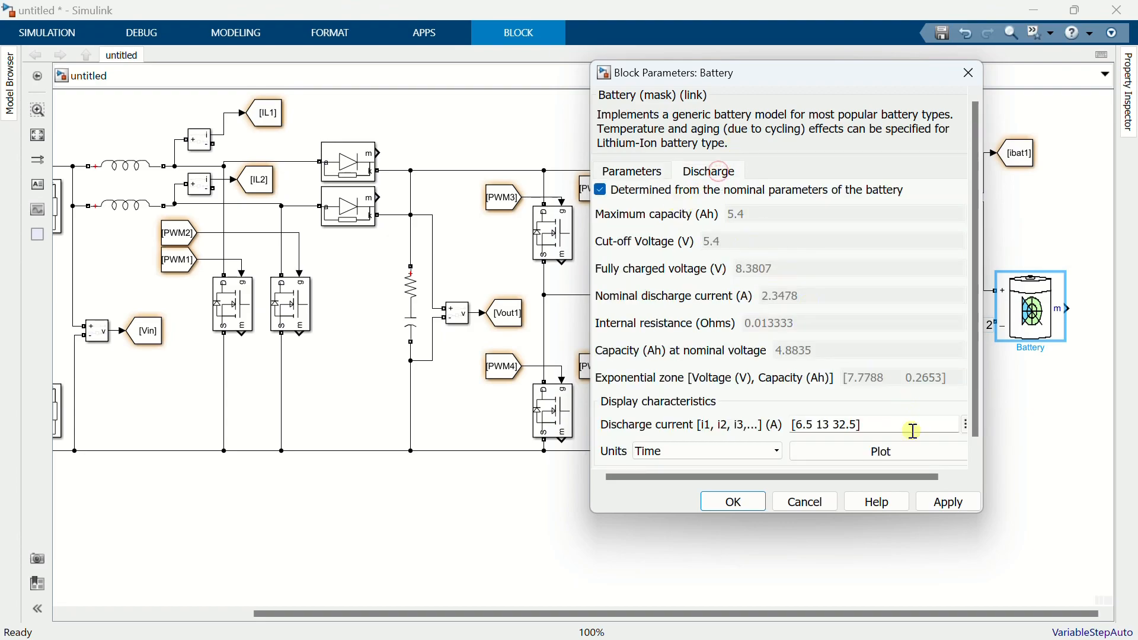
{"action": "left_click", "coordinate": [735, 501]}
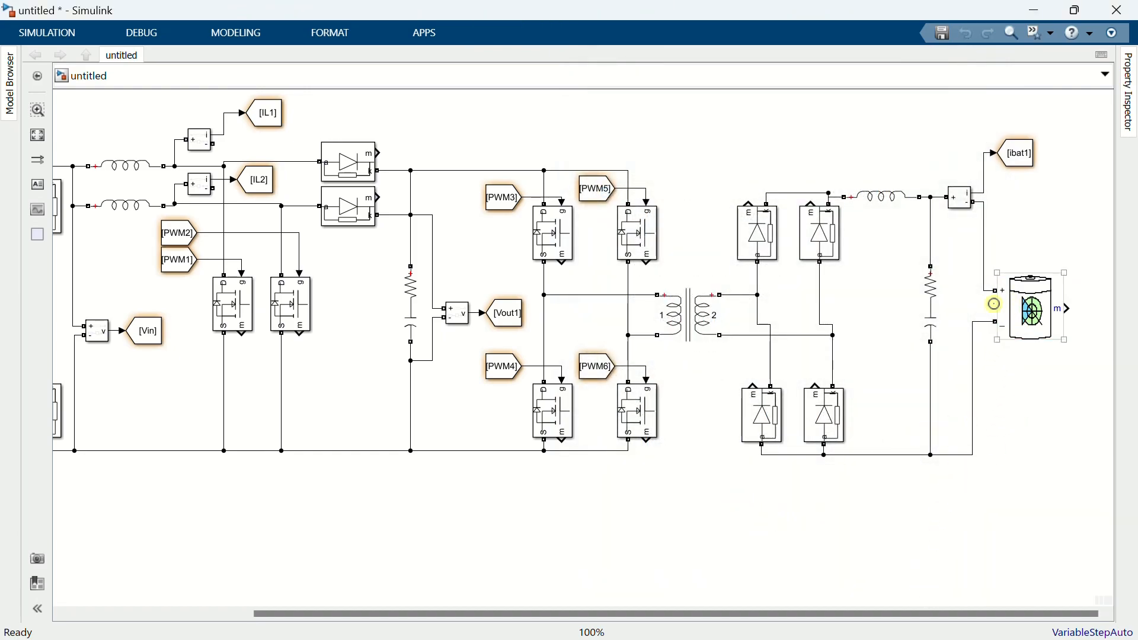
- Shift the battery's negative wire slightly and insert a Bus Selector block connected to the battery's m output
{"action": "left_click_drag", "start_coordinate": [974, 372], "coordinate": [987, 386]}
{"action": "double_click", "coordinate": [1007, 456]}
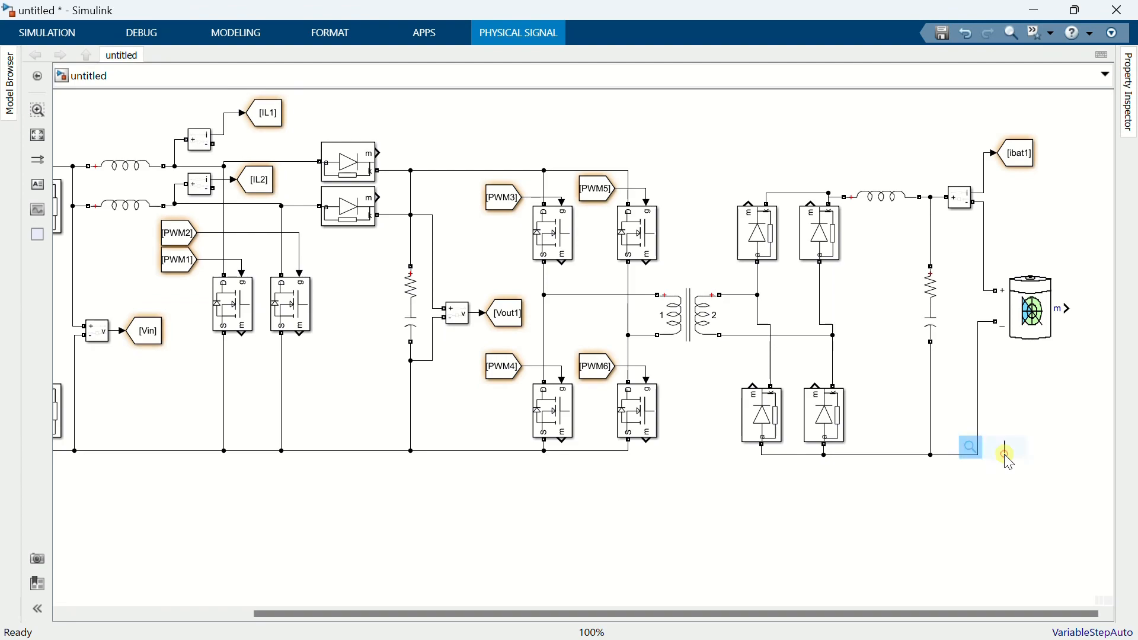
{"action": "type", "text": "bus s"}
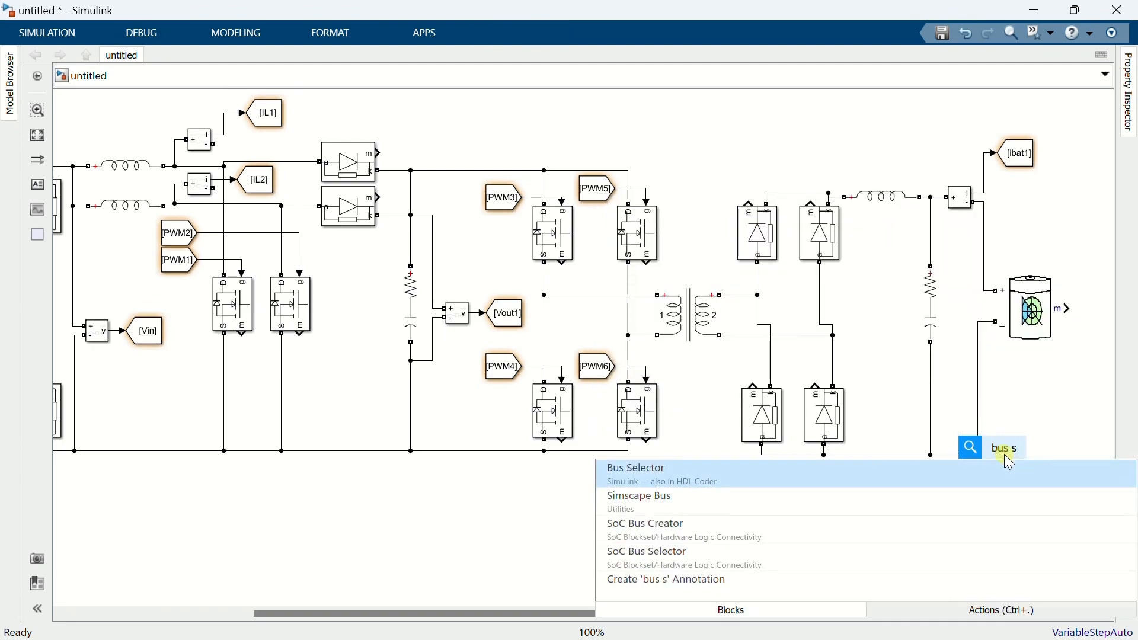
{"action": "left_click", "coordinate": [857, 480]}
{"action": "left_click_drag", "start_coordinate": [1007, 451], "coordinate": [1052, 320]}
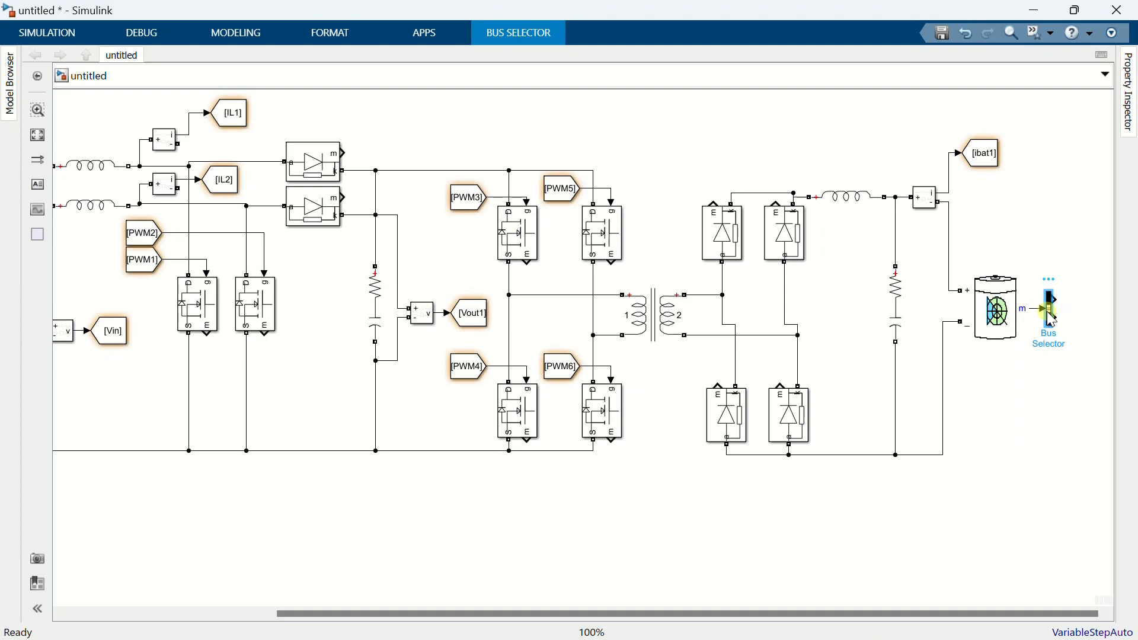
- Configure the Bus Selector to output only Voltage (V), removing the placeholder signals signal1 and signal2
{"action": "double_click", "coordinate": [1052, 321]}
{"action": "left_click", "coordinate": [829, 263]}
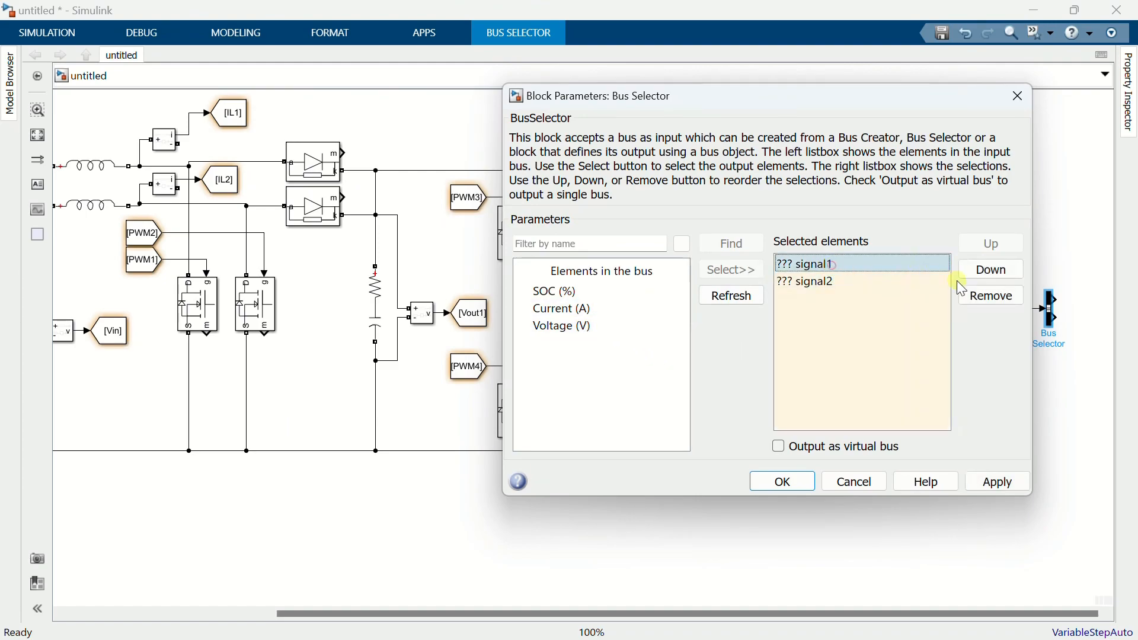
{"action": "left_click", "coordinate": [988, 295]}
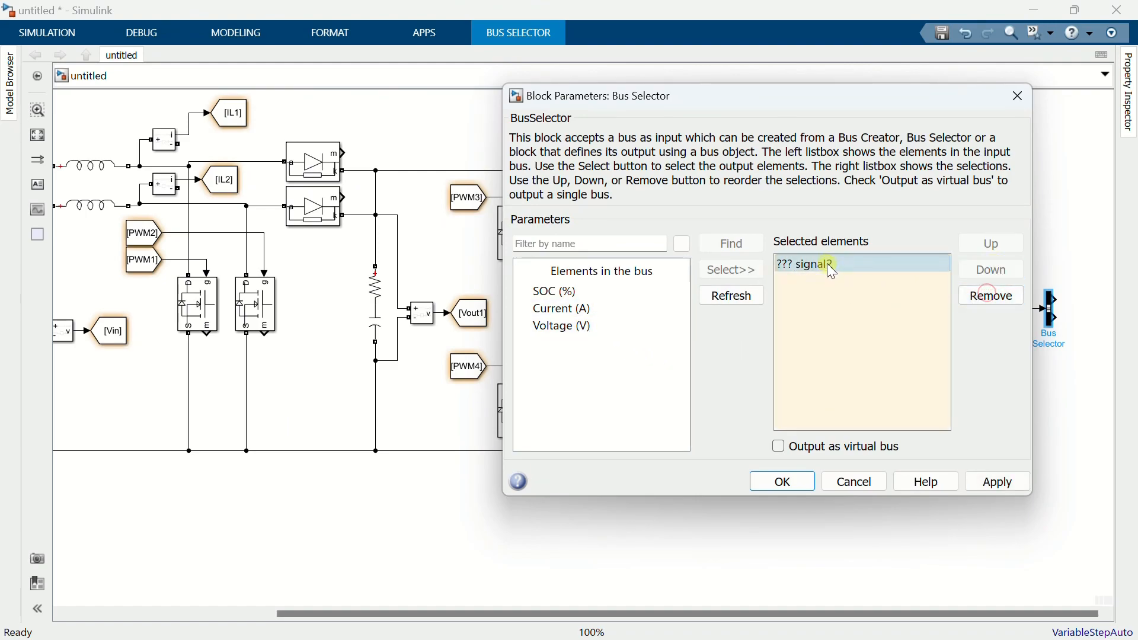
{"action": "left_click", "coordinate": [977, 296]}
{"action": "left_click", "coordinate": [630, 327]}
{"action": "left_click", "coordinate": [733, 270]}
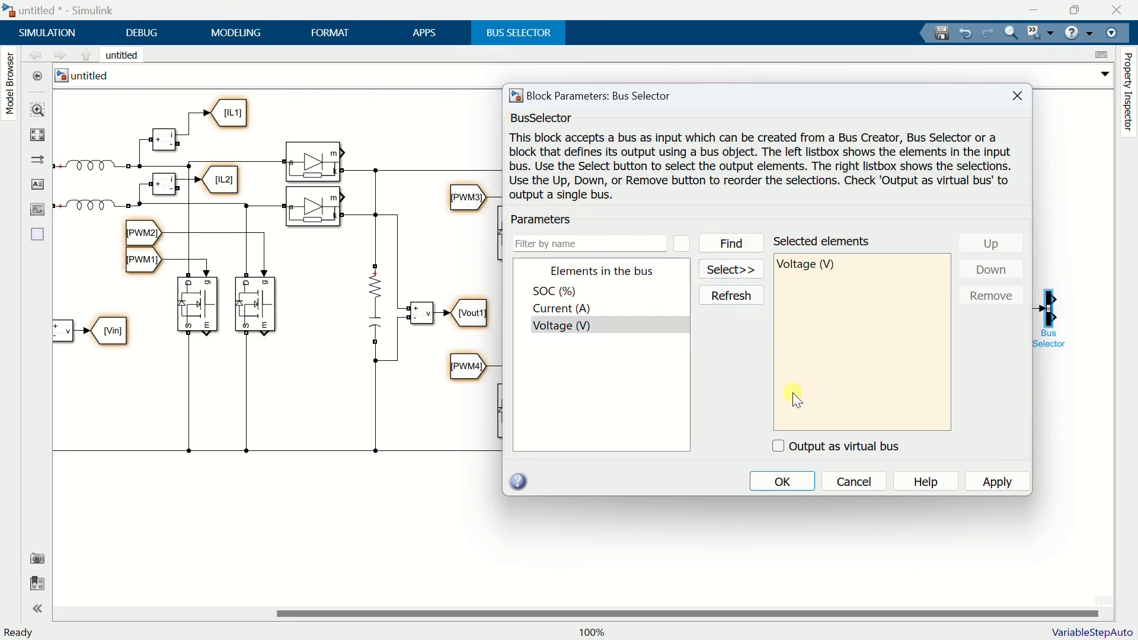
{"action": "left_click", "coordinate": [785, 481]}
- Add a Goto block connected to the Bus Selector's voltage output and set its tag to Vbat
{"action": "double_click", "coordinate": [988, 428]}
{"action": "type", "text": "g"}
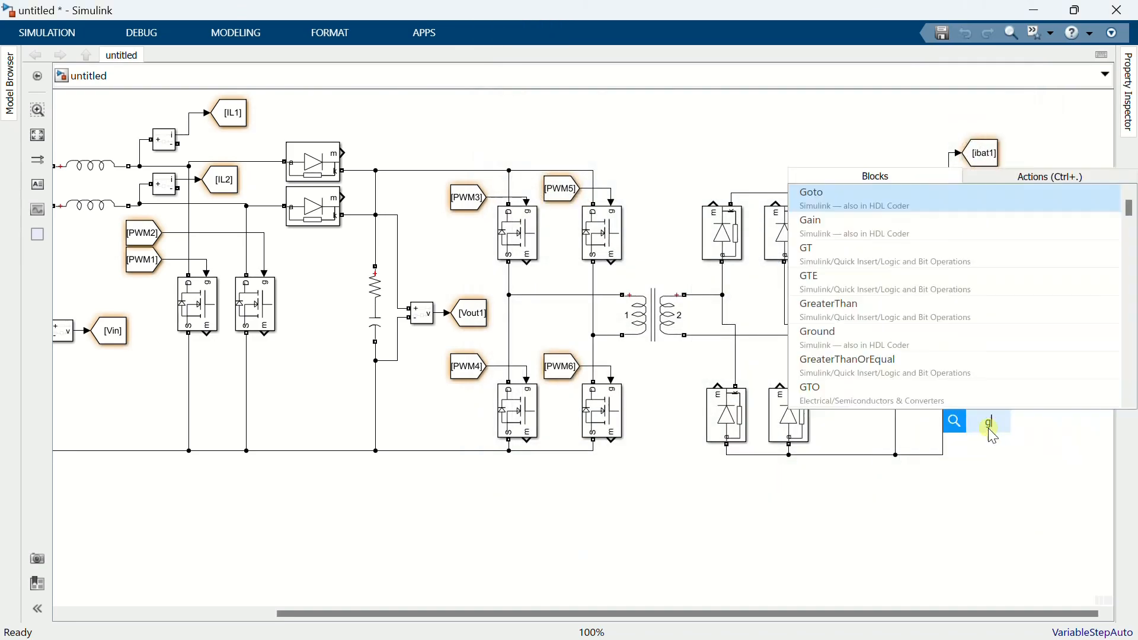
{"action": "type", "text": "oto"}
{"action": "left_click", "coordinate": [989, 439]}
{"action": "left_click_drag", "start_coordinate": [991, 444], "coordinate": [1090, 326]}
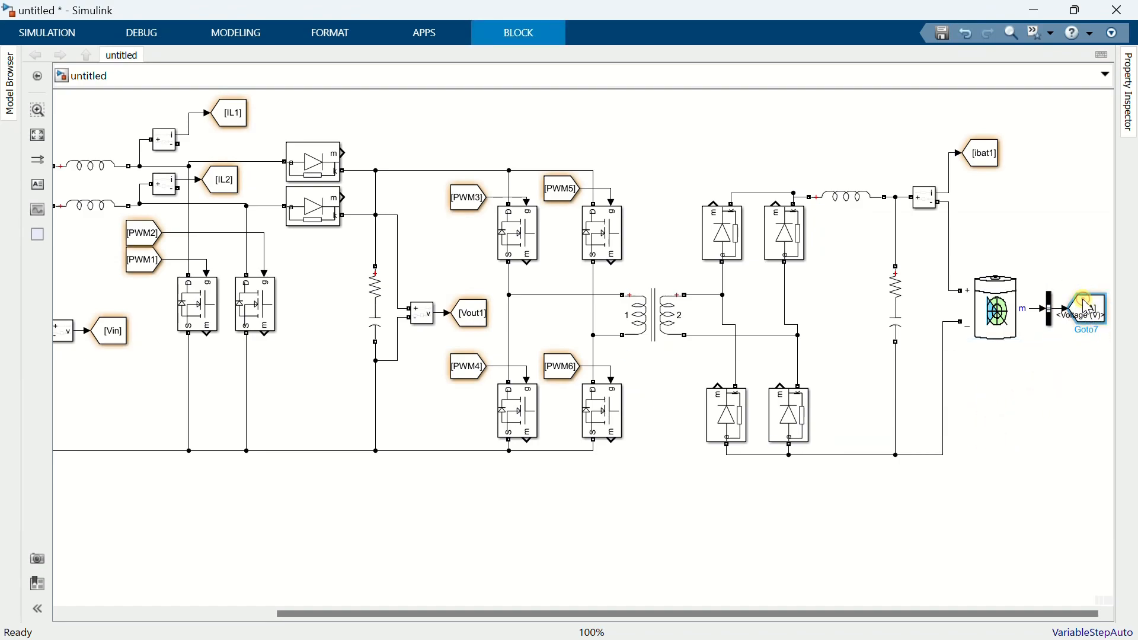
{"action": "double_click", "coordinate": [1084, 300]}
{"action": "double_click", "coordinate": [781, 274]}
{"action": "type", "text": "Vbat"}
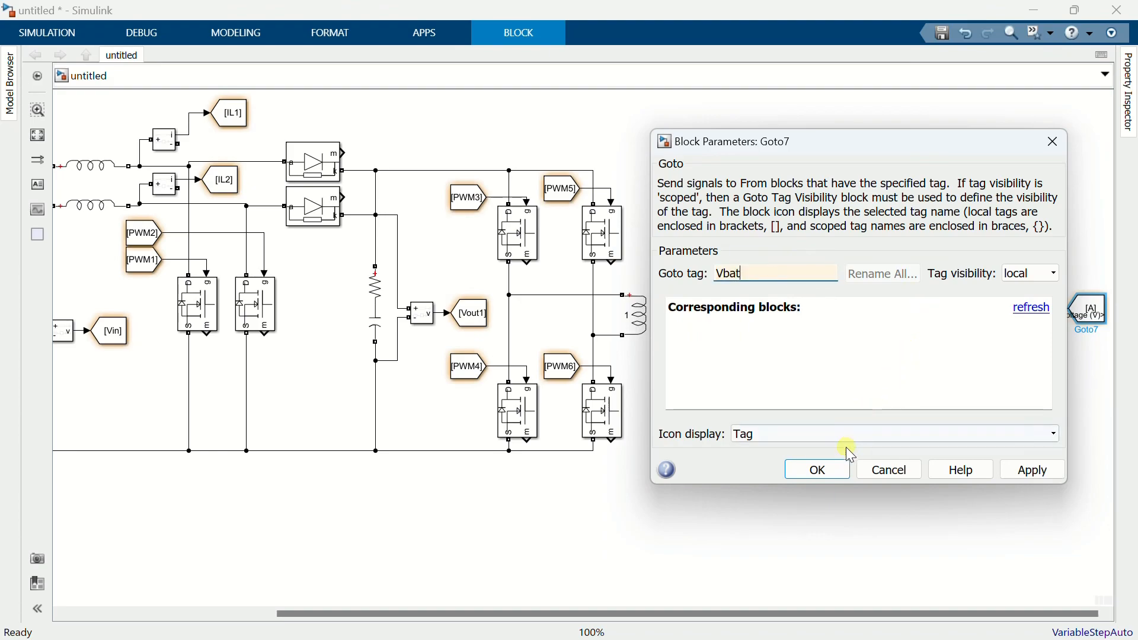
{"action": "left_click", "coordinate": [825, 469]}
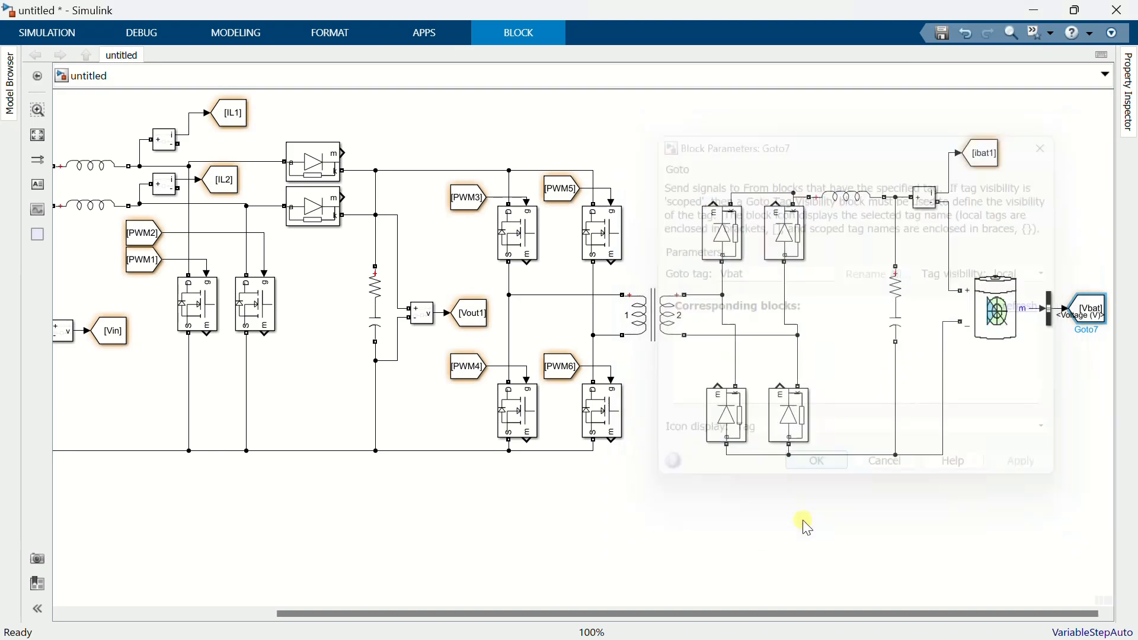
- Select the whole circuit and move it up to free space below it on the canvas
{"action": "key", "text": "space"}
{"action": "left_click_drag", "start_coordinate": [77, 209], "coordinate": [1039, 478]}
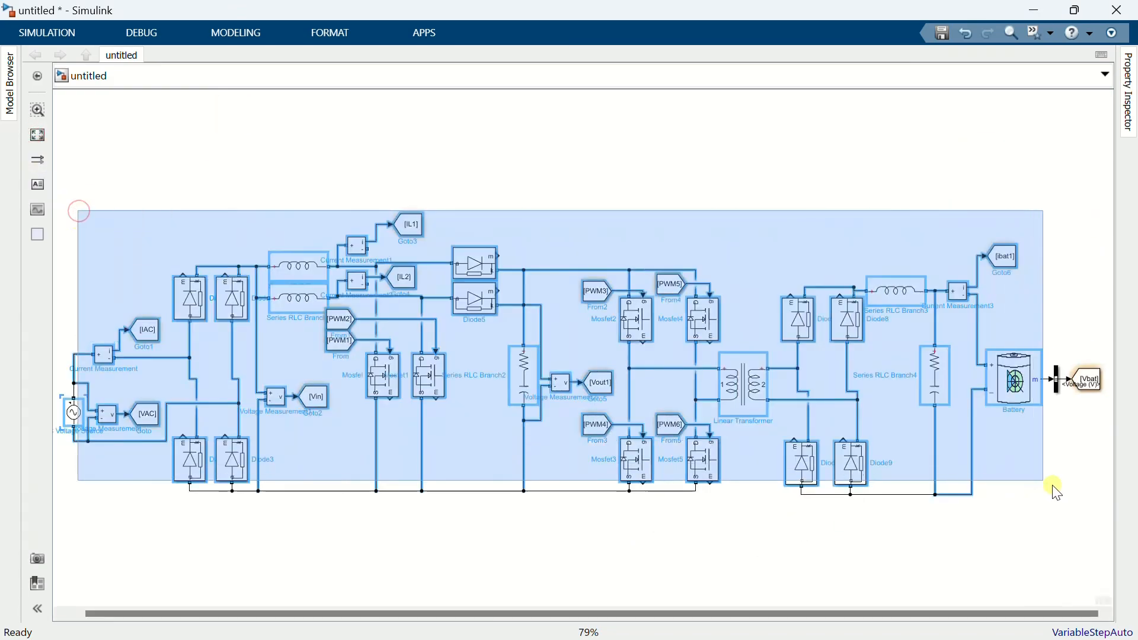
{"action": "left_click_drag", "start_coordinate": [521, 363], "coordinate": [537, 269]}
{"action": "left_click", "coordinate": [581, 560]}
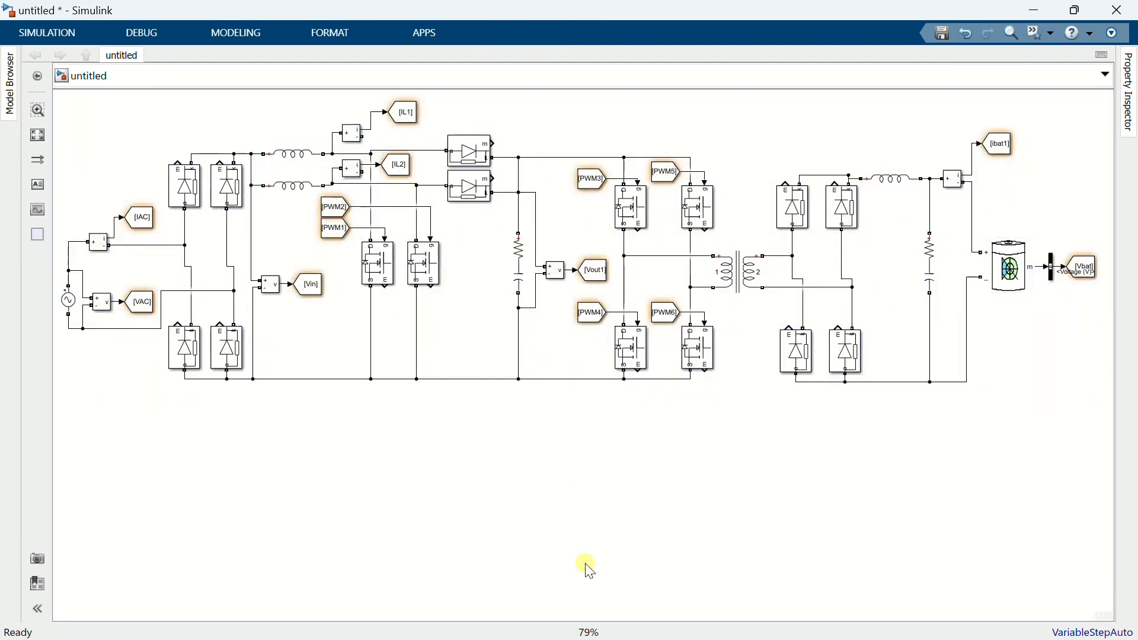
{"action": "key", "text": "space"}
- Create a From block for the VAC tag below the circuit and connect it to a Specialized Power Systems RMS block
{"action": "left_click", "coordinate": [151, 296]}
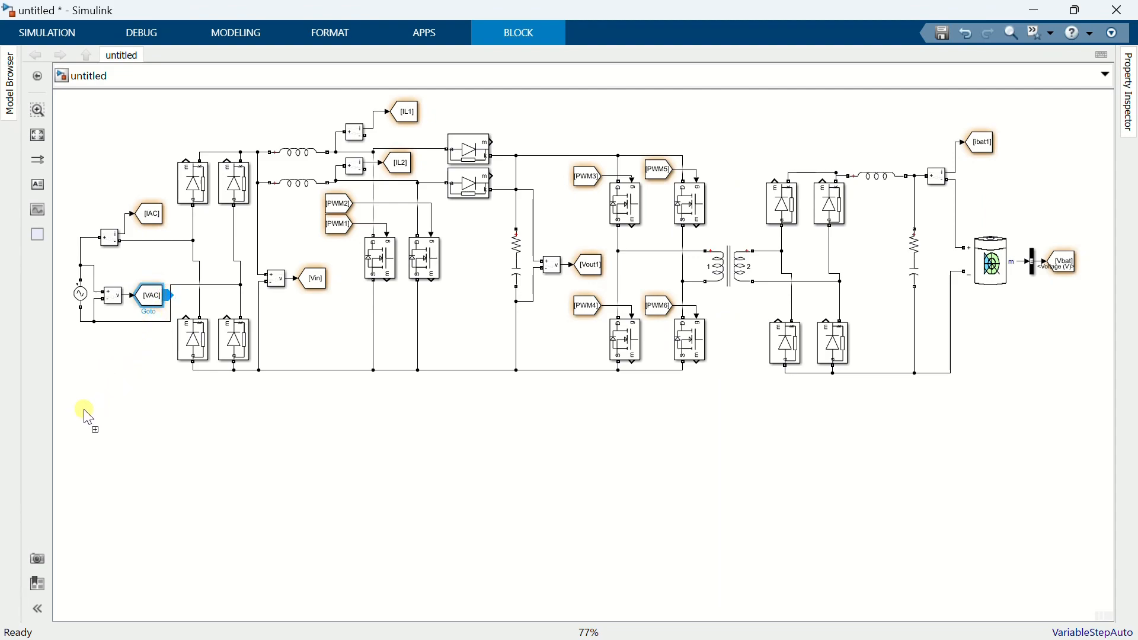
{"action": "left_click_drag", "start_coordinate": [87, 418], "coordinate": [83, 422]}
{"action": "left_click", "coordinate": [134, 429]}
{"action": "type", "text": "rms"}
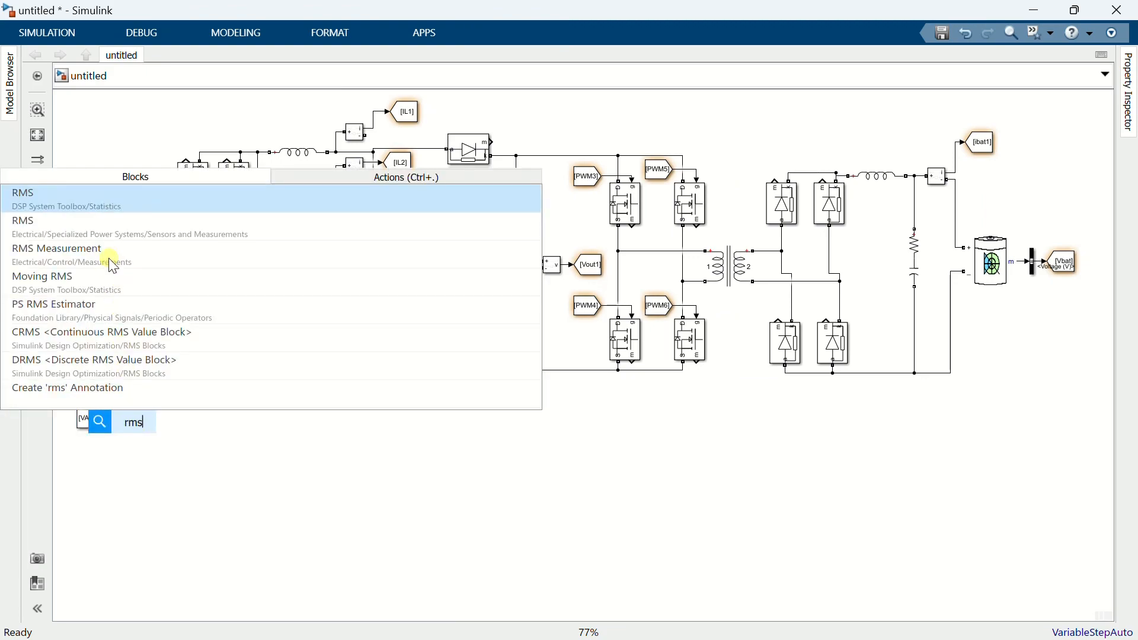
{"action": "left_click", "coordinate": [108, 225]}
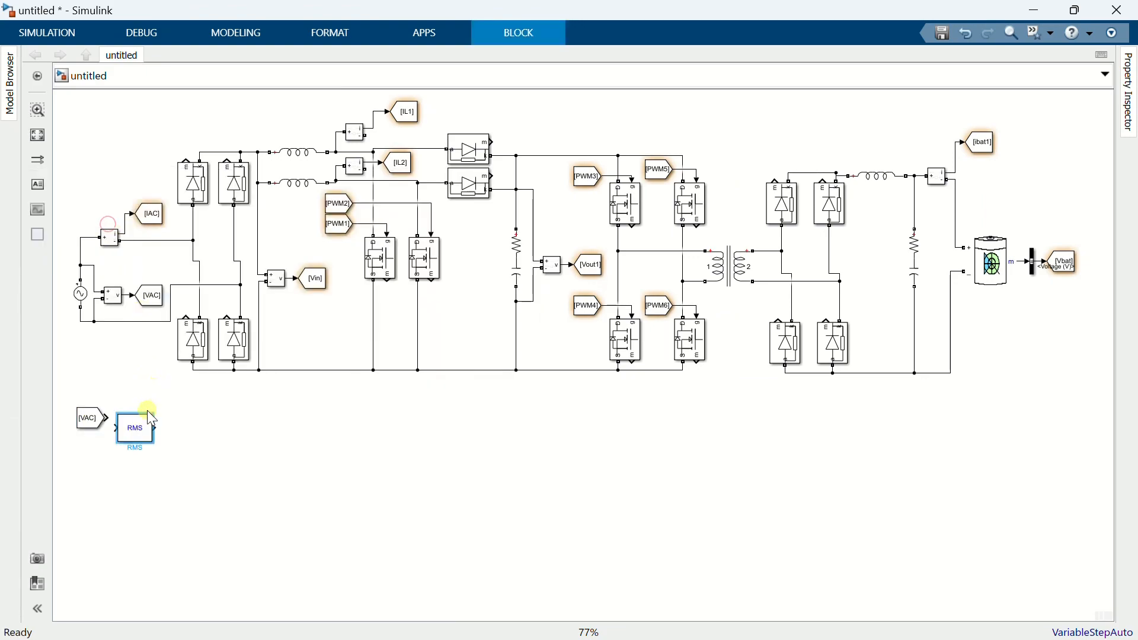
{"action": "left_click", "coordinate": [132, 417]}
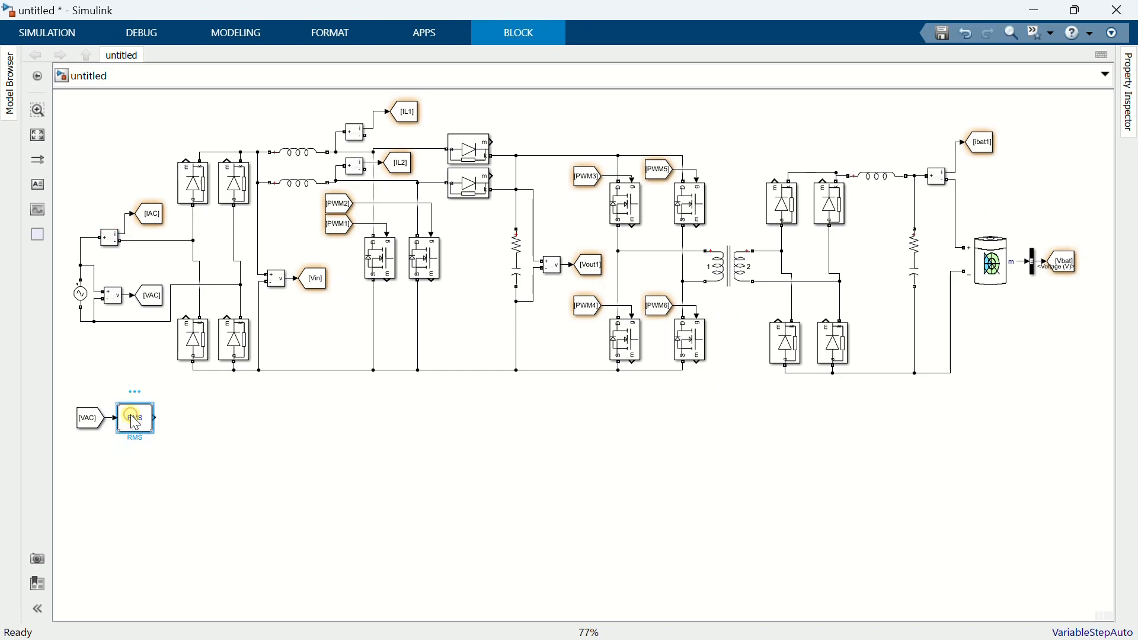
- Set the RMS block's fundamental frequency to 50 Hz and its initial RMS value to 230
{"action": "double_click", "coordinate": [135, 421]}
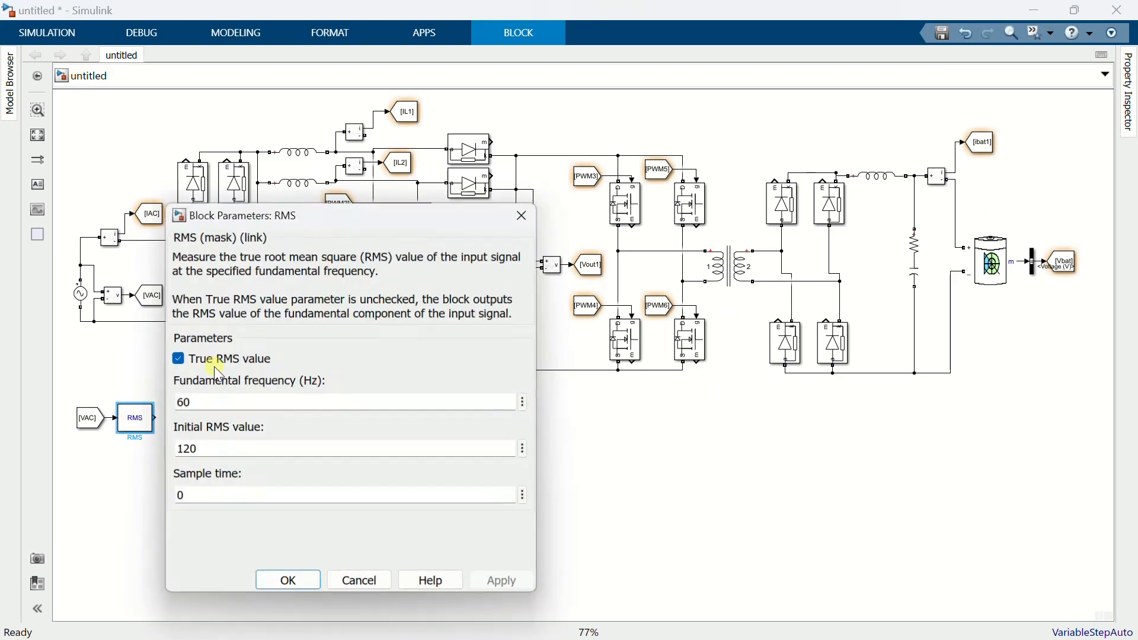
{"action": "double_click", "coordinate": [223, 403]}
{"action": "type", "text": "5"}
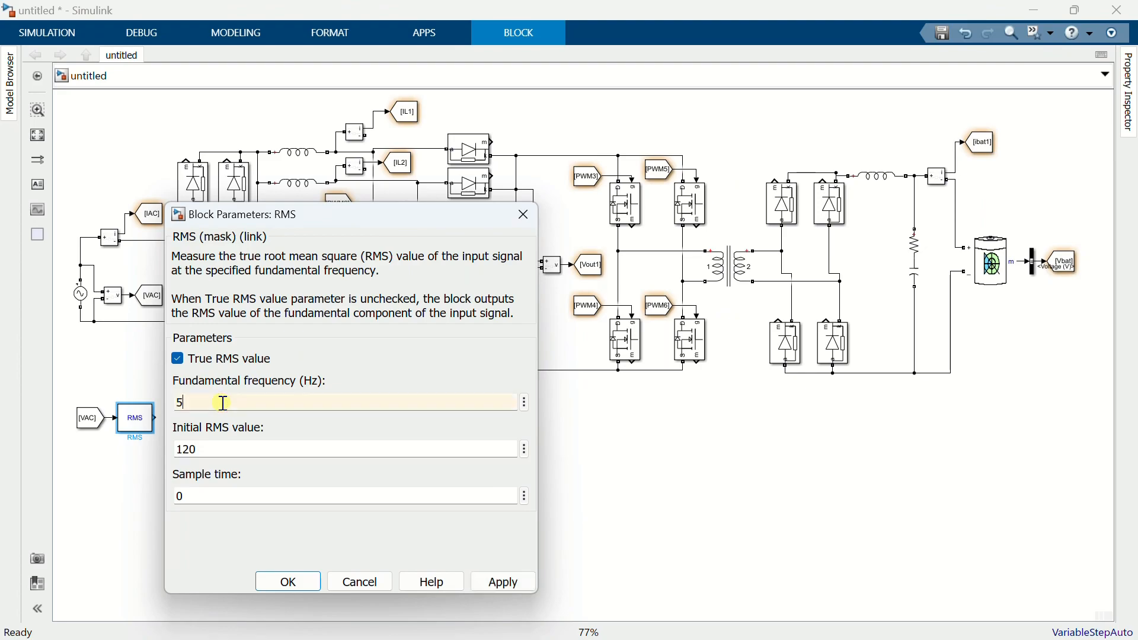
{"action": "double_click", "coordinate": [216, 455]}
{"action": "type", "text": "230"}
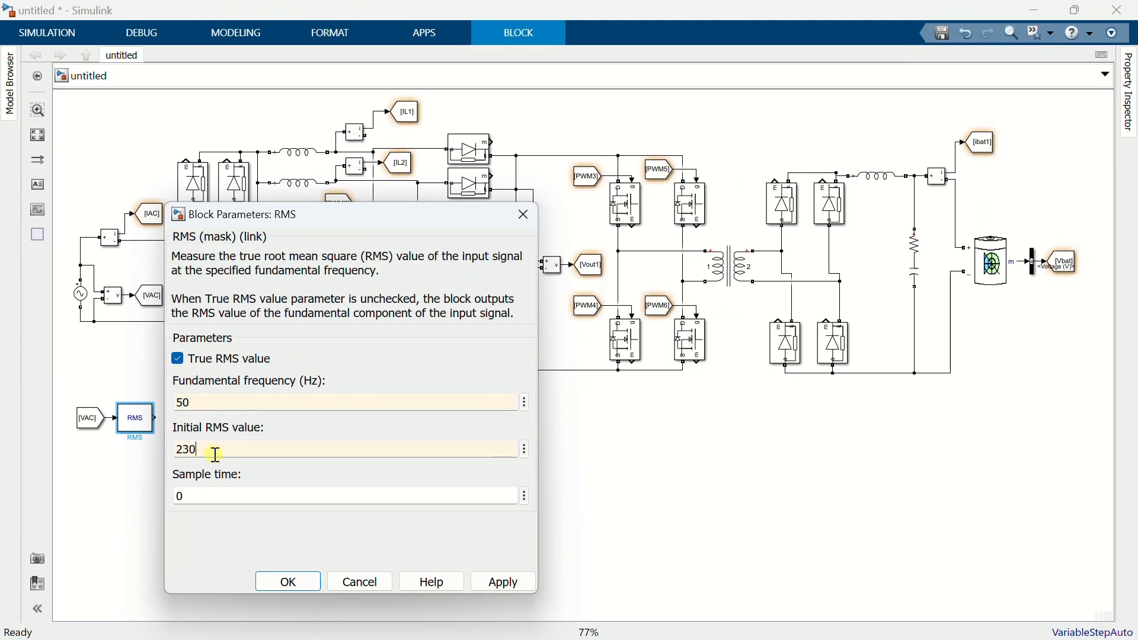
{"action": "left_click", "coordinate": [289, 584]}
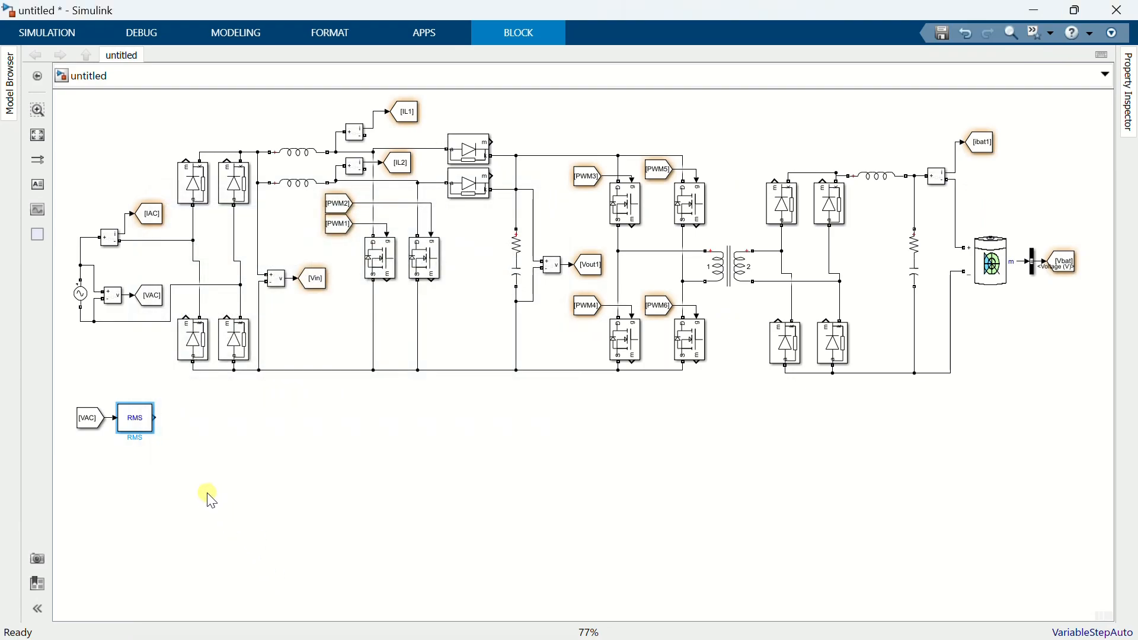
- Add a Product block beside the RMS block and connect the RMS output to its first input
{"action": "double_click", "coordinate": [178, 449]}
{"action": "type", "text": "prod"}
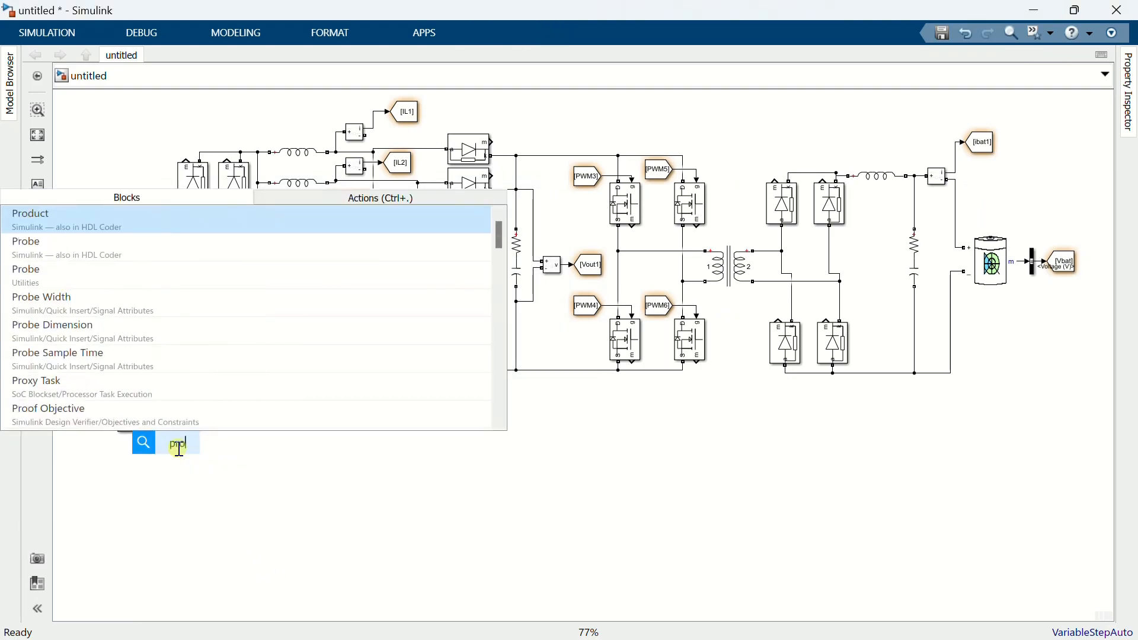
{"action": "left_click", "coordinate": [178, 234]}
{"action": "mouse_move", "coordinate": [174, 453]}
{"action": "left_mouse_down"}
{"action": "mouse_move", "coordinate": [178, 430]}
{"action": "mouse_move", "coordinate": [187, 438]}
{"action": "left_mouse_up"}
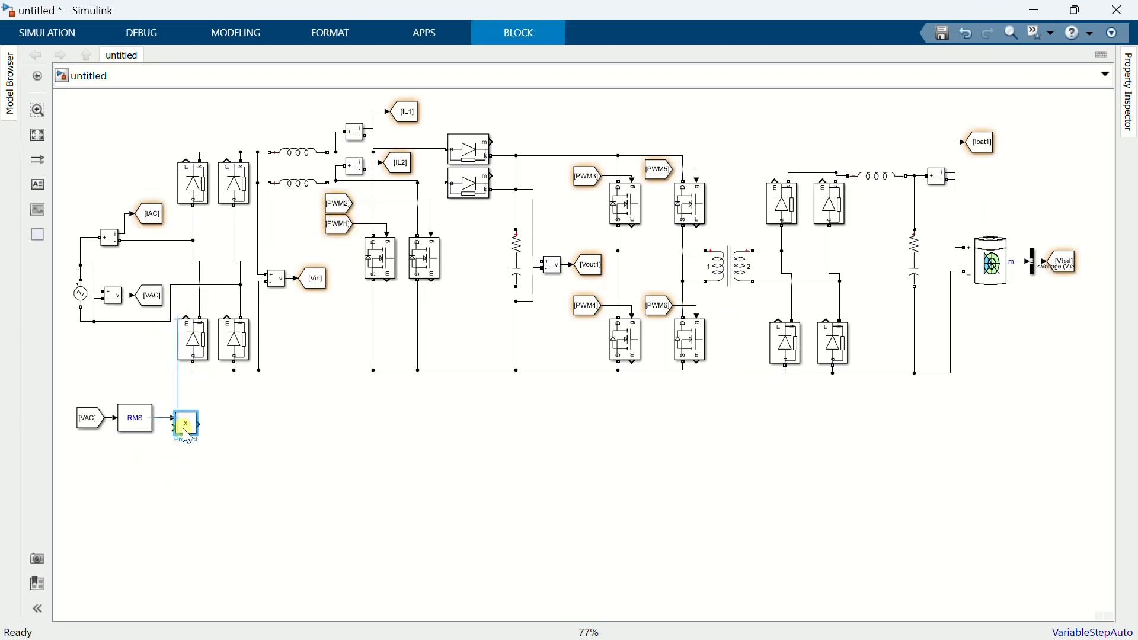
- Add a Constant block with value sqrt(2) below the RMS block and connect it to the Product block's second input
{"action": "double_click", "coordinate": [126, 462]}
{"action": "type", "text": "cons"}
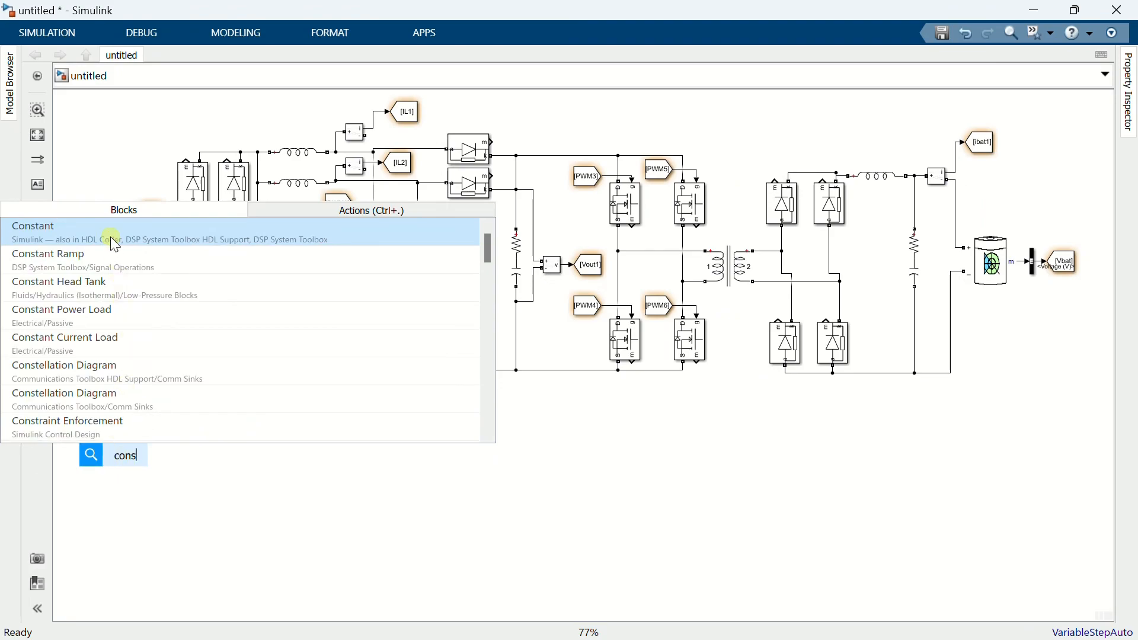
{"action": "left_click", "coordinate": [110, 237]}
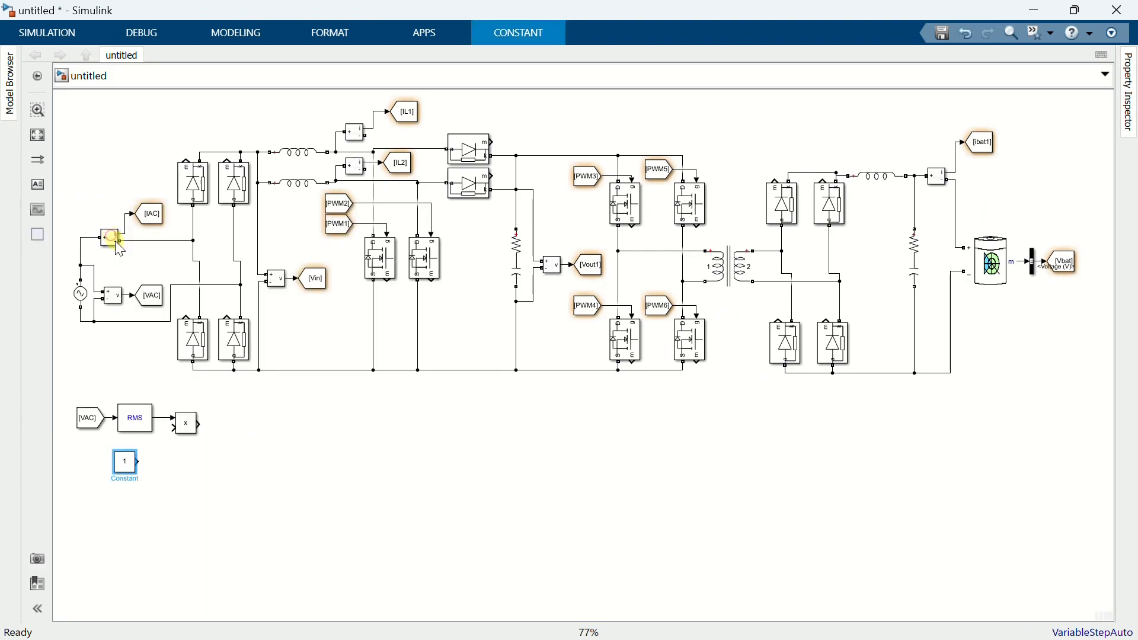
{"action": "mouse_move", "coordinate": [140, 460]}
{"action": "left_mouse_down"}
{"action": "mouse_move", "coordinate": [173, 428]}
{"action": "mouse_move", "coordinate": [135, 458]}
{"action": "mouse_move", "coordinate": [148, 457]}
{"action": "left_mouse_up"}
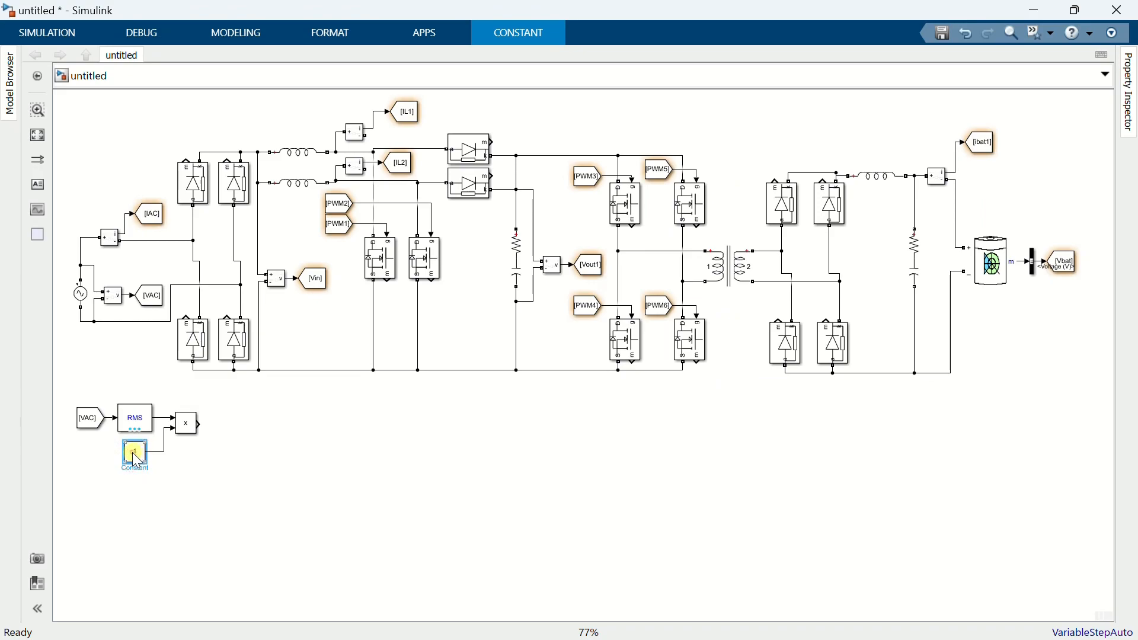
{"action": "double_click", "coordinate": [133, 452]}
{"action": "type", "text": "s"}
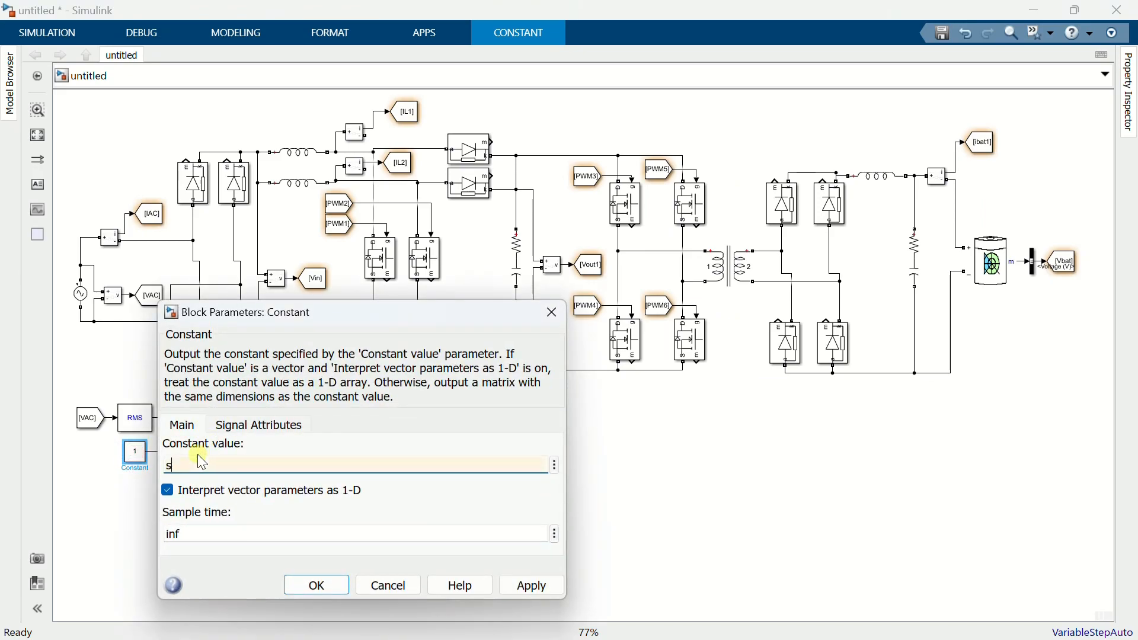
{"action": "type", "text": "qrt"}
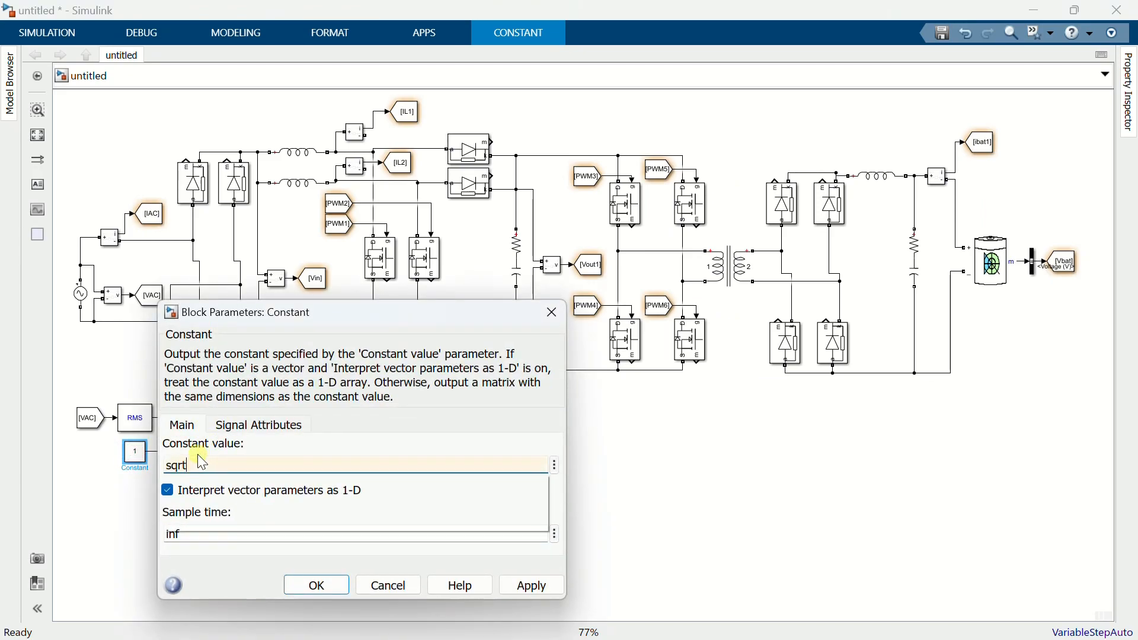
{"action": "type", "text": "(2)"}
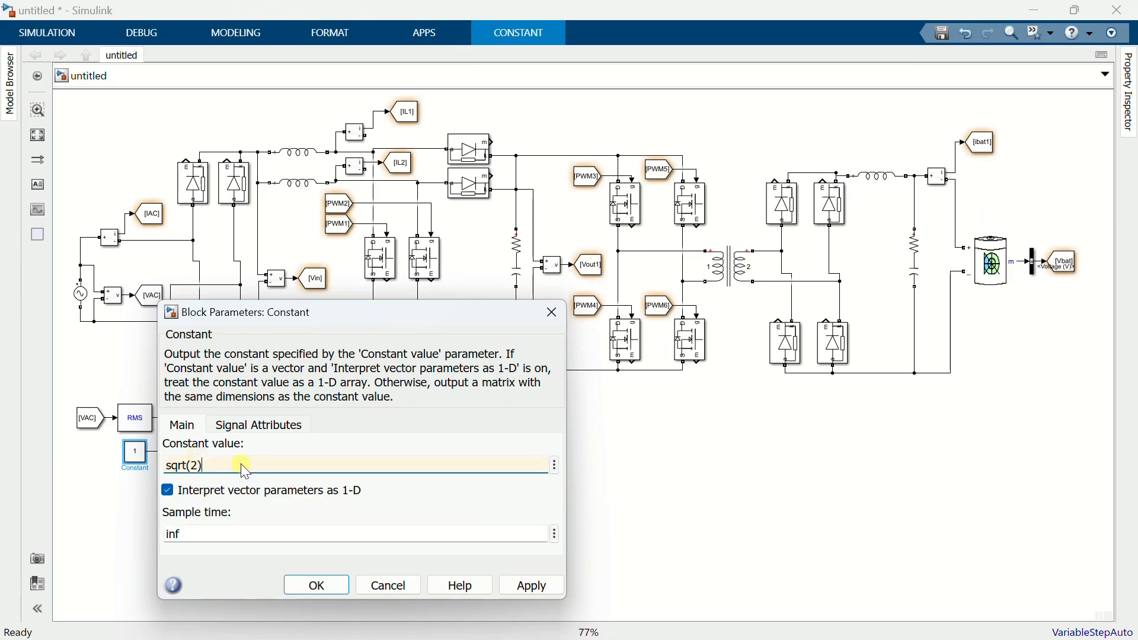
{"action": "left_click", "coordinate": [319, 587]}
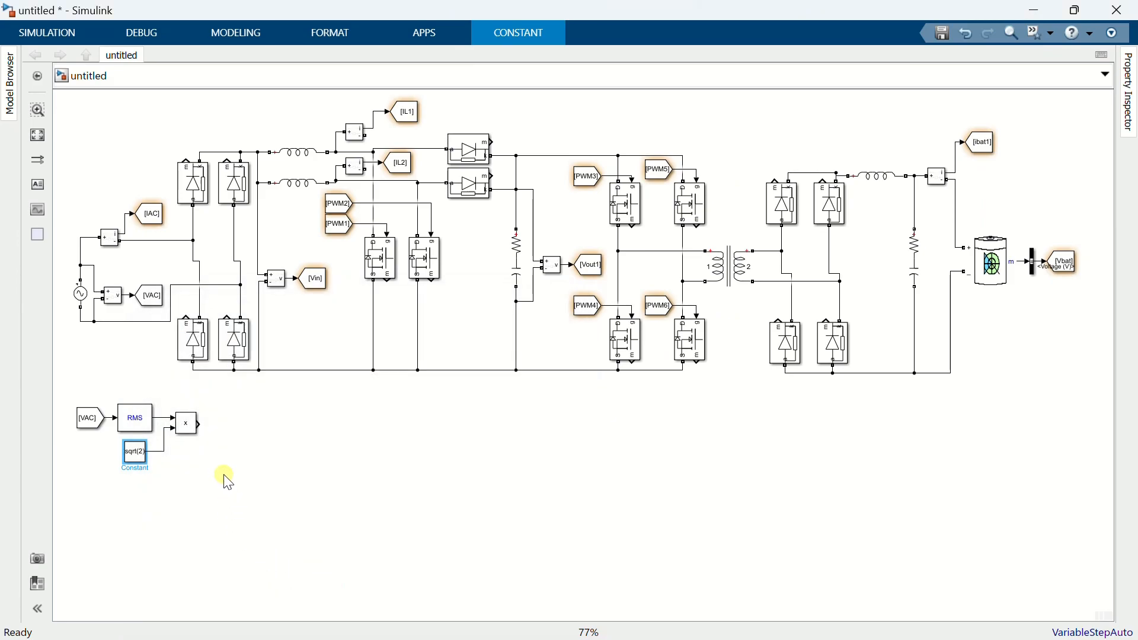
- Copy the Product block to square the scaled RMS signal, and add another copy set to */ that divides the signal by its square
{"action": "left_click_drag", "start_coordinate": [187, 428], "coordinate": [293, 422], "text": "ctrl"}
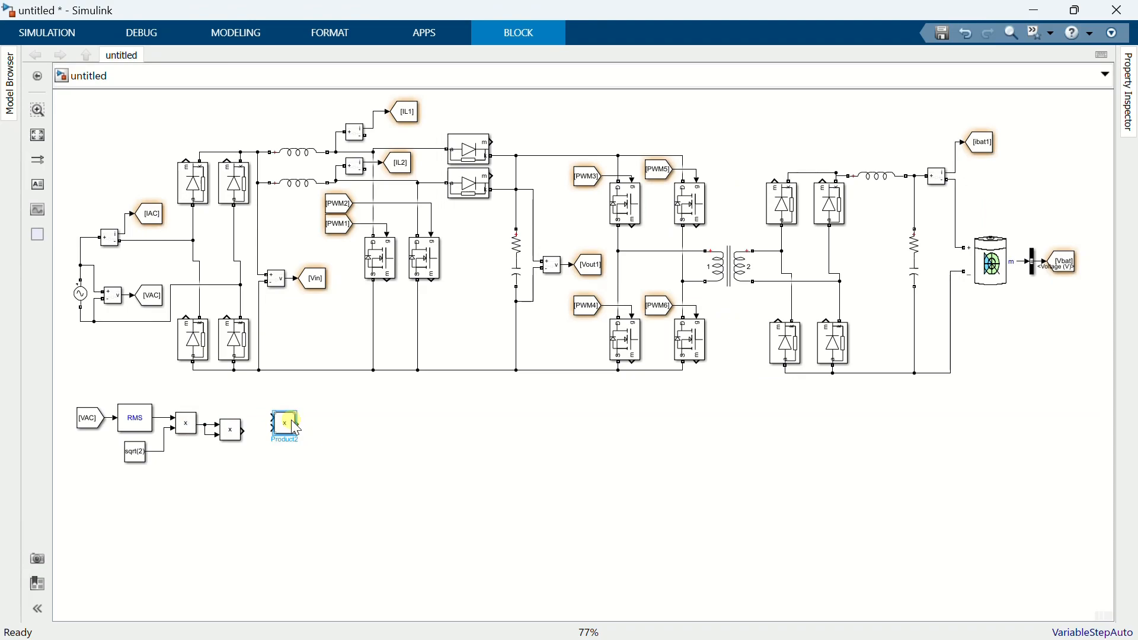
{"action": "double_click", "coordinate": [288, 425]}
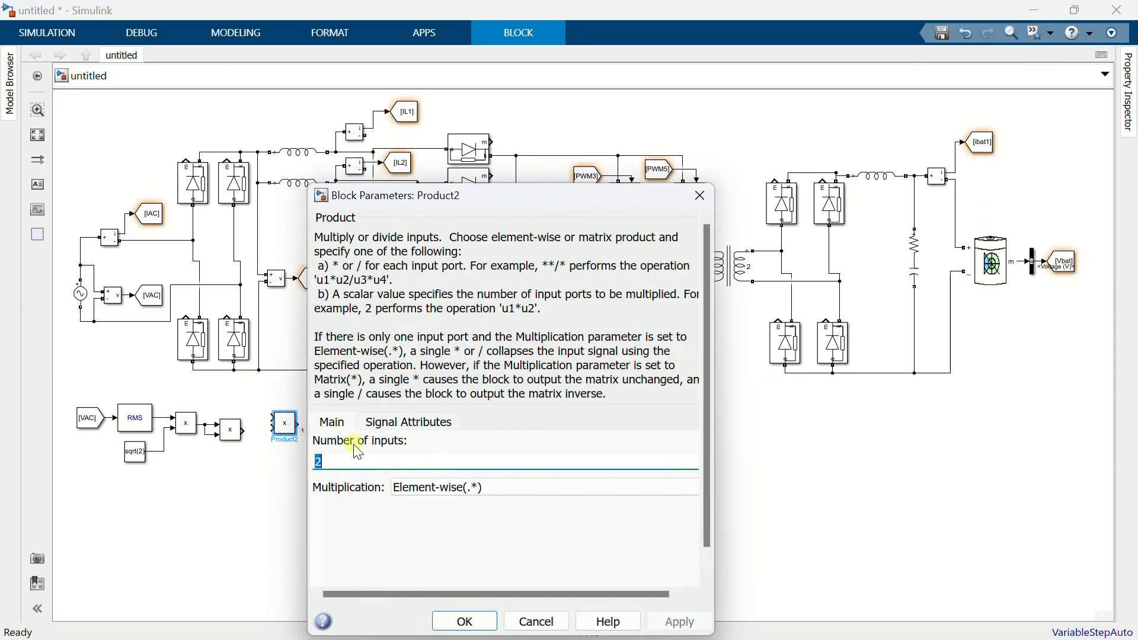
{"action": "type", "text": "*/"}
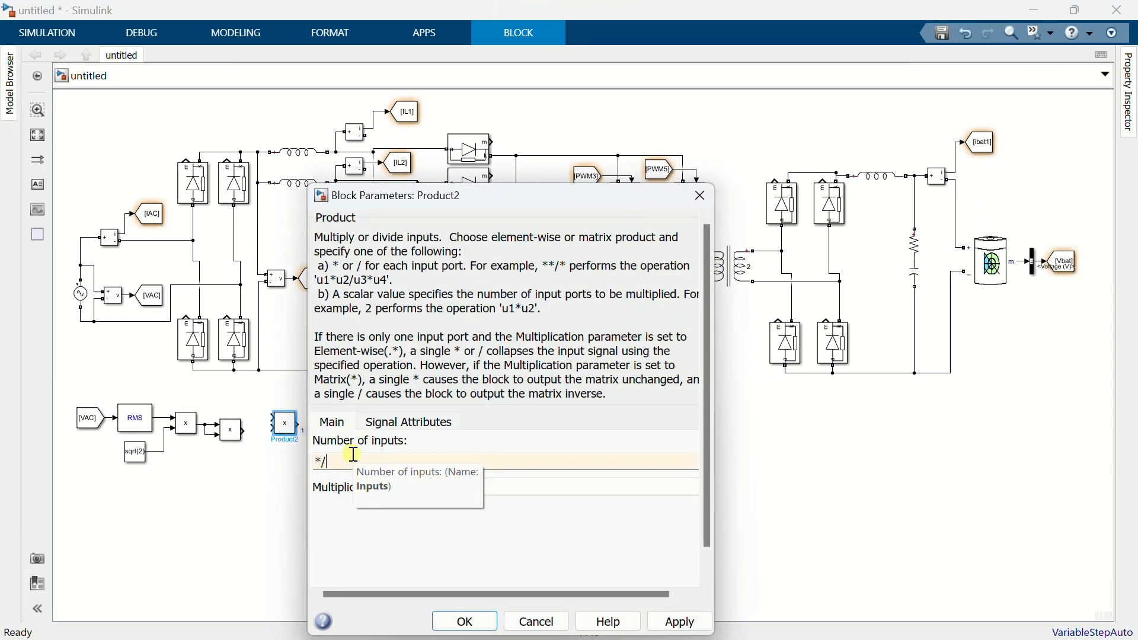
{"action": "left_click", "coordinate": [463, 620]}
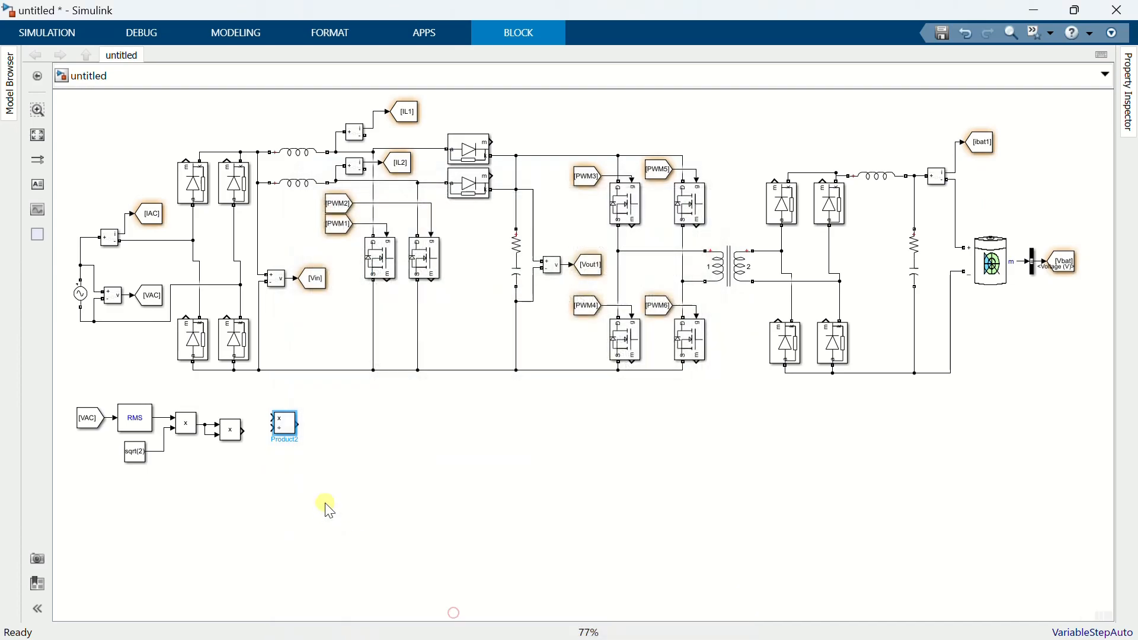
{"action": "left_click_drag", "start_coordinate": [274, 422], "coordinate": [208, 422]}
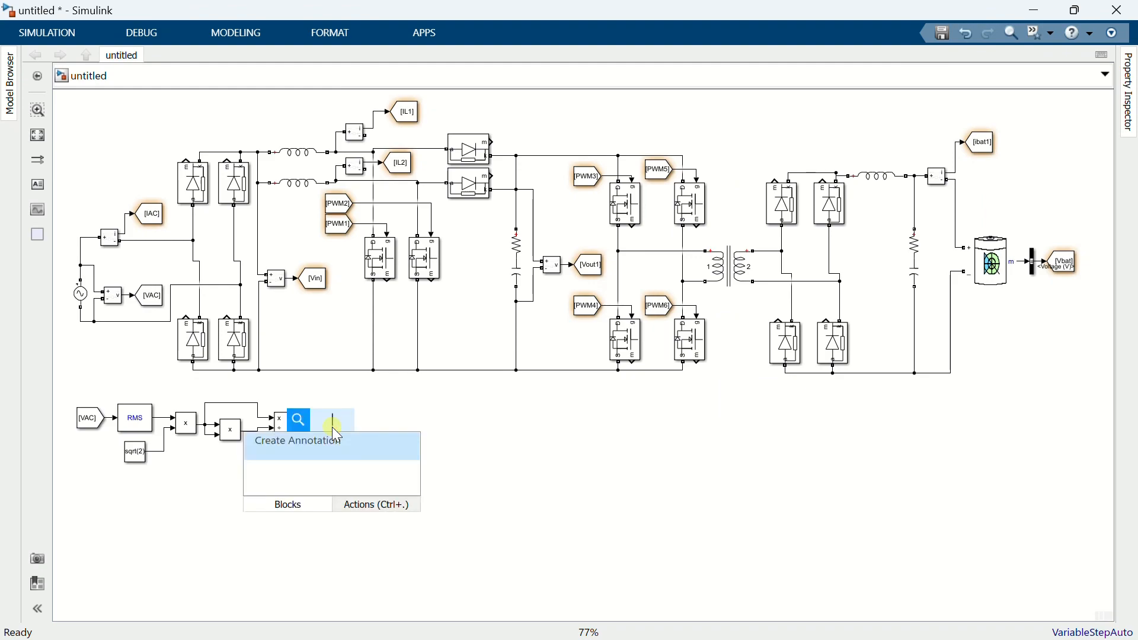
{"action": "left_click", "coordinate": [354, 390]}
- Add another Product block multiplying the divider's output by a From block with the Vin tag
{"action": "left_click_drag", "start_coordinate": [238, 434], "coordinate": [333, 423]}
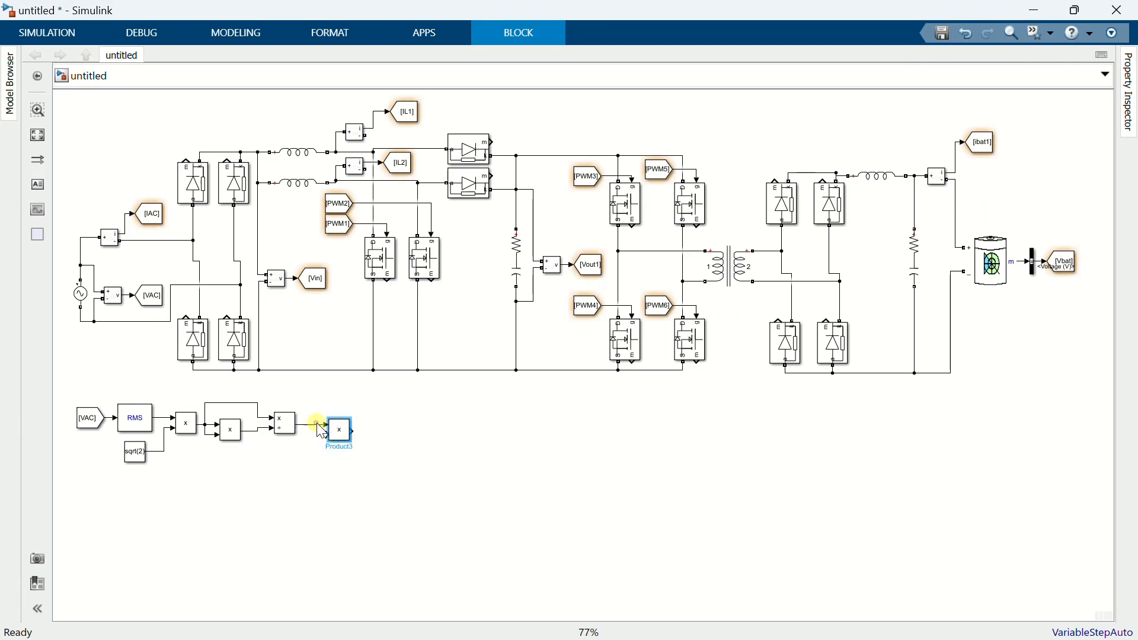
{"action": "left_click", "coordinate": [314, 278]}
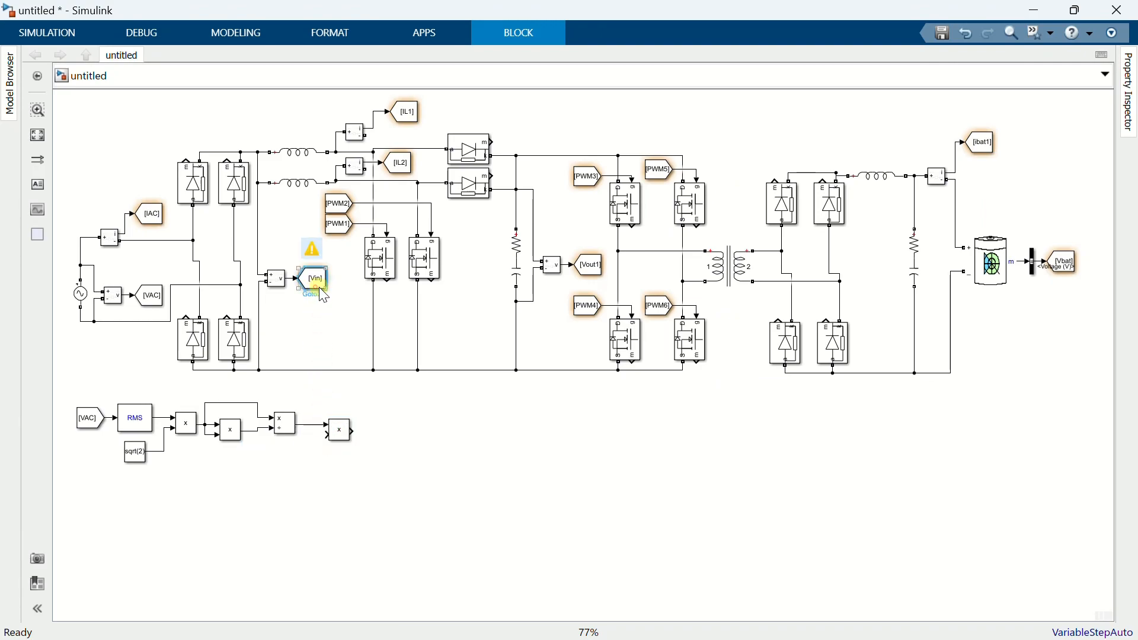
{"action": "left_click_drag", "start_coordinate": [337, 285], "coordinate": [308, 447]}
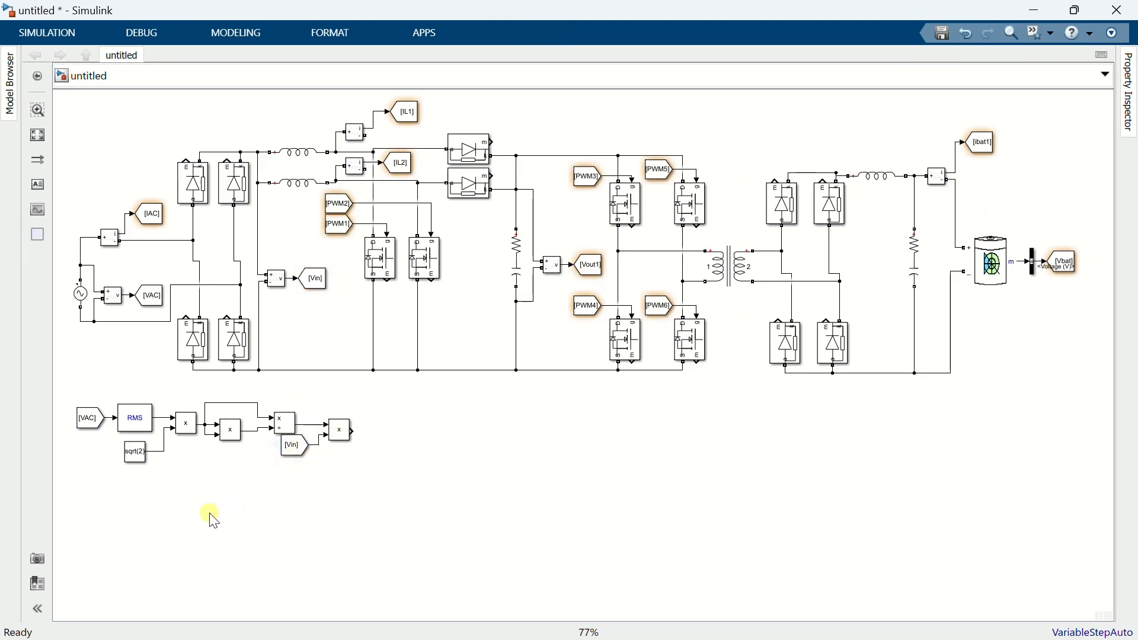
- Add a Constant block with value 400 in the free space below the VAC signal chain
{"action": "double_click", "coordinate": [83, 515]}
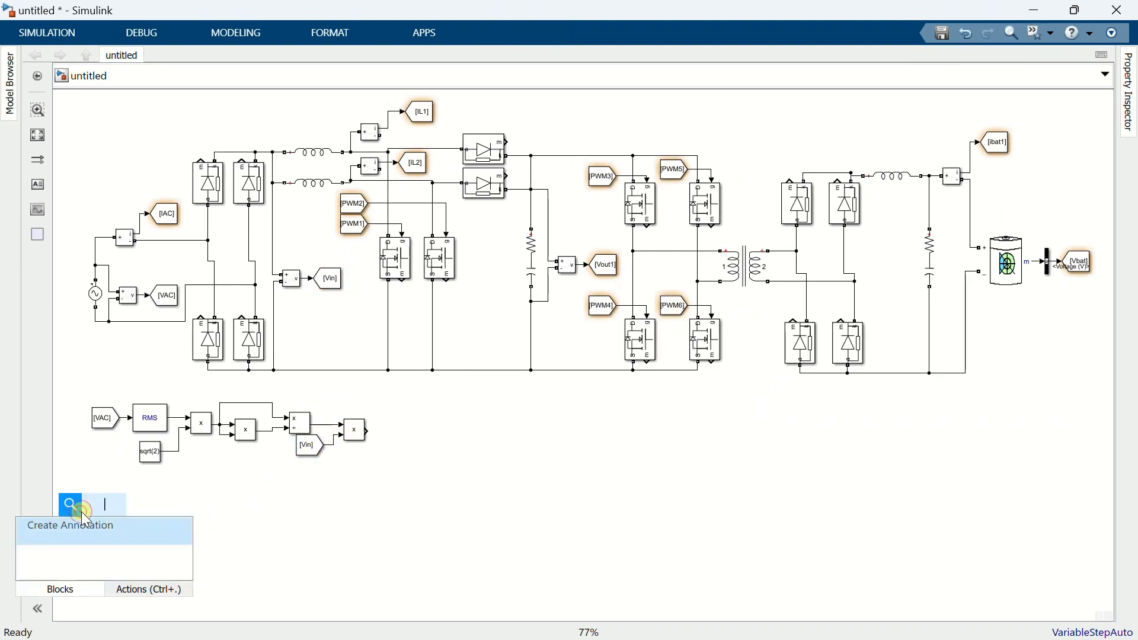
{"action": "type", "text": "con"}
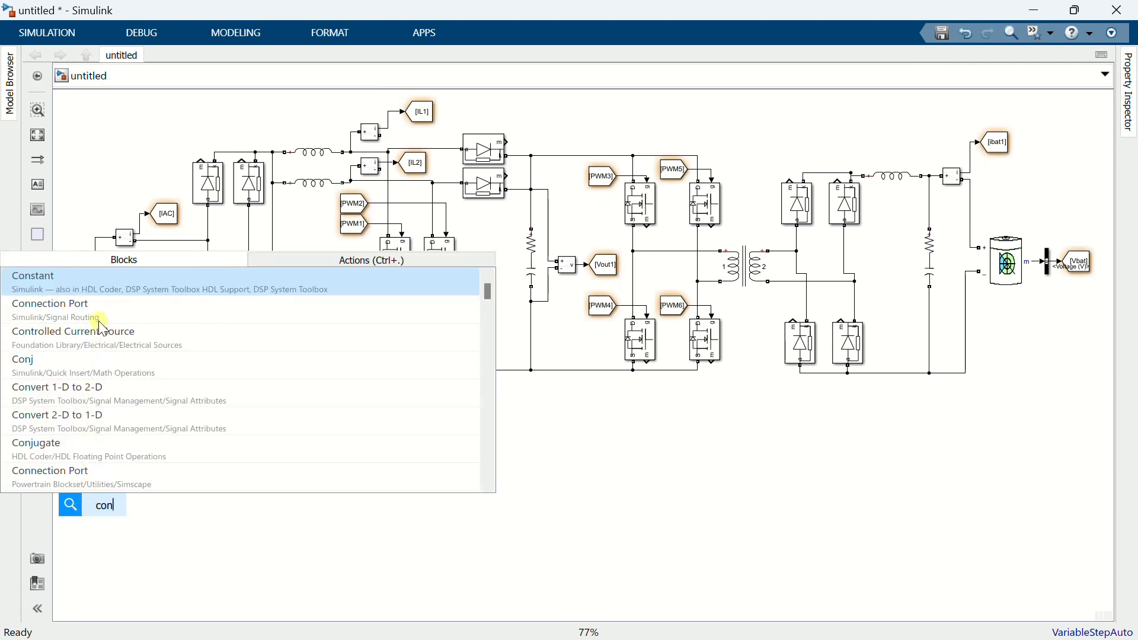
{"action": "left_click", "coordinate": [95, 287]}
{"action": "left_click_drag", "start_coordinate": [97, 516], "coordinate": [103, 500]}
{"action": "double_click", "coordinate": [102, 496]}
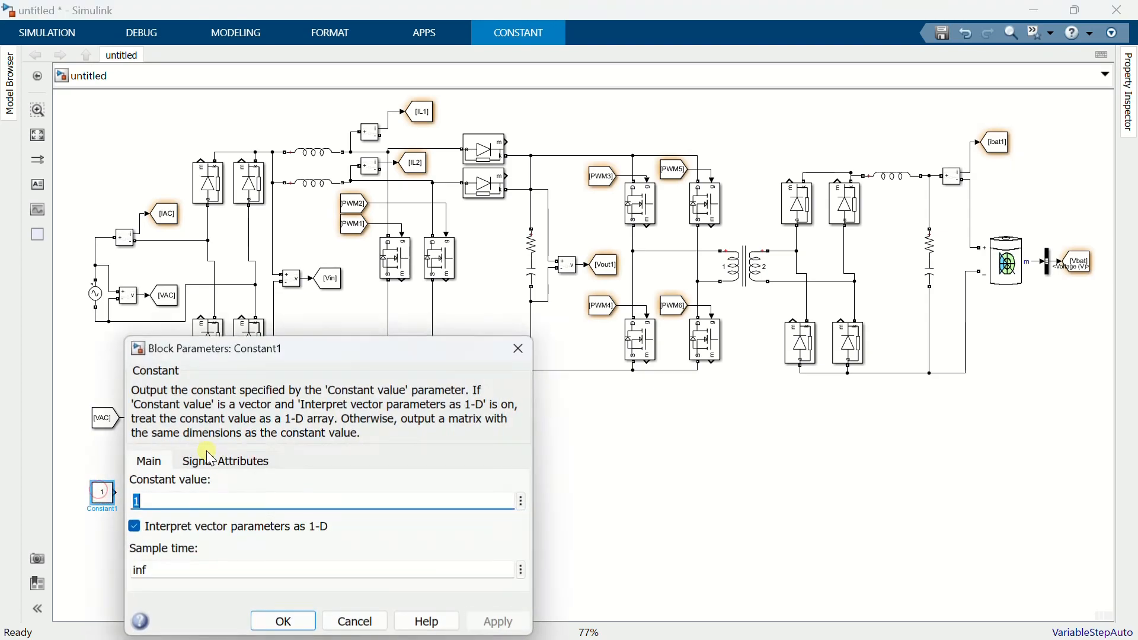
{"action": "type", "text": "400"}
{"action": "left_click", "coordinate": [268, 622]}
- Add a Sum block fed by the 400 constant and set its list of signs to |+-
{"action": "double_click", "coordinate": [170, 527]}
{"action": "type", "text": "Sum"}
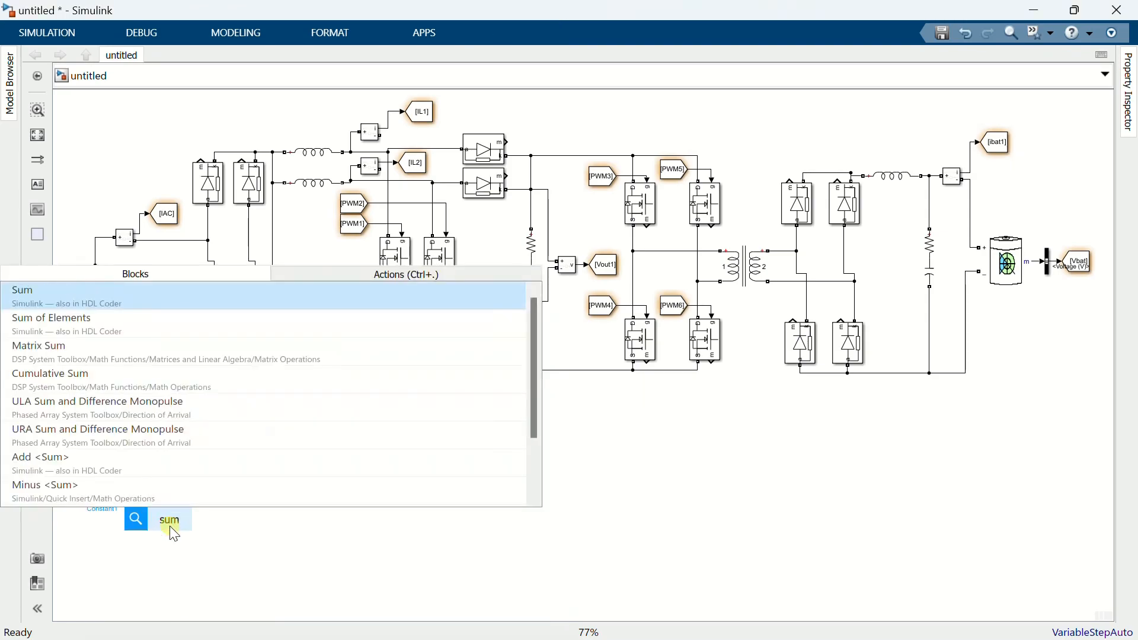
{"action": "left_click", "coordinate": [201, 302]}
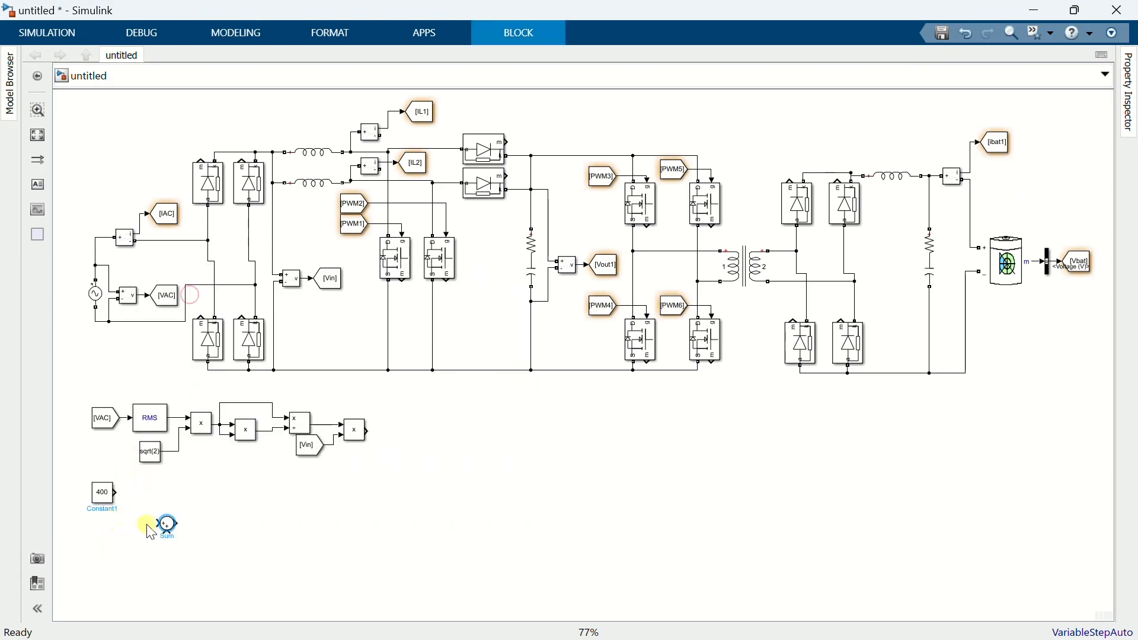
{"action": "left_click_drag", "start_coordinate": [166, 525], "coordinate": [138, 500]}
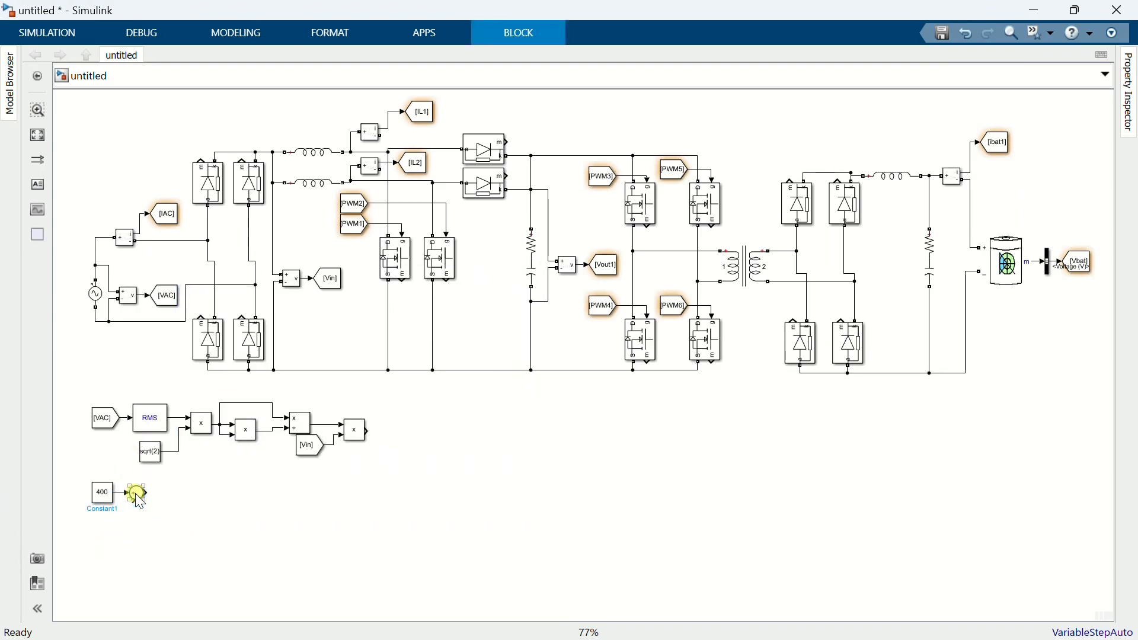
{"action": "double_click", "coordinate": [137, 495]}
{"action": "left_click", "coordinate": [250, 450]}
{"action": "key", "text": "BackSpace"}
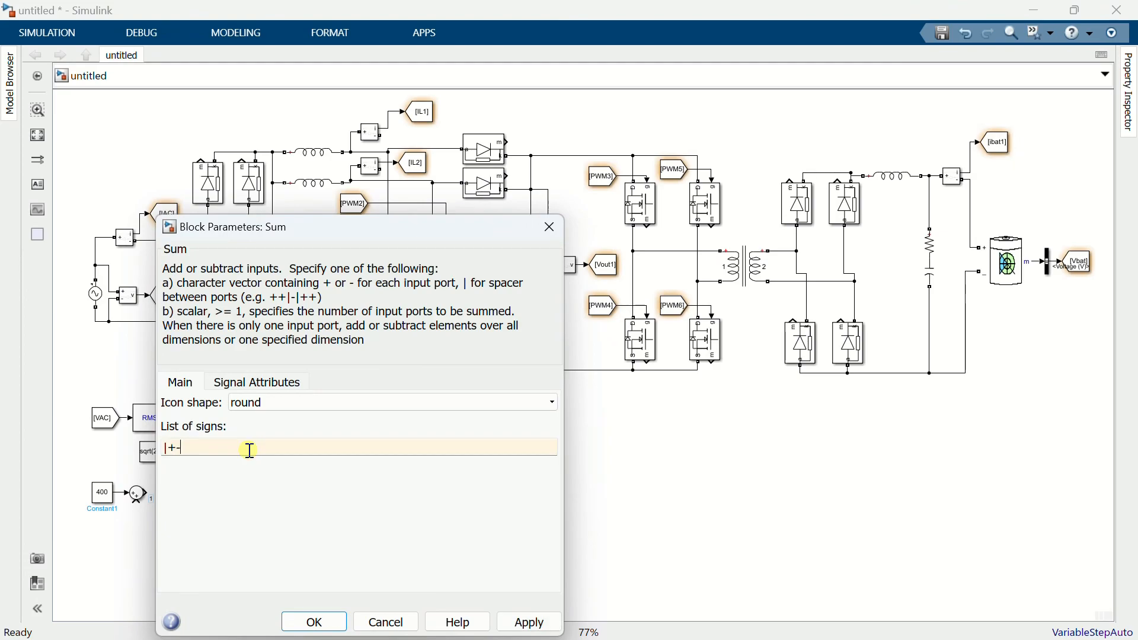
{"action": "left_click", "coordinate": [301, 623]}
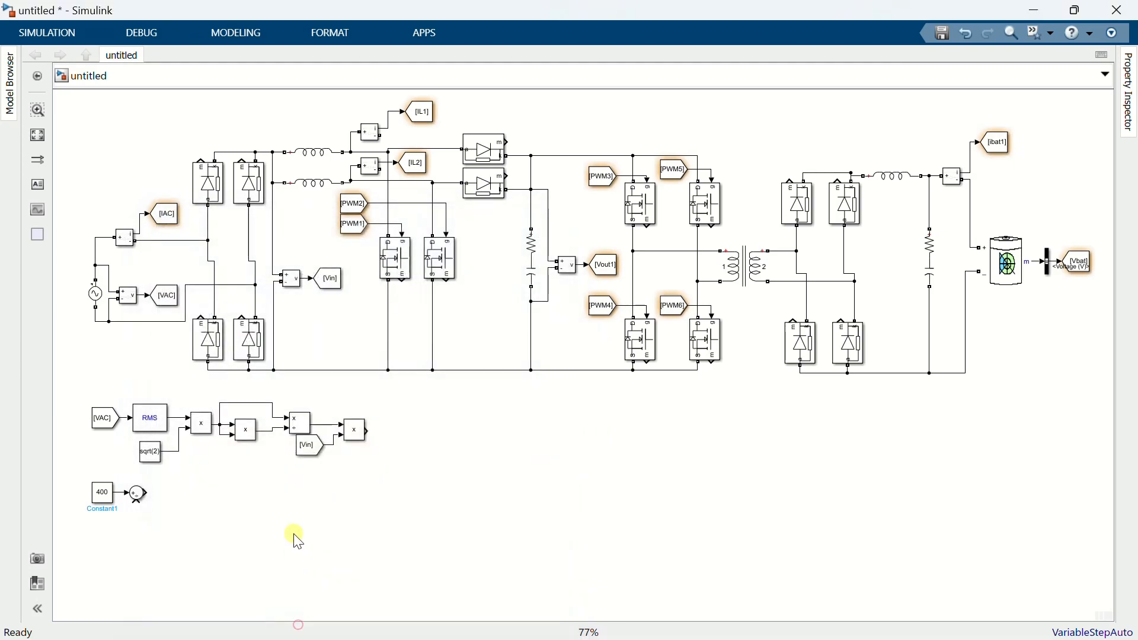
- Create a From block for the Vout1 tag below the 400 constant and connect it to the Sum block's minus input
{"action": "left_click", "coordinate": [610, 268]}
{"action": "double_click", "coordinate": [605, 262]}
{"action": "mouse_move", "coordinate": [624, 273]}
{"action": "left_mouse_down"}
{"action": "mouse_move", "coordinate": [592, 304]}
{"action": "mouse_move", "coordinate": [133, 540]}
{"action": "mouse_move", "coordinate": [104, 529]}
{"action": "mouse_move", "coordinate": [138, 501]}
{"action": "left_mouse_up"}
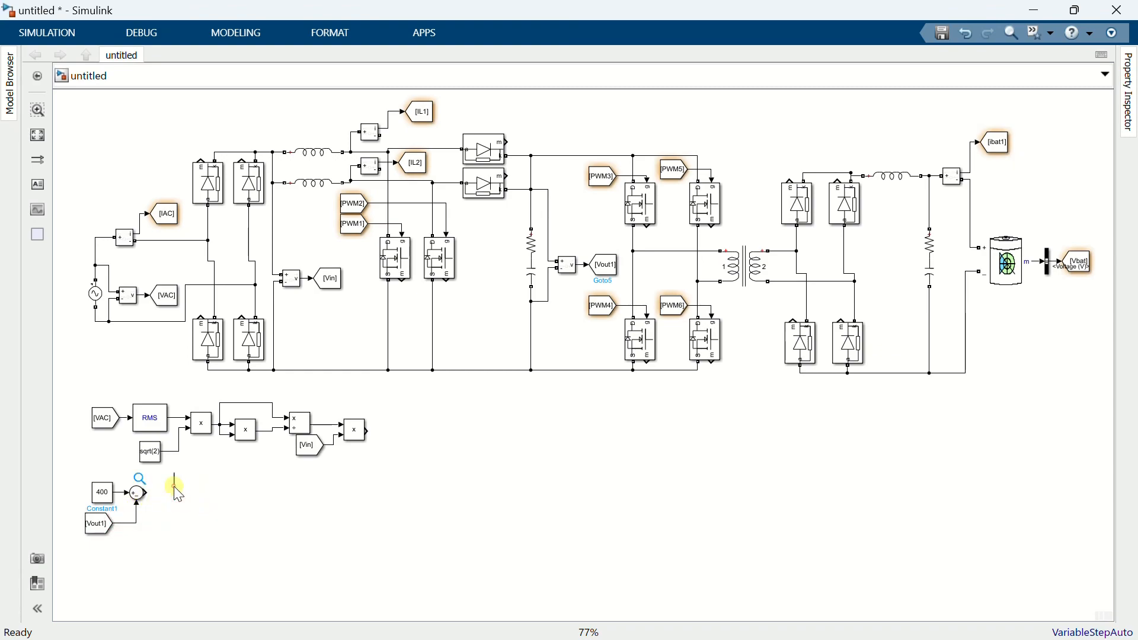
- Add a PID Controller block after the Sum block and connect the error signal to its input
{"action": "double_click", "coordinate": [174, 487]}
{"action": "type", "text": "pid"}
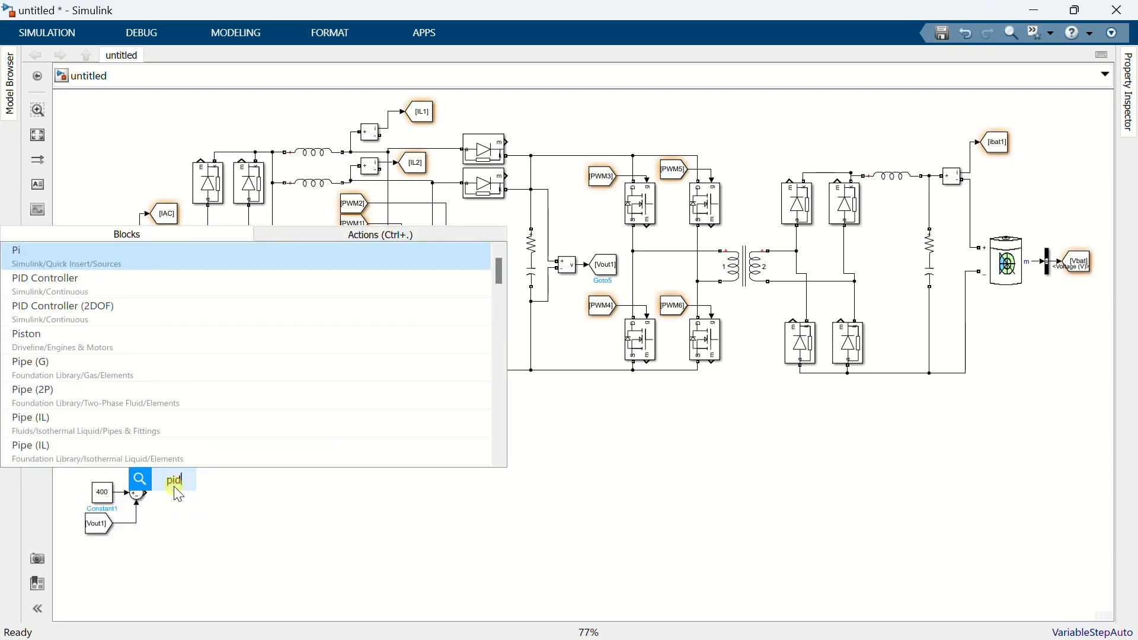
{"action": "left_click", "coordinate": [115, 255]}
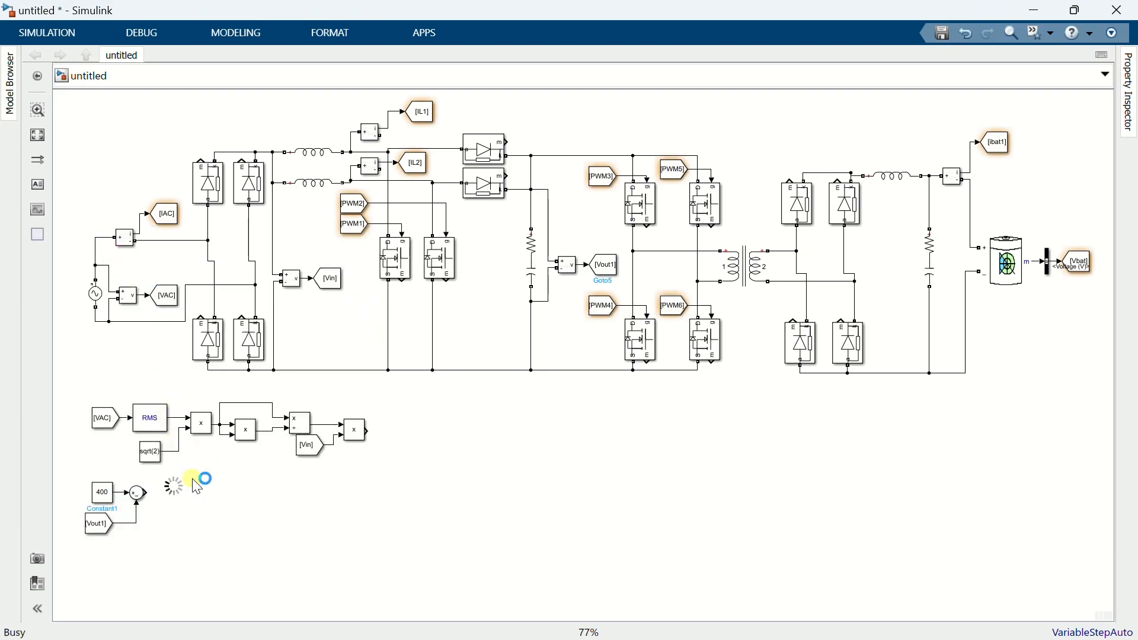
{"action": "left_click_drag", "start_coordinate": [168, 486], "coordinate": [169, 494]}
{"action": "left_click", "coordinate": [153, 492]}
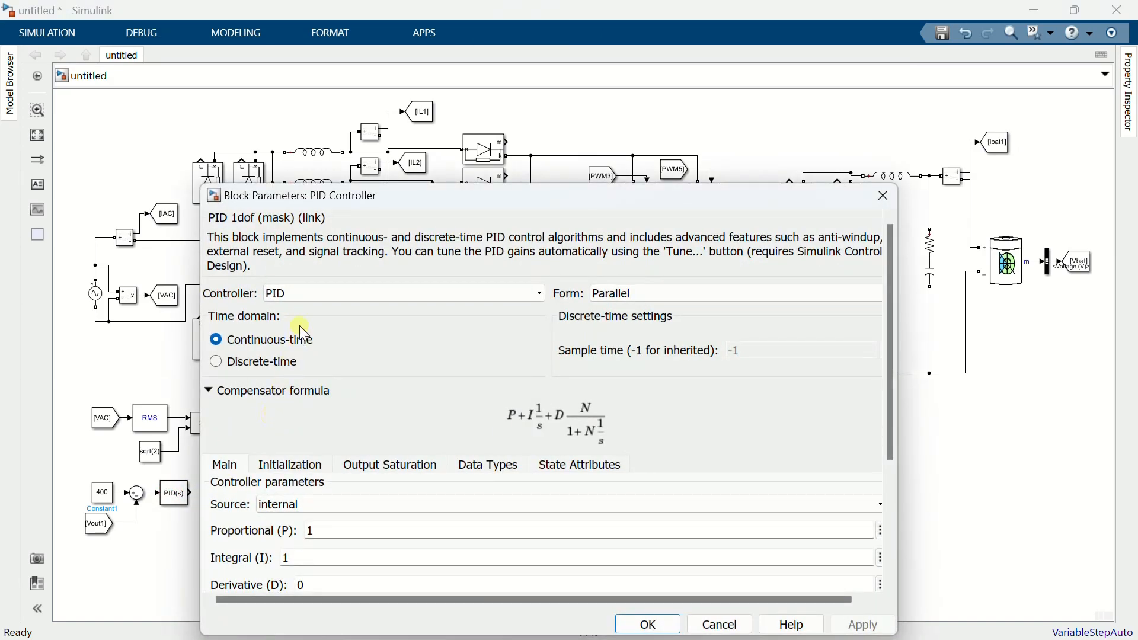
- Switch the PID Controller block to type PI and set proportional gain to 0.25 and integral gain to 30
{"action": "left_click", "coordinate": [298, 295]}
{"action": "left_click", "coordinate": [299, 324]}
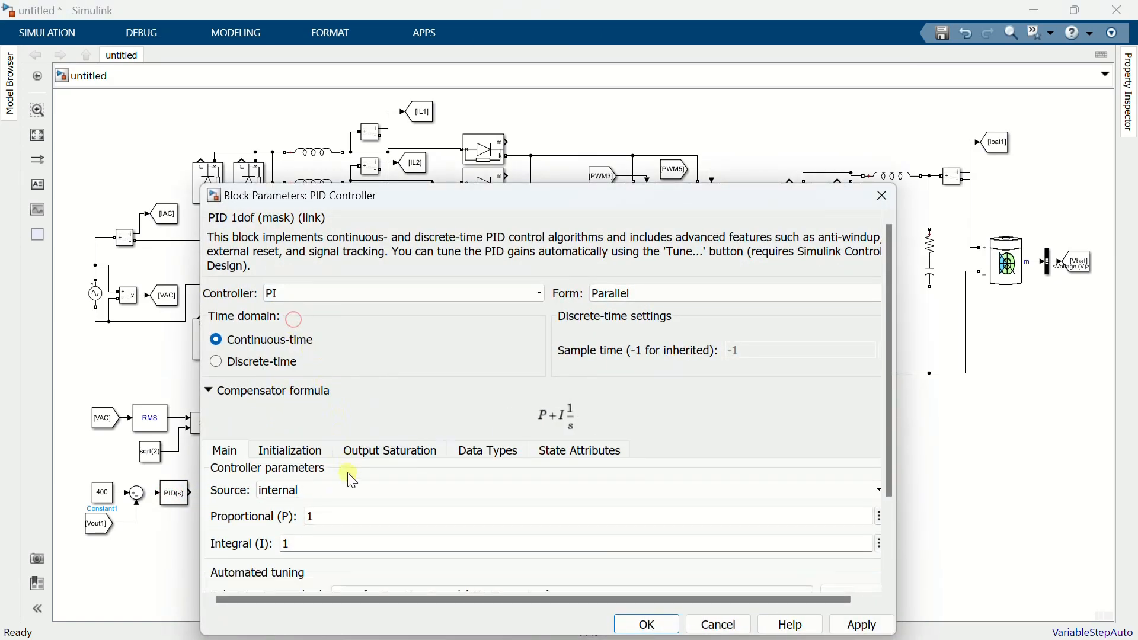
{"action": "type", "text": "0.25"}
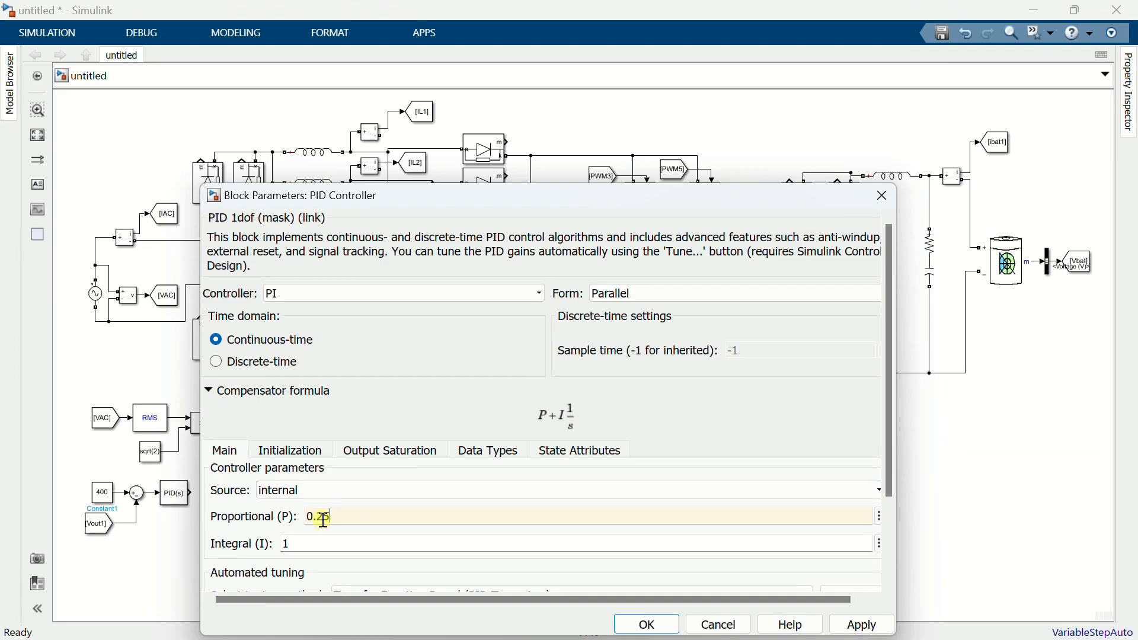
{"action": "double_click", "coordinate": [320, 548]}
{"action": "type", "text": "30"}
{"action": "left_click", "coordinate": [646, 624]}
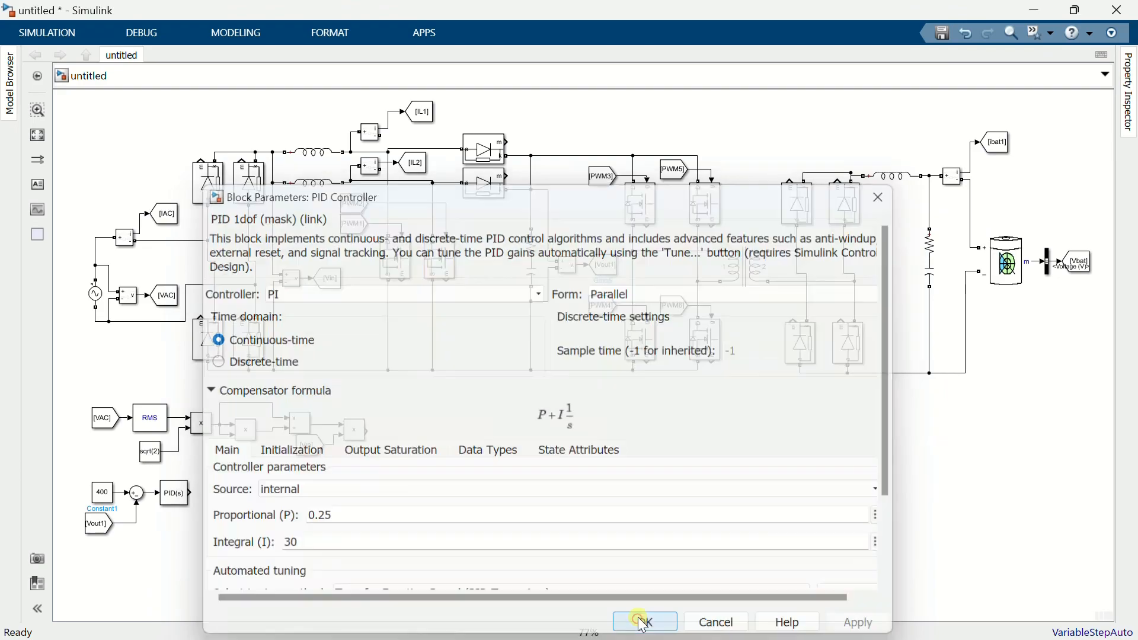
- Copy the Product block to the end of the VAC chain and feed it with the previous product and the PI controller output
{"action": "left_click_drag", "start_coordinate": [356, 431], "coordinate": [396, 450]}
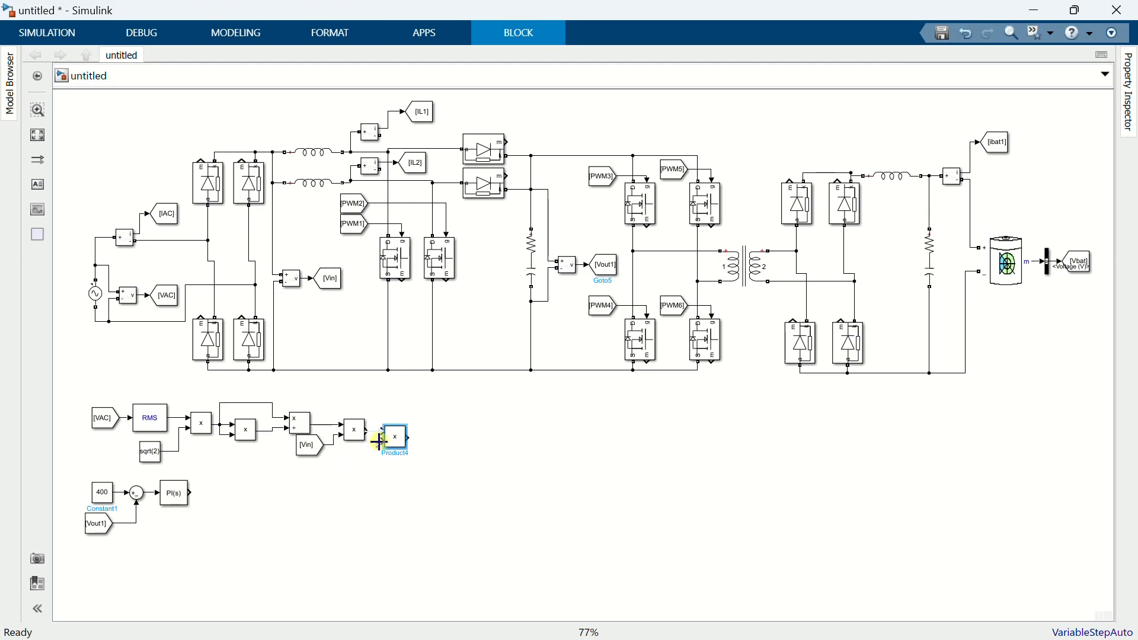
{"action": "left_click_drag", "start_coordinate": [405, 441], "coordinate": [415, 435]}
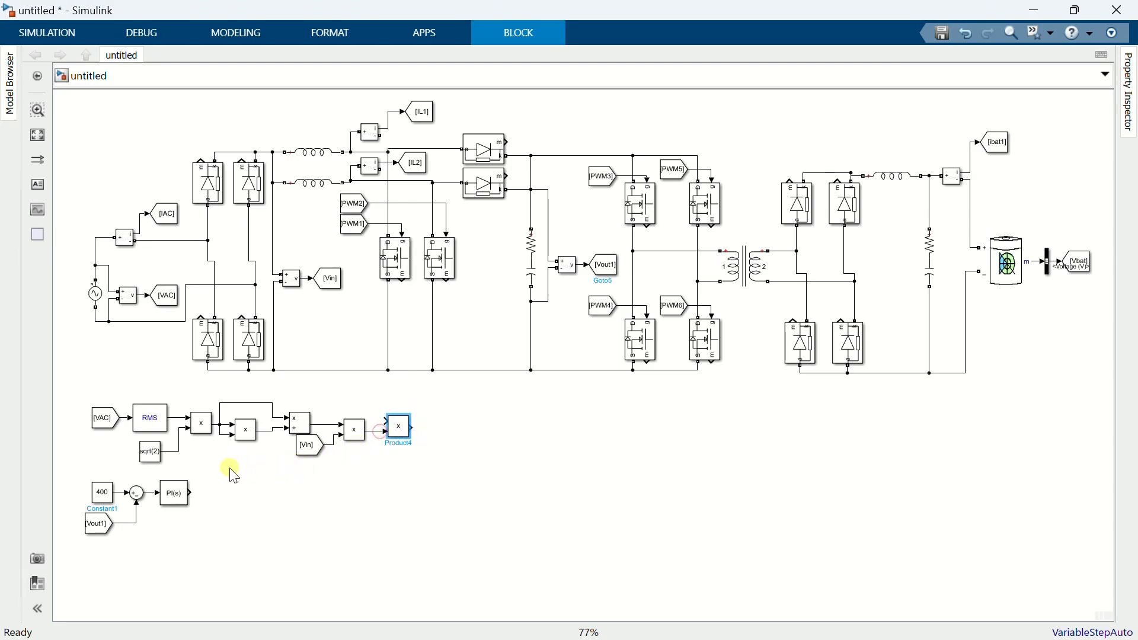
{"action": "left_click_drag", "start_coordinate": [194, 492], "coordinate": [388, 426]}
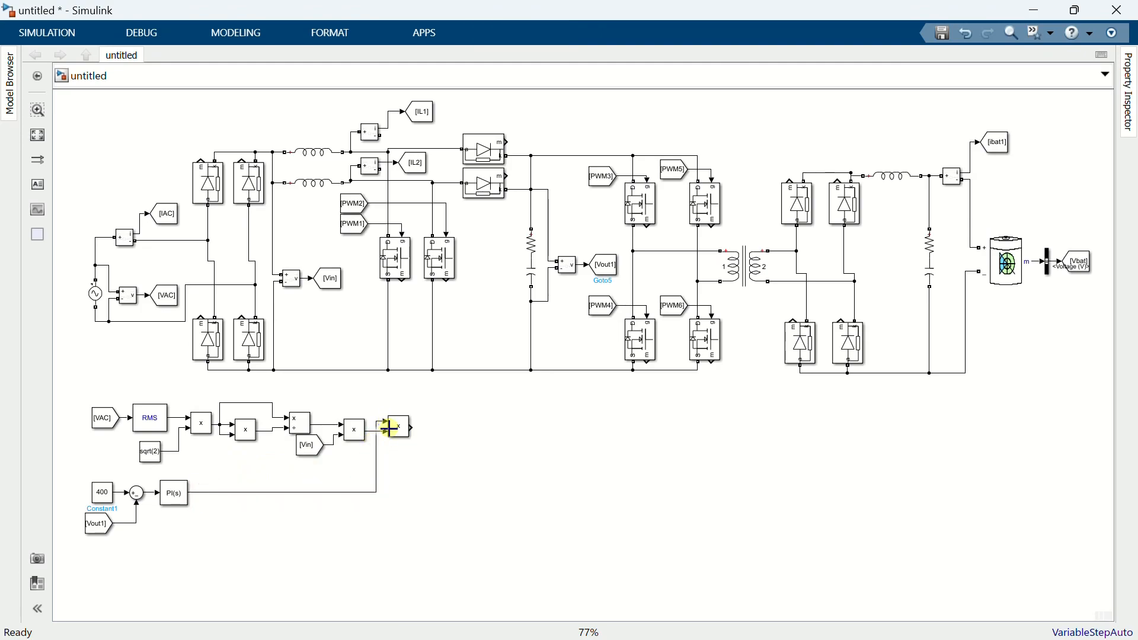
{"action": "left_click", "coordinate": [402, 436]}
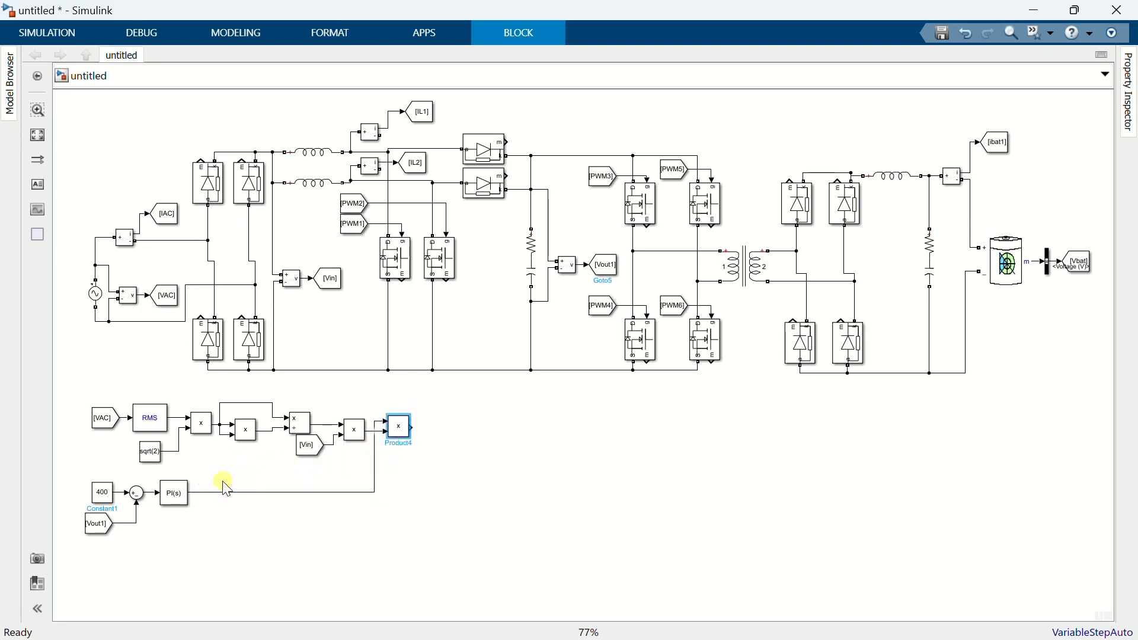
- Move the 400 V reference, Vout1, Sum and PI controller blocks closer beneath the VAC signal chain
{"action": "left_click_drag", "start_coordinate": [79, 474], "coordinate": [189, 537]}
{"action": "left_click_drag", "start_coordinate": [173, 498], "coordinate": [287, 477]}
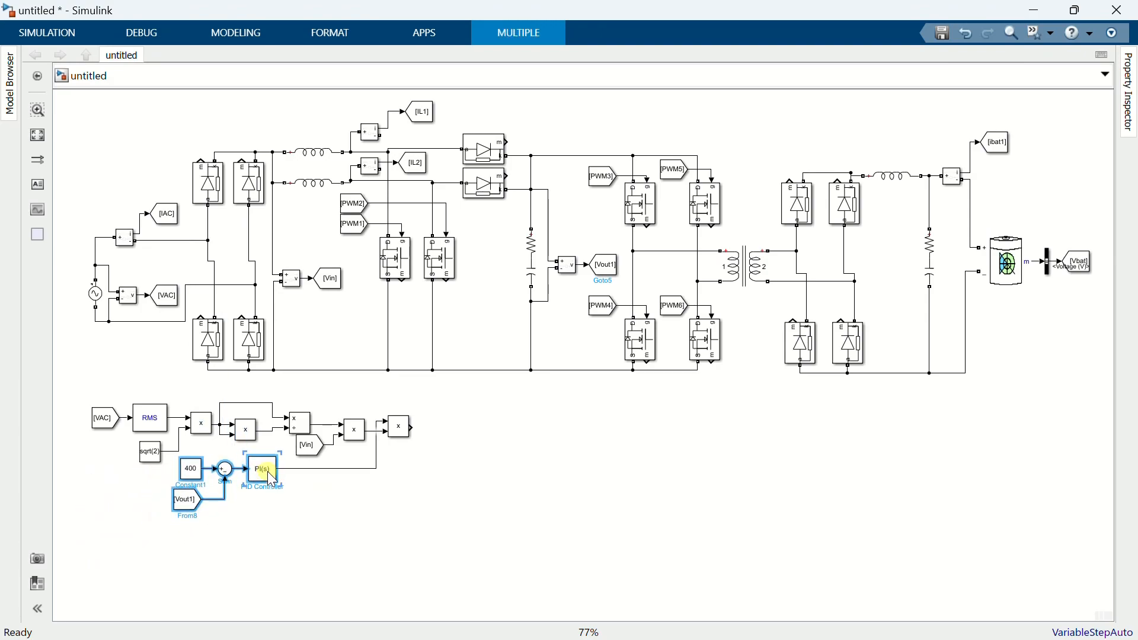
{"action": "left_click", "coordinate": [334, 529]}
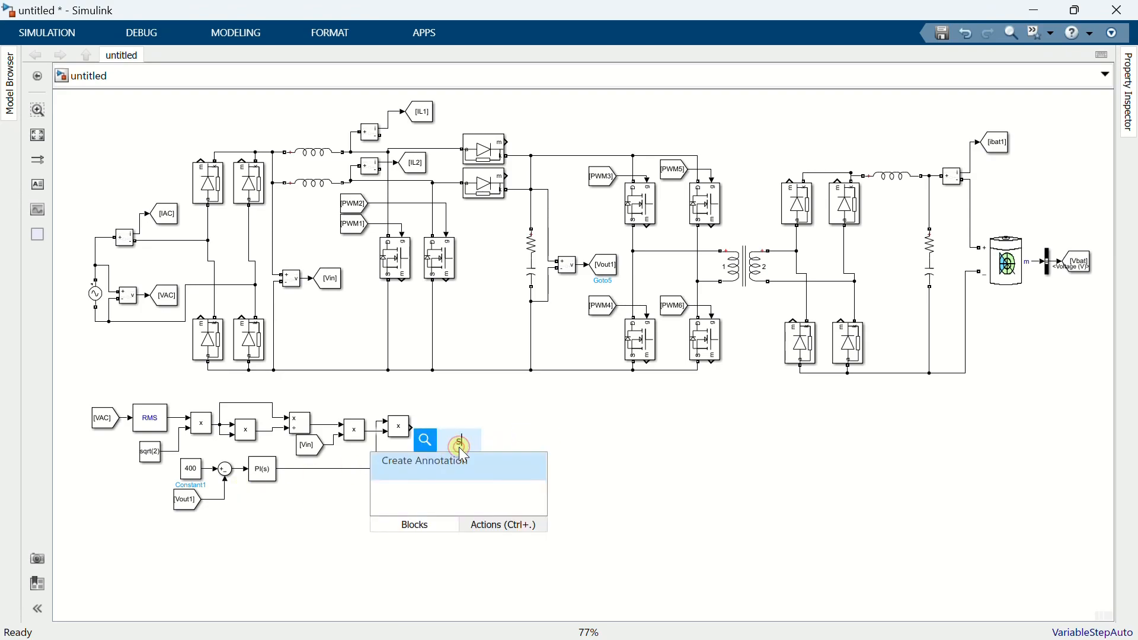
- Add a Sum block beyond the last Product block and set its list of signs to |+-
{"action": "type", "text": "sum"}
{"action": "key", "text": "Return"}
{"action": "left_click_drag", "start_coordinate": [457, 446], "coordinate": [463, 409]}
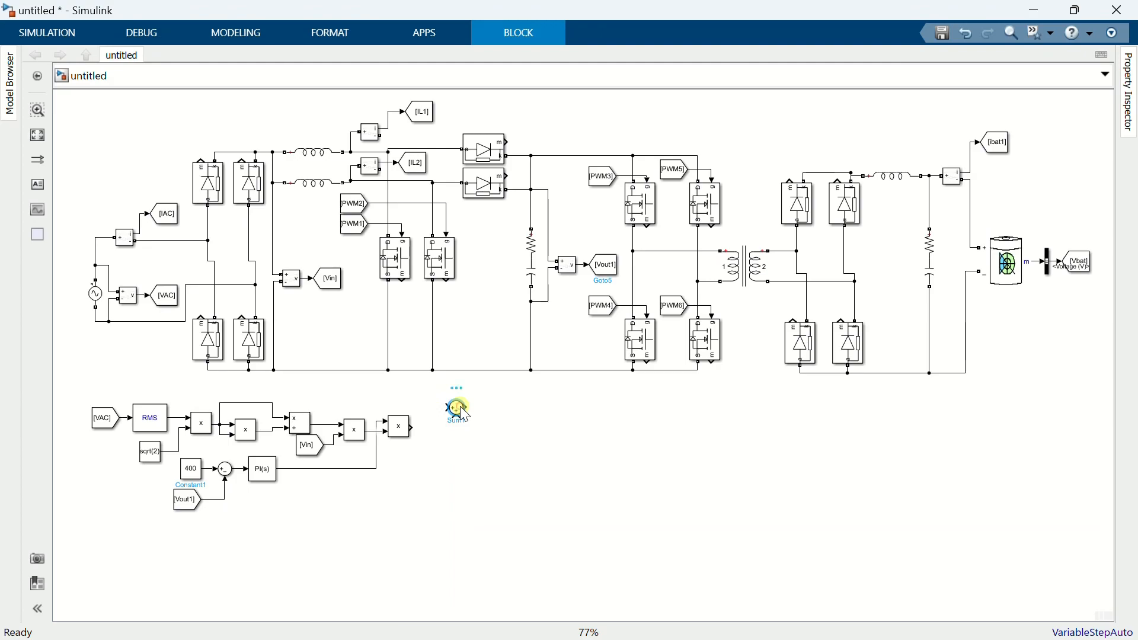
{"action": "double_click", "coordinate": [464, 416]}
{"action": "double_click", "coordinate": [524, 430]}
{"action": "type", "text": "|+-"}
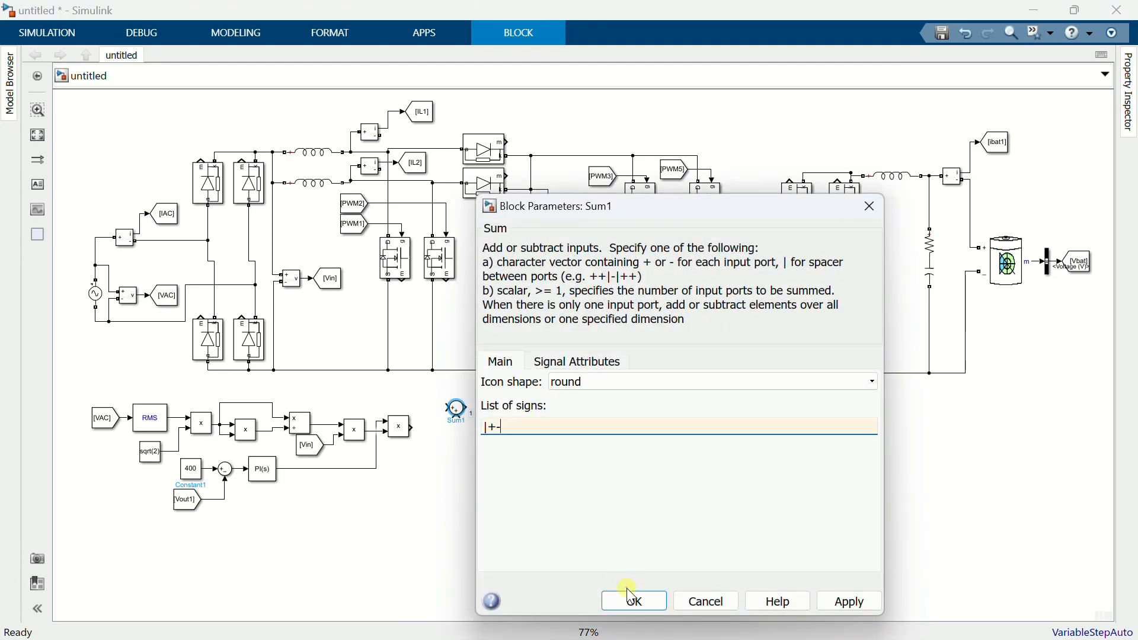
{"action": "left_click", "coordinate": [632, 593]}
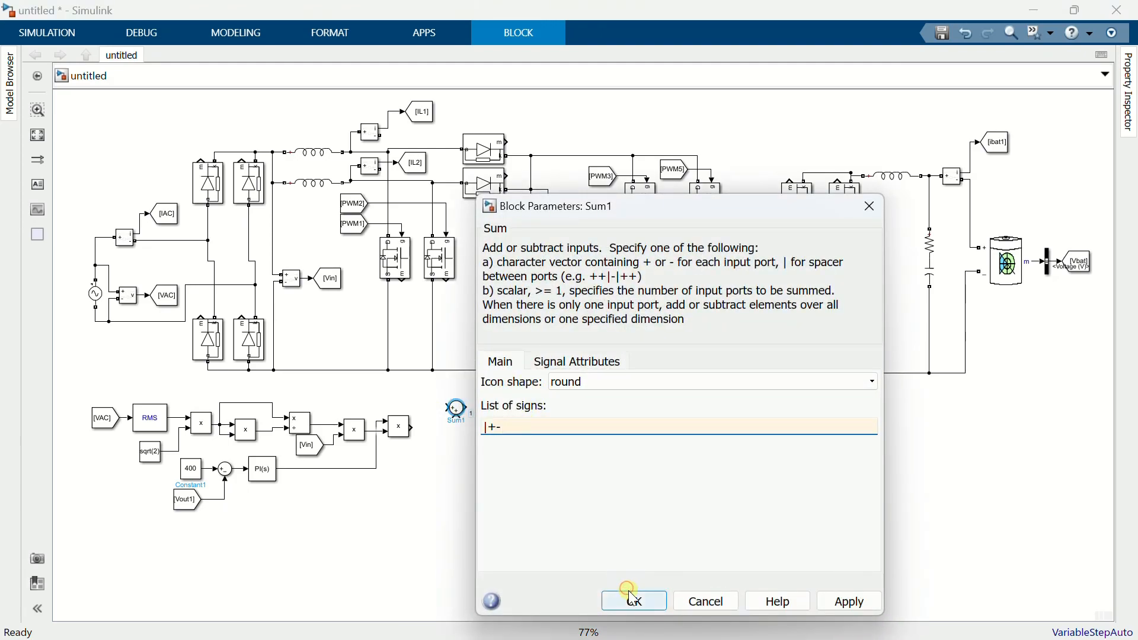
- Duplicate the new Sum block below itself and connect the last product's output to the plus inputs of both
{"action": "left_click_drag", "start_coordinate": [460, 417], "coordinate": [457, 458]}
{"action": "left_click_drag", "start_coordinate": [413, 427], "coordinate": [450, 409]}
{"action": "left_click_drag", "start_coordinate": [453, 458], "coordinate": [430, 427]}
- Create From blocks for the IL1 and IL2 tags and connect them to the minus inputs of the upper and lower Sum blocks
{"action": "left_click", "coordinate": [428, 112]}
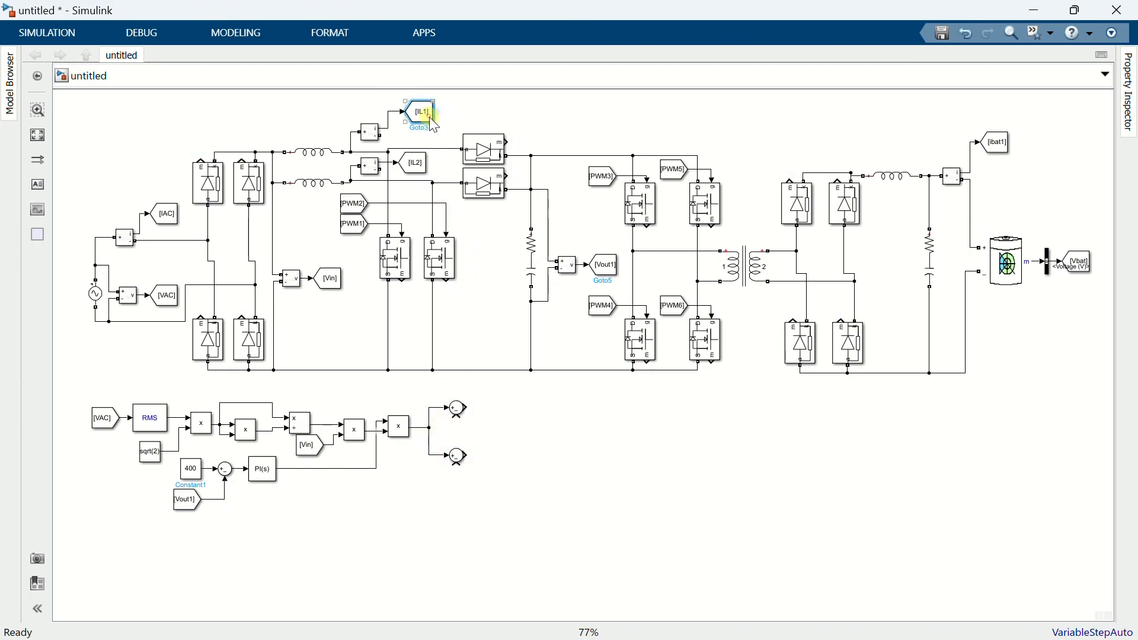
{"action": "mouse_move", "coordinate": [438, 112]}
{"action": "left_mouse_down"}
{"action": "mouse_move", "coordinate": [414, 429]}
{"action": "mouse_move", "coordinate": [426, 439]}
{"action": "mouse_move", "coordinate": [457, 419]}
{"action": "left_mouse_up"}
{"action": "left_click_drag", "start_coordinate": [486, 468], "coordinate": [478, 415]}
{"action": "left_click", "coordinate": [425, 495]}
{"action": "left_click_drag", "start_coordinate": [446, 454], "coordinate": [420, 438]}
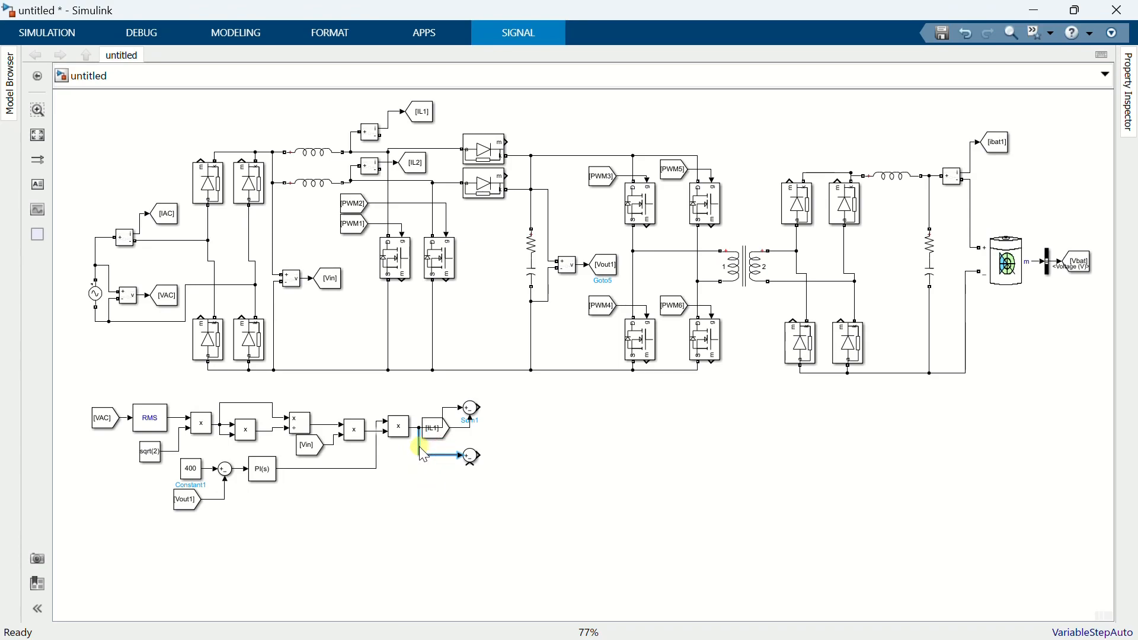
{"action": "left_click_drag", "start_coordinate": [432, 425], "coordinate": [442, 425]}
{"action": "left_click", "coordinate": [413, 162]}
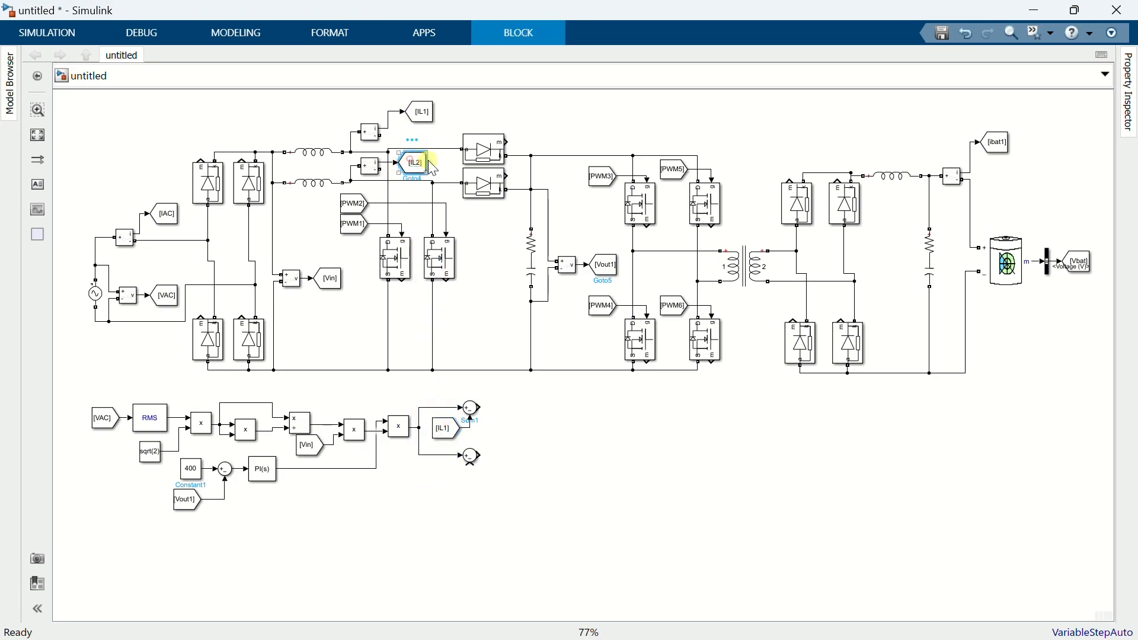
{"action": "left_click_drag", "start_coordinate": [430, 160], "coordinate": [444, 472]}
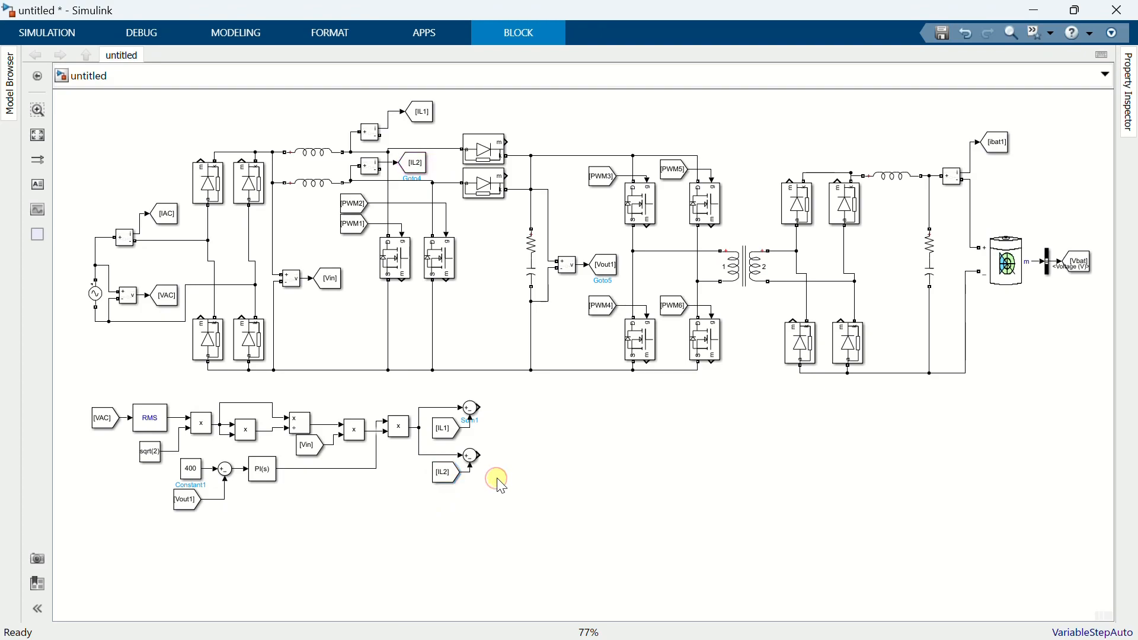
- Add a Transfer Fcn block in the free space beside the two current-error Sum blocks
{"action": "double_click", "coordinate": [511, 455]}
{"action": "type", "text": "trans"}
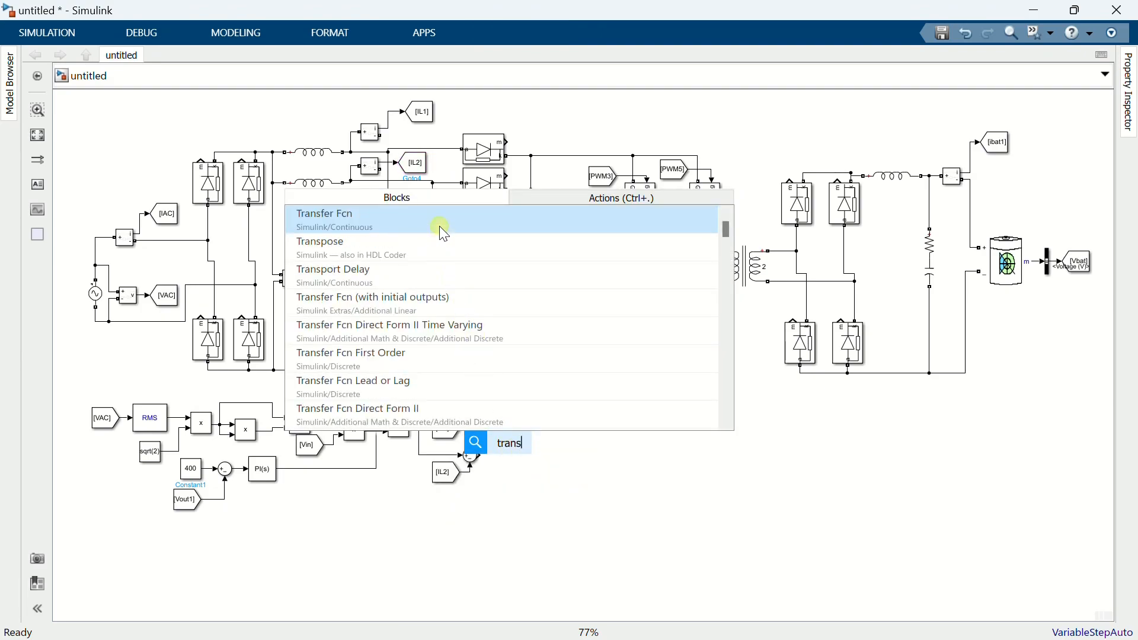
{"action": "left_click", "coordinate": [444, 233]}
{"action": "left_click_drag", "start_coordinate": [514, 460], "coordinate": [534, 465]}
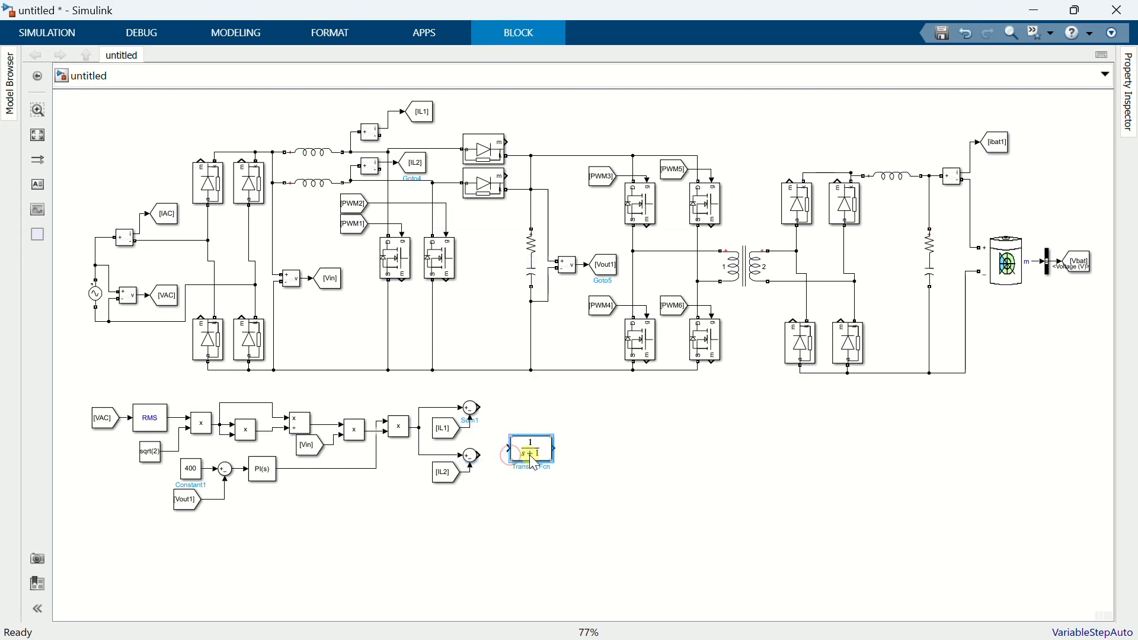
- Set the Transfer Fcn numerator coefficients to [10 1 10*98696.04]
{"action": "double_click", "coordinate": [534, 466]}
{"action": "left_click", "coordinate": [578, 446]}
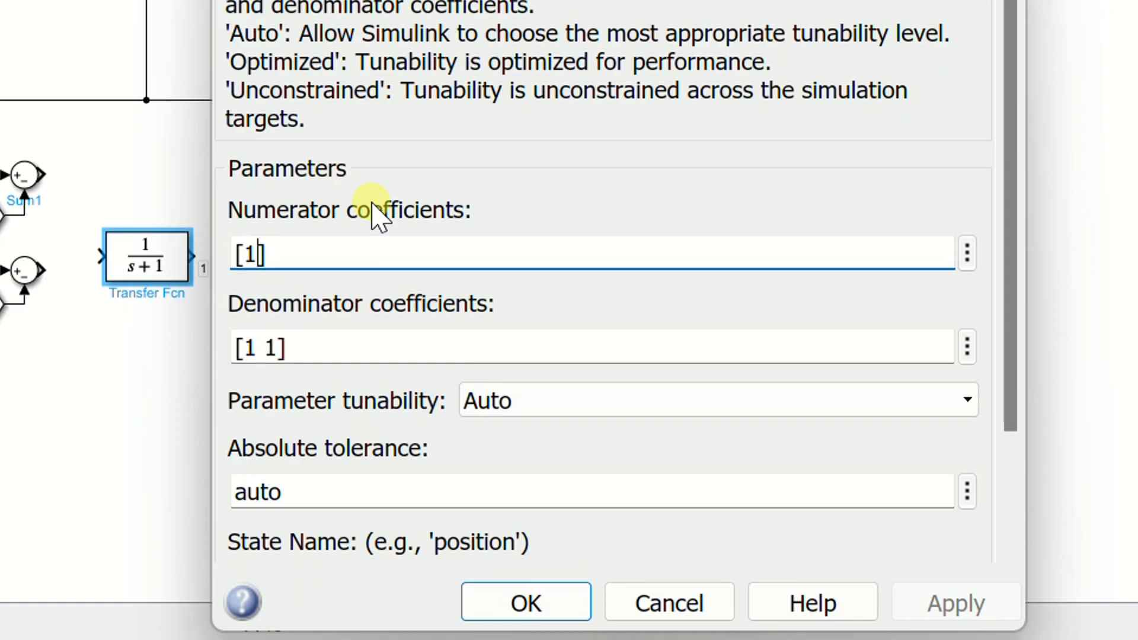
{"action": "type", "text": "0 "}
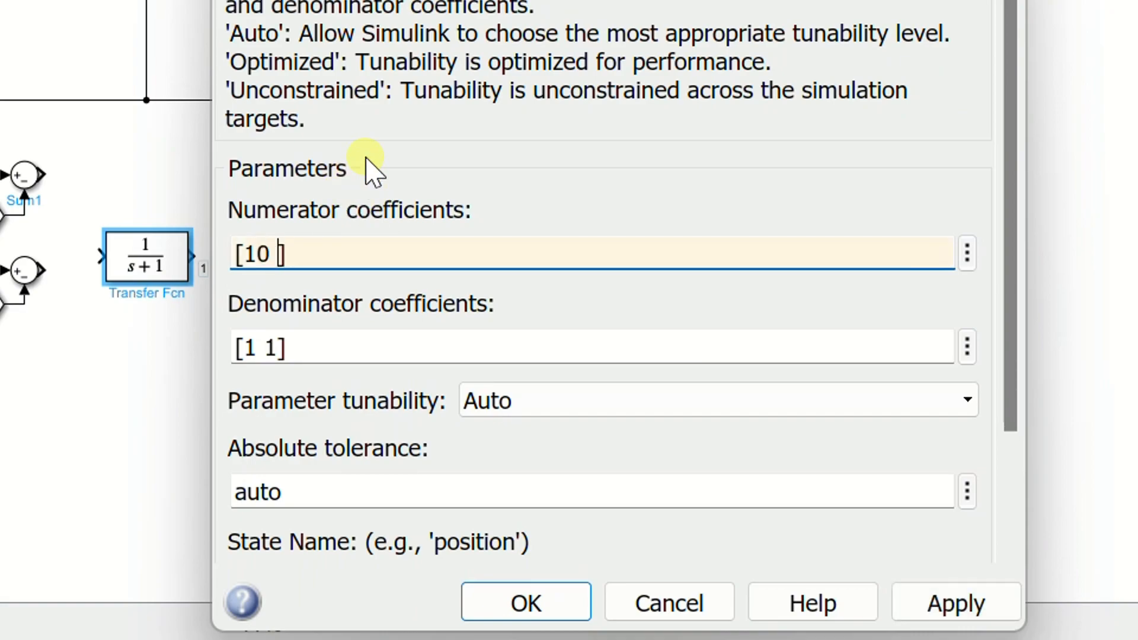
{"action": "type", "text": "1 10"}
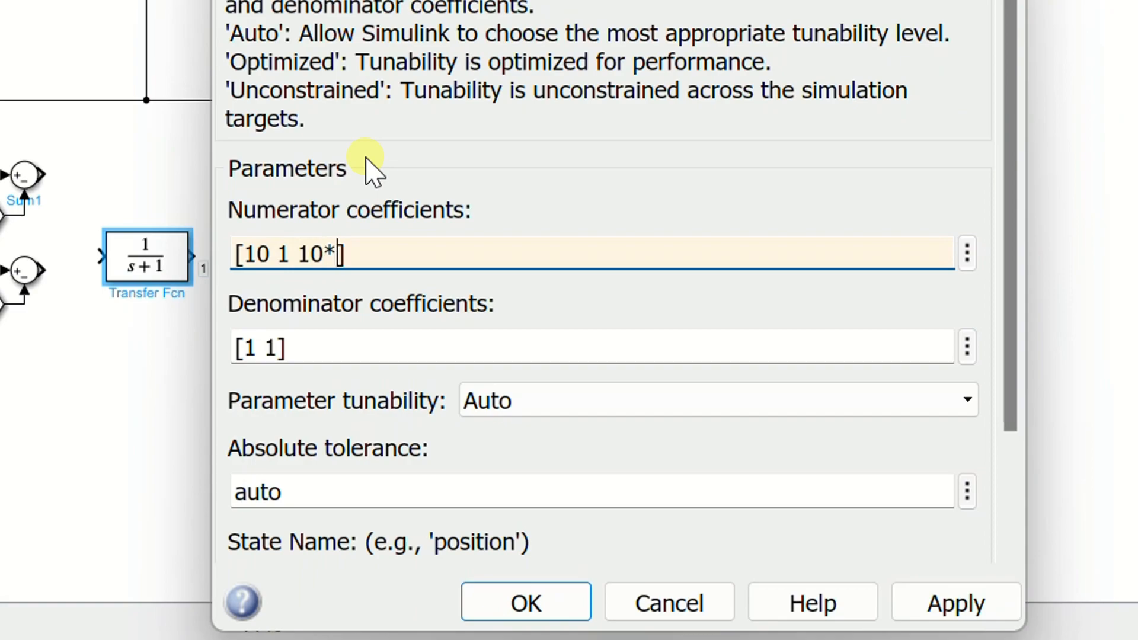
{"action": "type", "text": "*98"}
{"action": "type", "text": "696"}
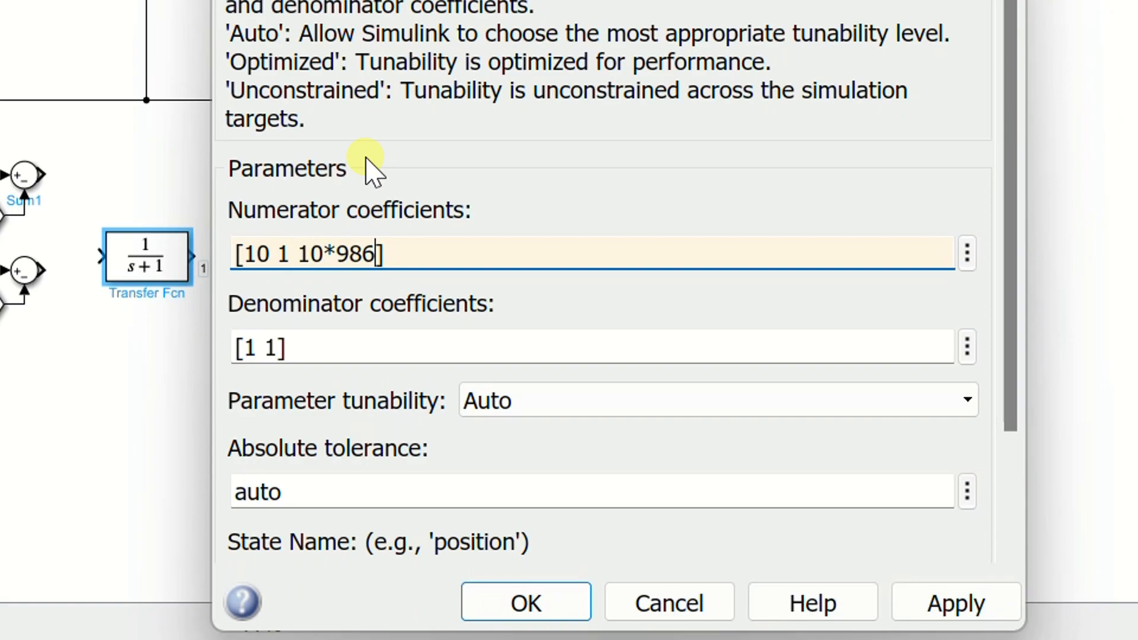
{"action": "type", "text": ".04"}
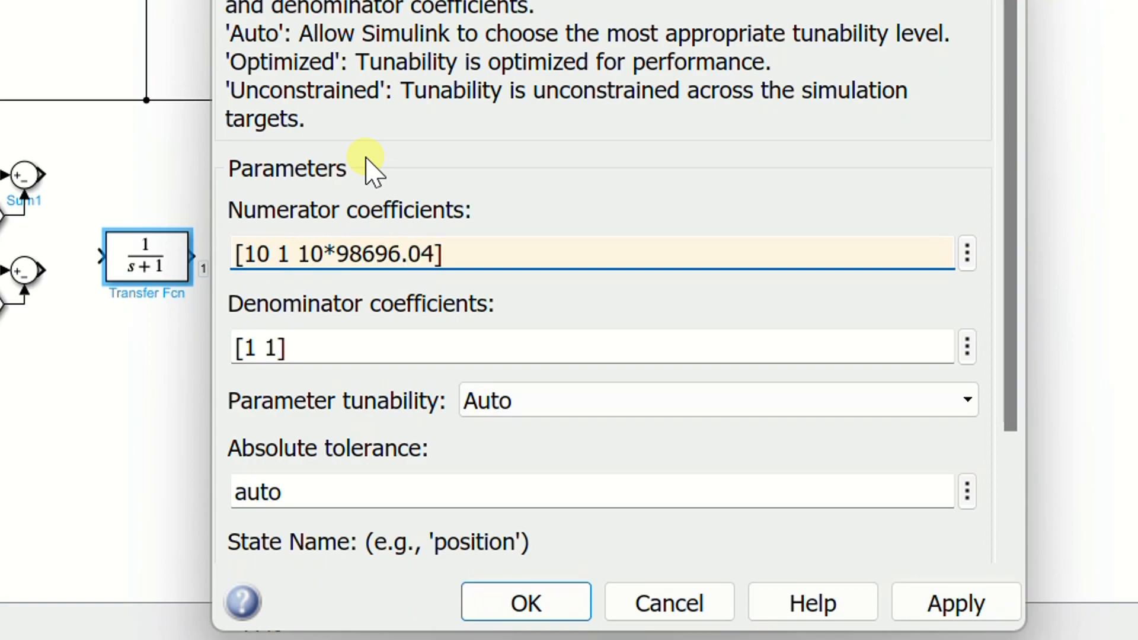
- Set the Transfer Fcn denominator coefficients to [1 0 98696.04] and apply the parameters
{"action": "left_click", "coordinate": [335, 348]}
{"action": "key", "text": "Left"}
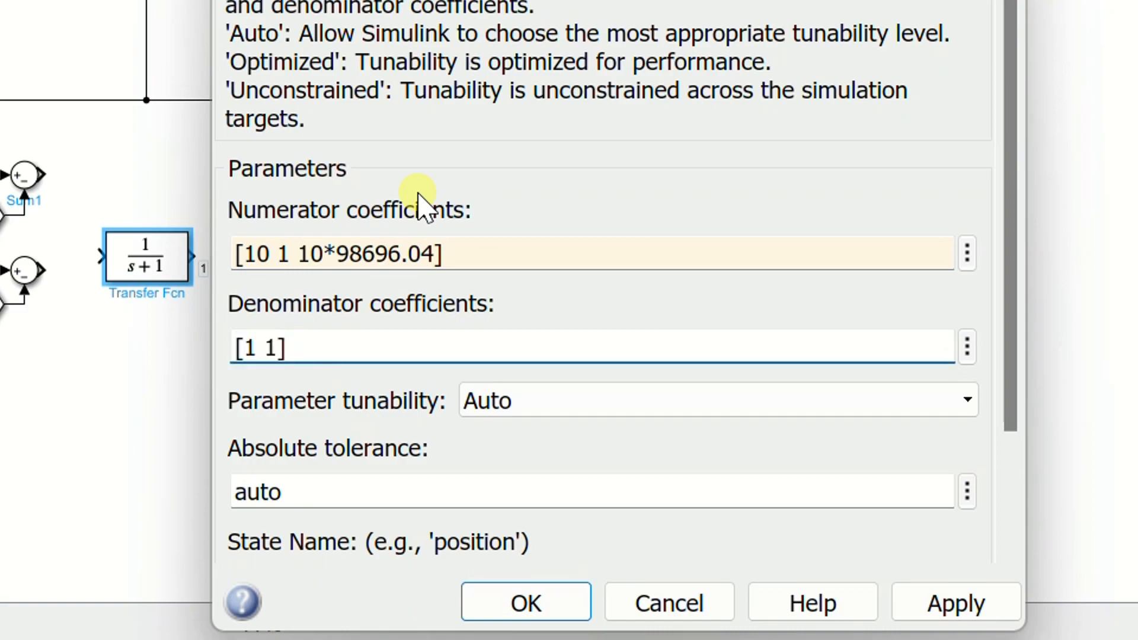
{"action": "key", "text": "BackSpace"}
{"action": "type", "text": "0"}
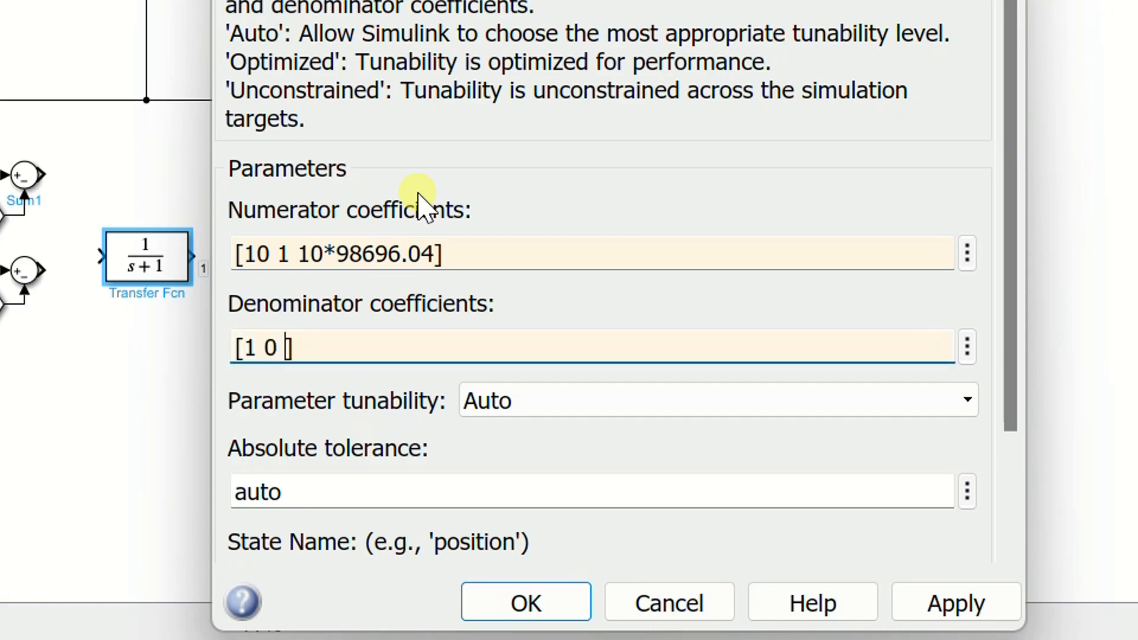
{"action": "type", "text": "986"}
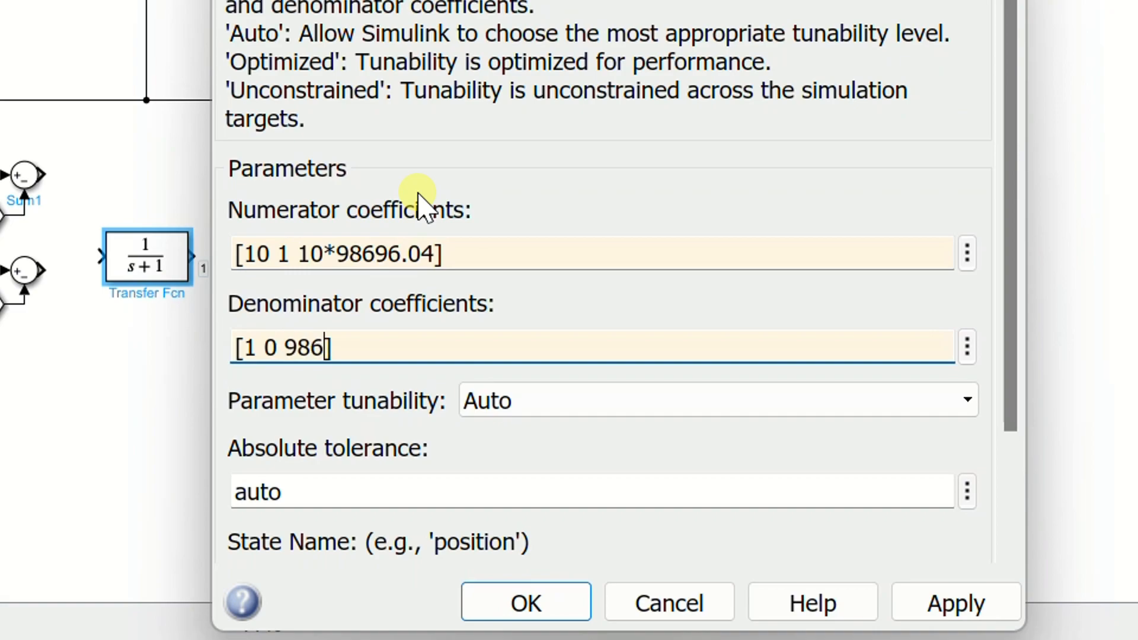
{"action": "type", "text": "96.04"}
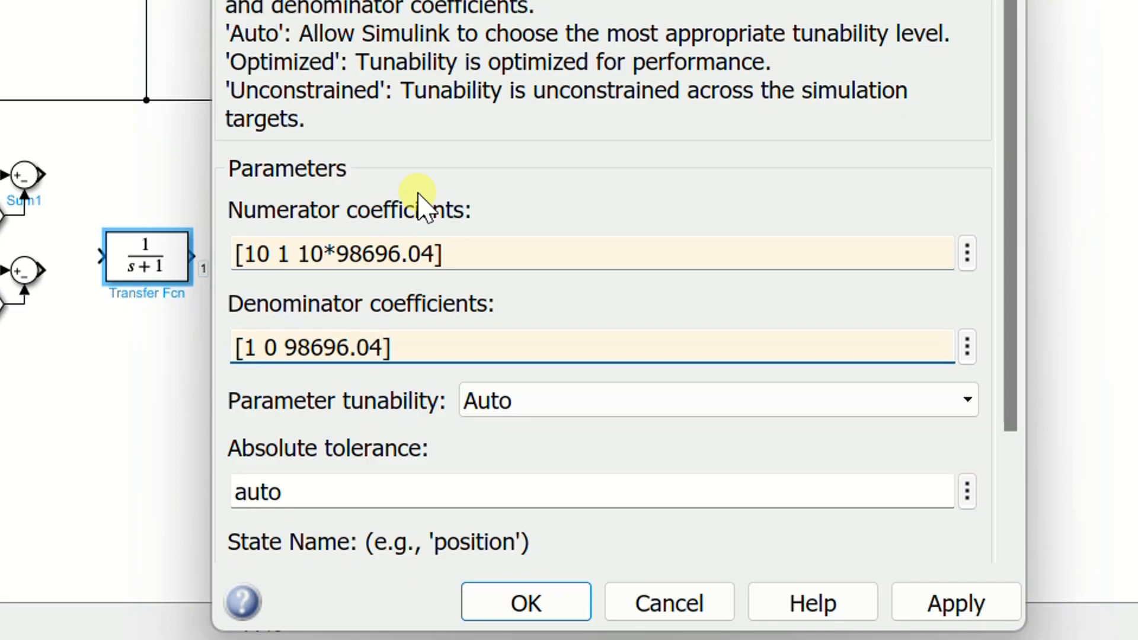
{"action": "left_click", "coordinate": [522, 603]}
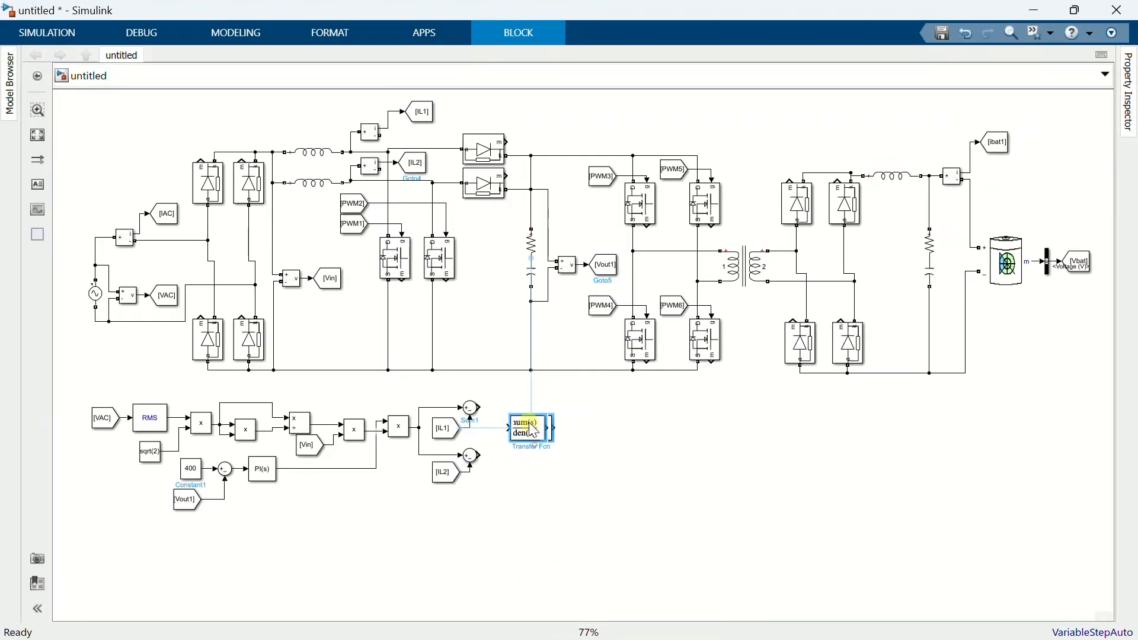
- Connect the Transfer Fcn block to the upper Sum output and place a connected copy after the lower Sum block
{"action": "left_click_drag", "start_coordinate": [534, 431], "coordinate": [530, 411]}
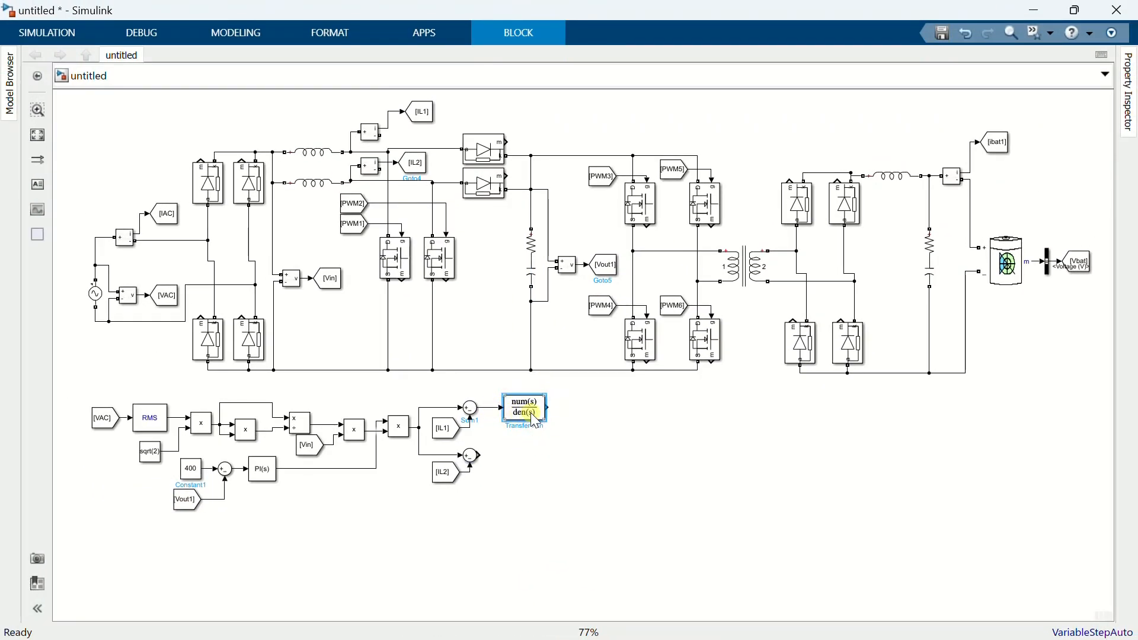
{"action": "left_click_drag", "start_coordinate": [527, 433], "coordinate": [527, 471]}
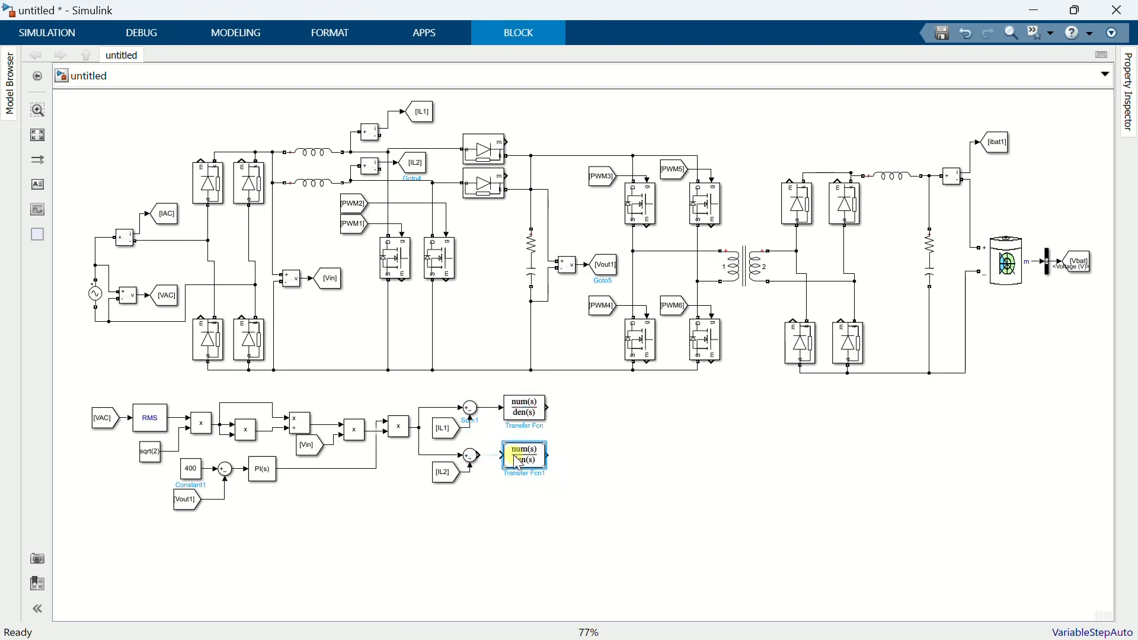
{"action": "left_click", "coordinate": [509, 501]}
- Add a Relational Operator set to >= after the upper Transfer Fcn and a copy of it after the lower one, connecting their first inputs
{"action": "double_click", "coordinate": [586, 445]}
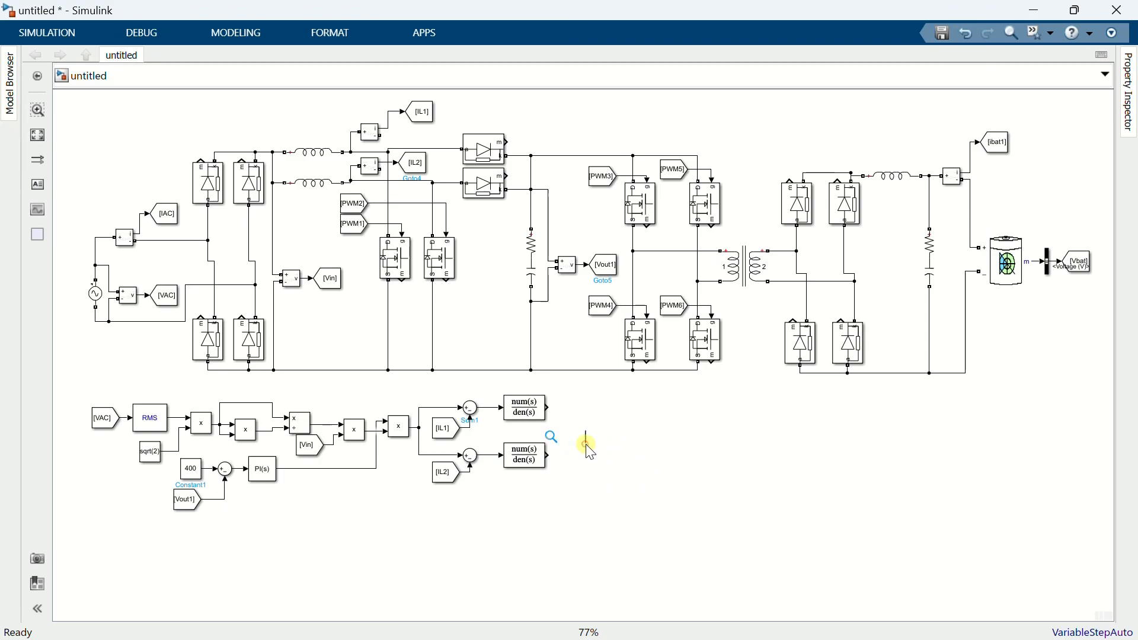
{"action": "type", "text": "rela"}
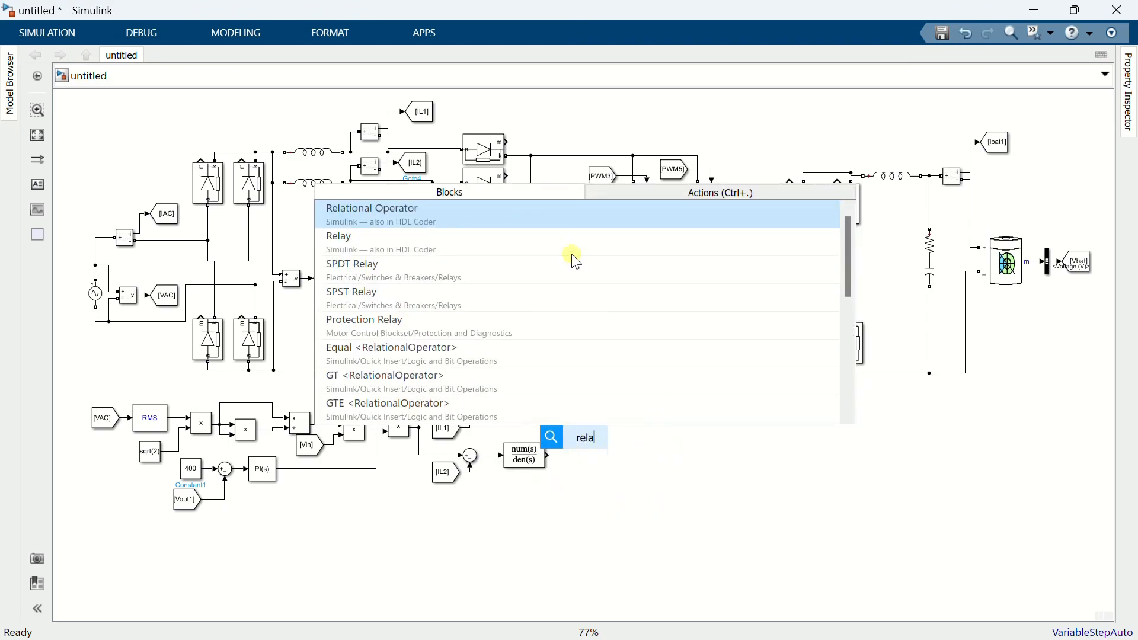
{"action": "left_click", "coordinate": [551, 222]}
{"action": "left_click", "coordinate": [590, 446]}
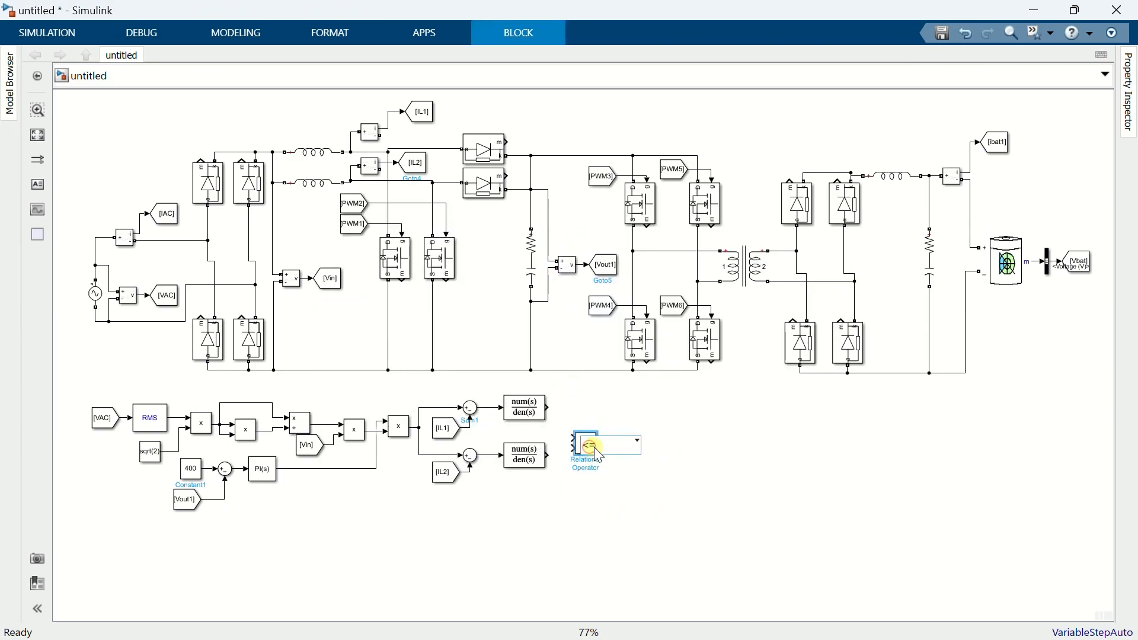
{"action": "left_click", "coordinate": [593, 443]}
{"action": "left_click", "coordinate": [603, 509]}
{"action": "left_click_drag", "start_coordinate": [584, 446], "coordinate": [591, 474]}
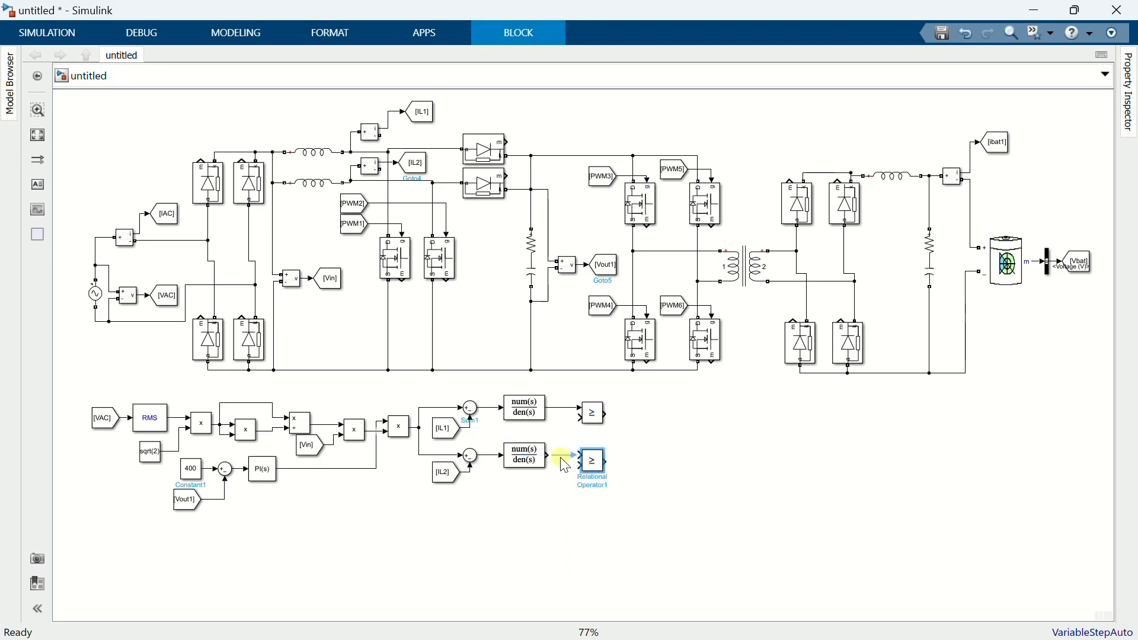
- Add a Repeating Sequence block from Simulink/Sources below the lower Transfer Fcn block
{"action": "double_click", "coordinate": [541, 496]}
{"action": "type", "text": "repeat"}
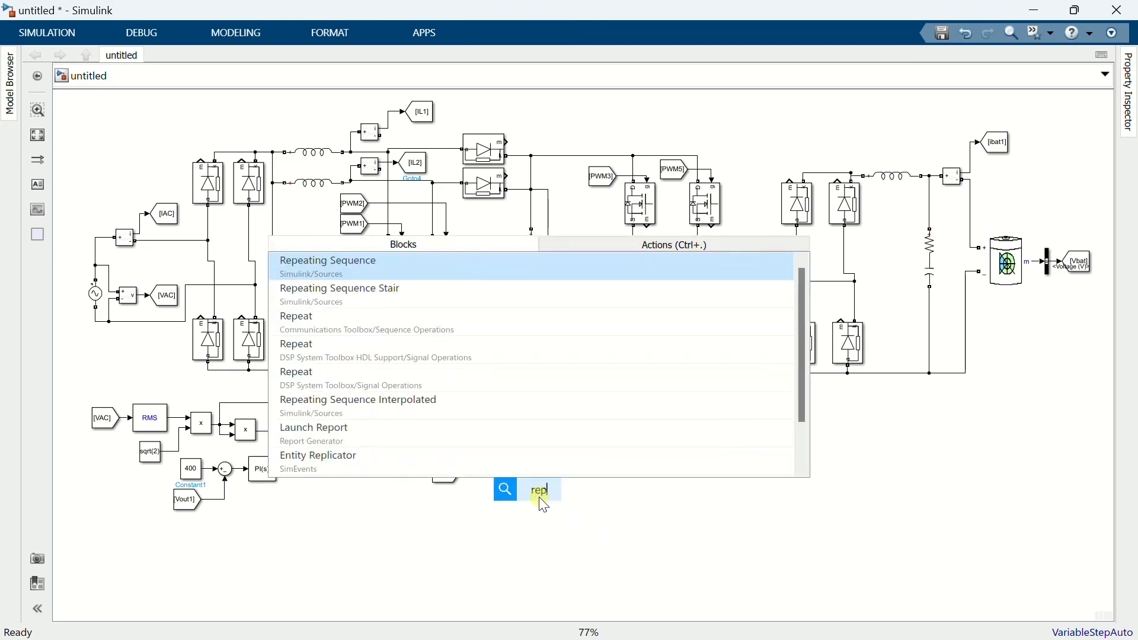
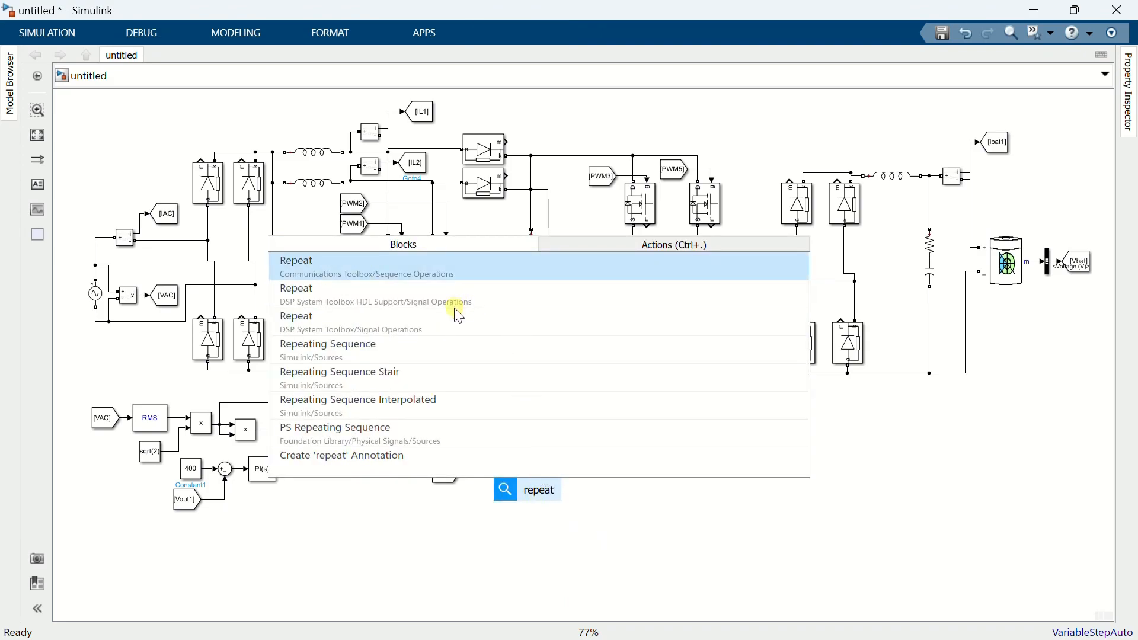
{"action": "key", "text": "BackSpace"}
{"action": "left_click", "coordinate": [394, 269]}
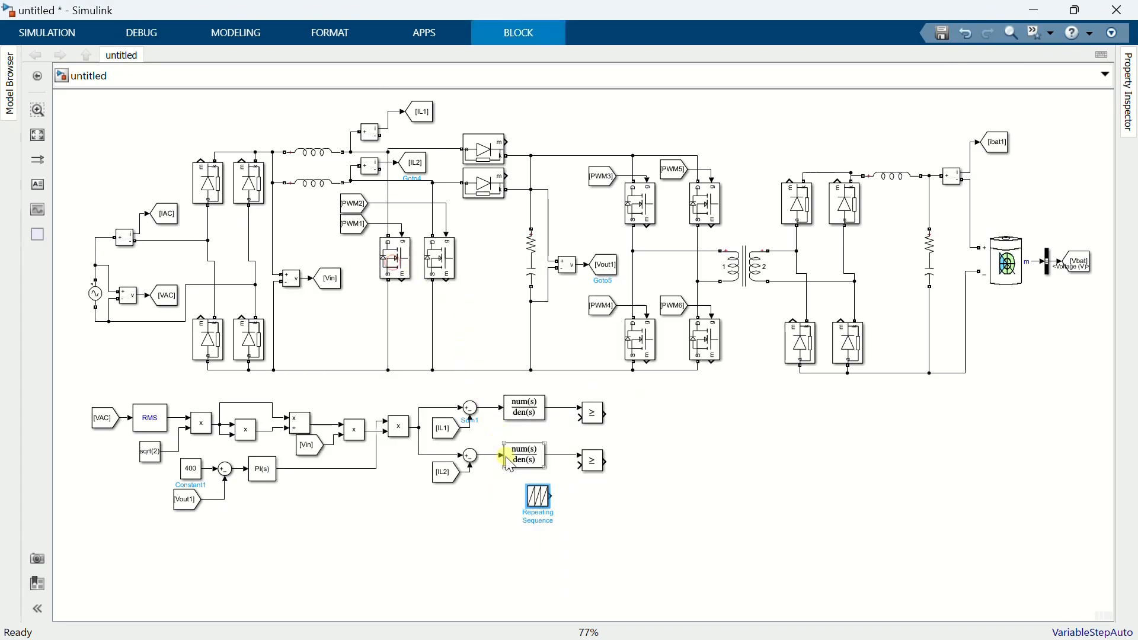
- Set the Repeating Sequence block's time values to [0 1/10000 1/5000]
{"action": "double_click", "coordinate": [539, 501]}
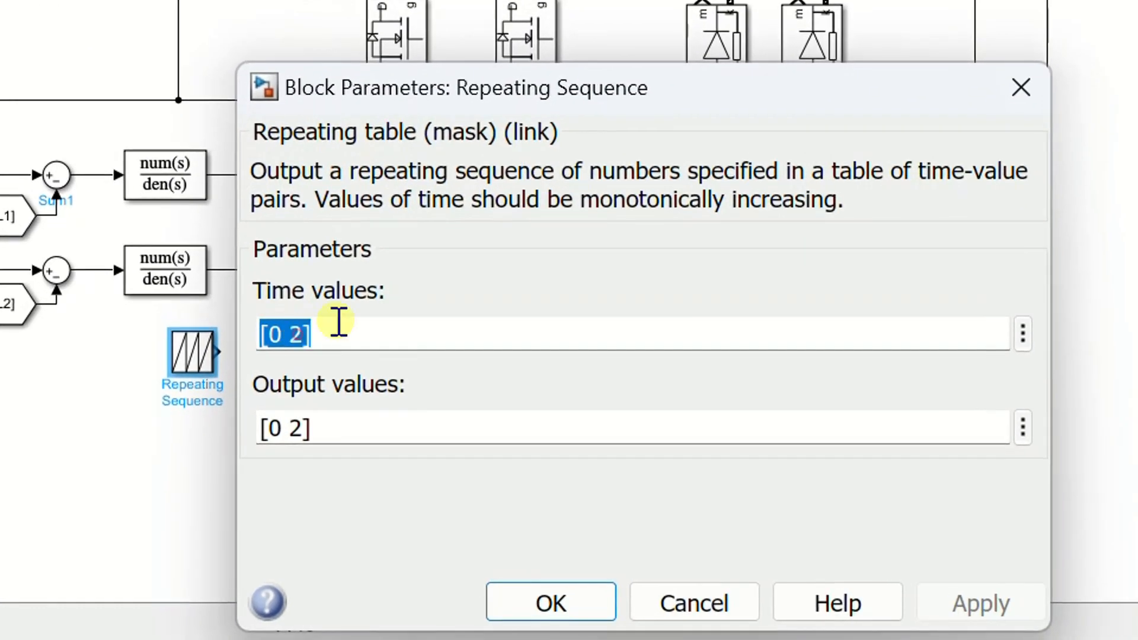
{"action": "left_click", "coordinate": [404, 324]}
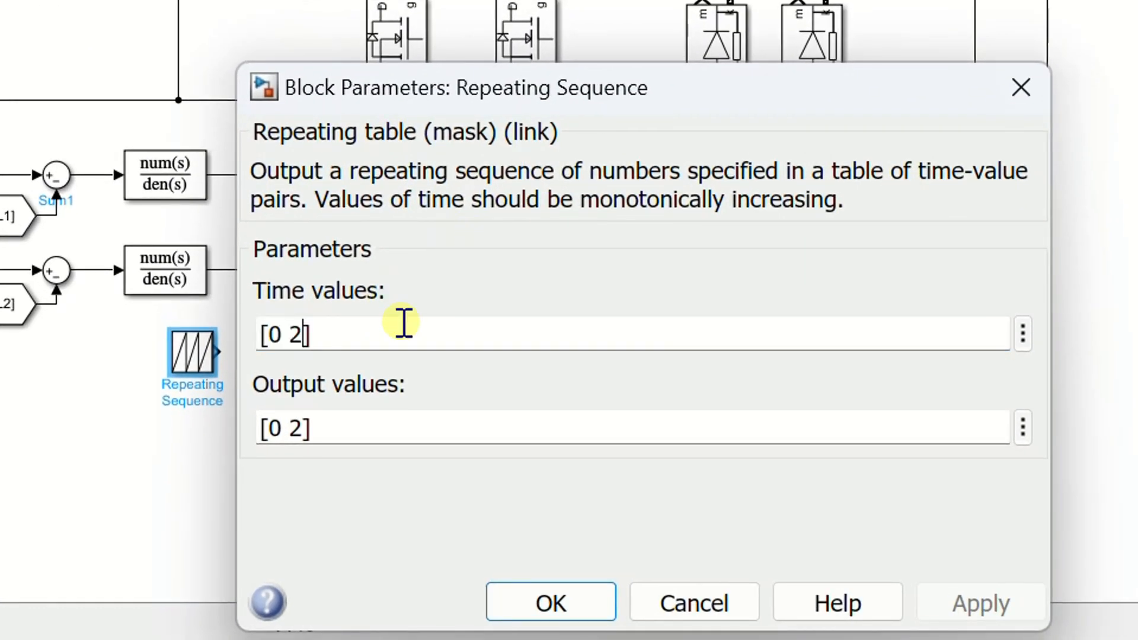
{"action": "key", "text": "BackSpace"}
{"action": "type", "text": "1"}
{"action": "type", "text": "/"}
{"action": "type", "text": "10"}
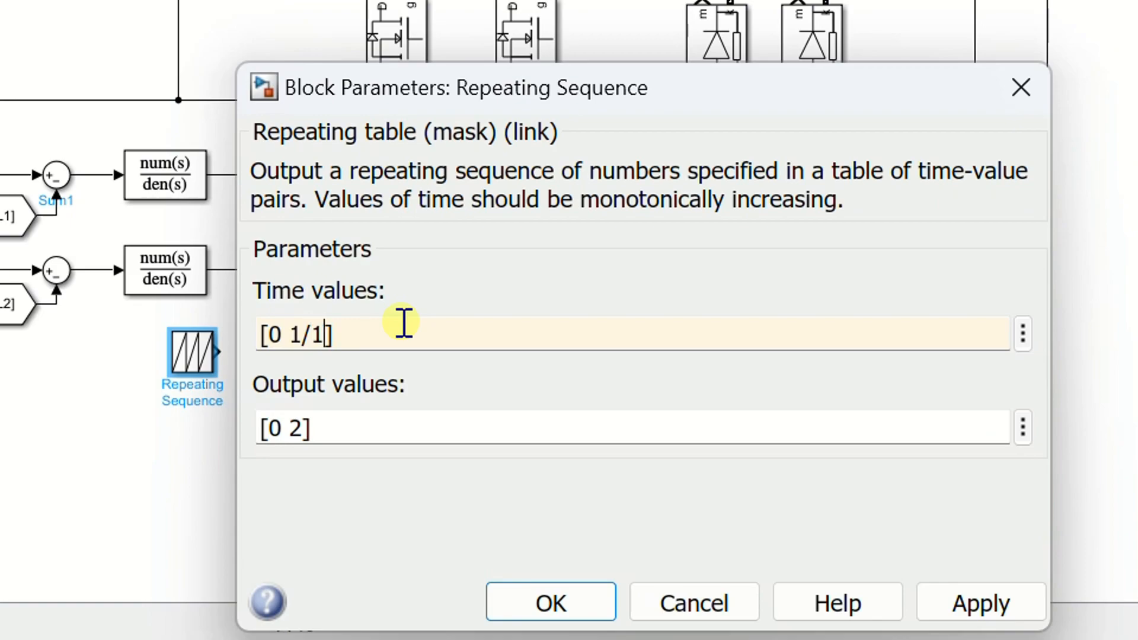
{"action": "type", "text": "000"}
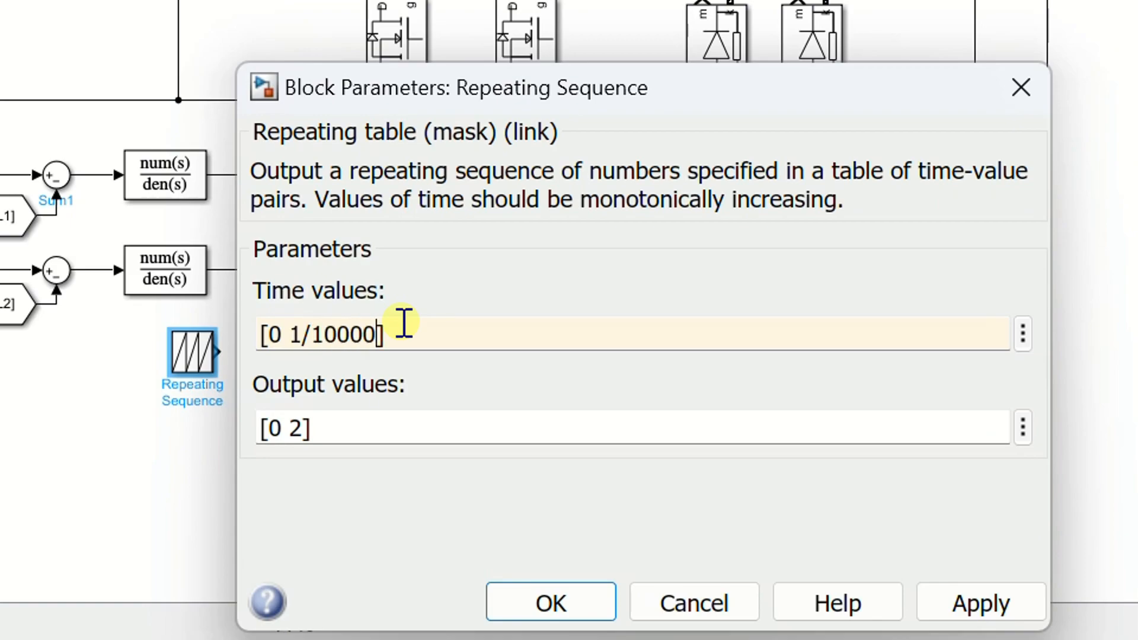
{"action": "type", "text": " 1/5000"}
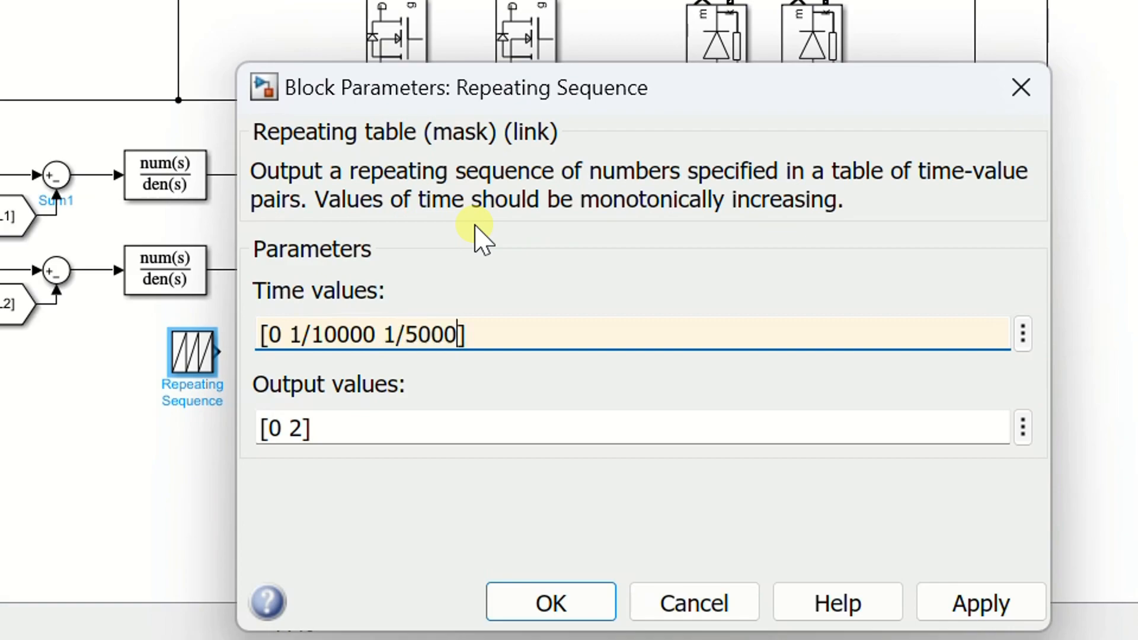
- Set the Repeating Sequence output values to [0 1 0] and accept the parameters
{"action": "left_click", "coordinate": [397, 416]}
{"action": "left_click", "coordinate": [299, 428]}
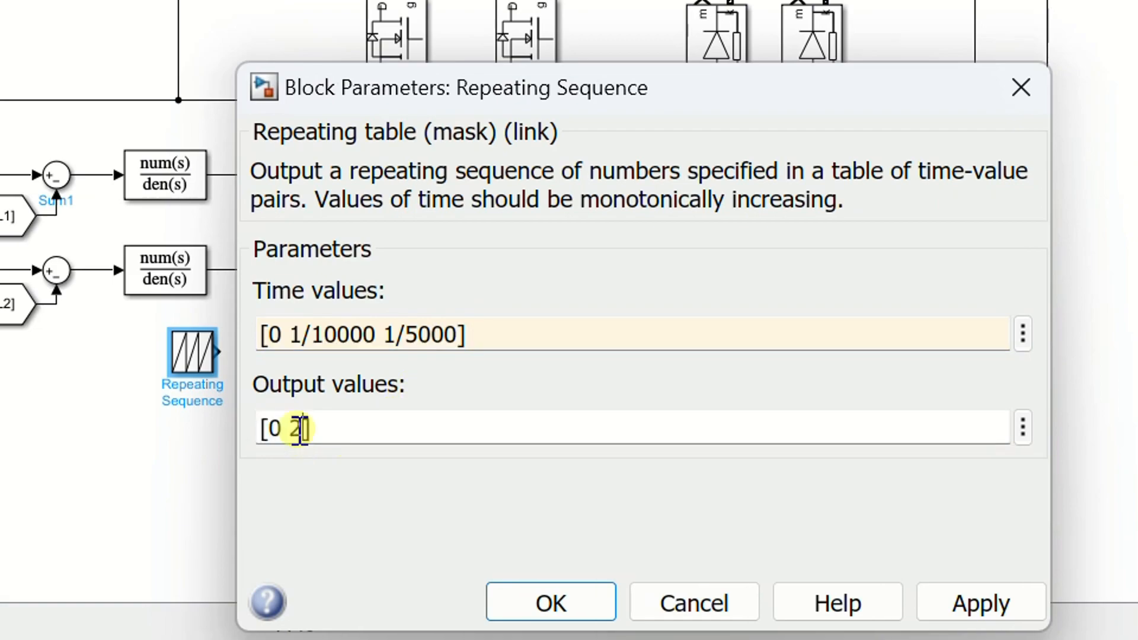
{"action": "key", "text": "BackSpace"}
{"action": "type", "text": "1 0"}
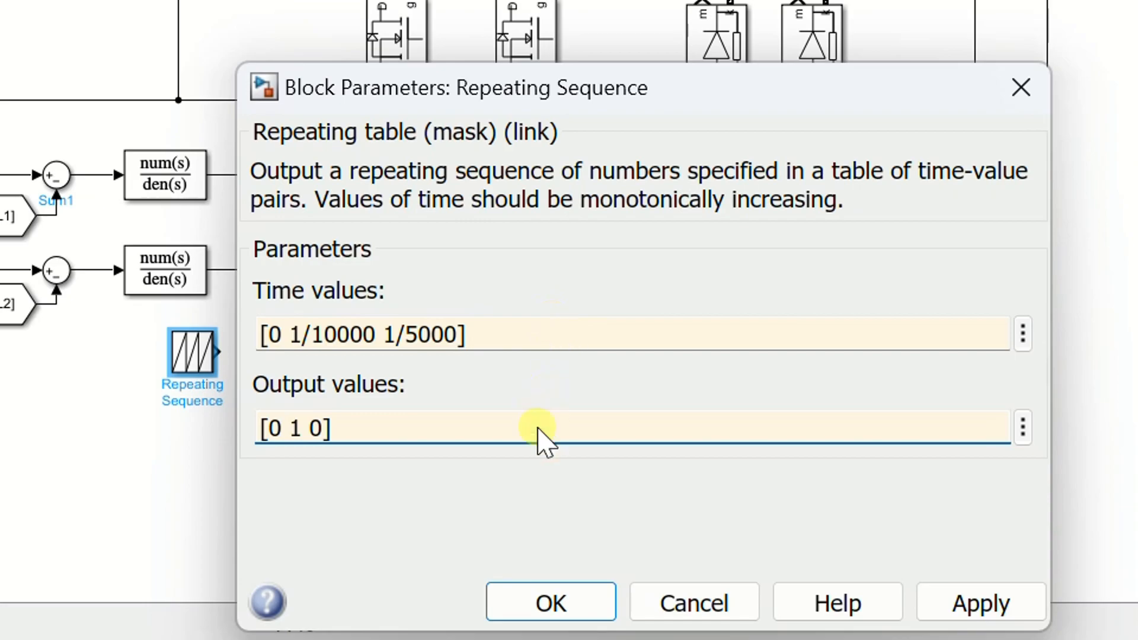
{"action": "left_click", "coordinate": [515, 600]}
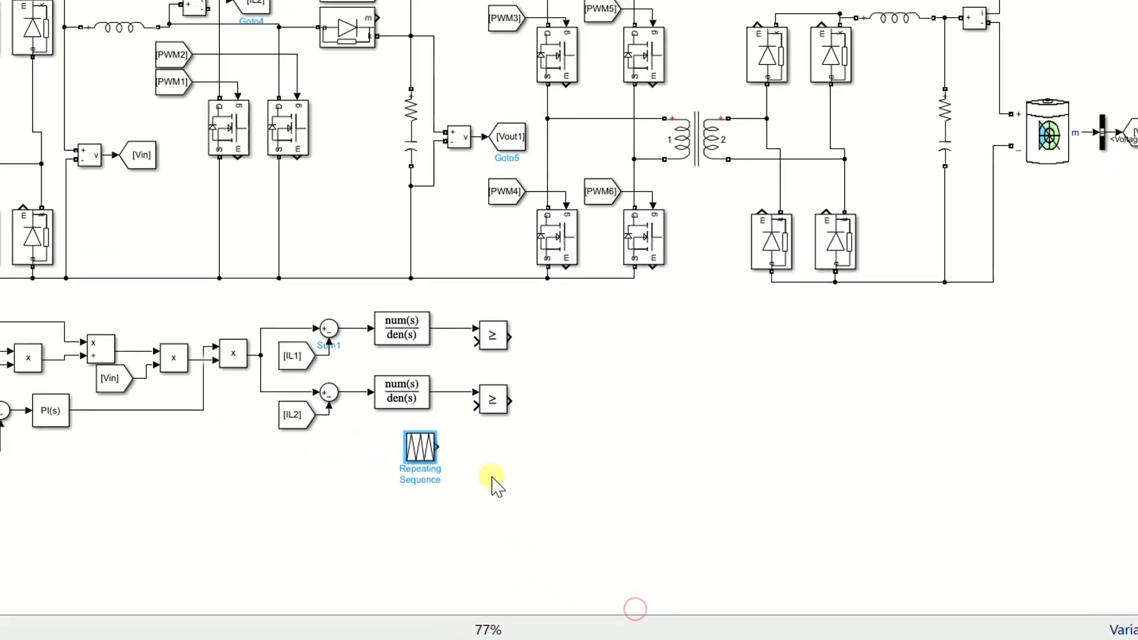
- Connect the Repeating Sequence to the upper Relational Operator's second input and a copy of it to the lower one's second input
{"action": "left_click_drag", "start_coordinate": [431, 448], "coordinate": [463, 367]}
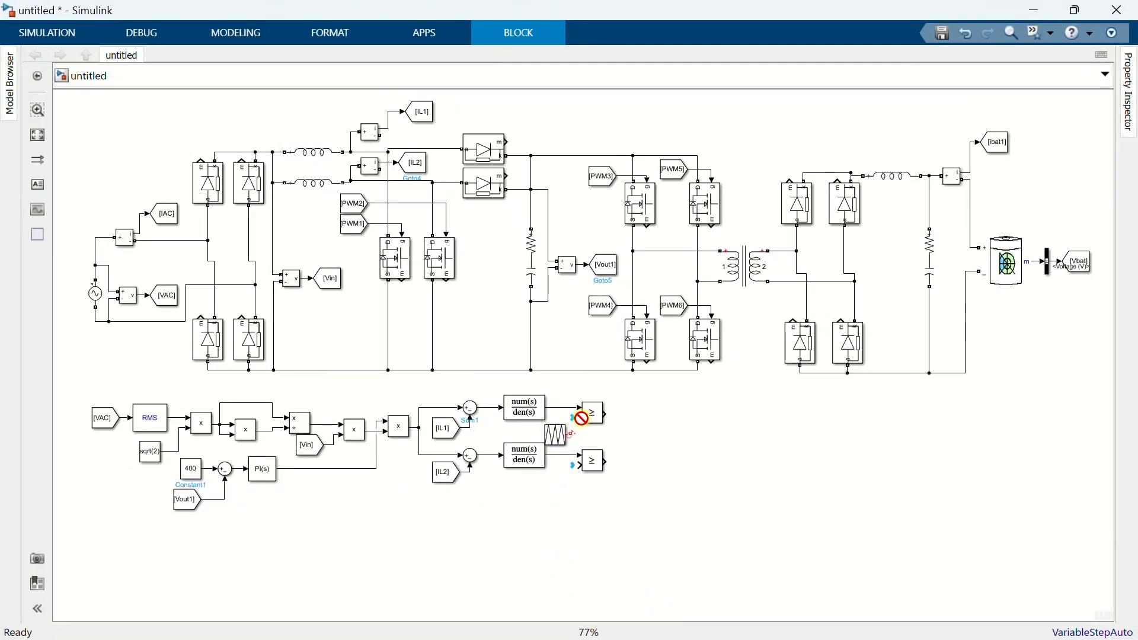
{"action": "left_click_drag", "start_coordinate": [556, 439], "coordinate": [564, 500]}
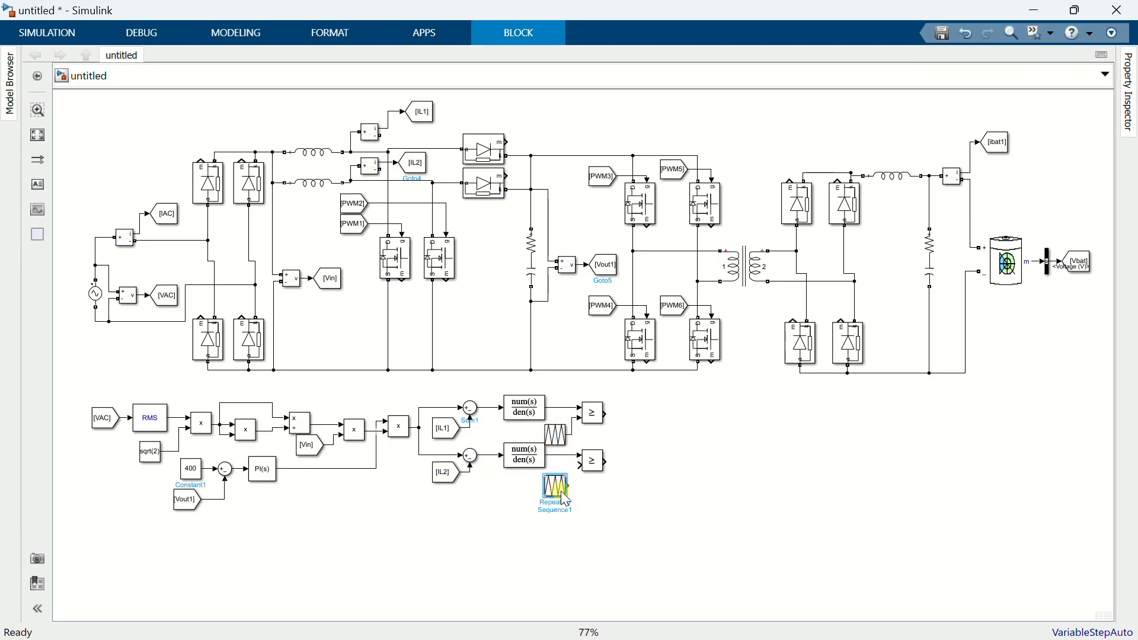
{"action": "left_click", "coordinate": [576, 473]}
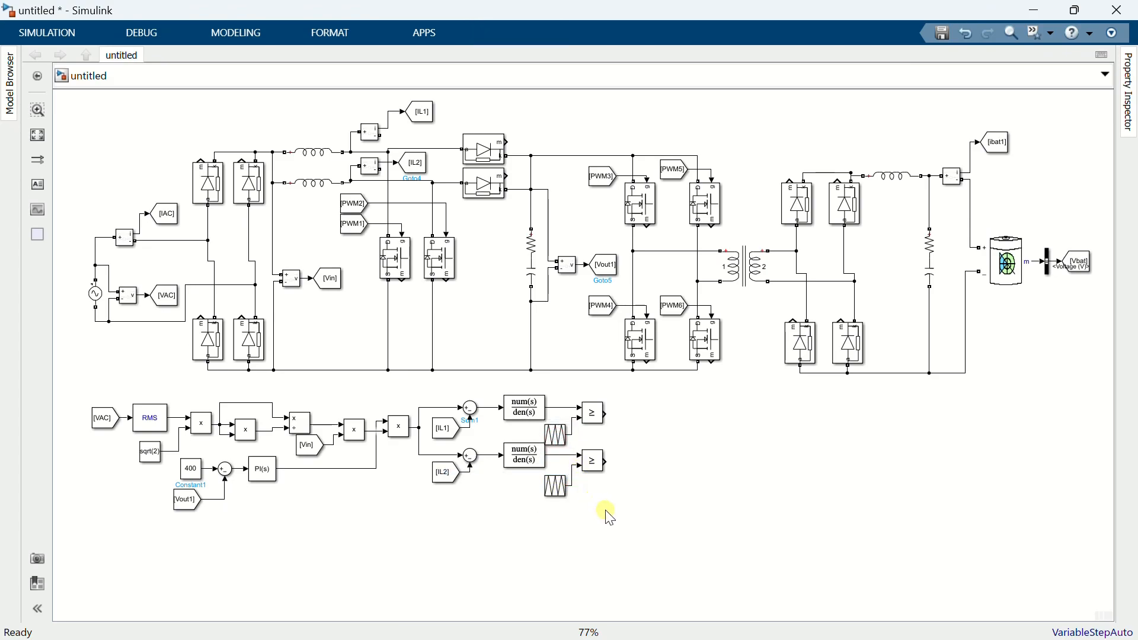
- Connect the upper Relational Operator output to a PWM1 Goto block and the lower one to a PWM2 Goto block, placing both close by
{"action": "left_click", "coordinate": [351, 225]}
{"action": "left_click_drag", "start_coordinate": [334, 224], "coordinate": [626, 413]}
{"action": "left_click", "coordinate": [641, 413]}
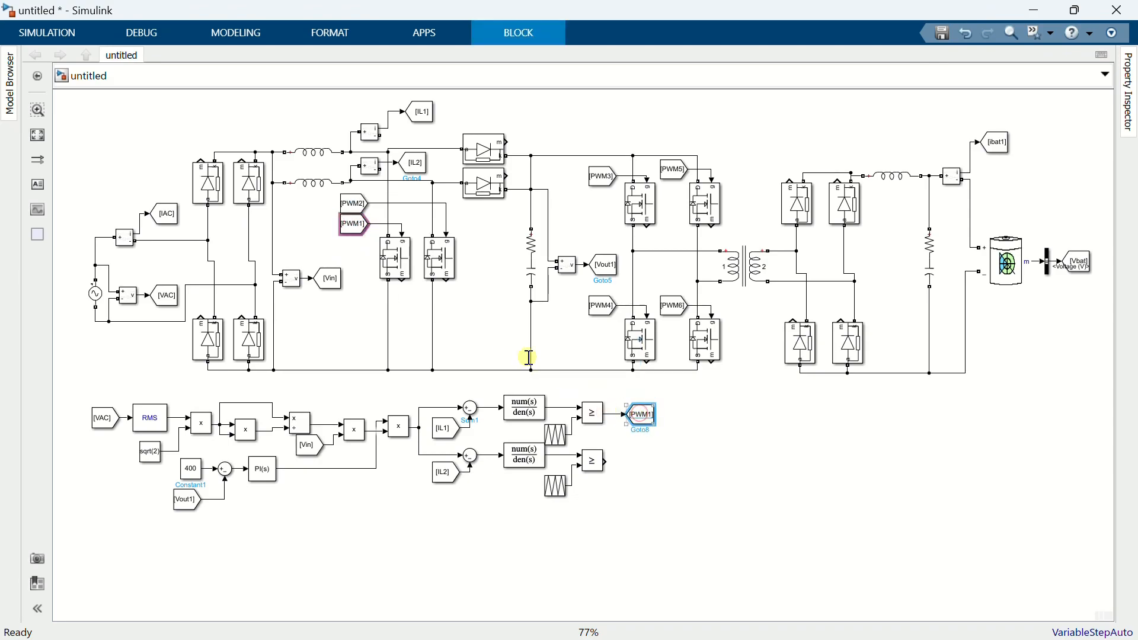
{"action": "left_click_drag", "start_coordinate": [335, 203], "coordinate": [635, 460]}
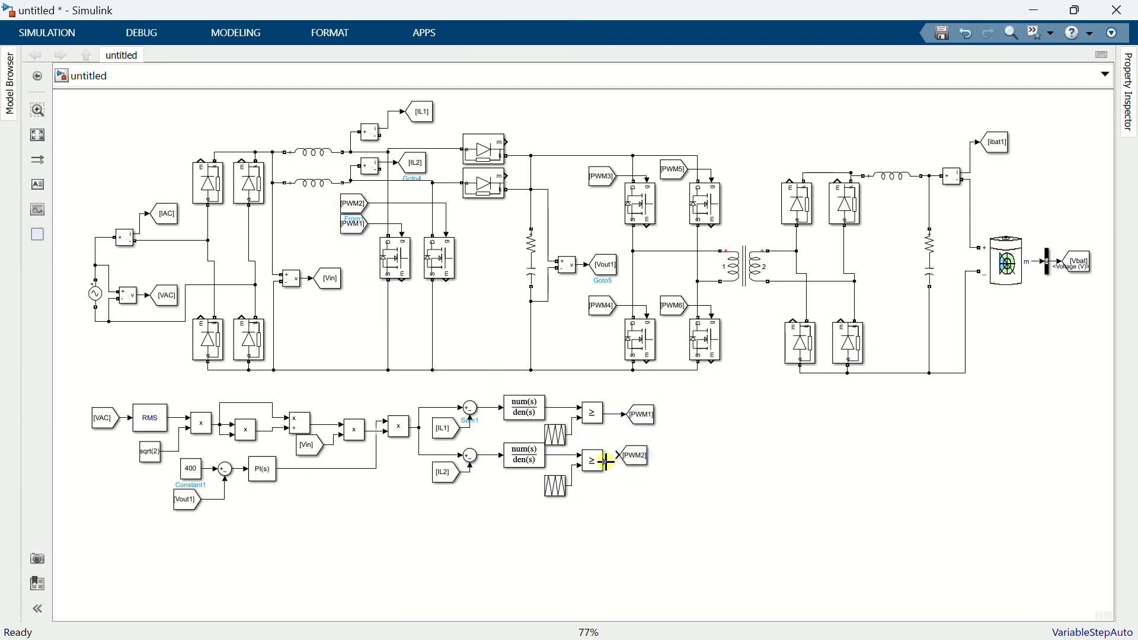
{"action": "left_click", "coordinate": [618, 458]}
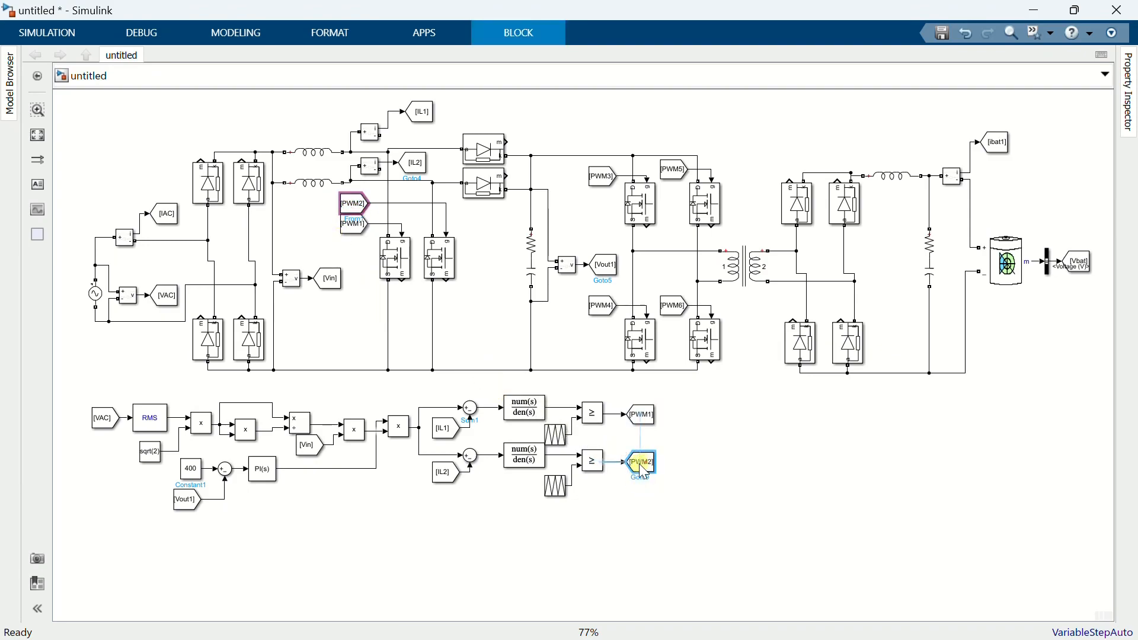
{"action": "left_click_drag", "start_coordinate": [640, 416], "coordinate": [630, 419]}
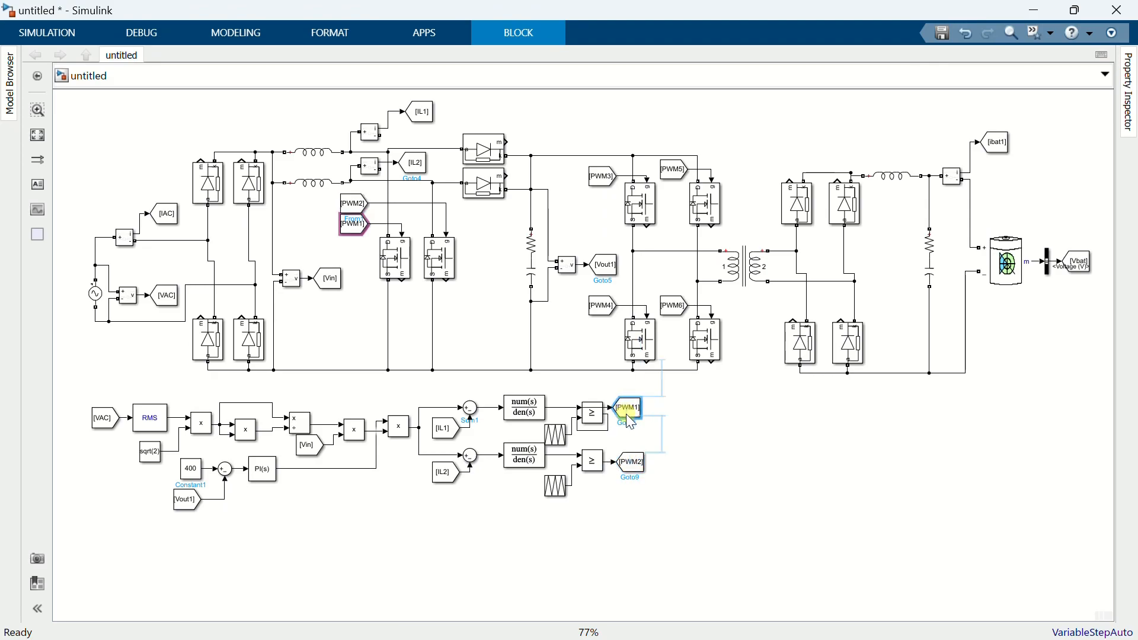
{"action": "left_click", "coordinate": [665, 456]}
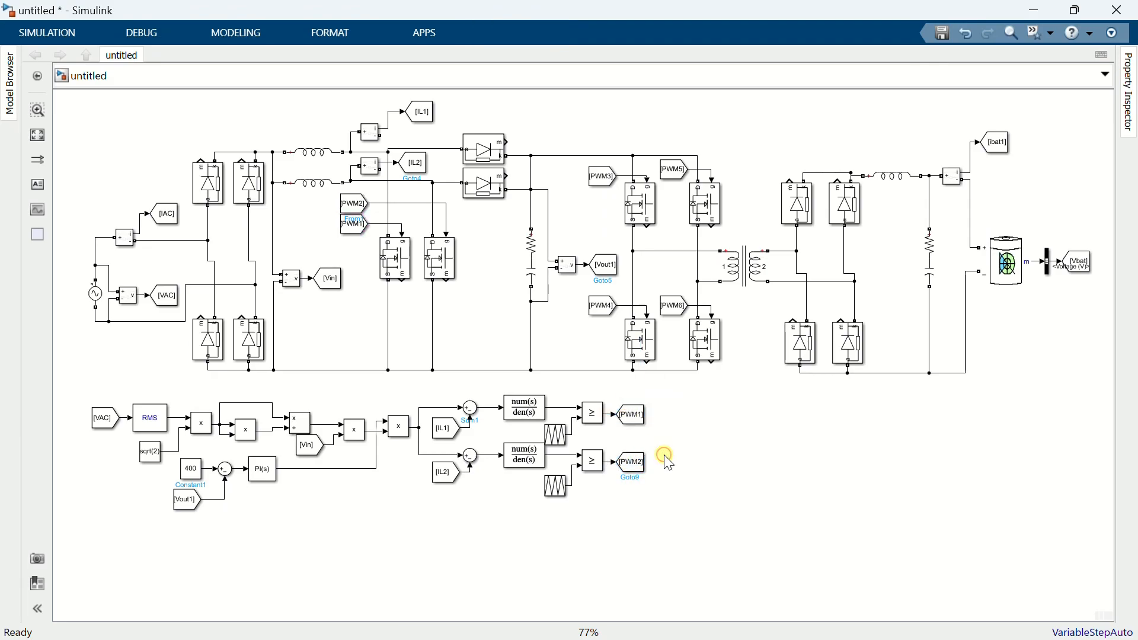
- Add a Constant block with value 55 beside the PWM1 Goto block
{"action": "double_click", "coordinate": [680, 425]}
{"action": "type", "text": "cons"}
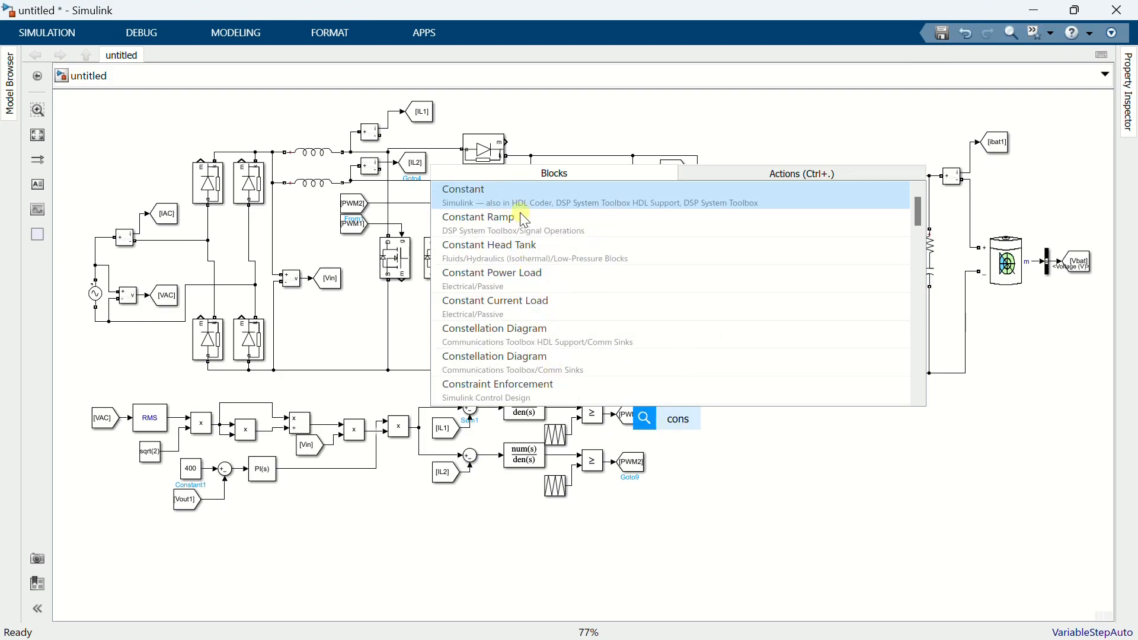
{"action": "key", "text": "Return"}
{"action": "double_click", "coordinate": [679, 426]}
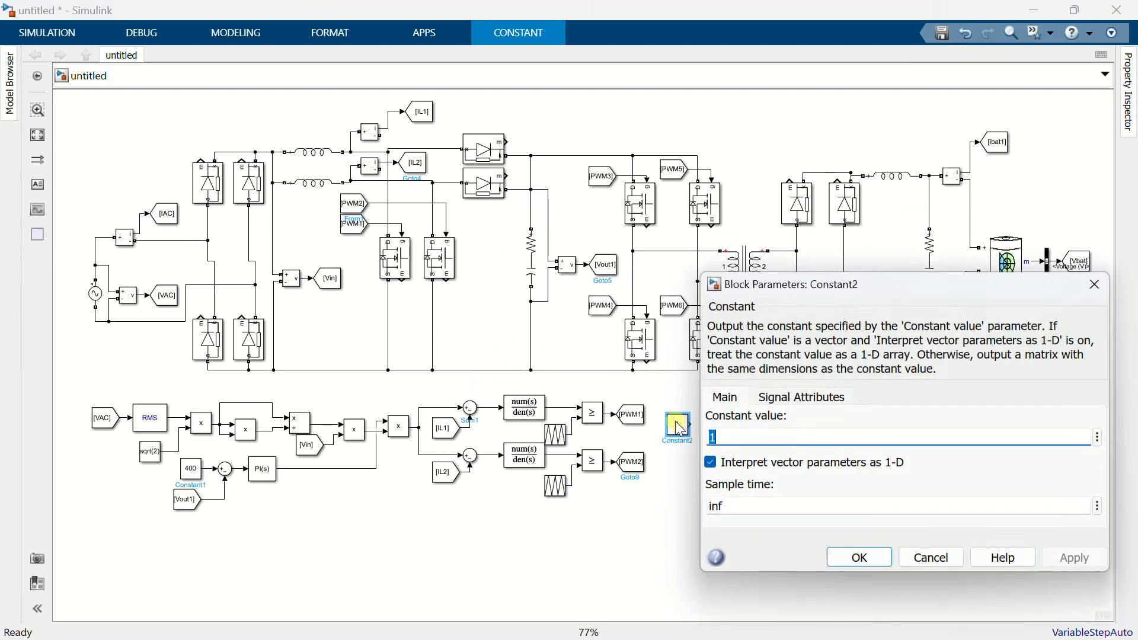
{"action": "type", "text": "55"}
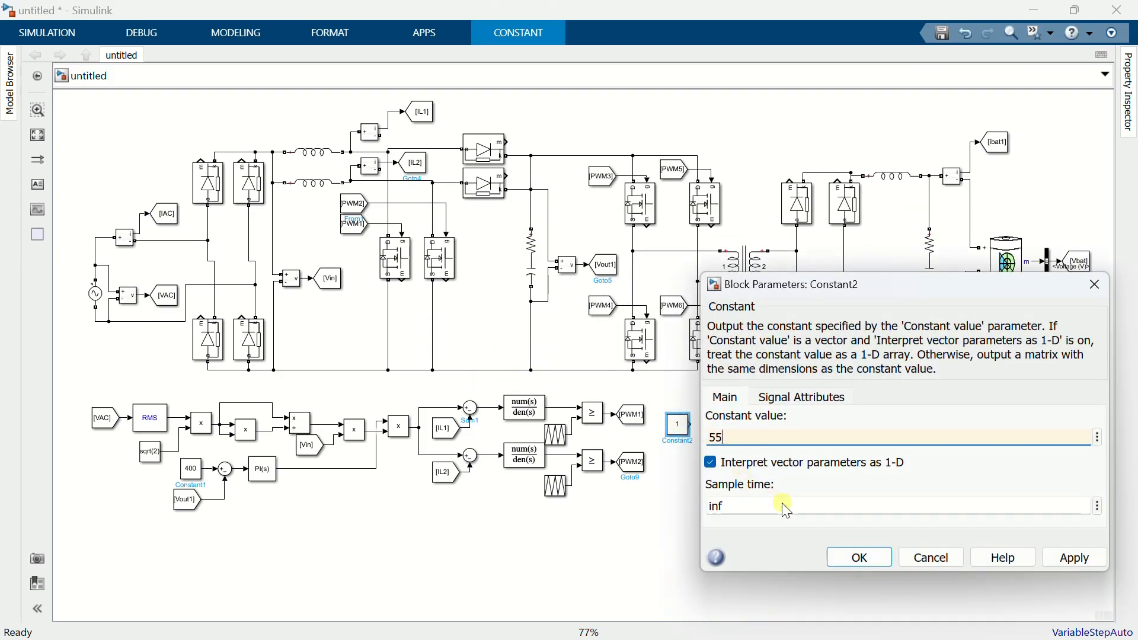
{"action": "left_click", "coordinate": [860, 557]}
{"action": "left_click_drag", "start_coordinate": [686, 427], "coordinate": [680, 422]}
- Add a Sum block after the 55 constant, connect the constant to it, and set its signs to |+-
{"action": "double_click", "coordinate": [719, 450]}
{"action": "type", "text": "sum"}
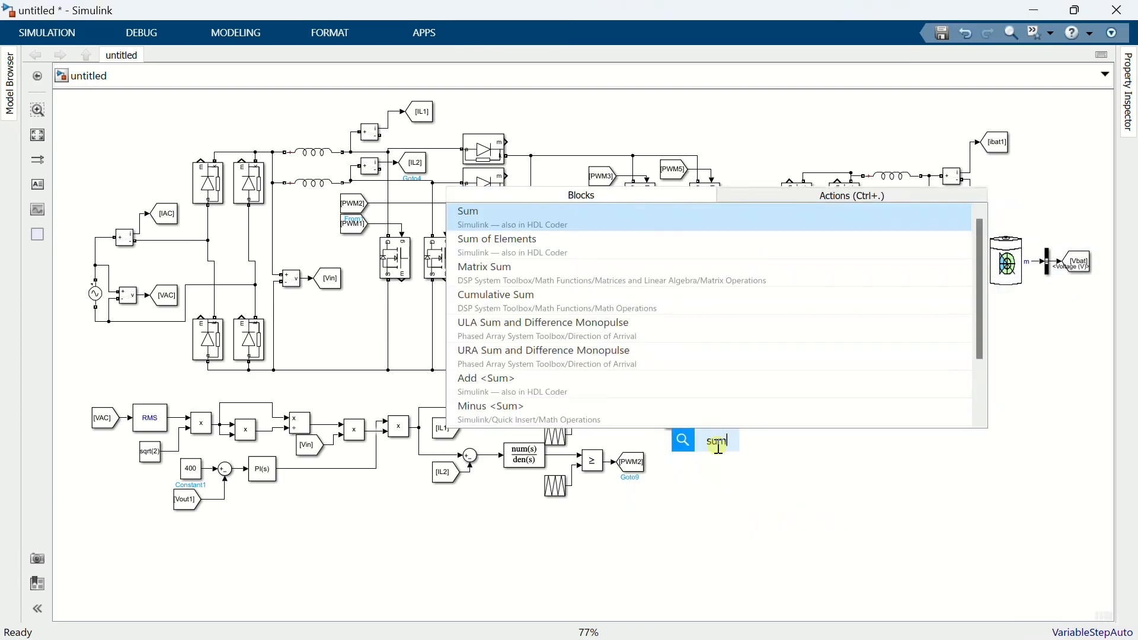
{"action": "key", "text": "Return"}
{"action": "left_click_drag", "start_coordinate": [717, 449], "coordinate": [713, 424]}
{"action": "double_click", "coordinate": [712, 421]}
{"action": "left_click", "coordinate": [776, 443]}
{"action": "key", "text": "BackSpace"}
{"action": "left_click", "coordinate": [889, 611]}
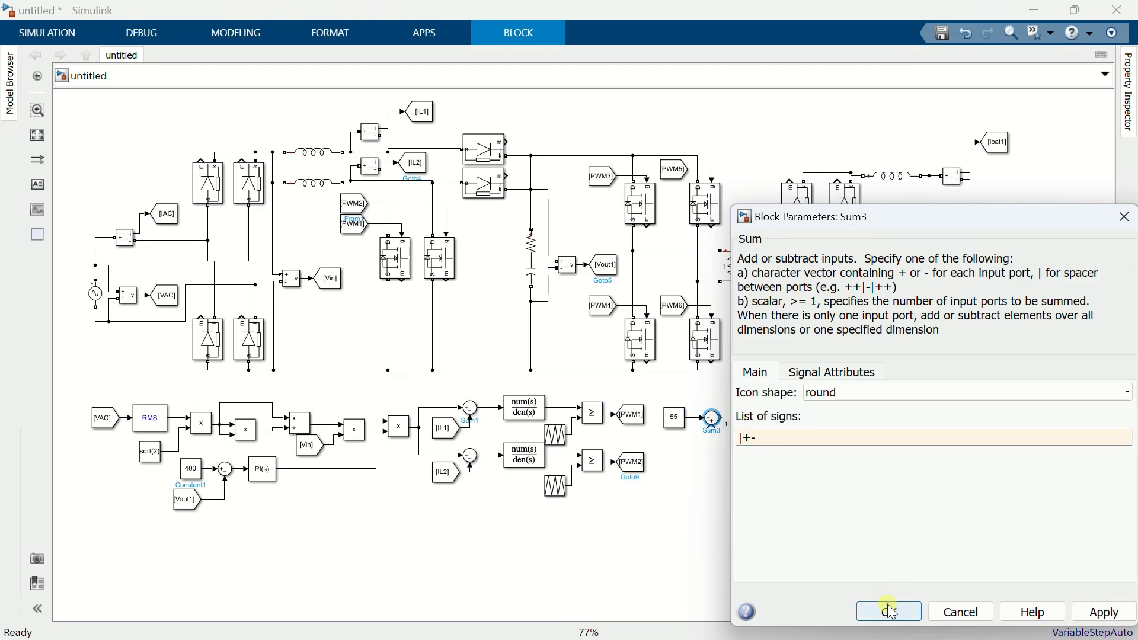
- Connect a Vbat From block to the new Sum block's negative input and a PID Controller block to its output
{"action": "left_click", "coordinate": [1087, 268]}
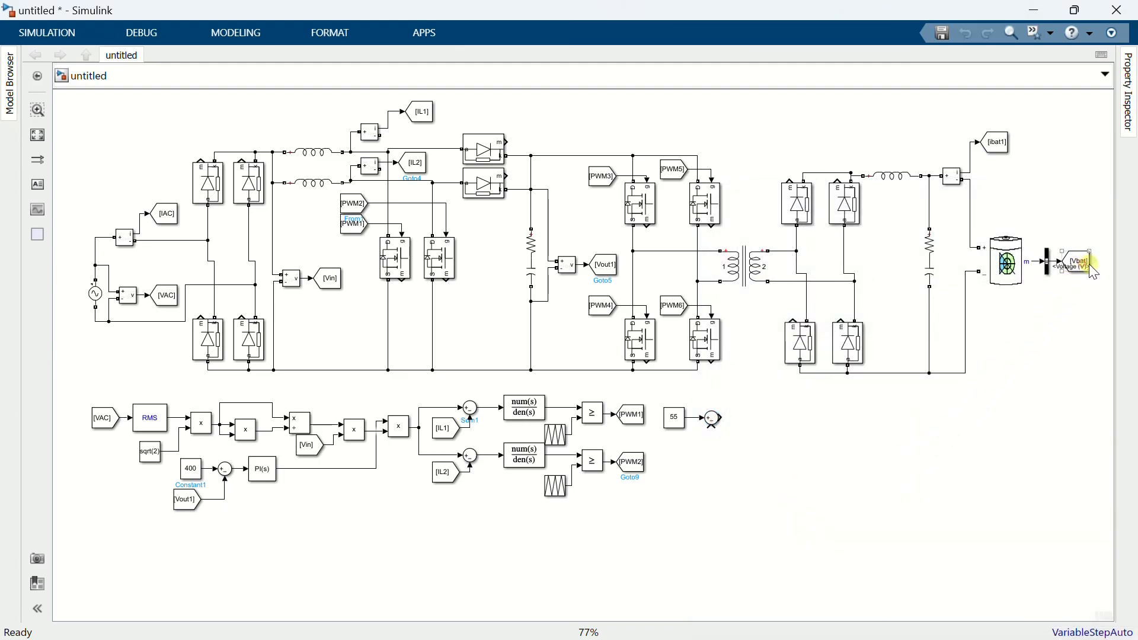
{"action": "left_click_drag", "start_coordinate": [1099, 266], "coordinate": [714, 427]}
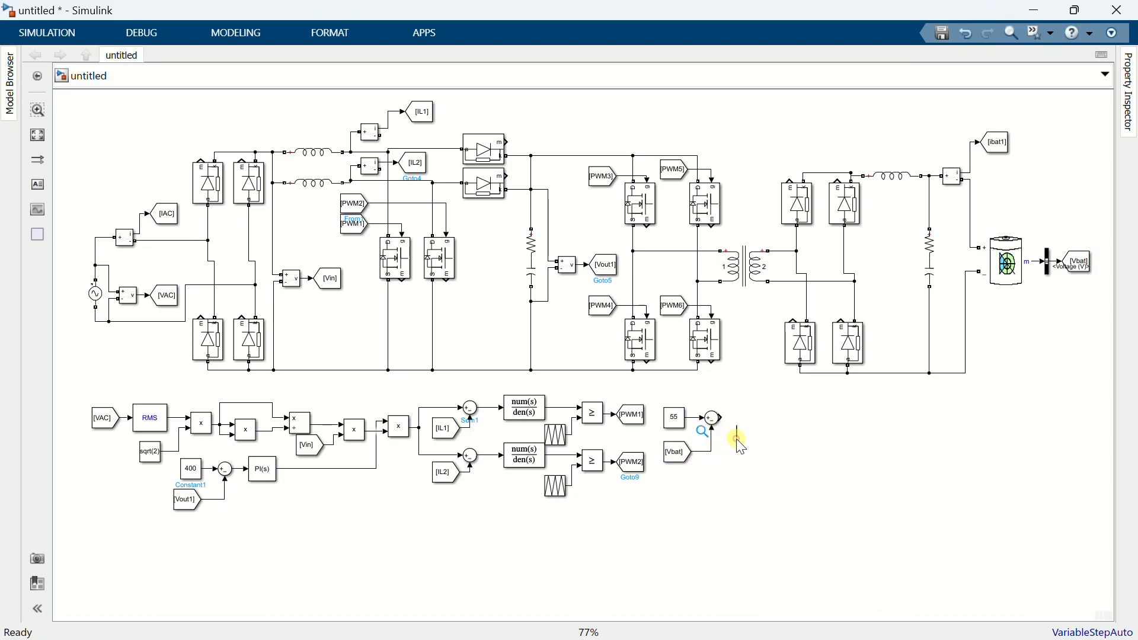
{"action": "type", "text": "pid"}
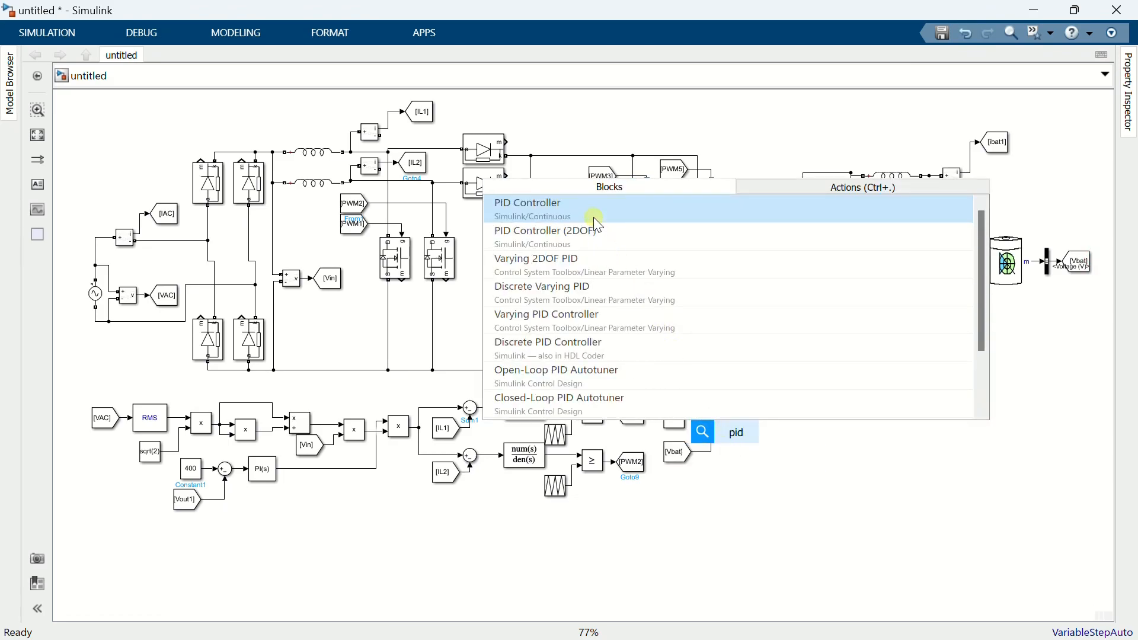
{"action": "left_click", "coordinate": [595, 218]}
{"action": "left_click_drag", "start_coordinate": [745, 445], "coordinate": [755, 431]}
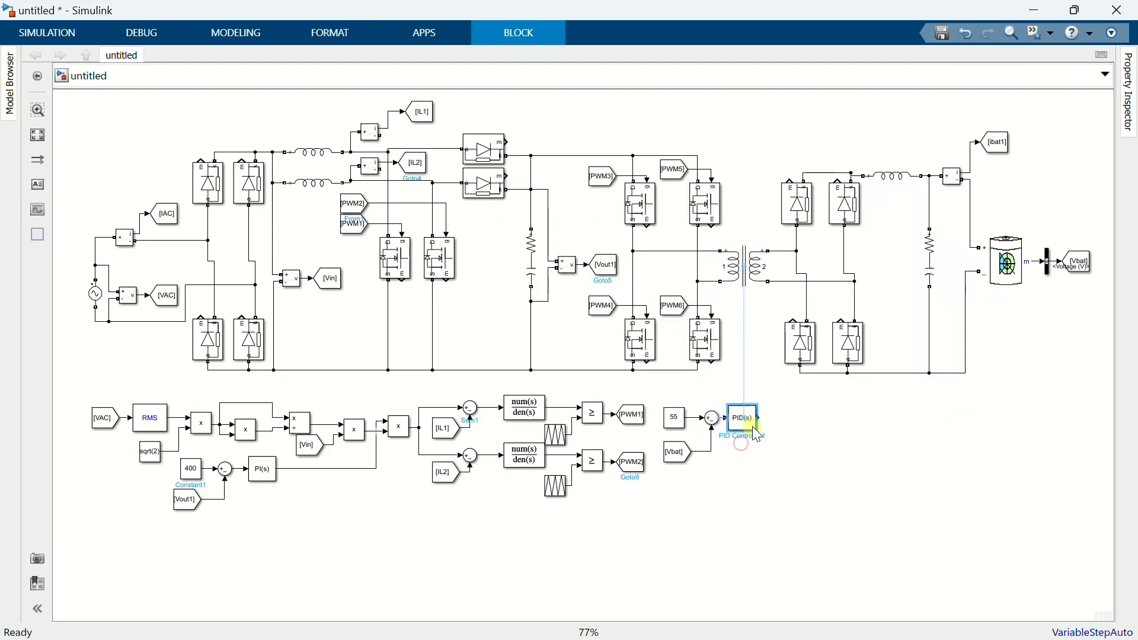
- Set the new PID Controller to type PI with proportional gain 25 and integral gain 5
{"action": "double_click", "coordinate": [744, 418]}
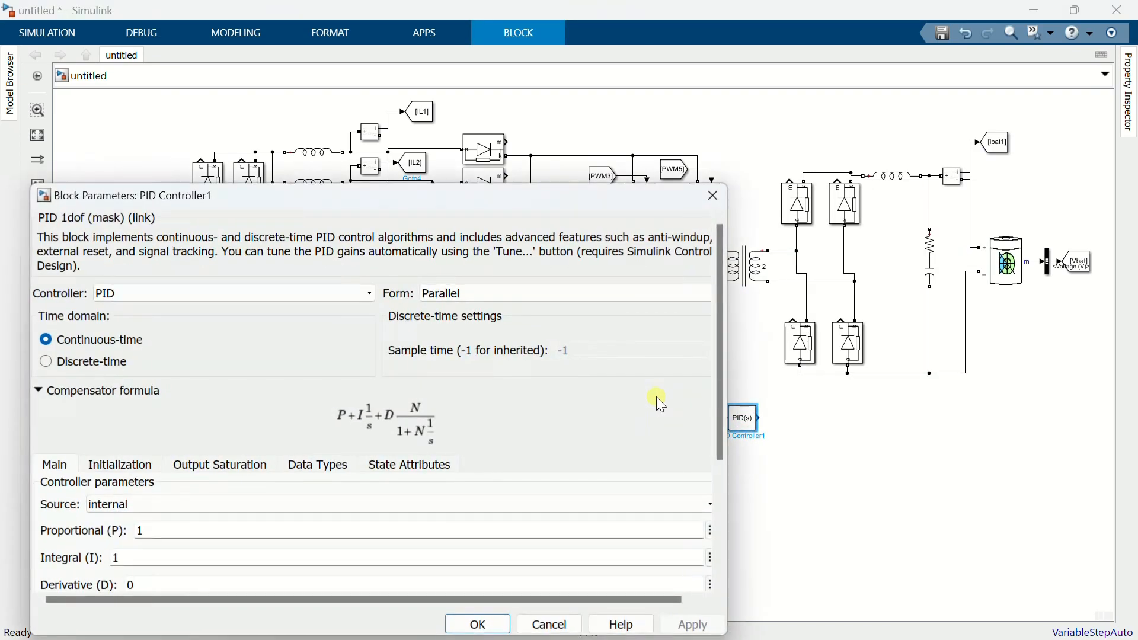
{"action": "left_click_drag", "start_coordinate": [249, 195], "coordinate": [421, 127]}
{"action": "left_click", "coordinate": [351, 226]}
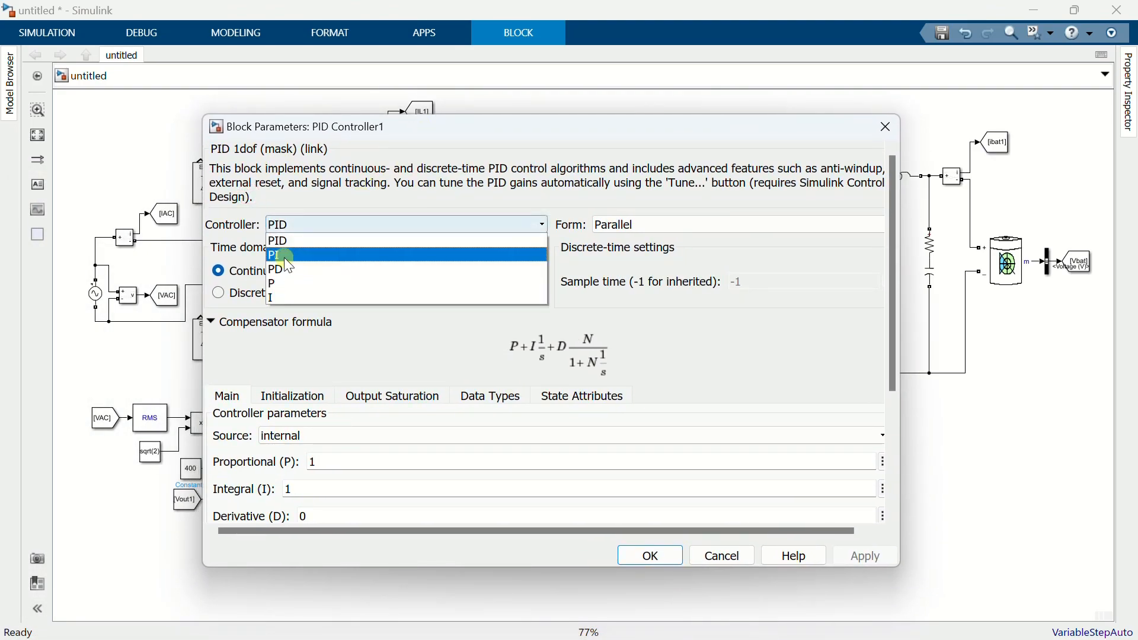
{"action": "left_click", "coordinate": [283, 257]}
{"action": "double_click", "coordinate": [318, 448]}
{"action": "type", "text": "25"}
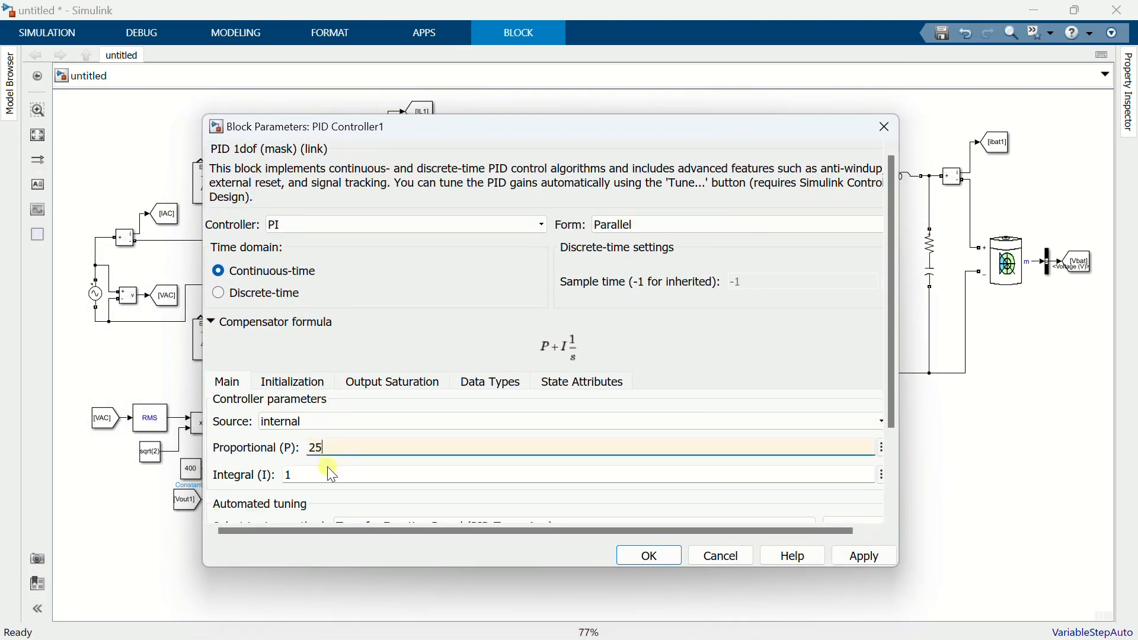
{"action": "key", "text": "Tab"}
{"action": "type", "text": "5"}
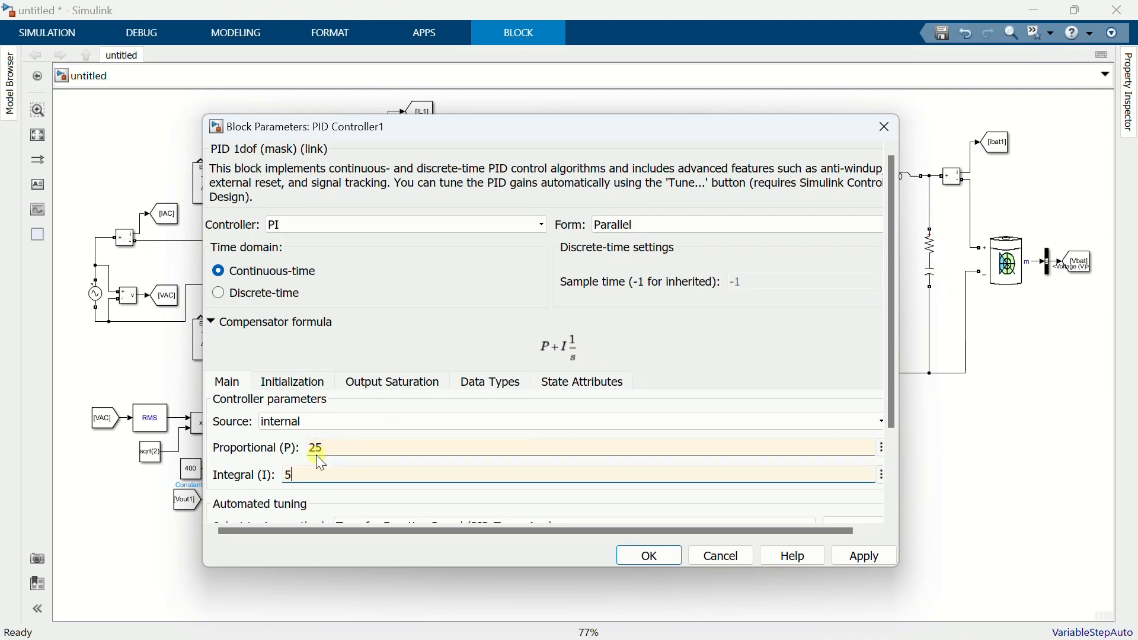
- Limit the PI controller output to an upper limit of 180 and a lower limit of 0, and accept the parameters
{"action": "left_click", "coordinate": [371, 383]}
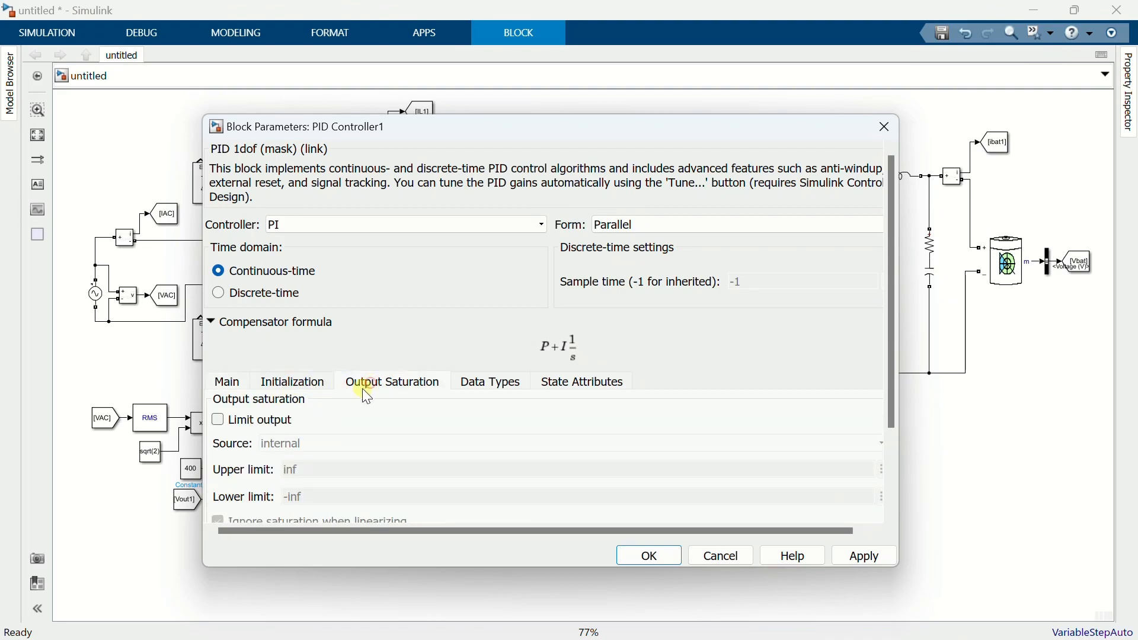
{"action": "left_click", "coordinate": [272, 424]}
{"action": "double_click", "coordinate": [325, 470]}
{"action": "type", "text": "180"}
{"action": "double_click", "coordinate": [334, 496]}
{"action": "type", "text": "0"}
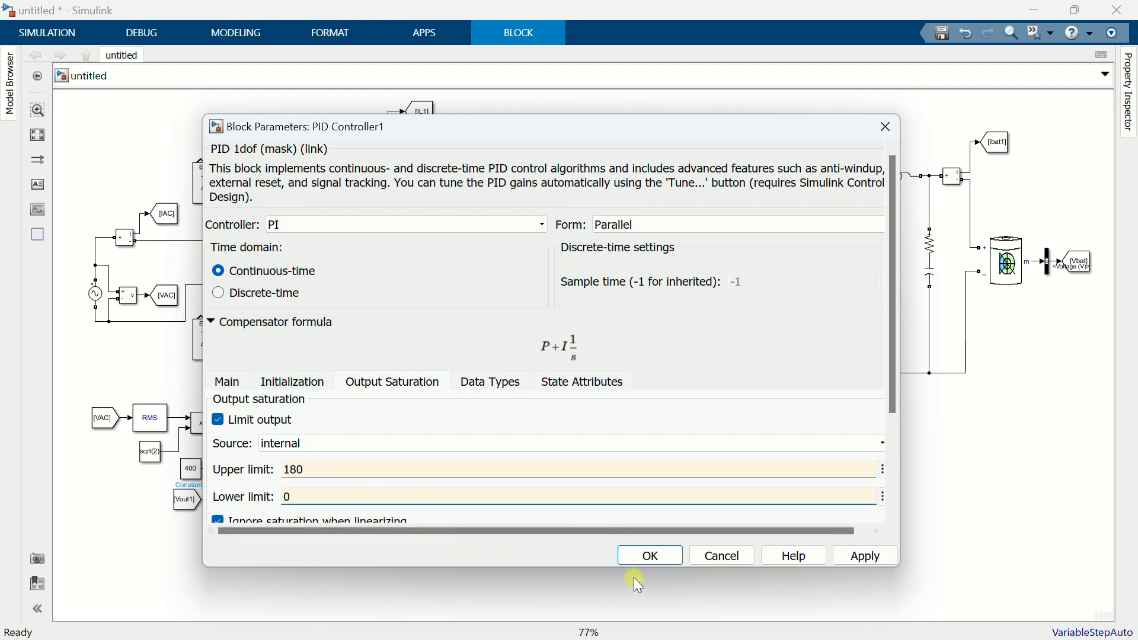
{"action": "left_click", "coordinate": [651, 554]}
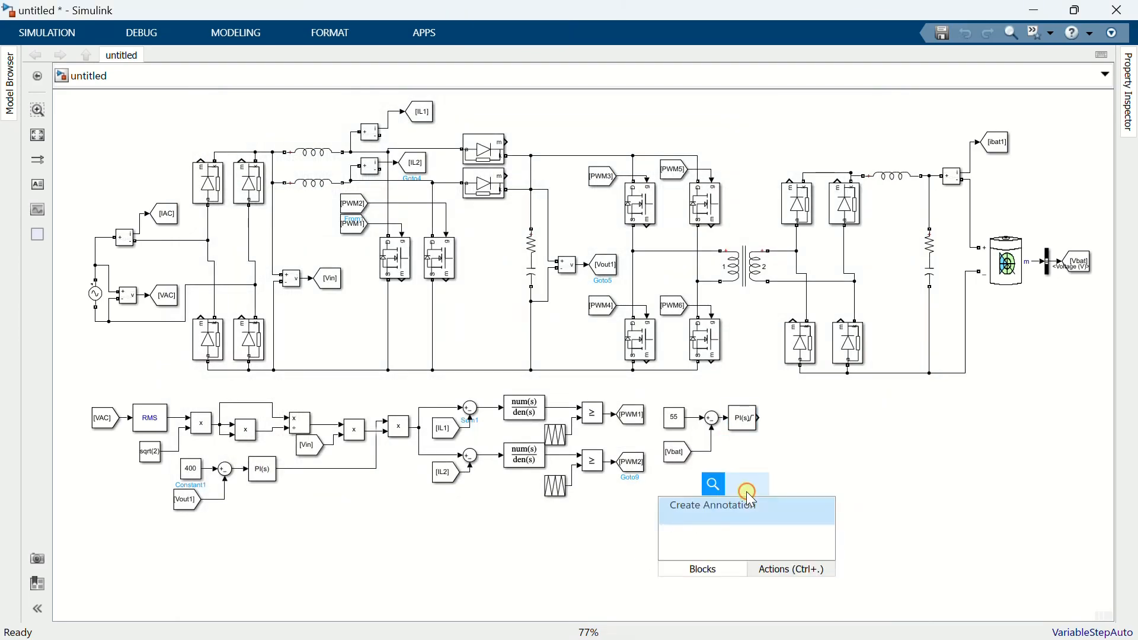
- Add a Saturation block and connect it to the output of the battery-voltage PI controller
{"action": "type", "text": "satur"}
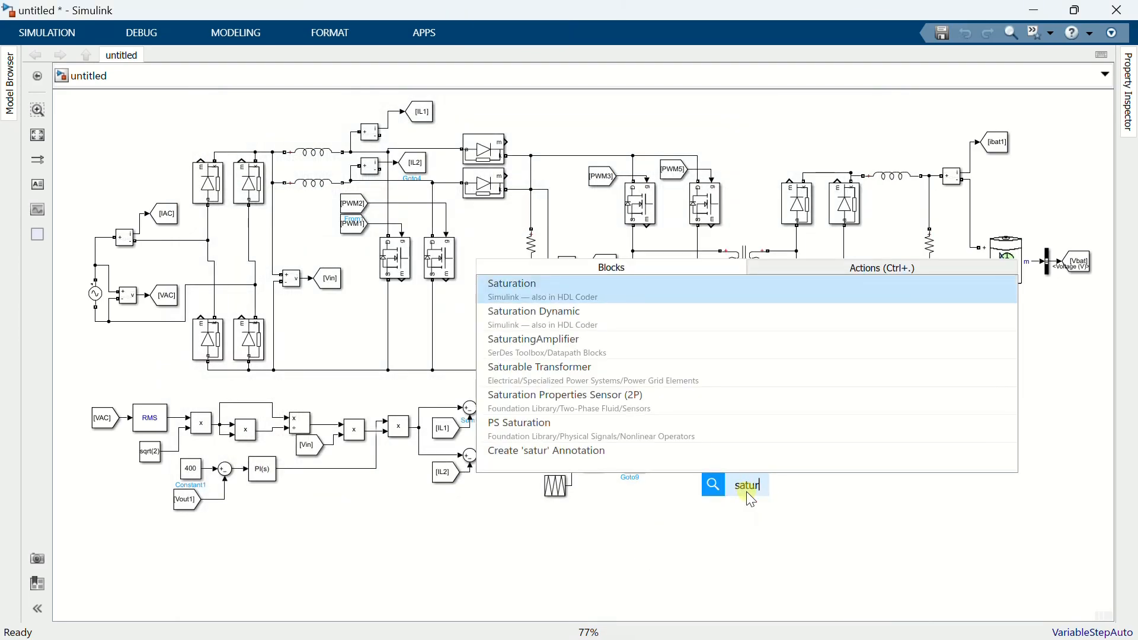
{"action": "left_click", "coordinate": [681, 297]}
{"action": "left_click_drag", "start_coordinate": [749, 493], "coordinate": [793, 443]}
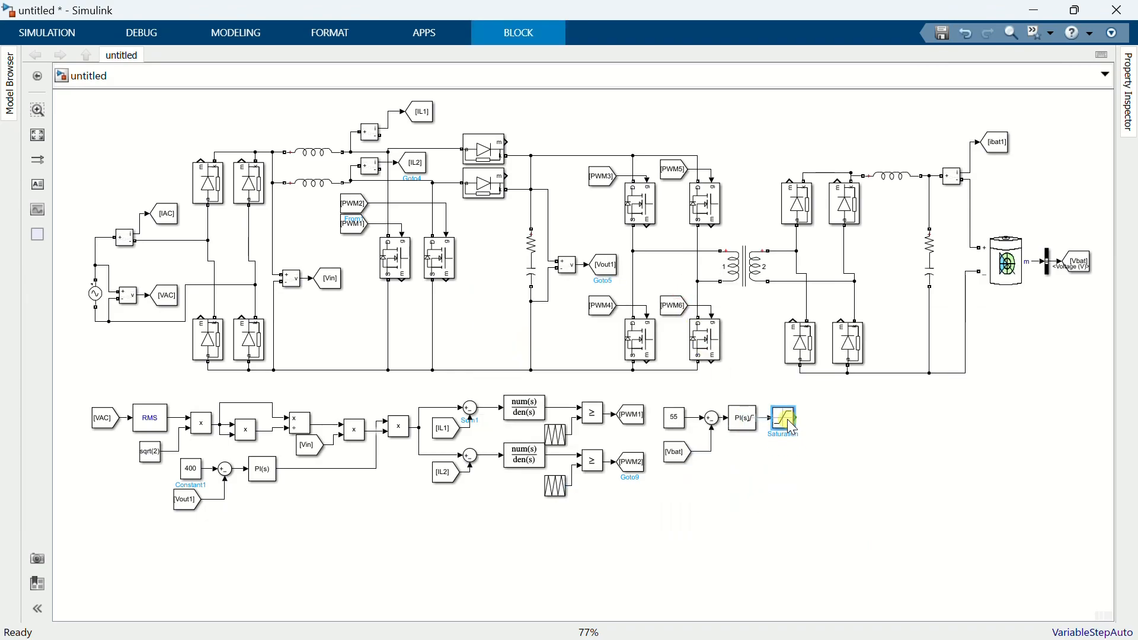
- Set the Saturation block's upper limit to 37.5 and its lower limit to 0
{"action": "double_click", "coordinate": [787, 424]}
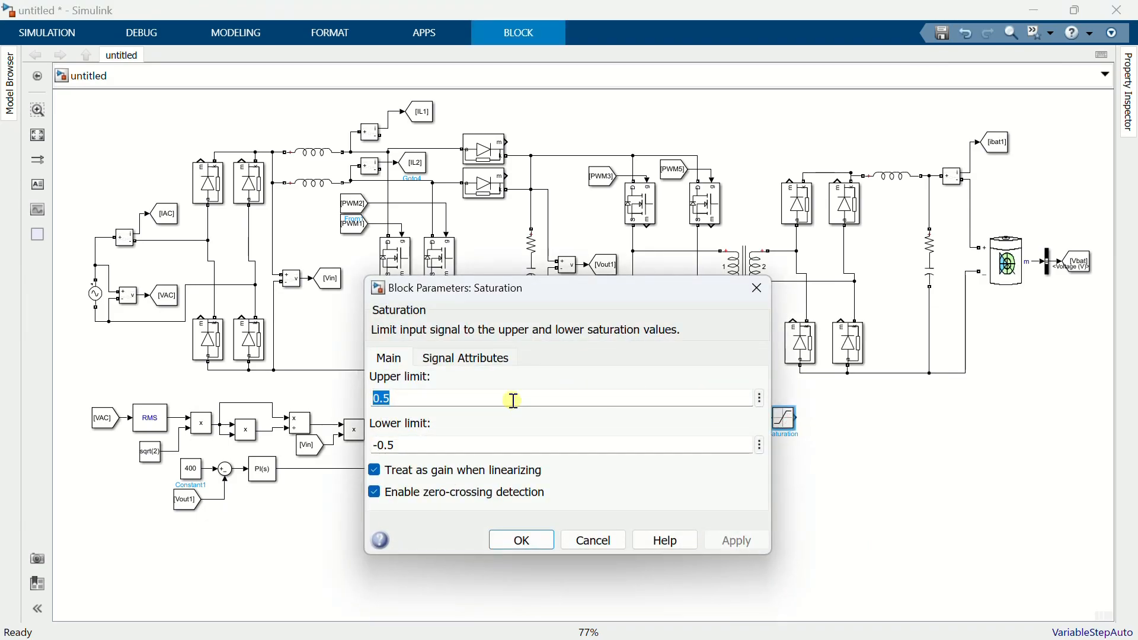
{"action": "type", "text": "37"}
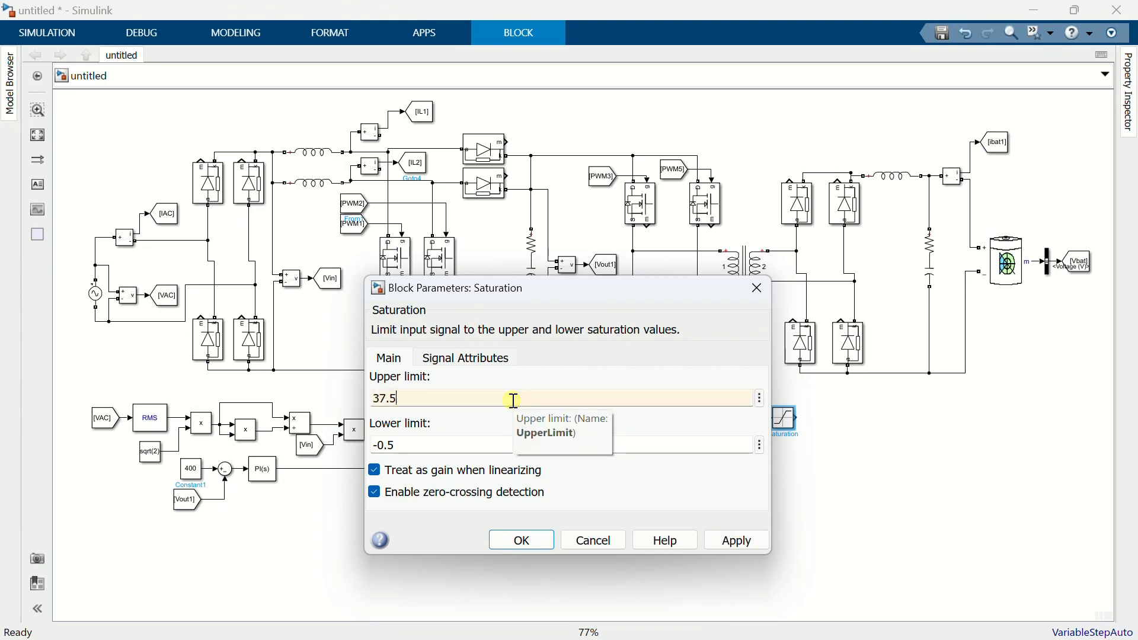
{"action": "double_click", "coordinate": [490, 447]}
{"action": "type", "text": "0"}
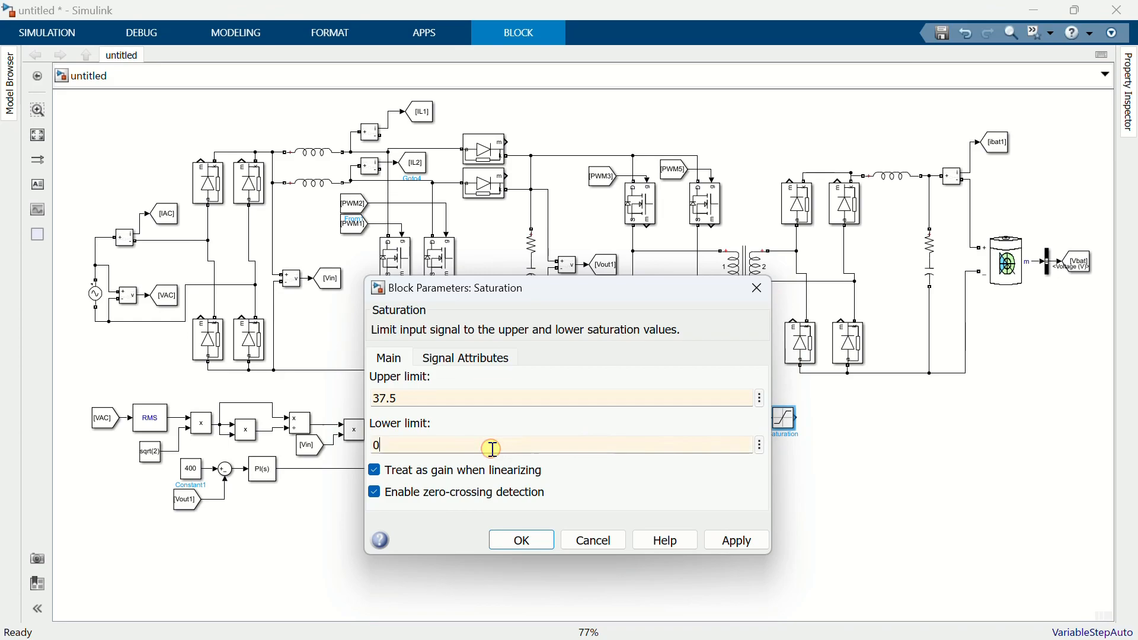
{"action": "left_click", "coordinate": [513, 537]}
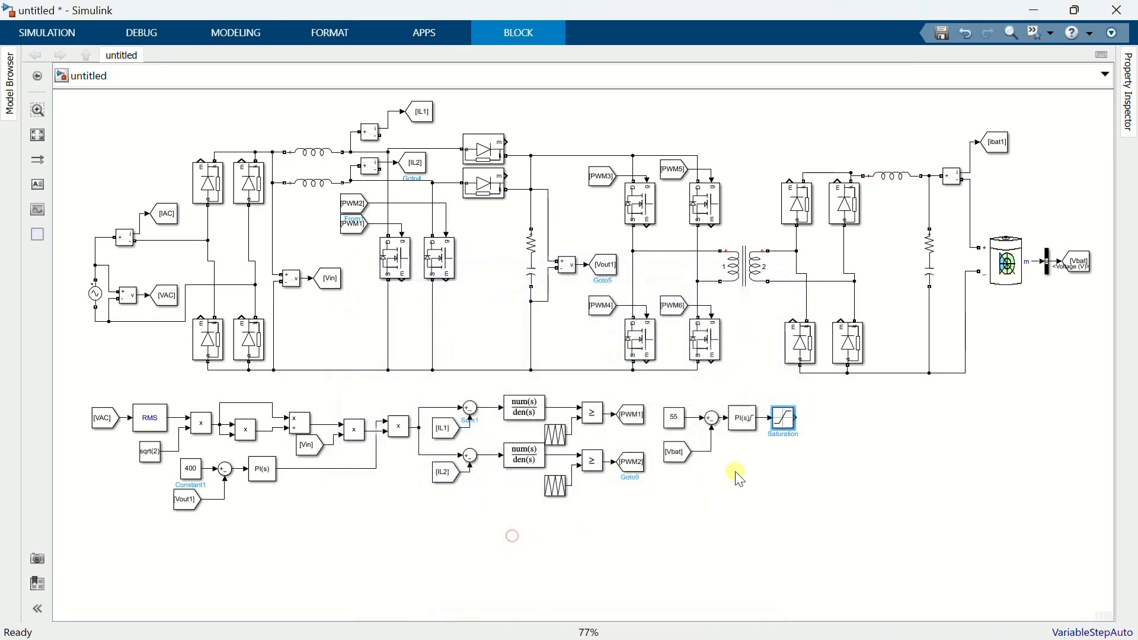
{"action": "left_click", "coordinate": [802, 466]}
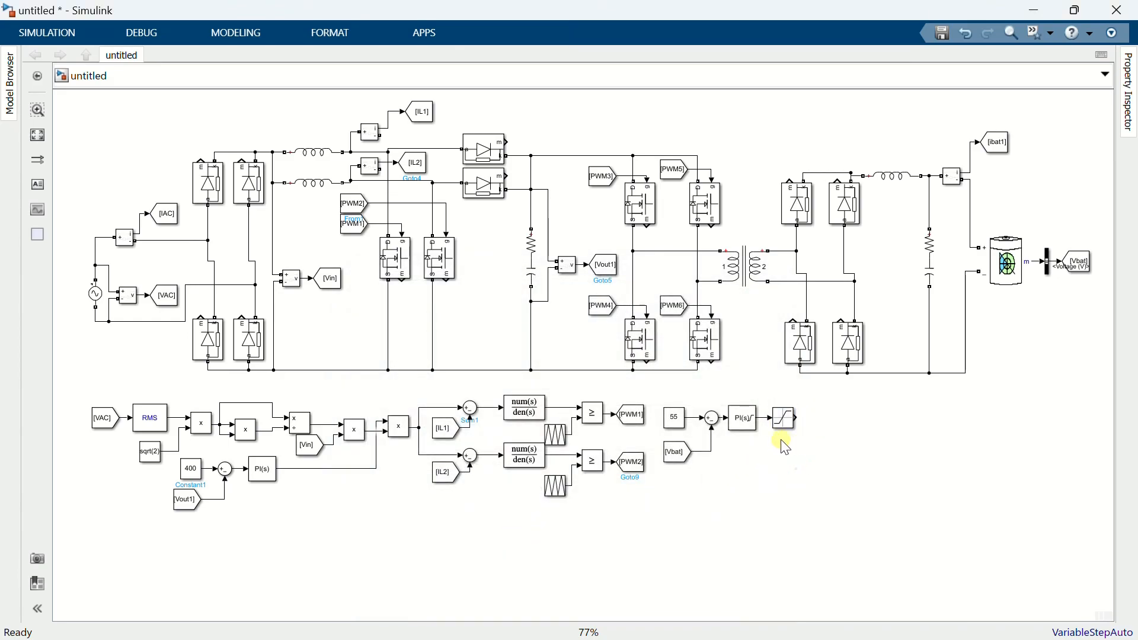
- Copy the Sum block to the Saturation output, connect it, and wire an ibat1 From block to its negative input
{"action": "left_click_drag", "start_coordinate": [728, 427], "coordinate": [815, 428]}
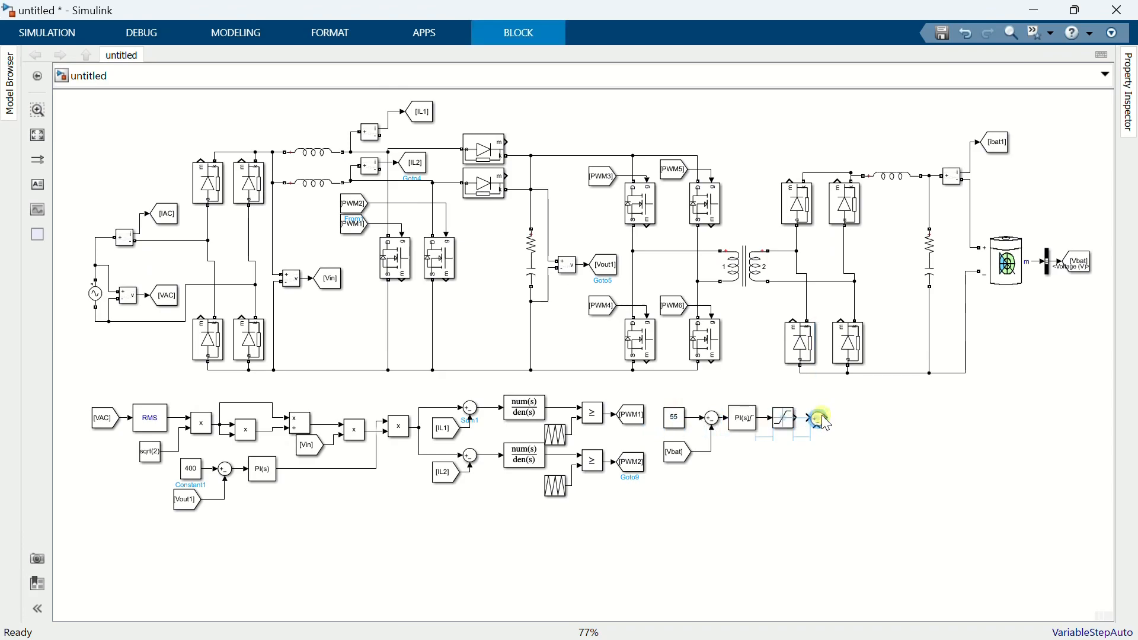
{"action": "left_click", "coordinate": [1002, 148]}
{"action": "left_click_drag", "start_coordinate": [1006, 145], "coordinate": [818, 427]}
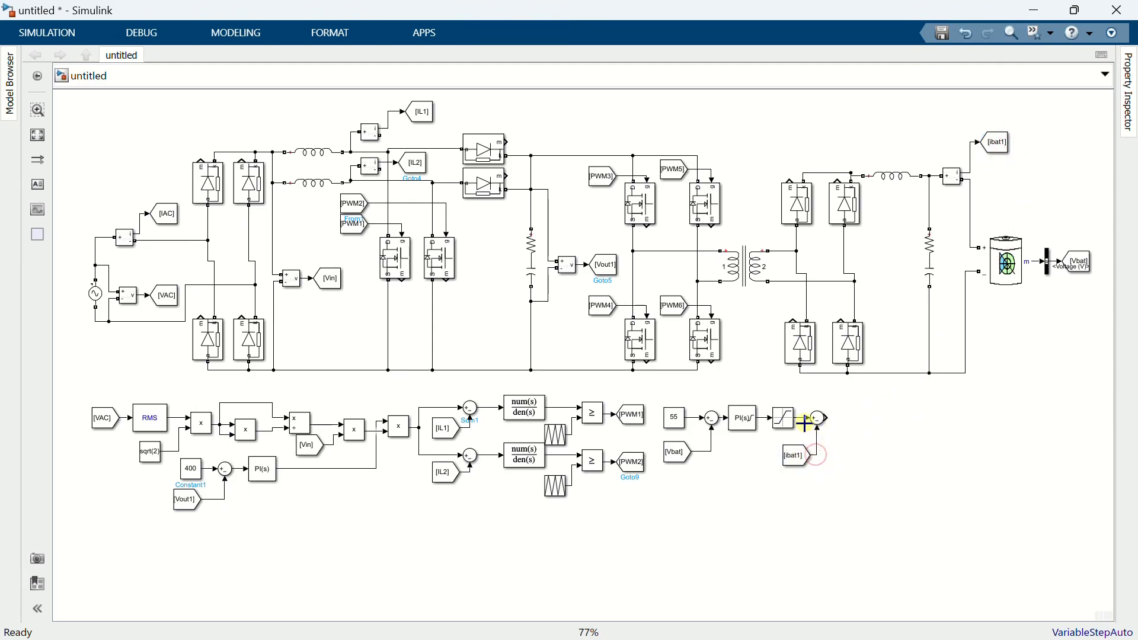
- Copy the battery-voltage PI controller and connect the copy to the output of the ibat1 Sum block
{"action": "left_click_drag", "start_coordinate": [750, 431], "coordinate": [854, 424]}
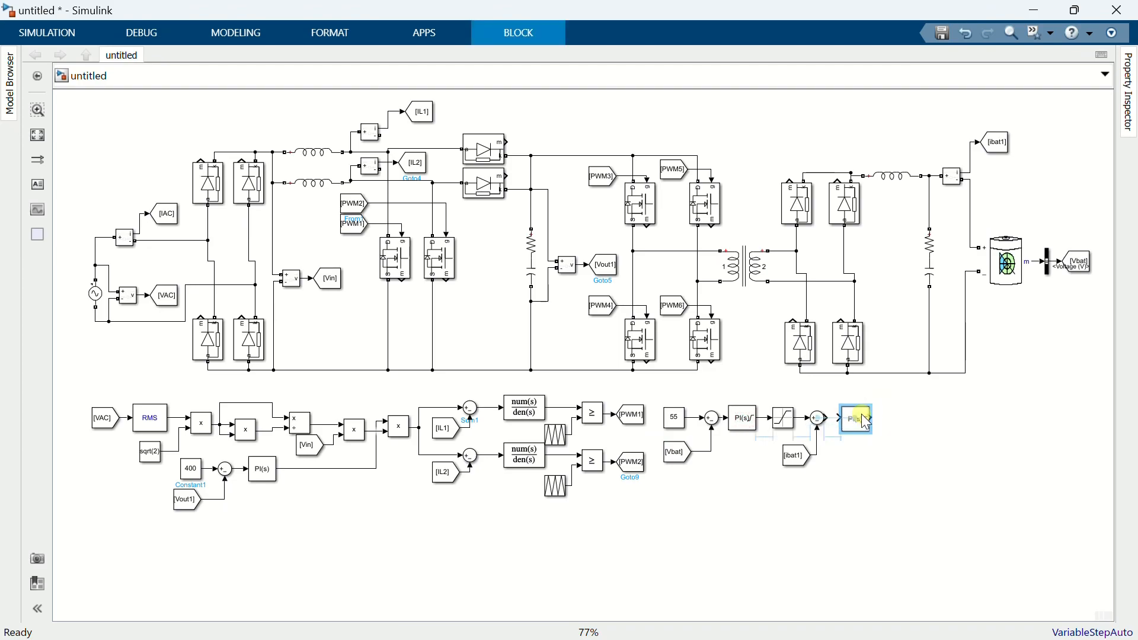
{"action": "left_click", "coordinate": [834, 417]}
{"action": "left_click", "coordinate": [852, 474]}
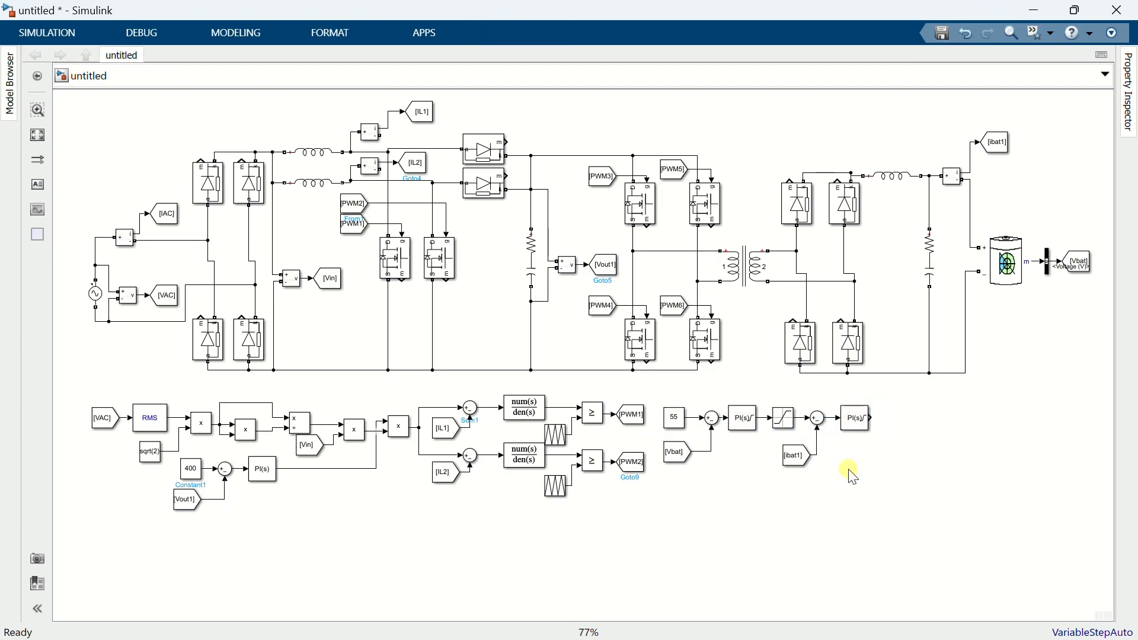
{"action": "left_click", "coordinate": [852, 421]}
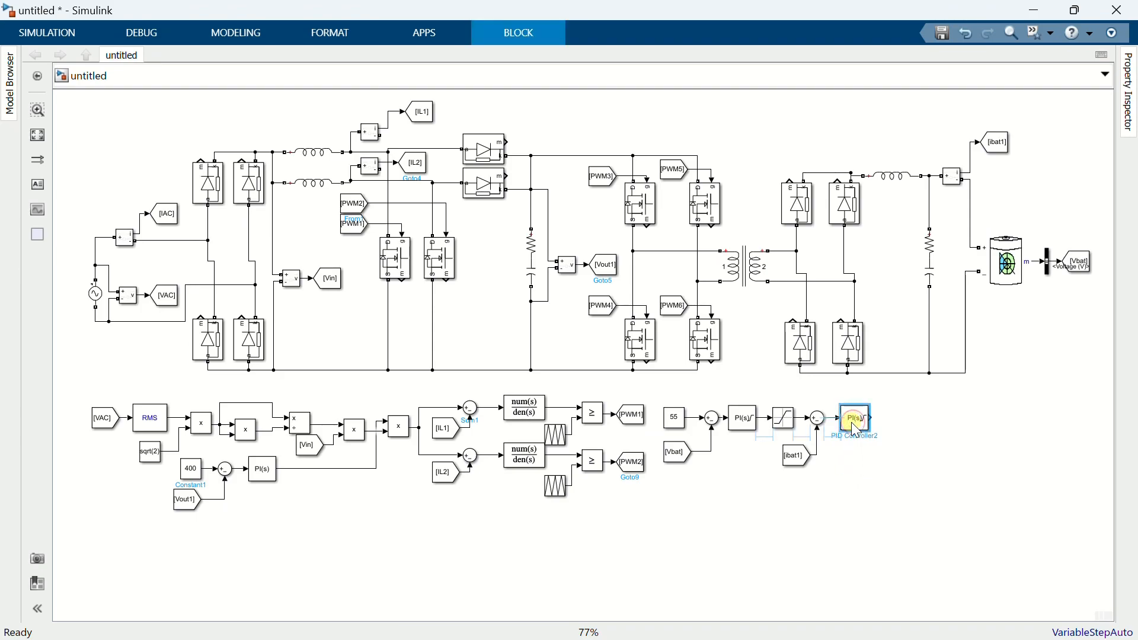
{"action": "left_click", "coordinate": [867, 474]}
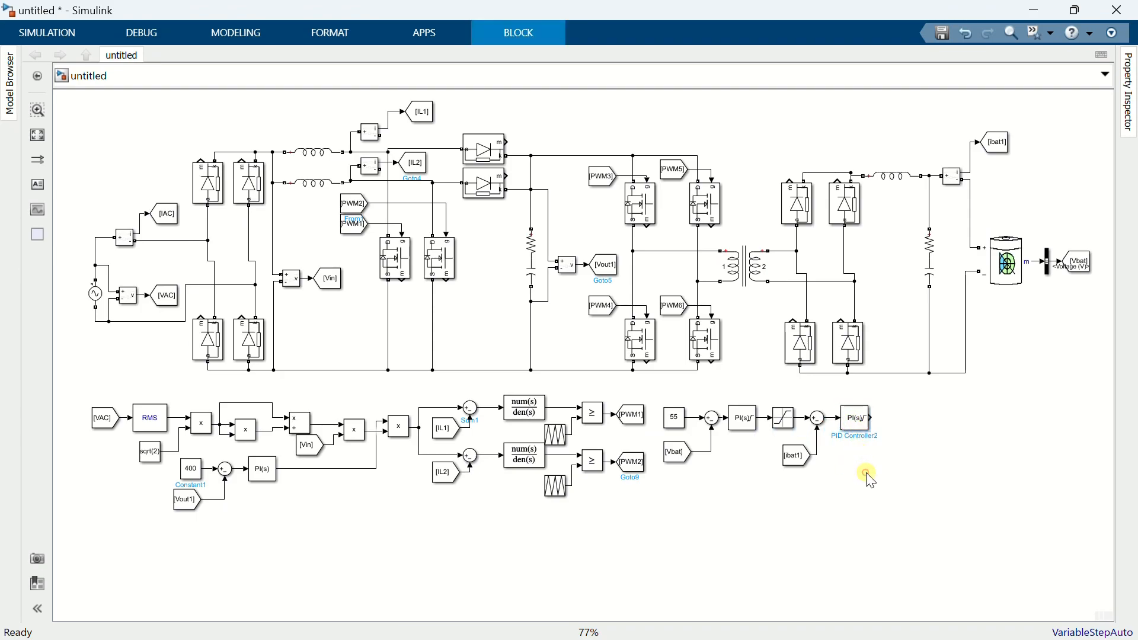
- Add a MATLAB Function block in the empty area below the battery control loop and open its code
{"action": "double_click", "coordinate": [759, 537]}
{"action": "type", "text": "mat"}
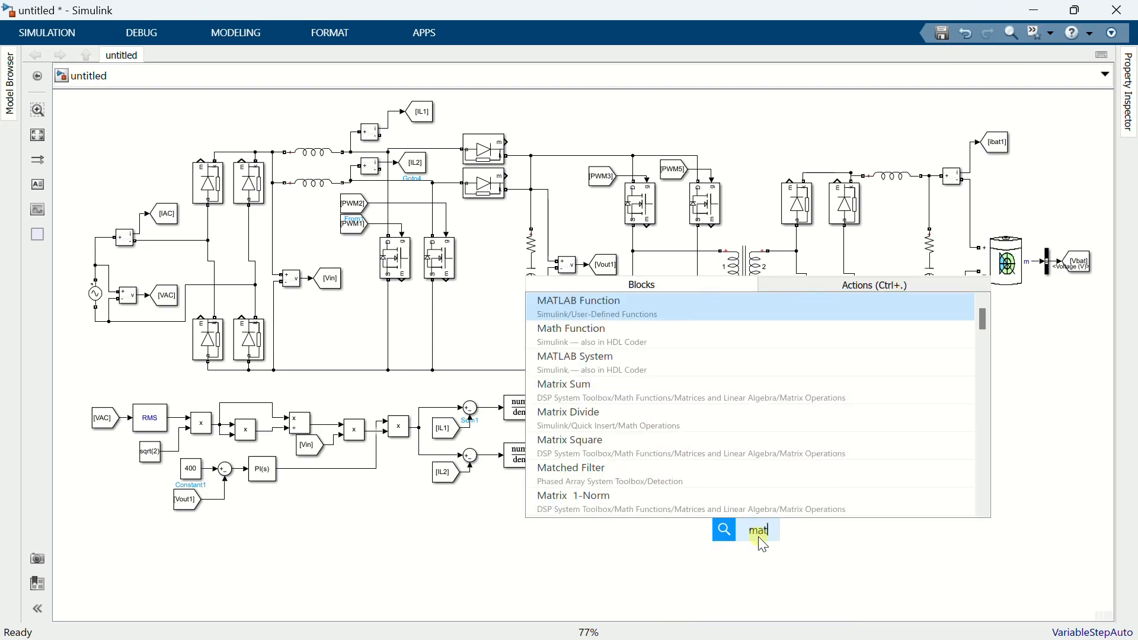
{"action": "type", "text": "lab f"}
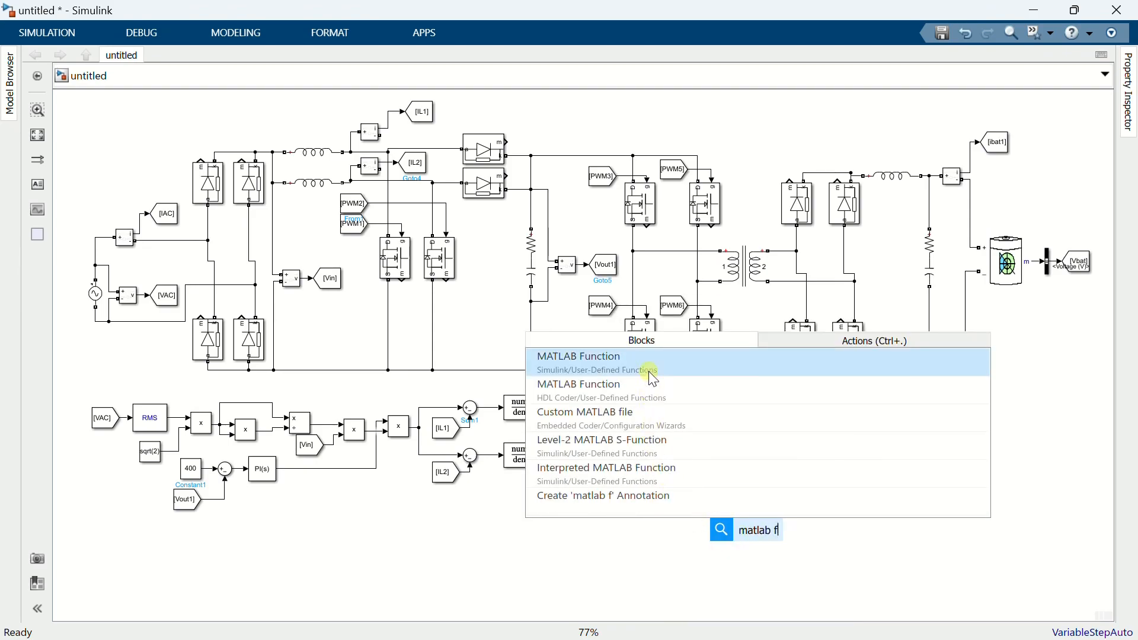
{"action": "left_click", "coordinate": [653, 374]}
{"action": "double_click", "coordinate": [757, 539]}
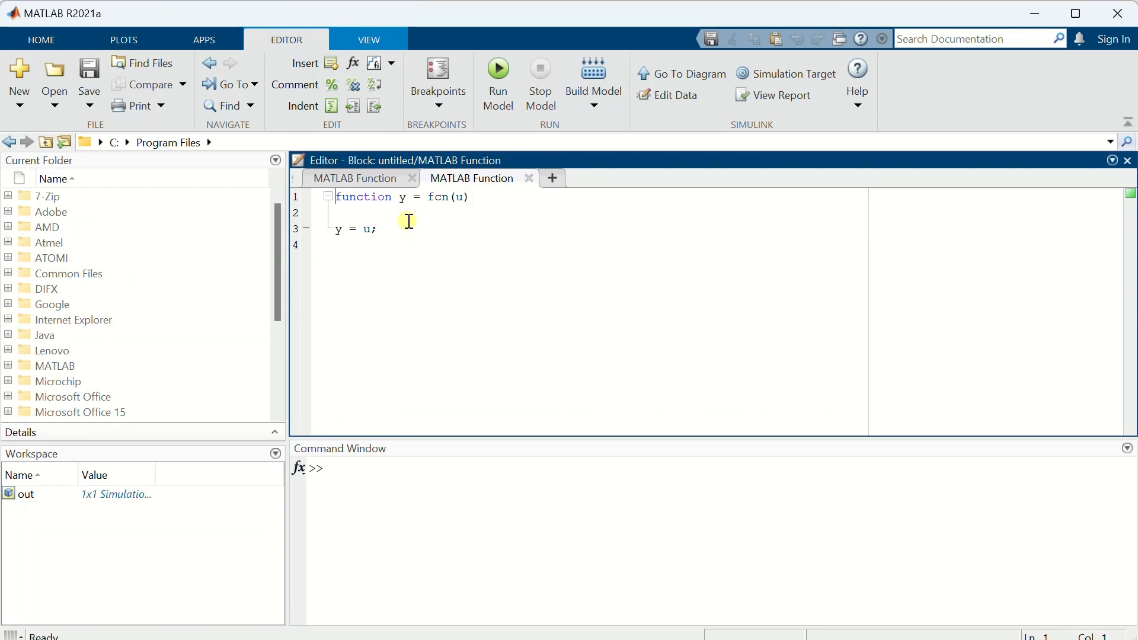
- Change the function declaration to function [u2, u1] = fcn(t,f,phi)
{"action": "key", "text": "BackSpace"}
{"action": "key", "text": "BackSpace"}
{"action": "key", "text": "BackSpace"}
{"action": "key", "text": "BackSpace"}
{"action": "key", "text": "BackSpace"}
{"action": "key", "text": "BackSpace"}
{"action": "key", "text": "BackSpace"}
{"action": "key", "text": "BackSpace"}
{"action": "key", "text": "BackSpace"}
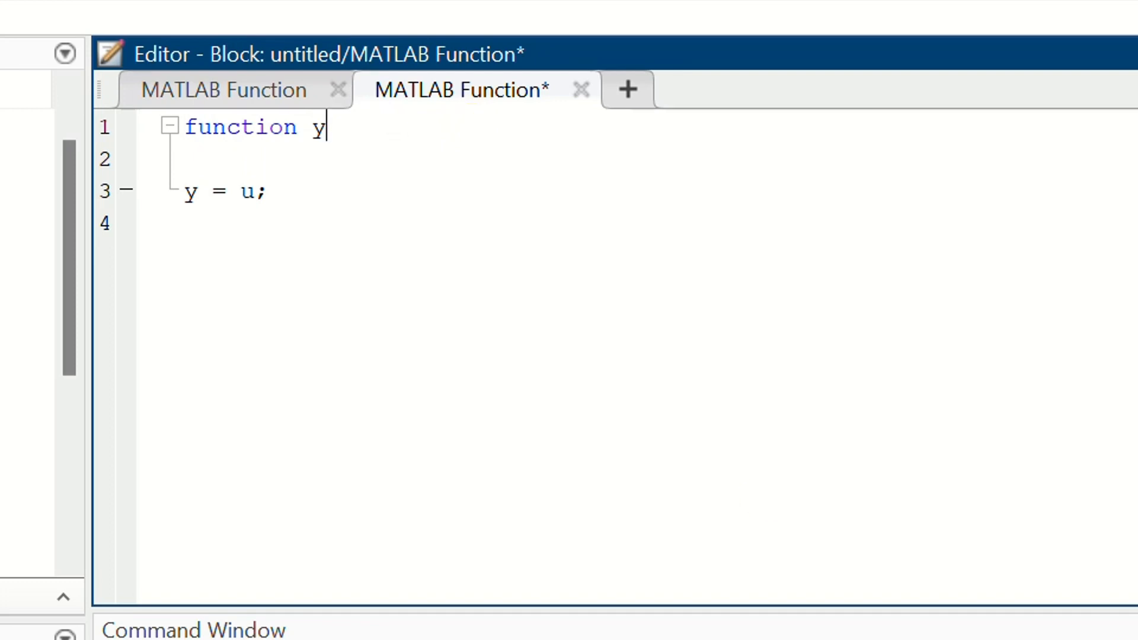
{"action": "key", "text": "BackSpace"}
{"action": "type", "text": "("}
{"action": "key", "text": "BackSpace"}
{"action": "type", "text": "[u2, u1"}
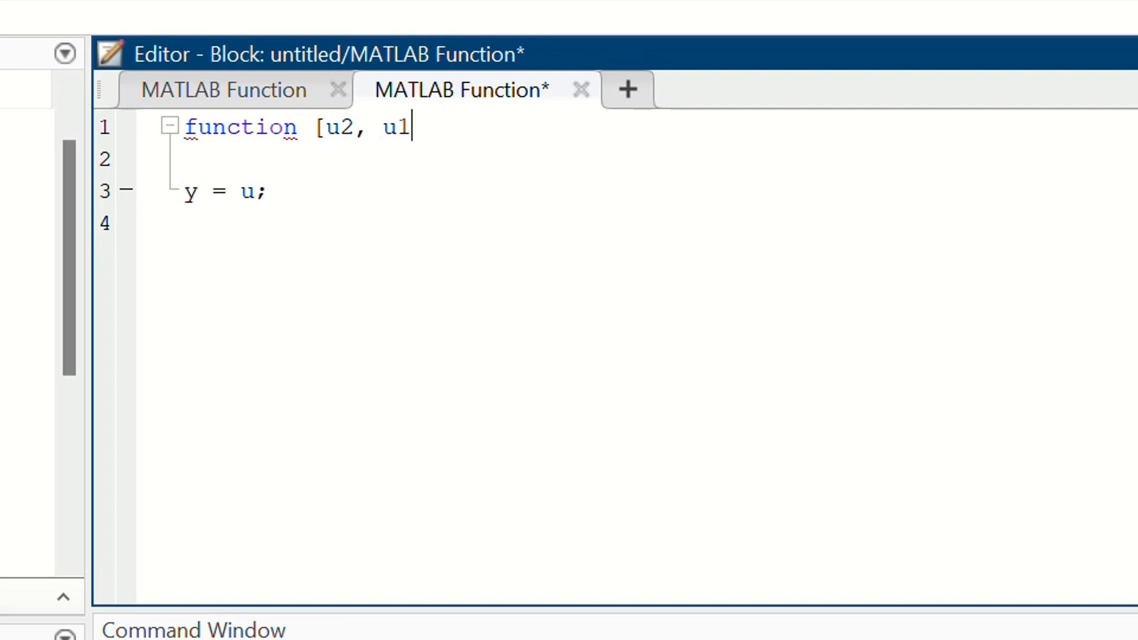
{"action": "type", "text": "] = fcn(t"}
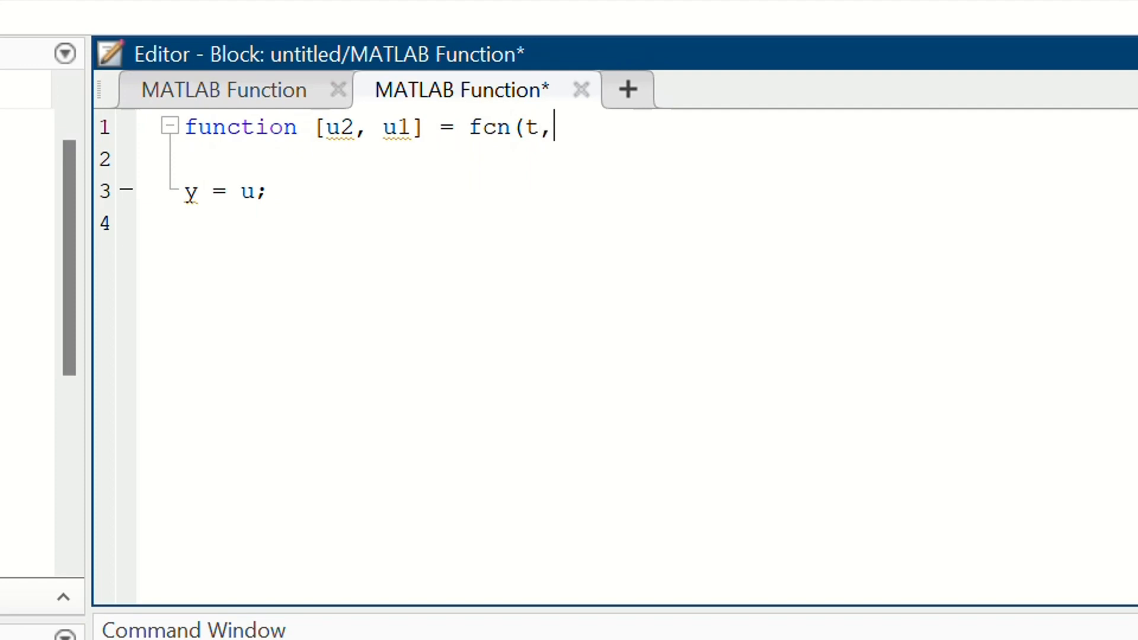
{"action": "type", "text": ",phi)"}
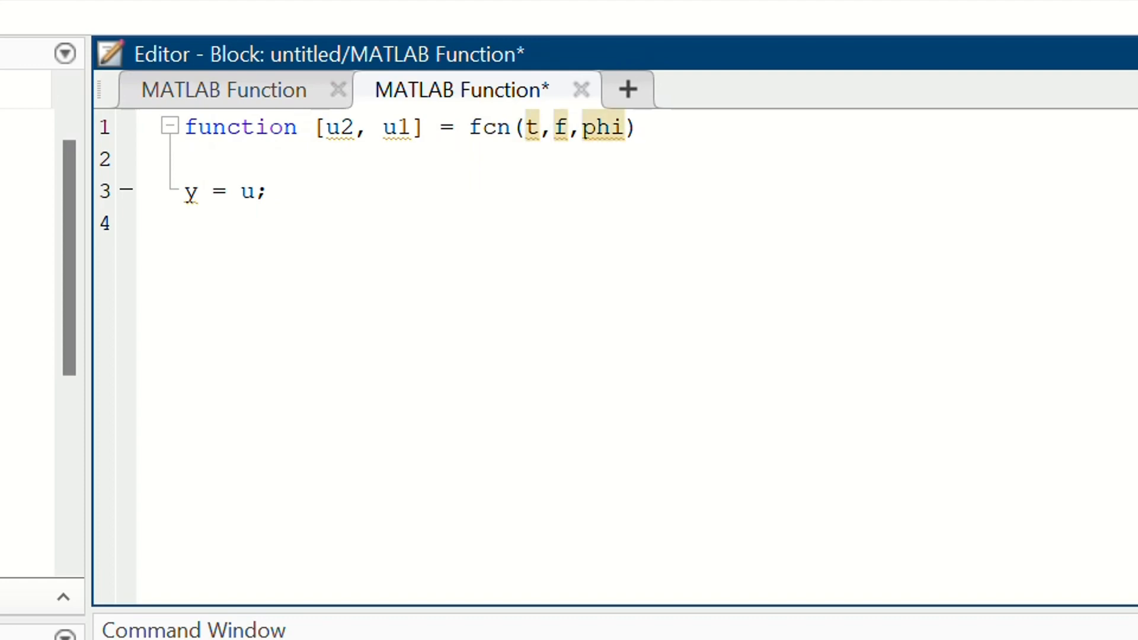
- Delete the blank lines and the default y = u; statement below the function declaration
{"action": "key", "text": "Return"}
{"action": "key", "text": "shift+Down"}
{"action": "key", "text": "shift+Down"}
{"action": "key", "text": "shift+Down"}
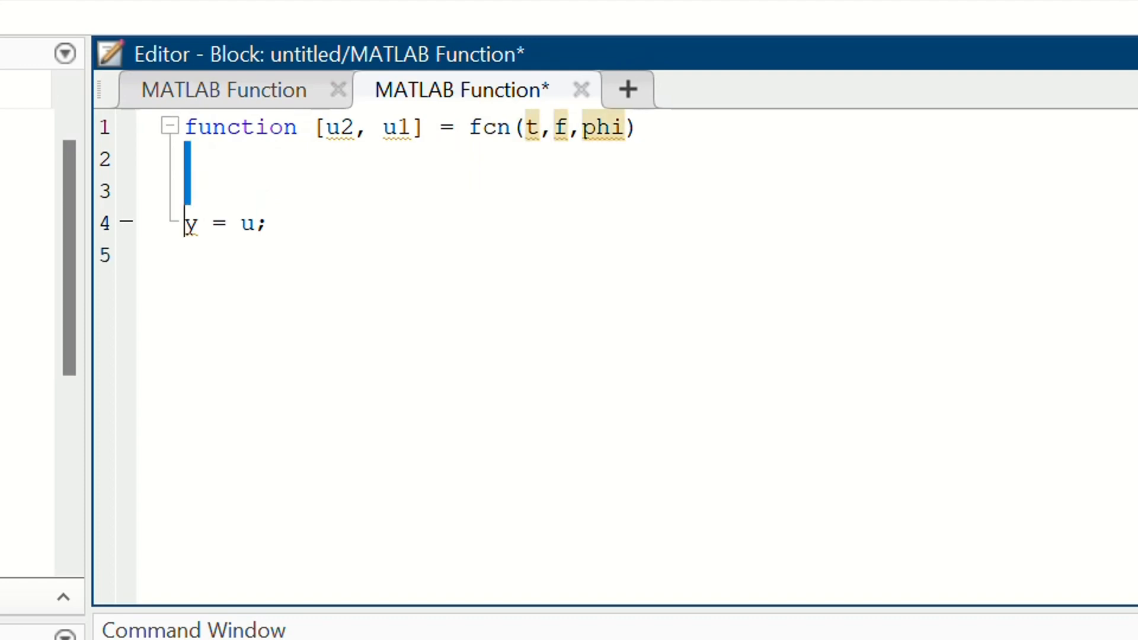
{"action": "key", "text": "BackSpace"}
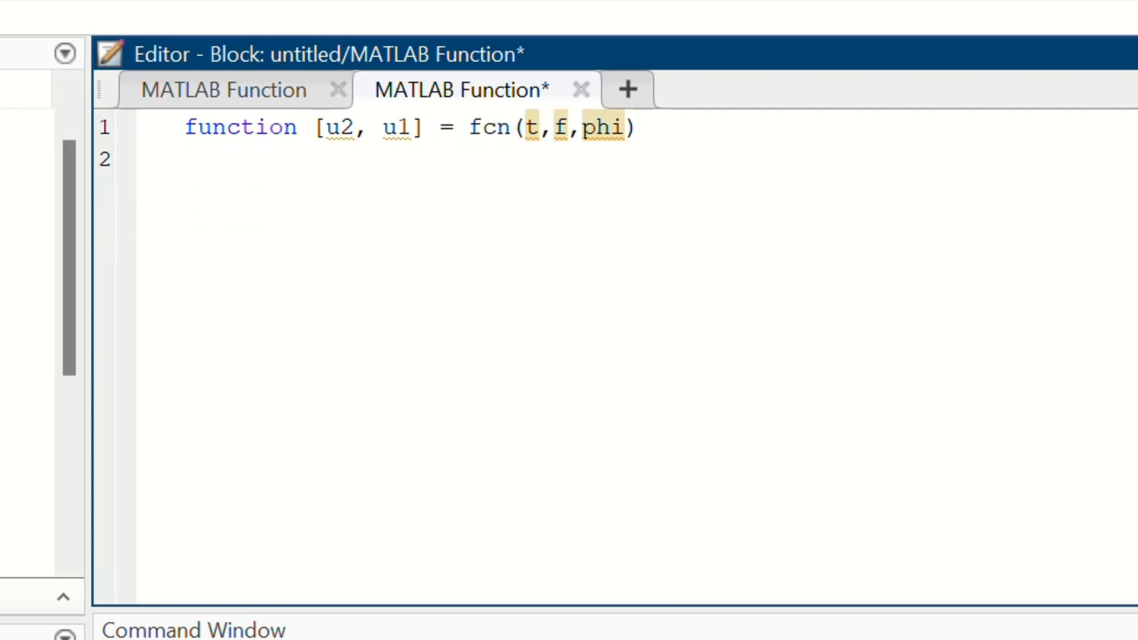
- Define the period as Tf = 1/f; and initialise the outputs with u1 = 0; and u2 = 0; on separate lines
{"action": "type", "text": "Tf = 1/f;"}
{"action": "key", "text": "Return"}
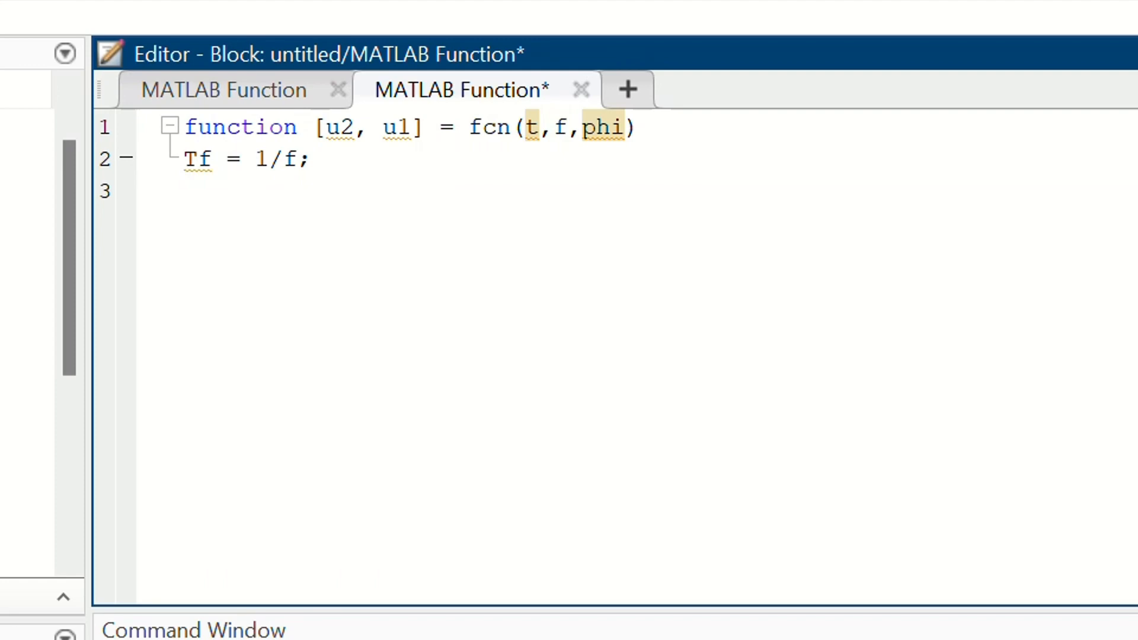
{"action": "type", "text": "u1 = 0"}
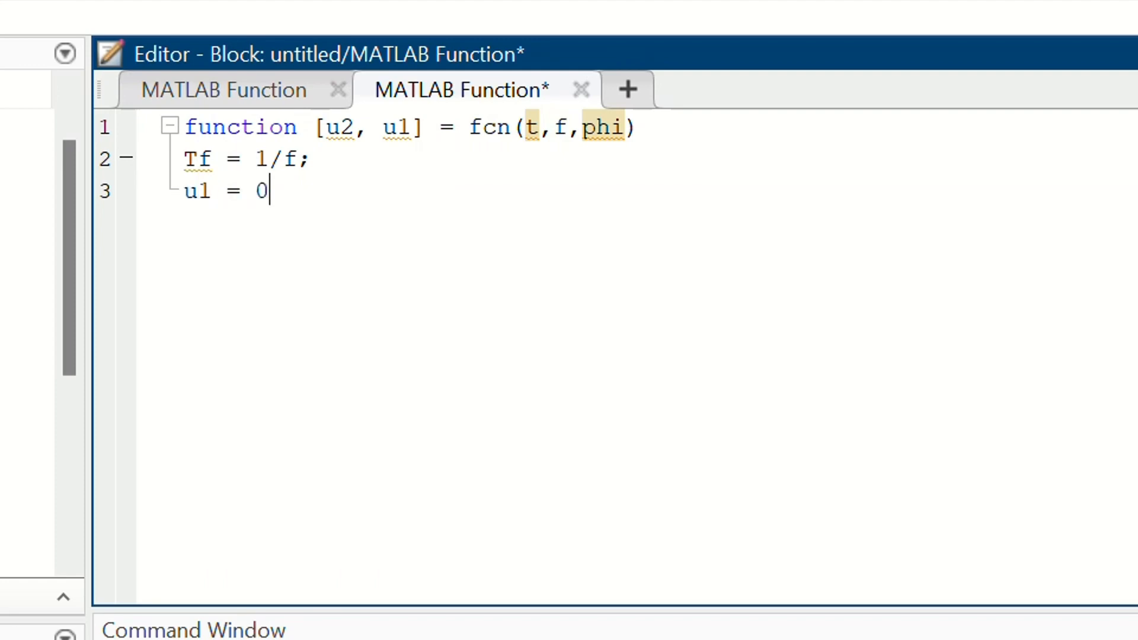
{"action": "type", "text": ";"}
{"action": "key", "text": "Return"}
{"action": "type", "text": "u2"}
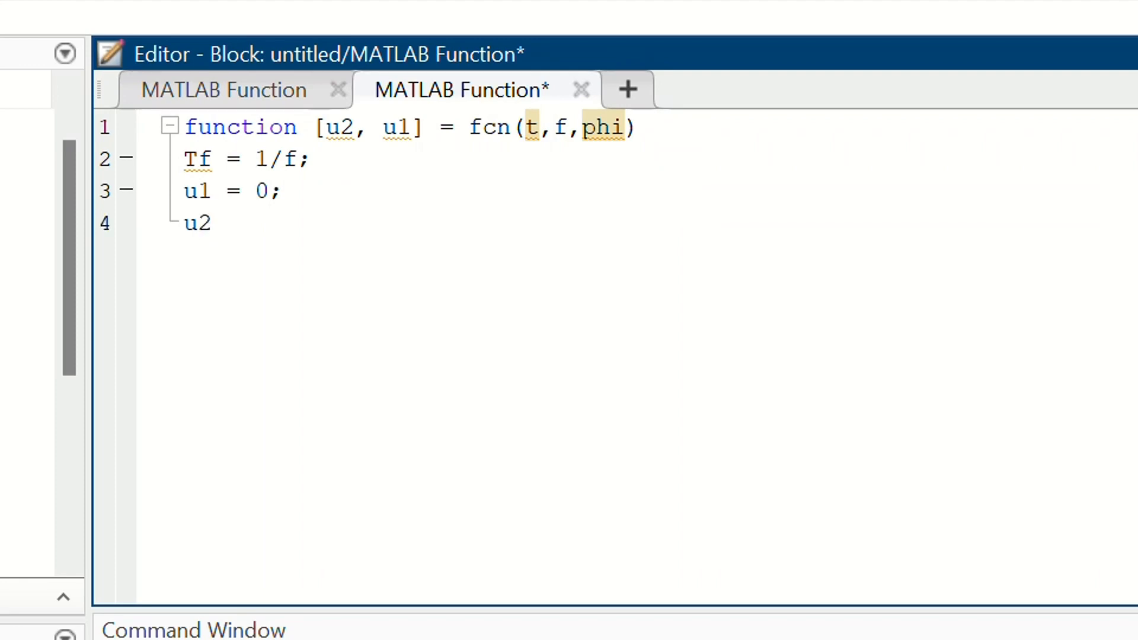
{"action": "type", "text": " = 0;"}
{"action": "key", "text": "Return"}
- Add the line y1 = mod(t, Tf); to the function
{"action": "type", "text": "y1"}
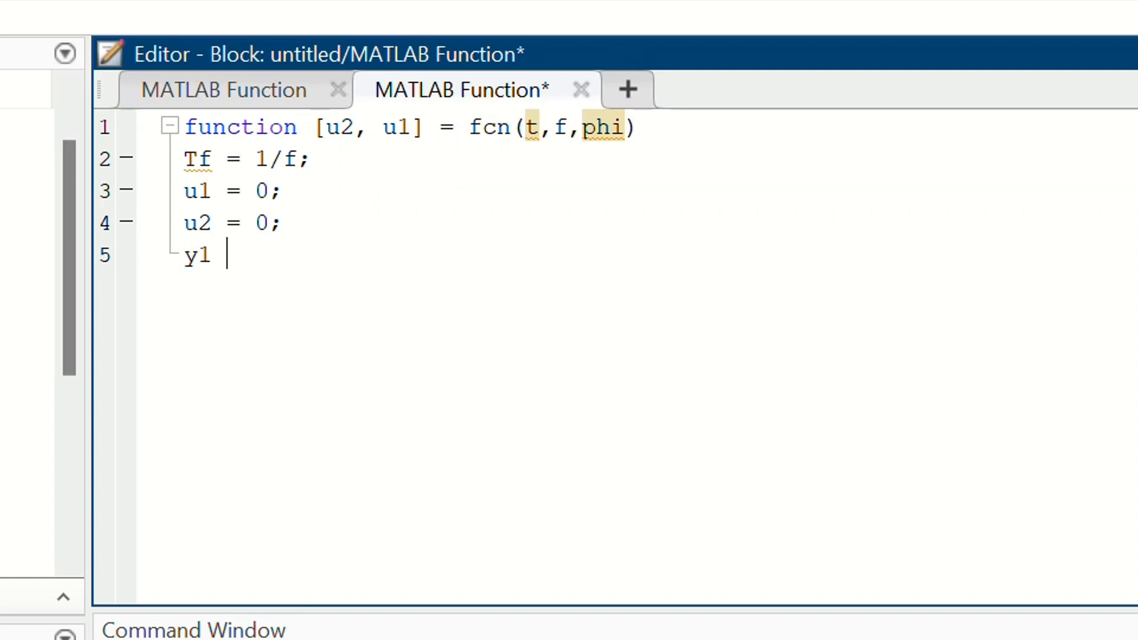
{"action": "type", "text": "= mod(t"}
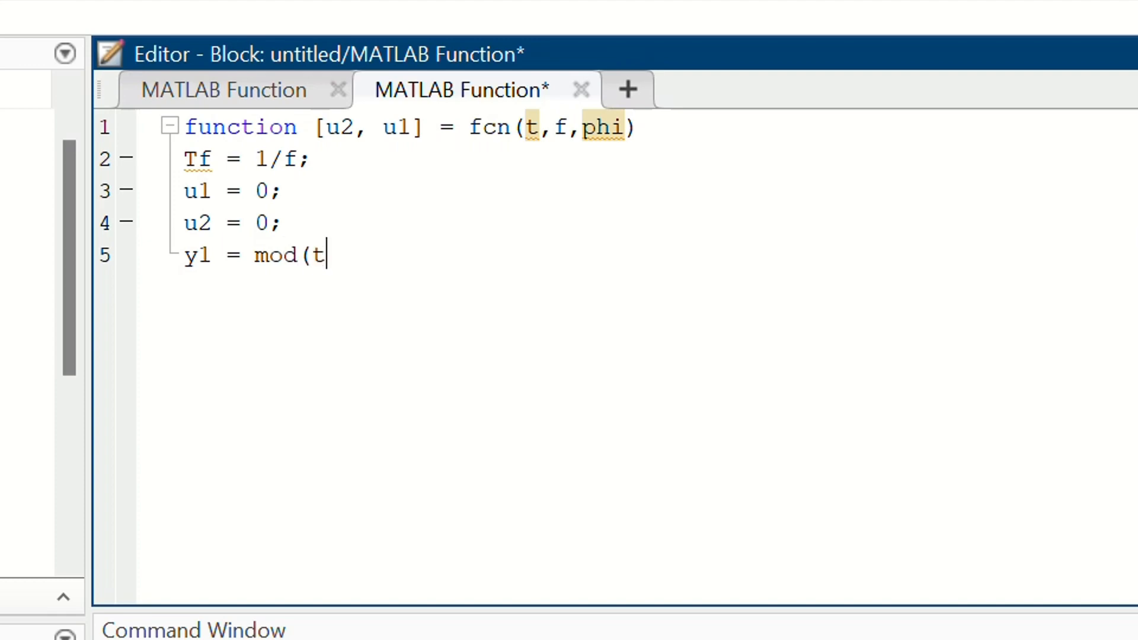
{"action": "type", "text": ", Tf);"}
{"action": "key", "text": "Return"}
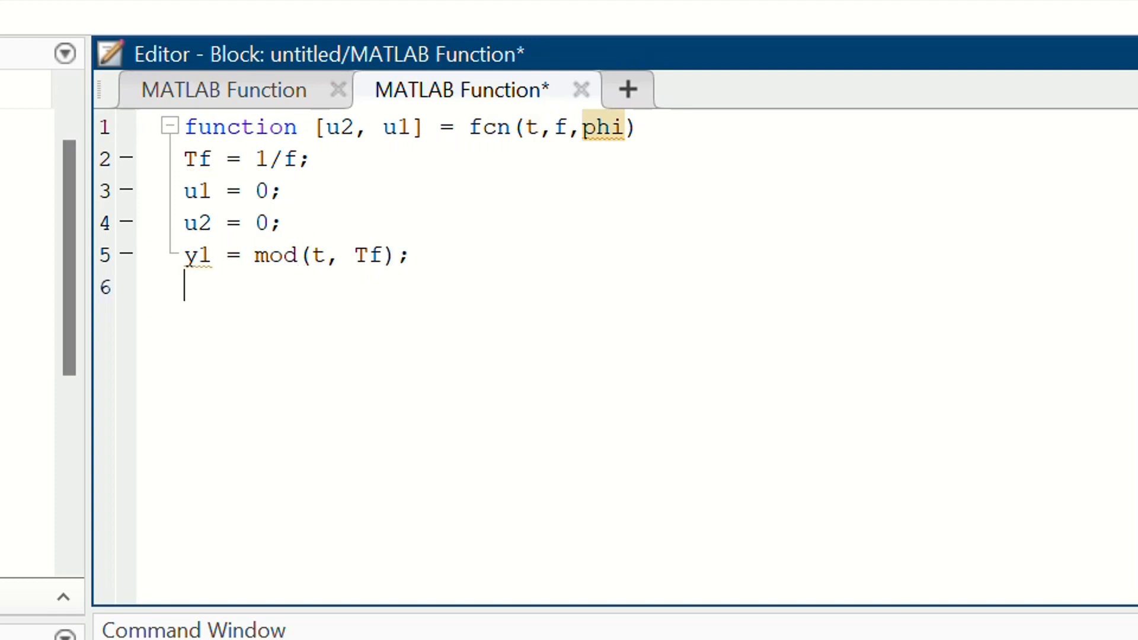
- Add an if block with the condition y1 < Tf/2 that sets u1 = 1; and close it with end
{"action": "type", "text": "if y1"}
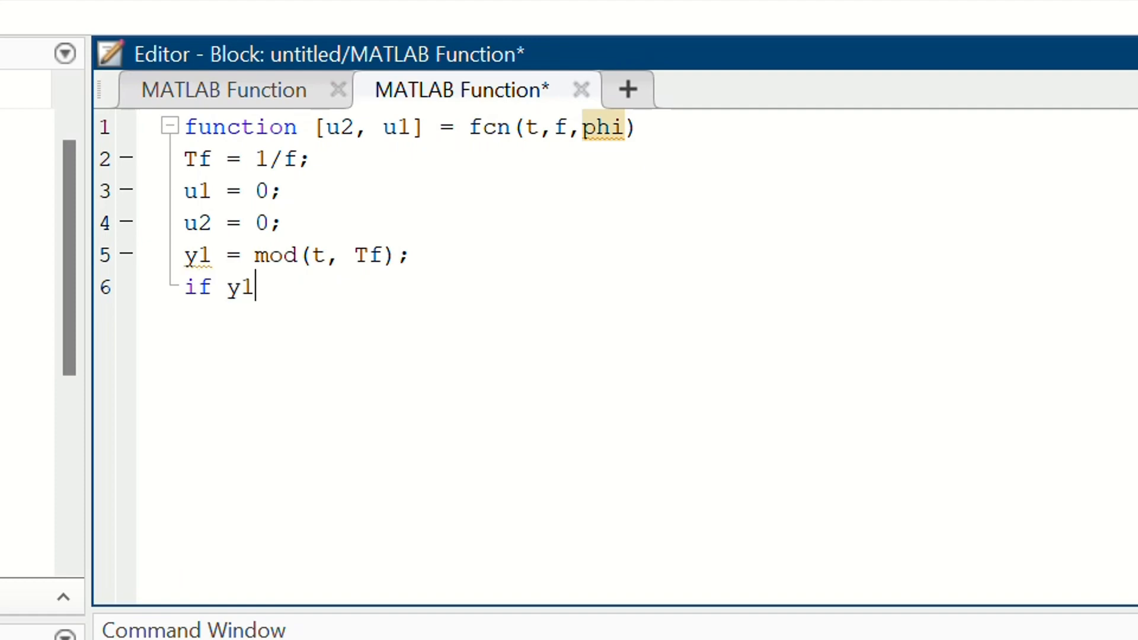
{"action": "type", "text": " < Tf/2"}
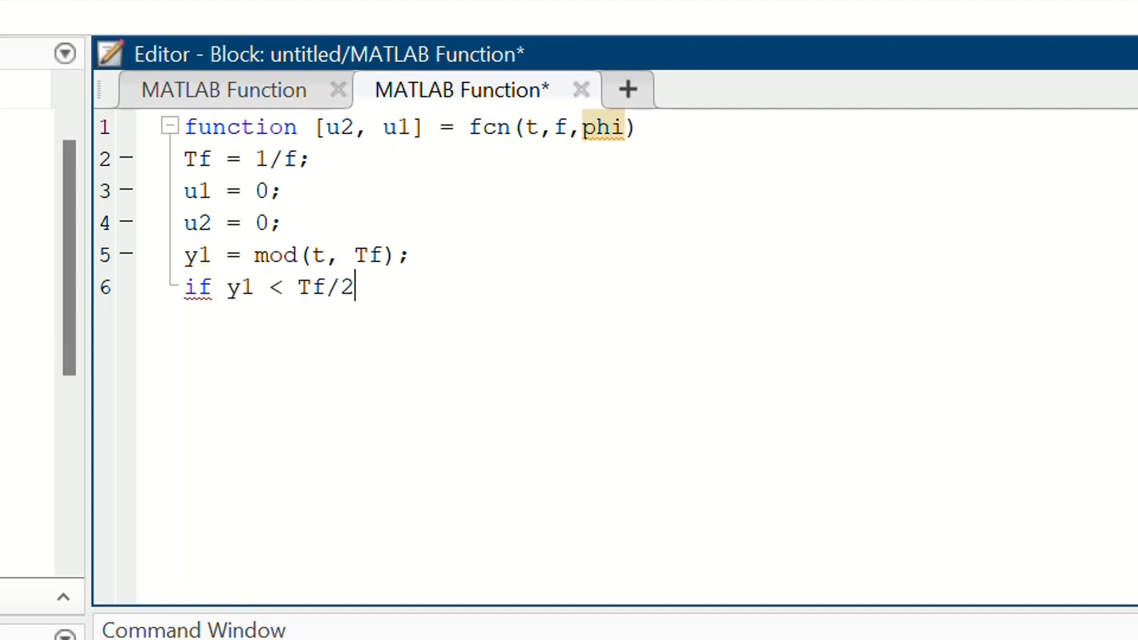
{"action": "key", "text": "Return"}
{"action": "type", "text": "u1 = 1;"}
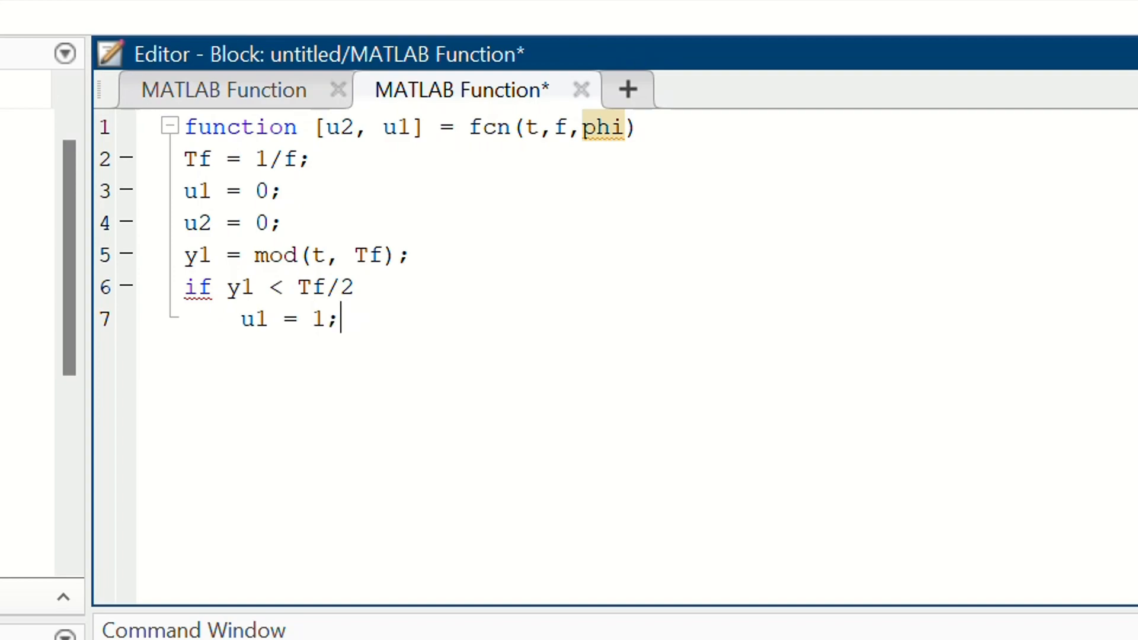
{"action": "key", "text": "Return"}
{"action": "type", "text": "end"}
{"action": "key", "text": "Return"}
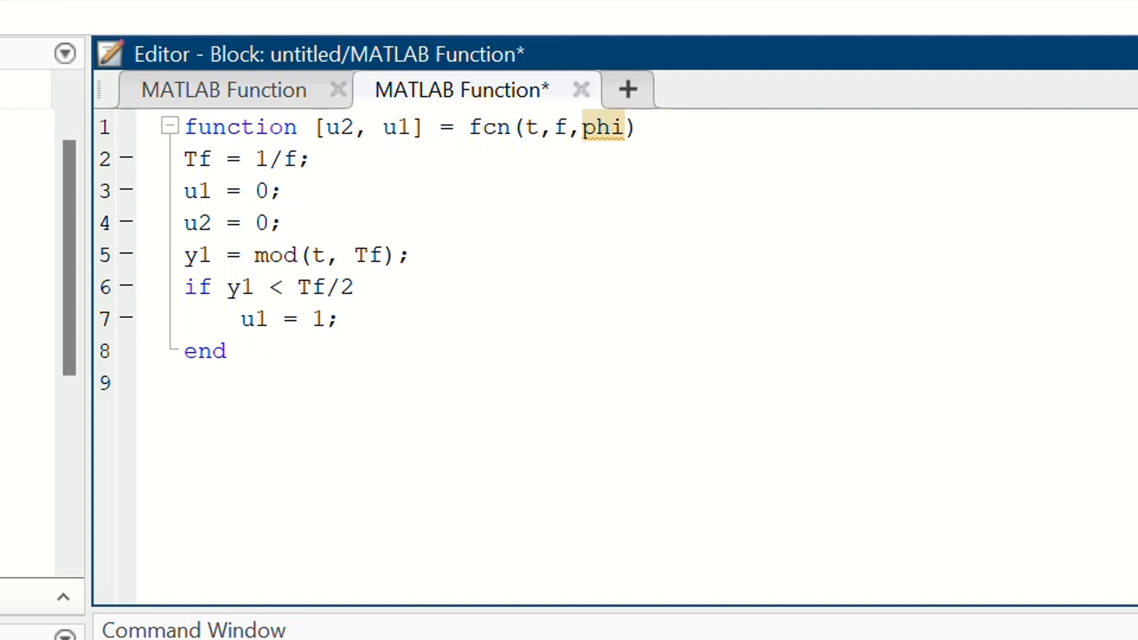
- Add the phase delay line t_phi = Tf*phi/360; below the first if block
{"action": "type", "text": "t_phi"}
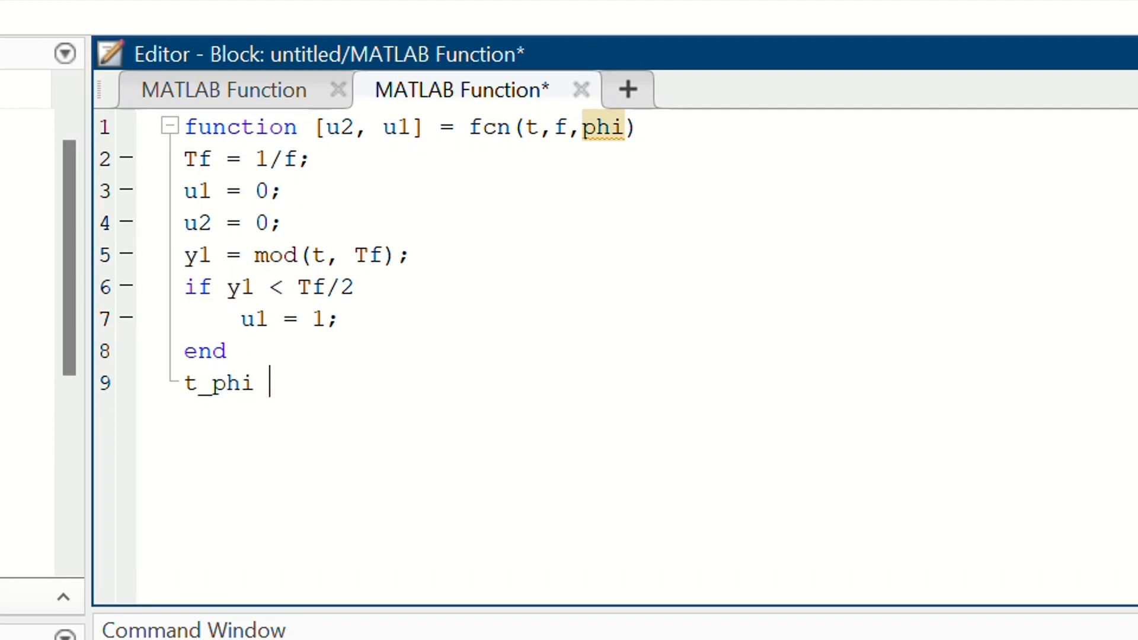
{"action": "type", "text": " = Tf*phi"}
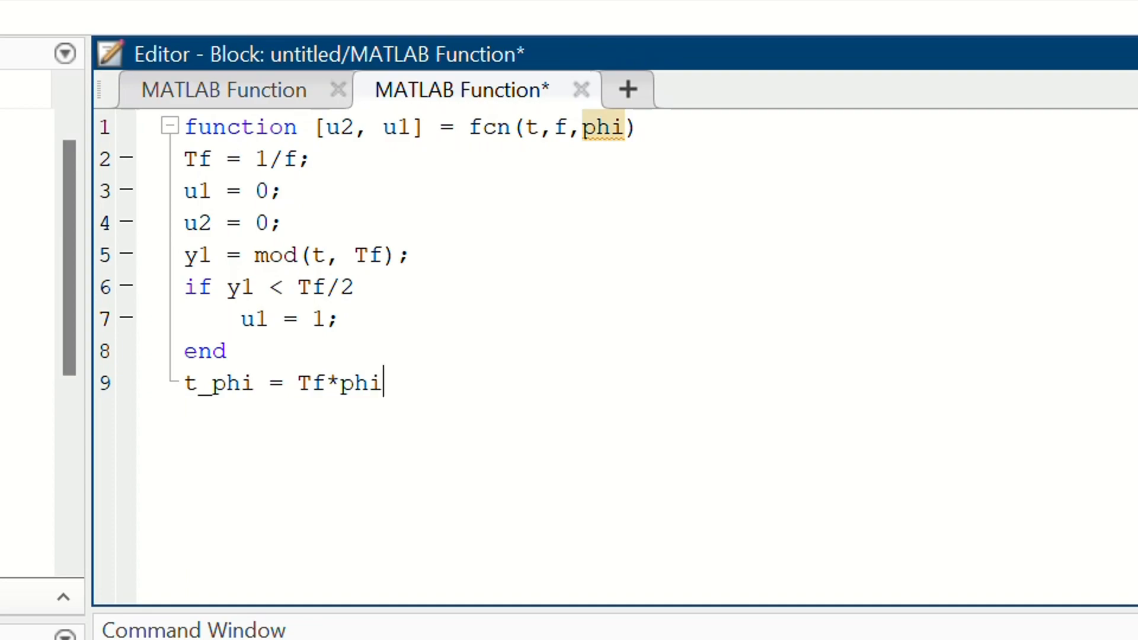
{"action": "type", "text": "/360;"}
{"action": "key", "text": "Return"}
- Add the line y2=mod(t+t_phi, Tf); to compute the phase-shifted time
{"action": "type", "text": "y2"}
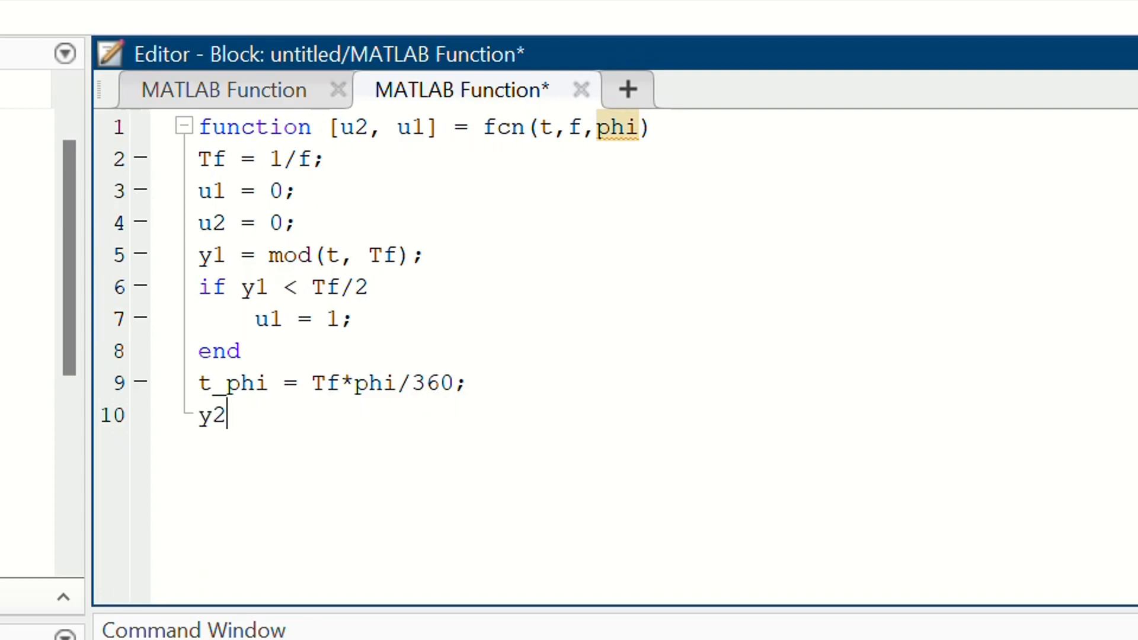
{"action": "type", "text": "=mo"}
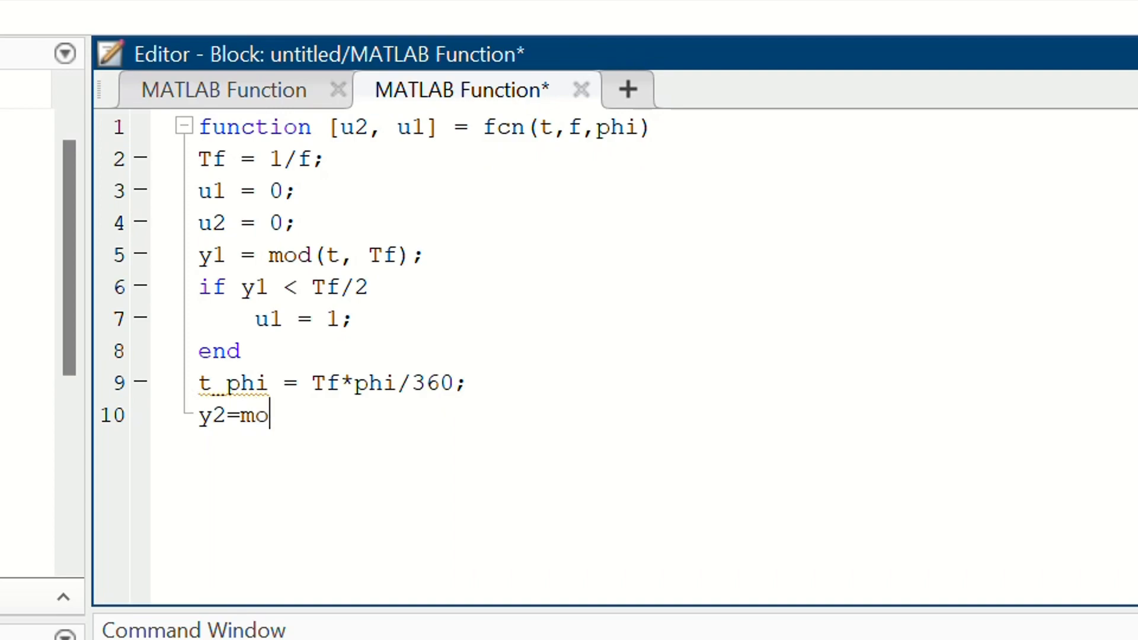
{"action": "type", "text": "d(t+"}
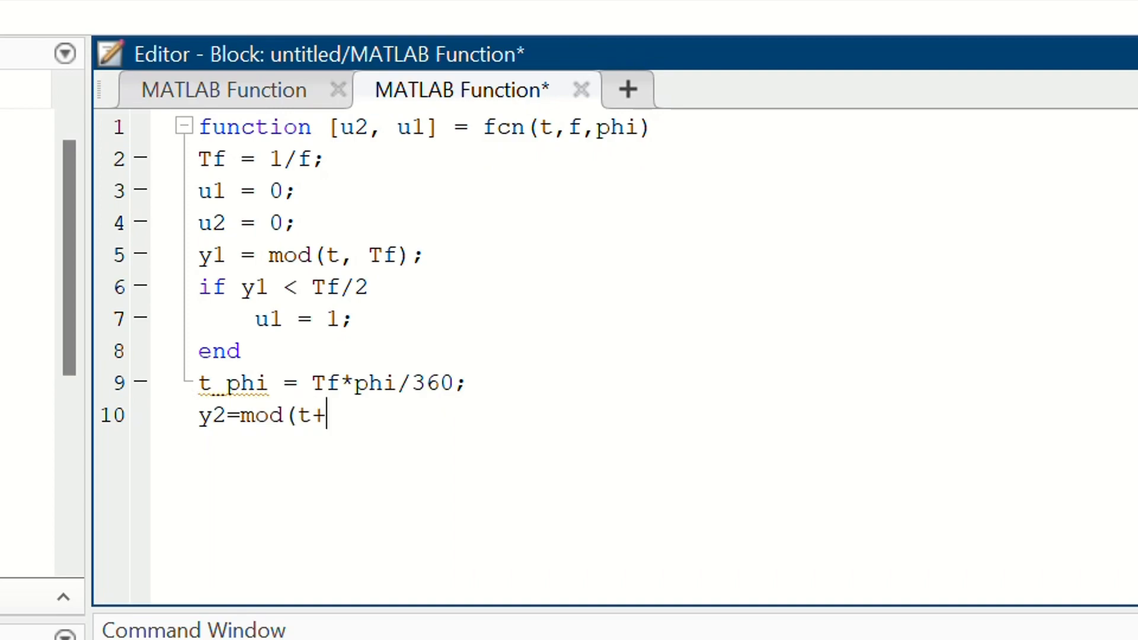
{"action": "type", "text": "t_phi"}
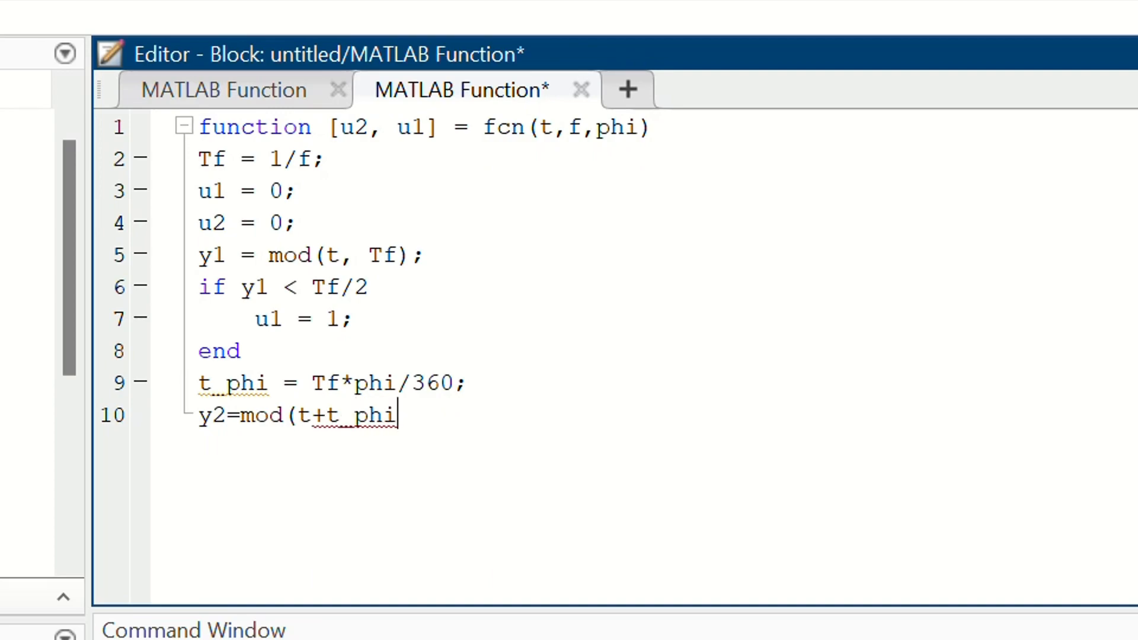
{"action": "type", "text": ", Tf)"}
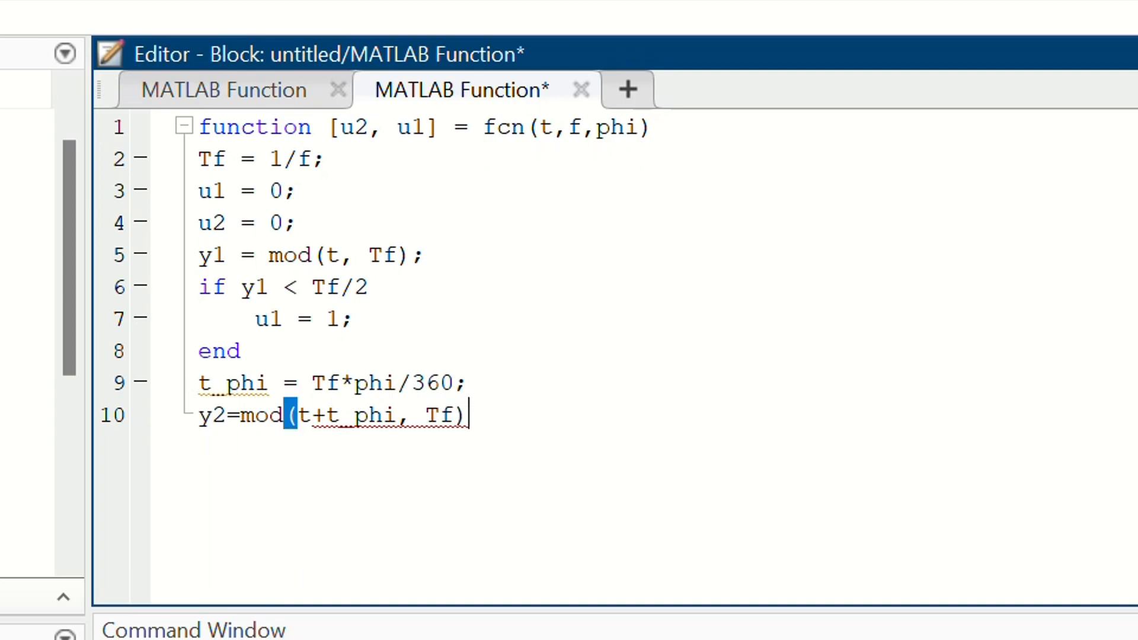
{"action": "type", "text": ";"}
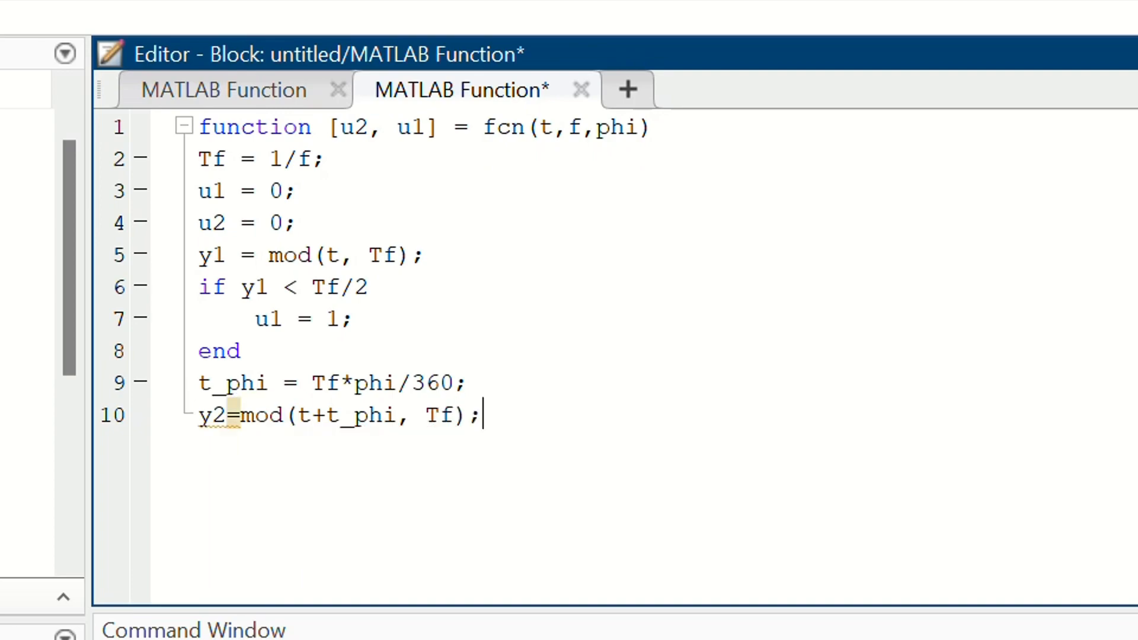
{"action": "key", "text": "Return"}
- Add an if block with the condition y2 < Tf/2 that sets u2=1; and close it with end
{"action": "type", "text": "if y"}
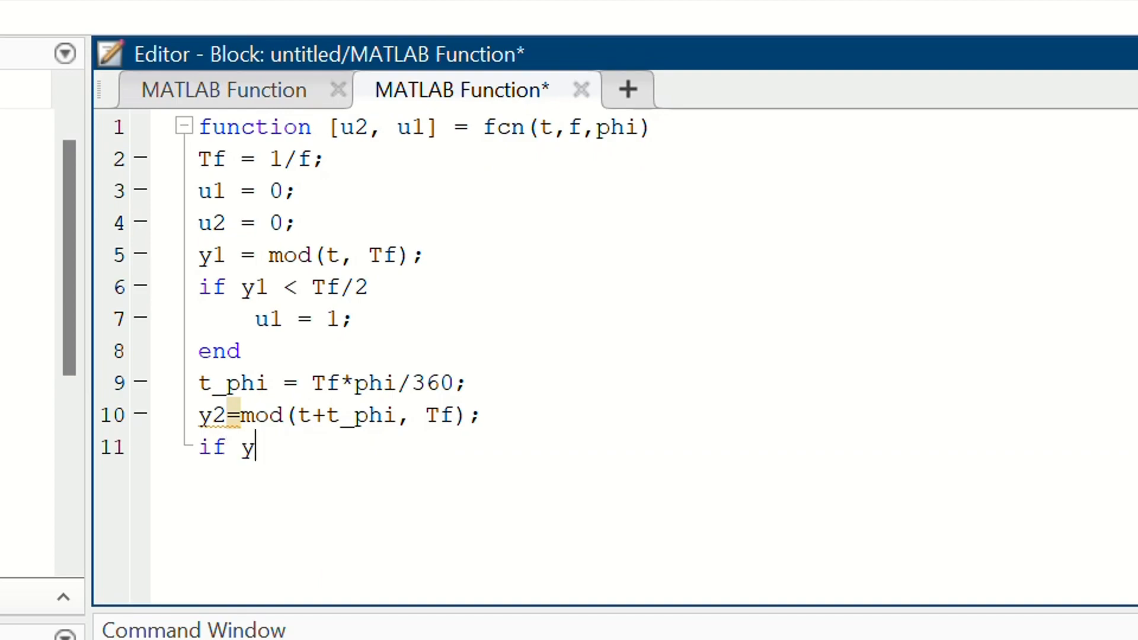
{"action": "type", "text": "2<"}
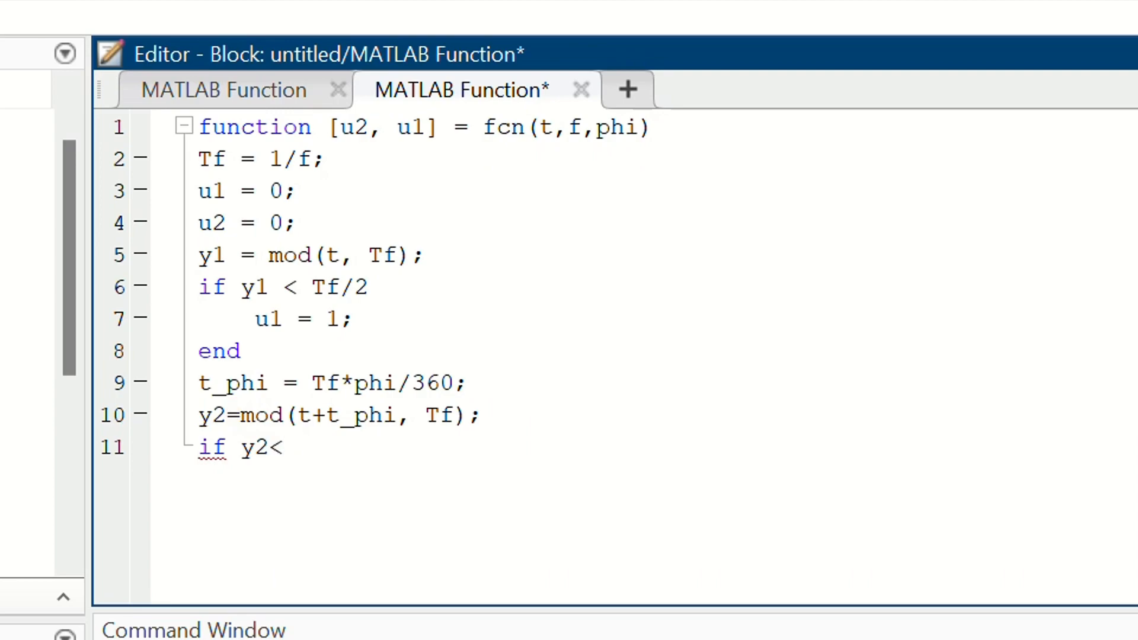
{"action": "key", "text": "BackSpace"}
{"action": "type", "text": "< Tf/2"}
{"action": "key", "text": "Return"}
{"action": "type", "text": "u2="}
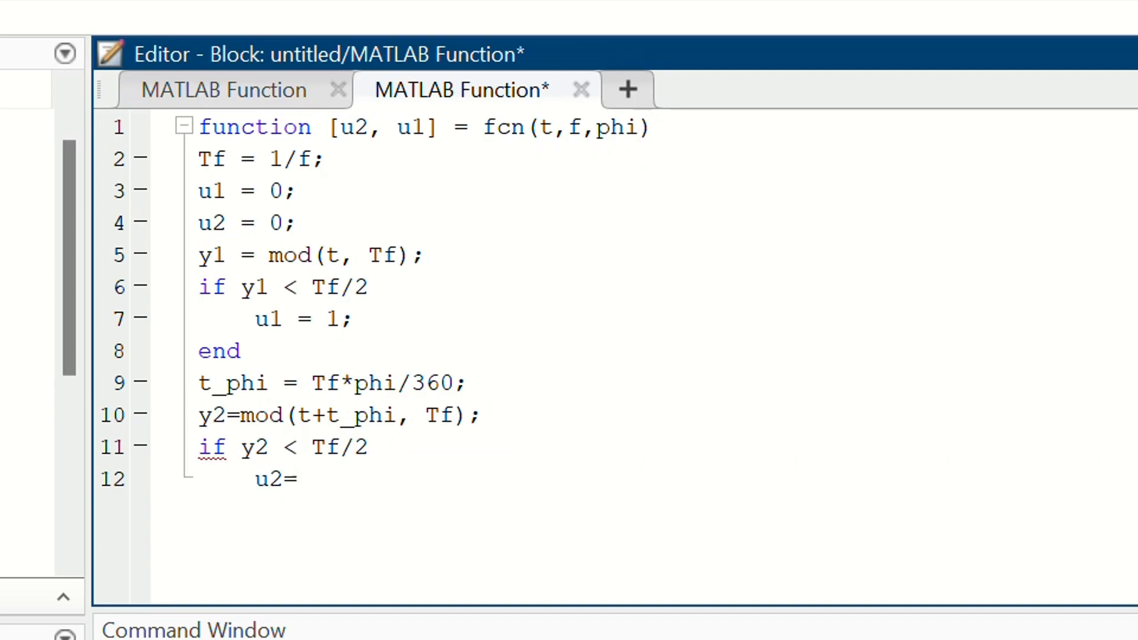
{"action": "type", "text": "1;"}
{"action": "key", "text": "Return"}
{"action": "type", "text": "end"}
{"action": "key", "text": "Return"}
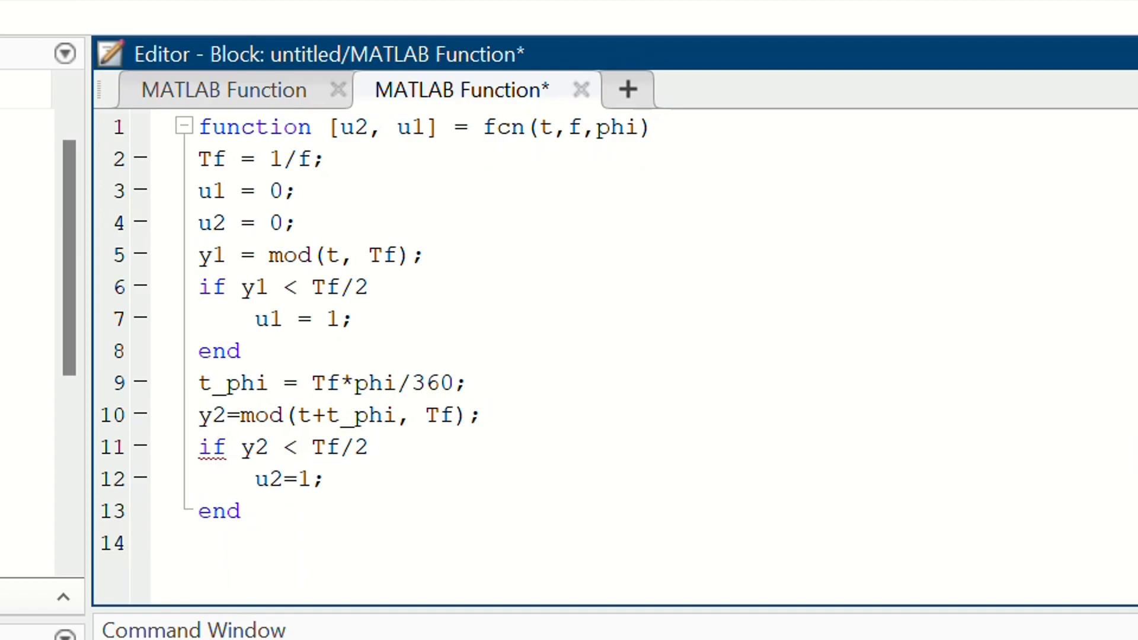
- Close both function scripts, place the MATLAB Function block after the battery-current PI controller, and wire the PI output to its phi input
{"action": "left_click", "coordinate": [581, 90]}
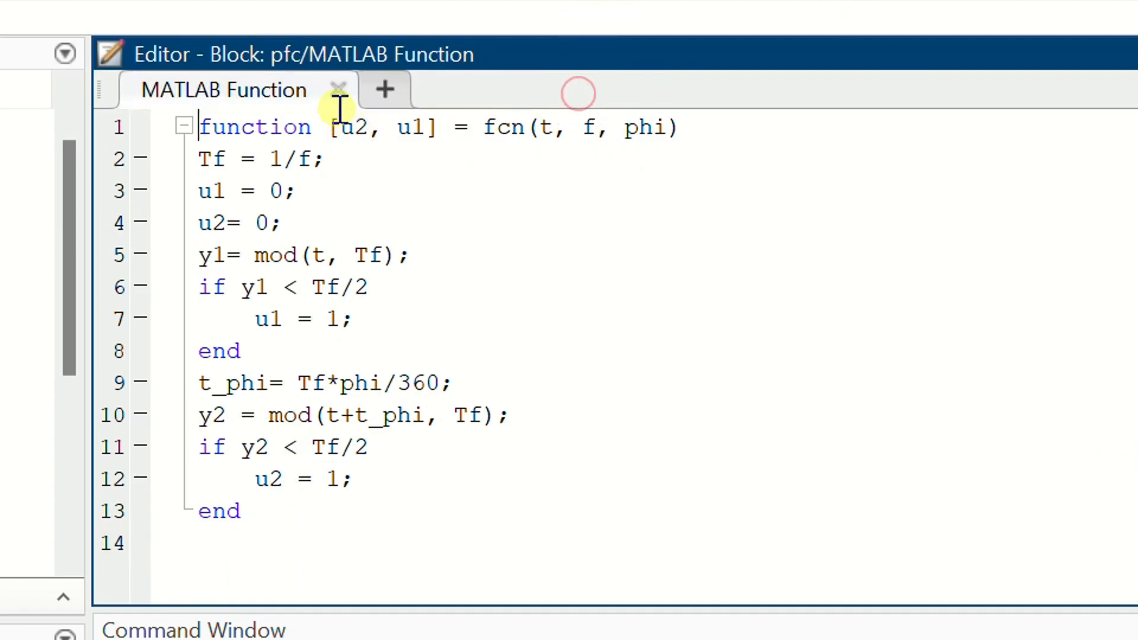
{"action": "left_click", "coordinate": [338, 90]}
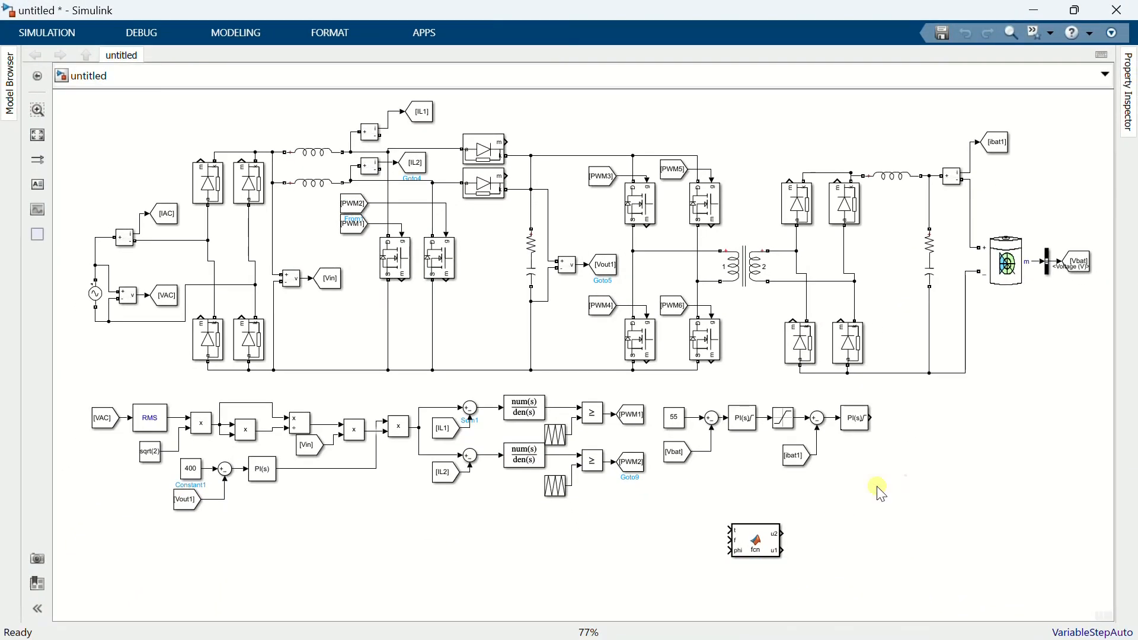
{"action": "left_click_drag", "start_coordinate": [774, 537], "coordinate": [957, 420]}
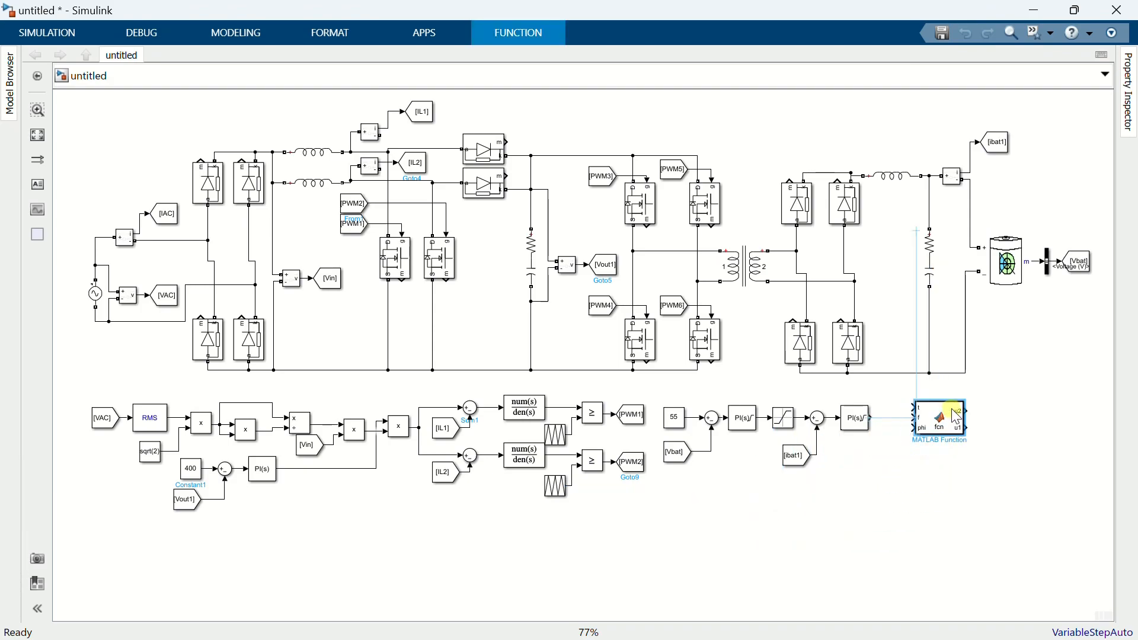
{"action": "left_click", "coordinate": [891, 419]}
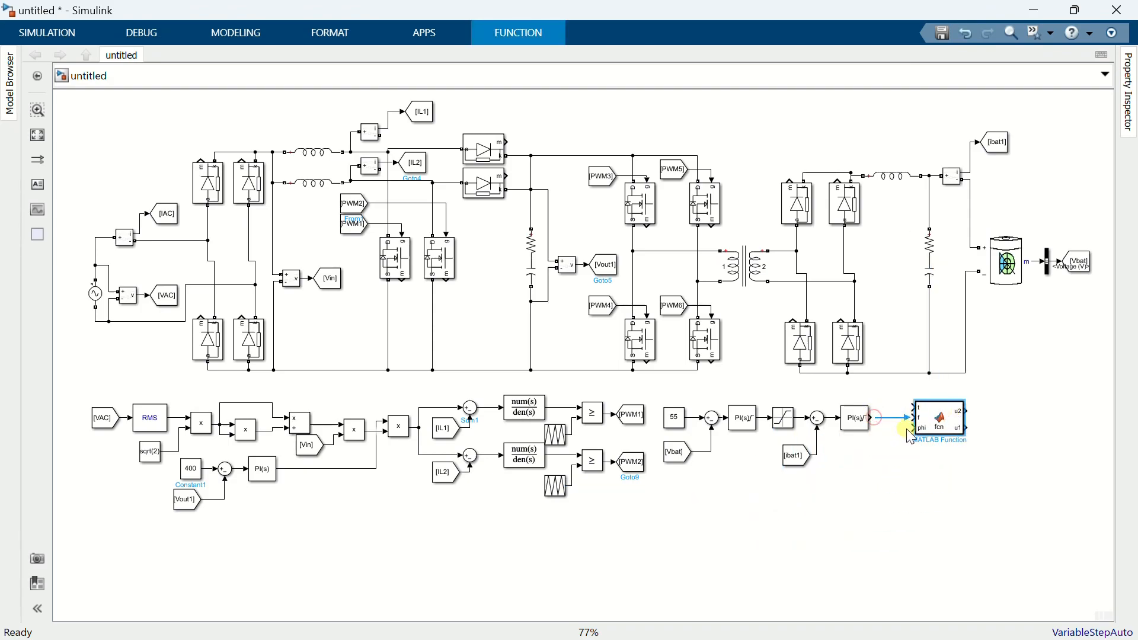
{"action": "left_click", "coordinate": [898, 456]}
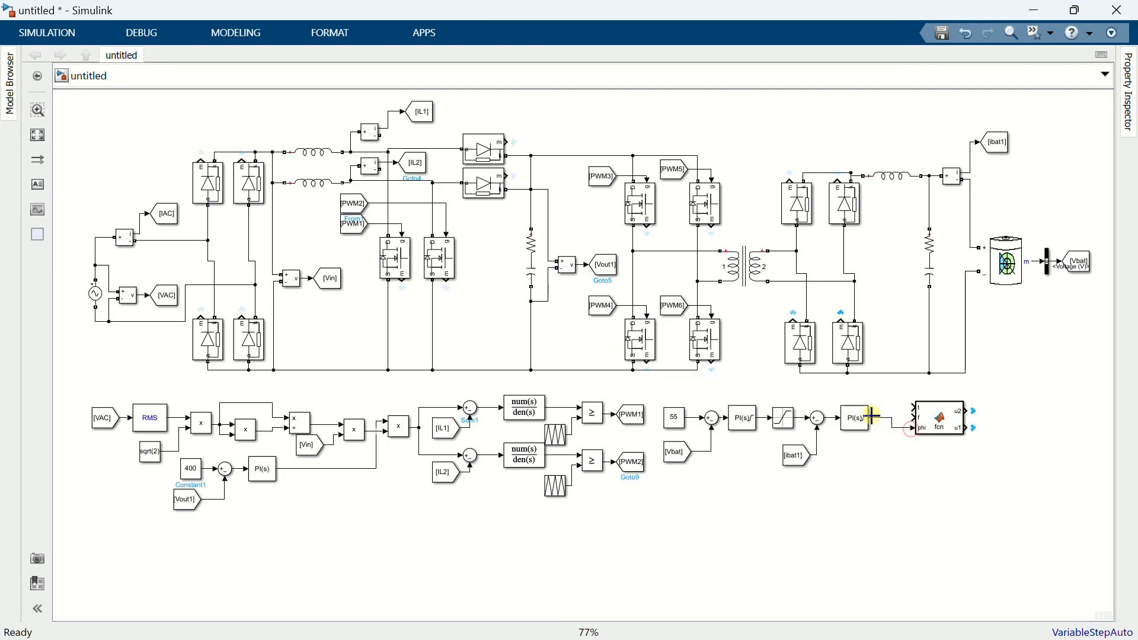
- Add a Constant block with the value 50e3 and connect it to the MATLAB Function's f input
{"action": "double_click", "coordinate": [897, 460]}
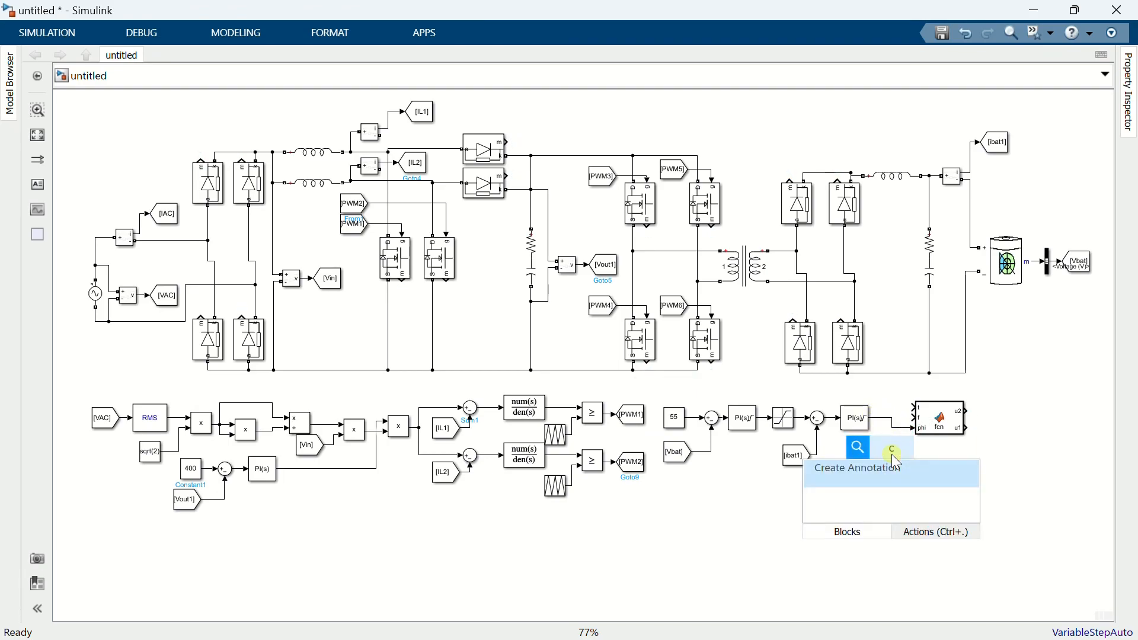
{"action": "type", "text": "const"}
{"action": "left_click", "coordinate": [851, 230]}
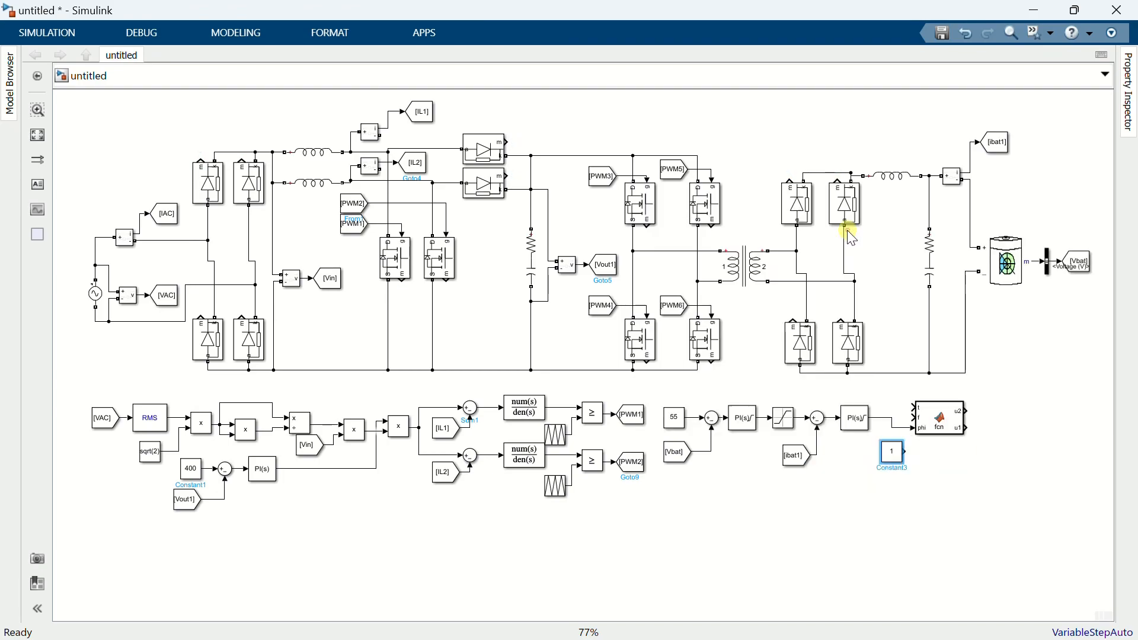
{"action": "double_click", "coordinate": [895, 454]}
{"action": "type", "text": "50e3"}
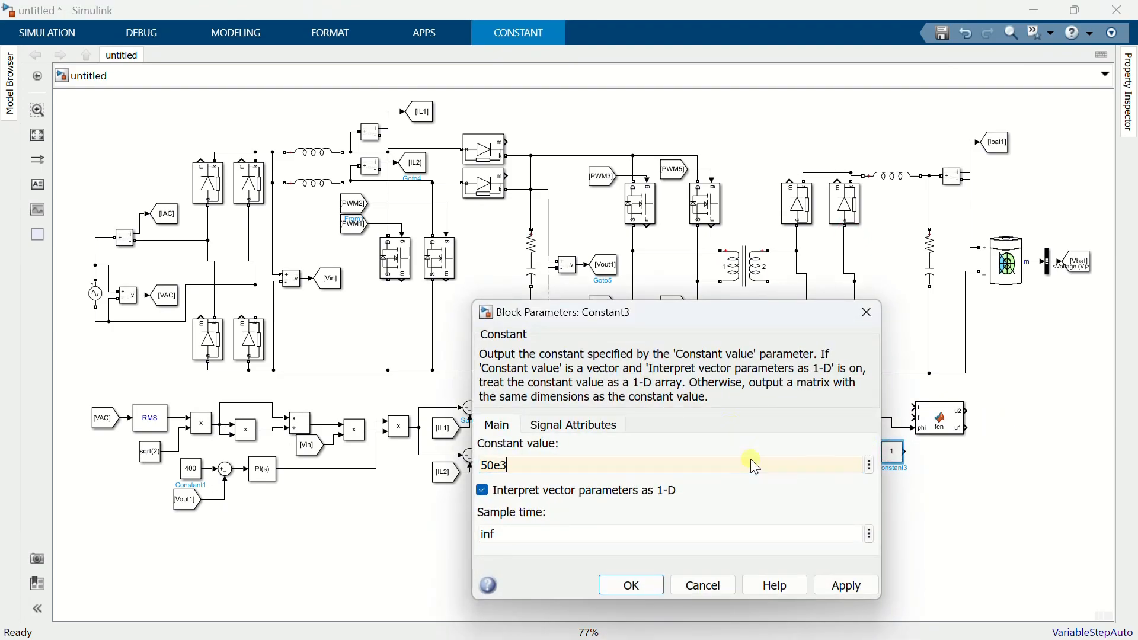
{"action": "left_click", "coordinate": [657, 584]}
{"action": "mouse_move", "coordinate": [897, 461]}
{"action": "left_mouse_down"}
{"action": "mouse_move", "coordinate": [877, 429]}
{"action": "mouse_move", "coordinate": [889, 412]}
{"action": "mouse_move", "coordinate": [956, 422]}
{"action": "mouse_move", "coordinate": [882, 445]}
{"action": "left_mouse_up"}
{"action": "left_click", "coordinate": [910, 415]}
{"action": "left_click_drag", "start_coordinate": [889, 406], "coordinate": [907, 428]}
- Add a Clock block feeding the MATLAB Function's t input and set its decimation to 1
{"action": "double_click", "coordinate": [882, 460]}
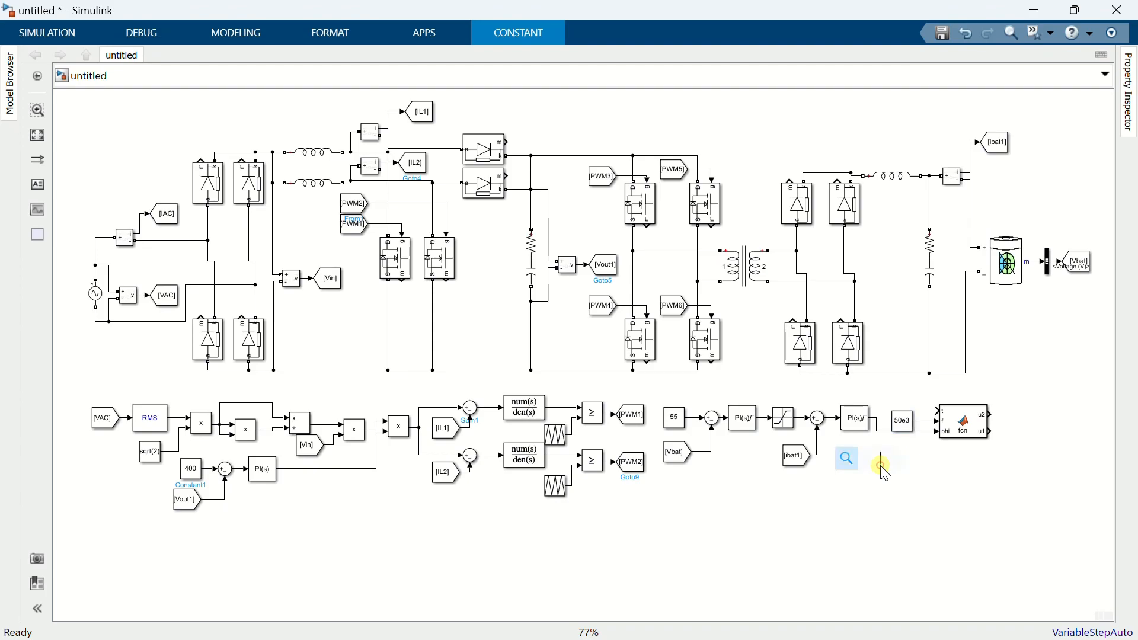
{"action": "type", "text": "Clock"}
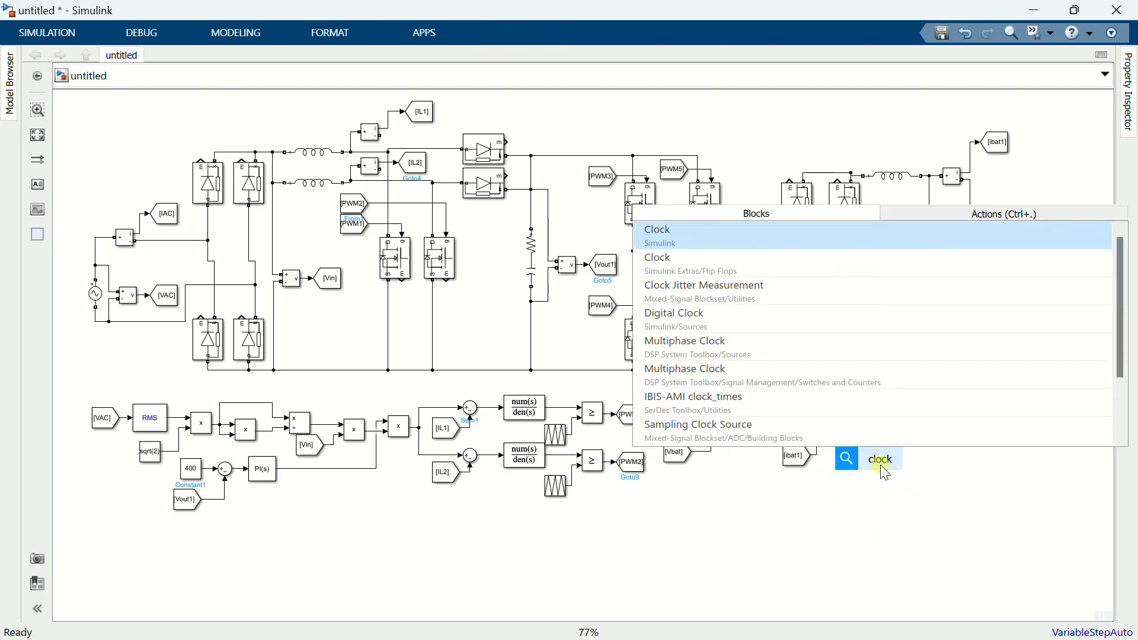
{"action": "left_click", "coordinate": [789, 244]}
{"action": "mouse_move", "coordinate": [883, 474]}
{"action": "left_mouse_down"}
{"action": "mouse_move", "coordinate": [902, 415]}
{"action": "mouse_move", "coordinate": [893, 396]}
{"action": "mouse_move", "coordinate": [929, 411]}
{"action": "mouse_move", "coordinate": [907, 410]}
{"action": "left_mouse_up"}
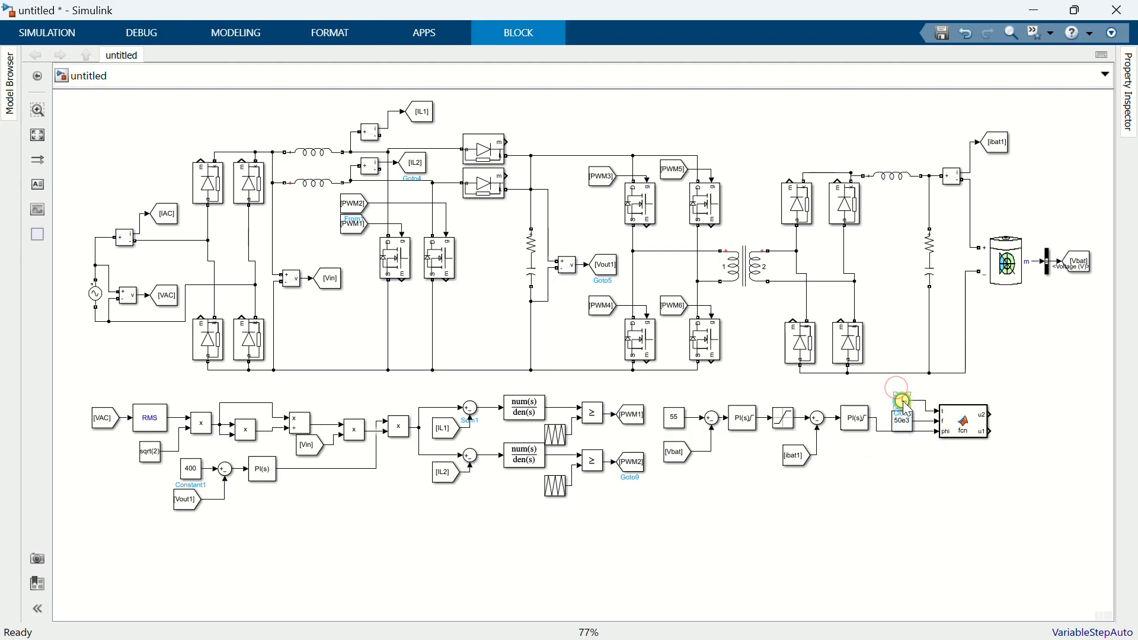
{"action": "double_click", "coordinate": [903, 401]}
{"action": "double_click", "coordinate": [561, 437]}
{"action": "type", "text": "1"}
{"action": "left_click", "coordinate": [658, 494]}
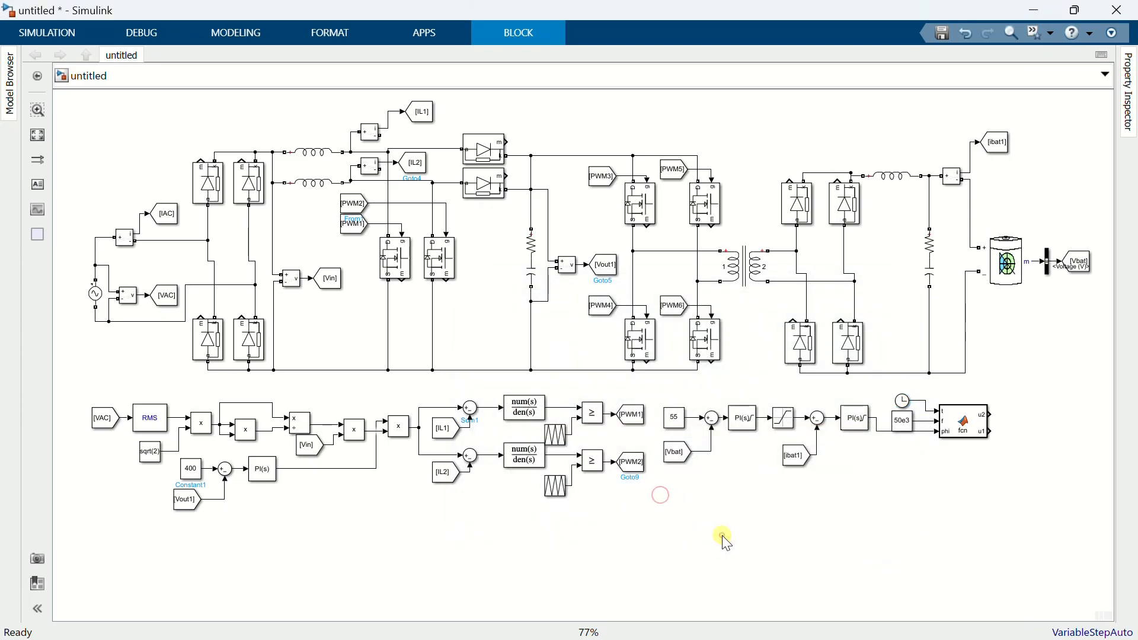
- Add a Logical Operator block below the MATLAB Function block and set its operator to NOT
{"action": "double_click", "coordinate": [916, 497]}
{"action": "type", "text": "log"}
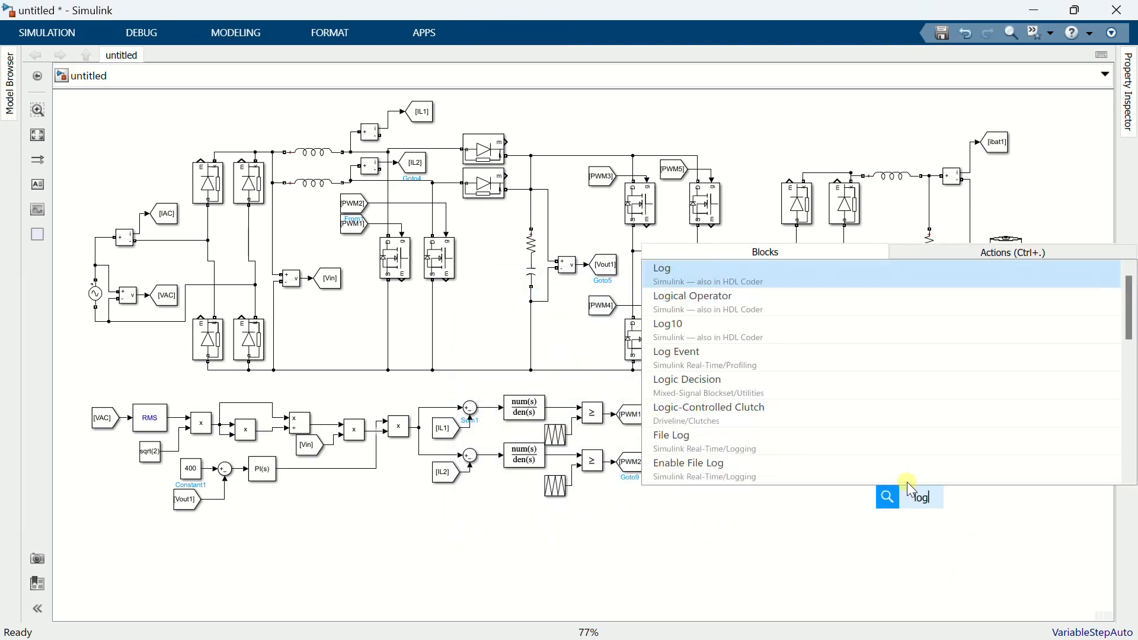
{"action": "left_click", "coordinate": [750, 303]}
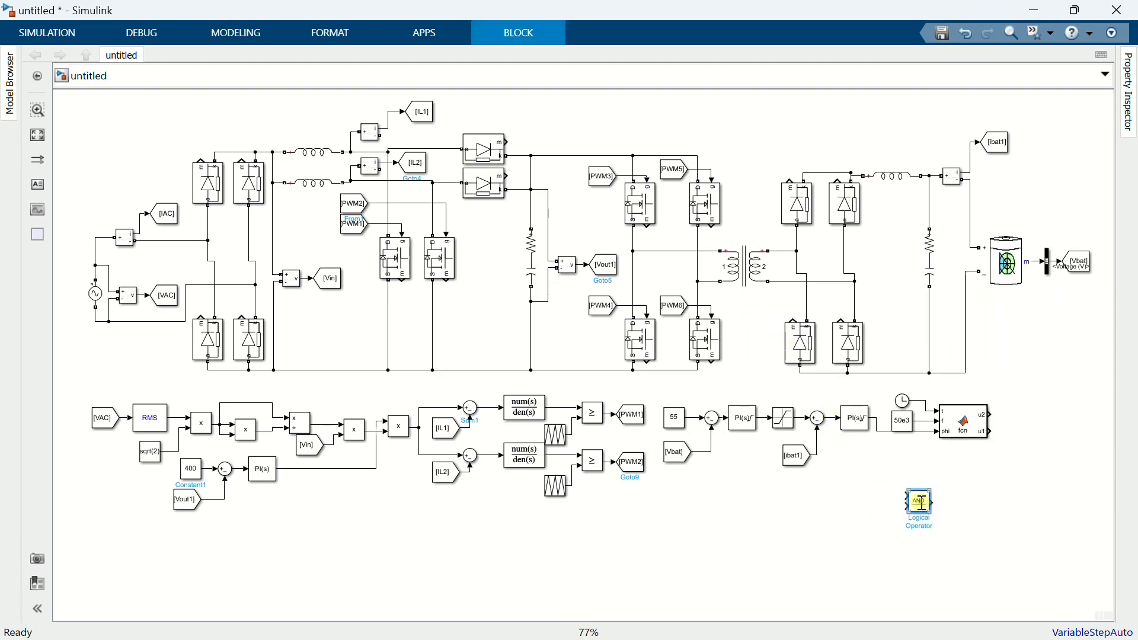
{"action": "left_click", "coordinate": [923, 503]}
{"action": "left_click", "coordinate": [931, 589]}
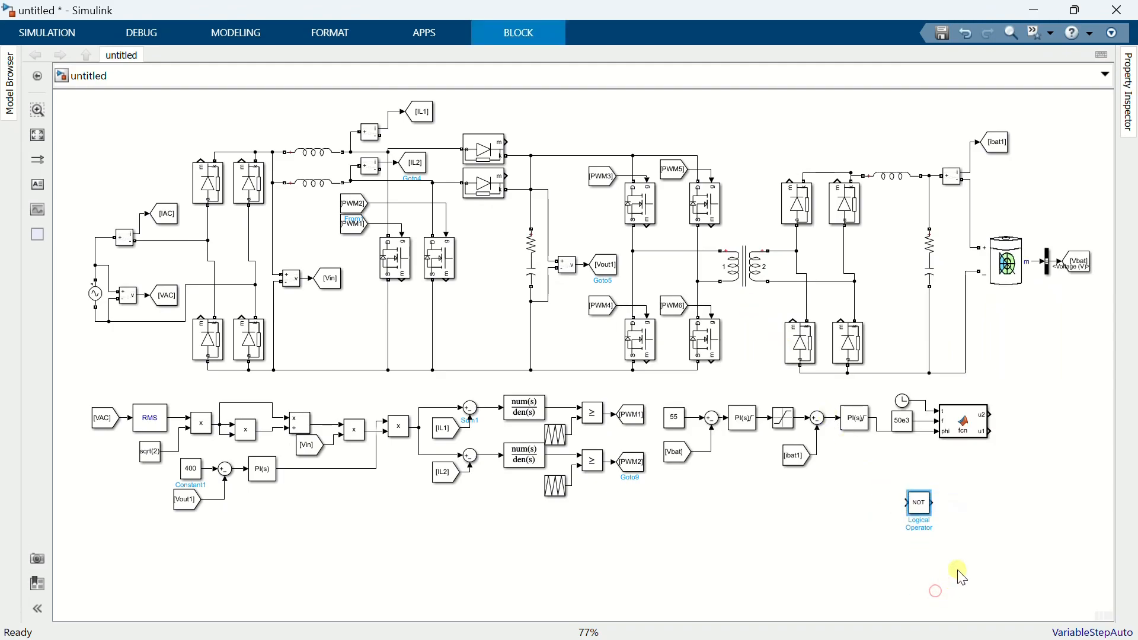
- Place the NOT block beside the MATLAB Function, duplicate it below, and wire u2 to the upper and u1 to the lower one
{"action": "left_click_drag", "start_coordinate": [921, 505], "coordinate": [1023, 415]}
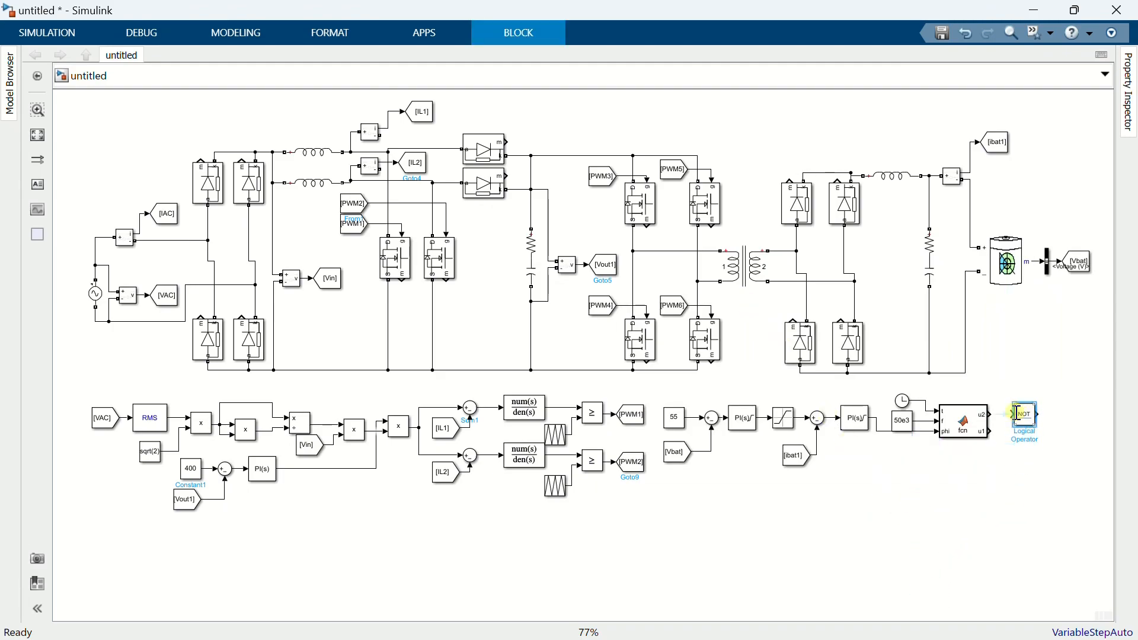
{"action": "left_click", "coordinate": [1008, 416]}
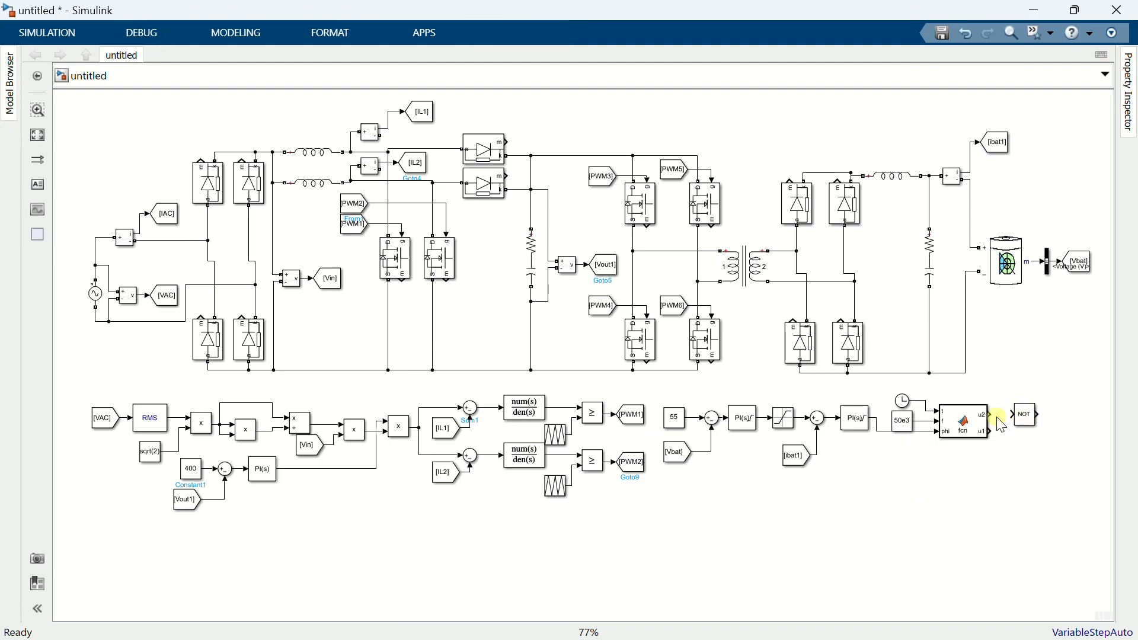
{"action": "left_click", "coordinate": [1026, 417]}
{"action": "mouse_move", "coordinate": [1028, 418]}
{"action": "left_mouse_down"}
{"action": "mouse_move", "coordinate": [1029, 445]}
{"action": "mouse_move", "coordinate": [1028, 400]}
{"action": "left_mouse_up"}
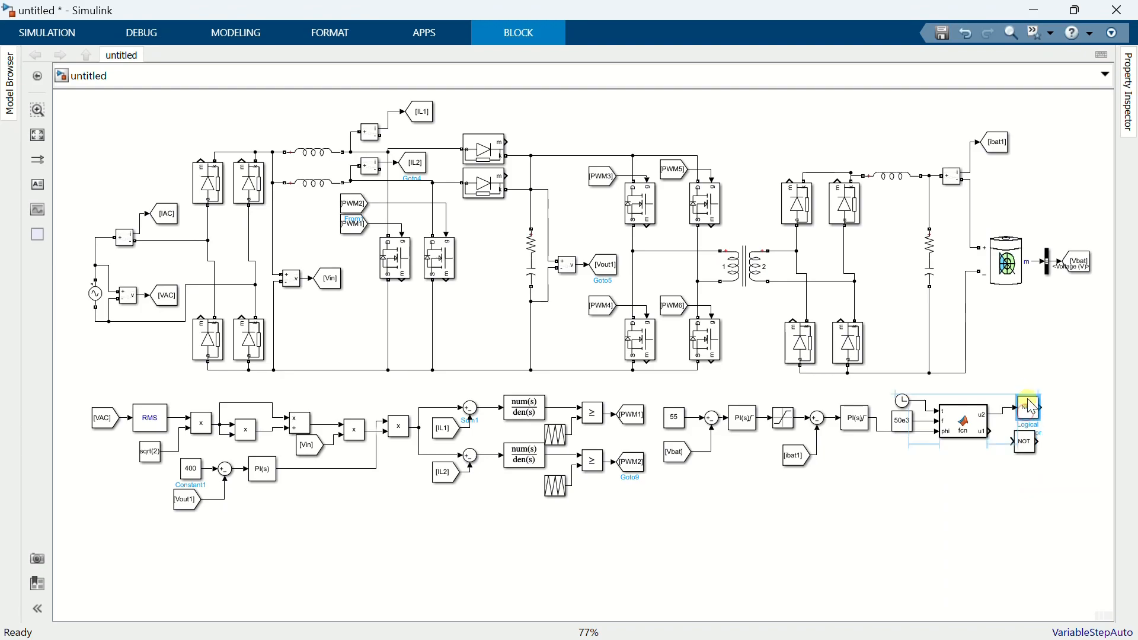
{"action": "left_click", "coordinate": [996, 429]}
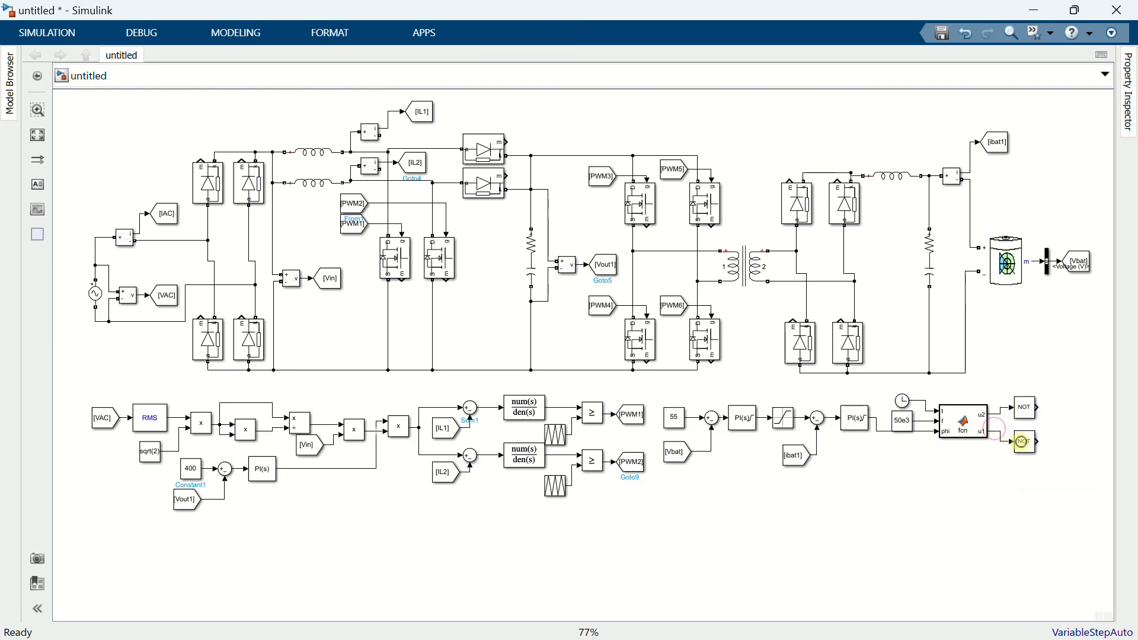
- Add PWM3 and PWM4 Goto tags, feeding PWM3 directly from u2 and PWM4 from the upper NOT block
{"action": "left_click_drag", "start_coordinate": [604, 186], "coordinate": [1064, 381]}
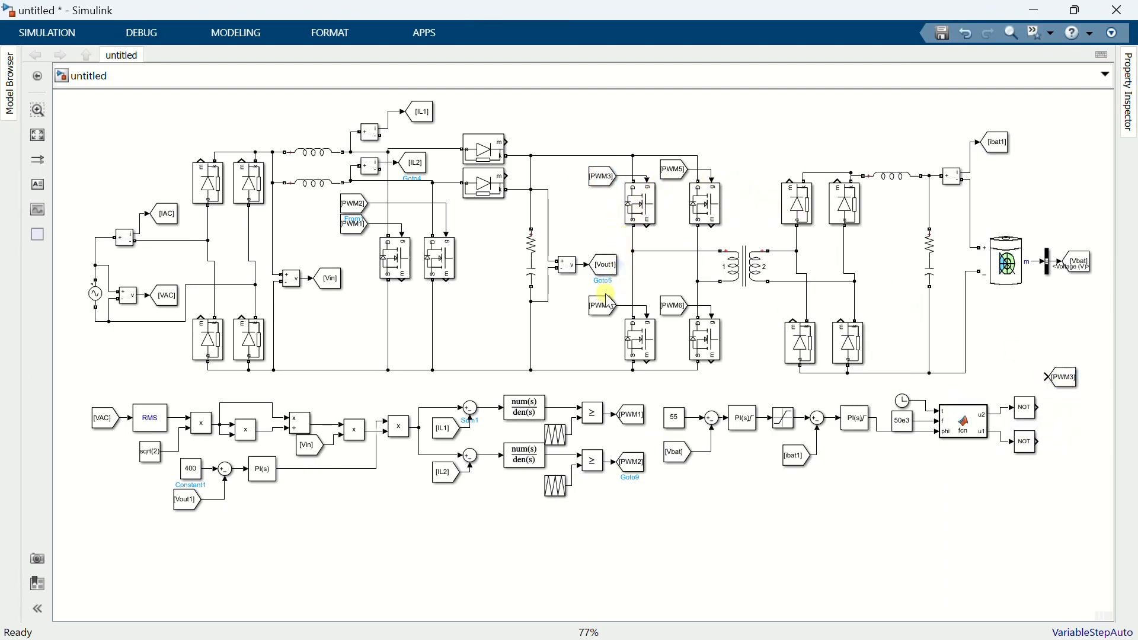
{"action": "left_click_drag", "start_coordinate": [603, 305], "coordinate": [1078, 420]}
{"action": "left_click_drag", "start_coordinate": [1066, 381], "coordinate": [1007, 397]}
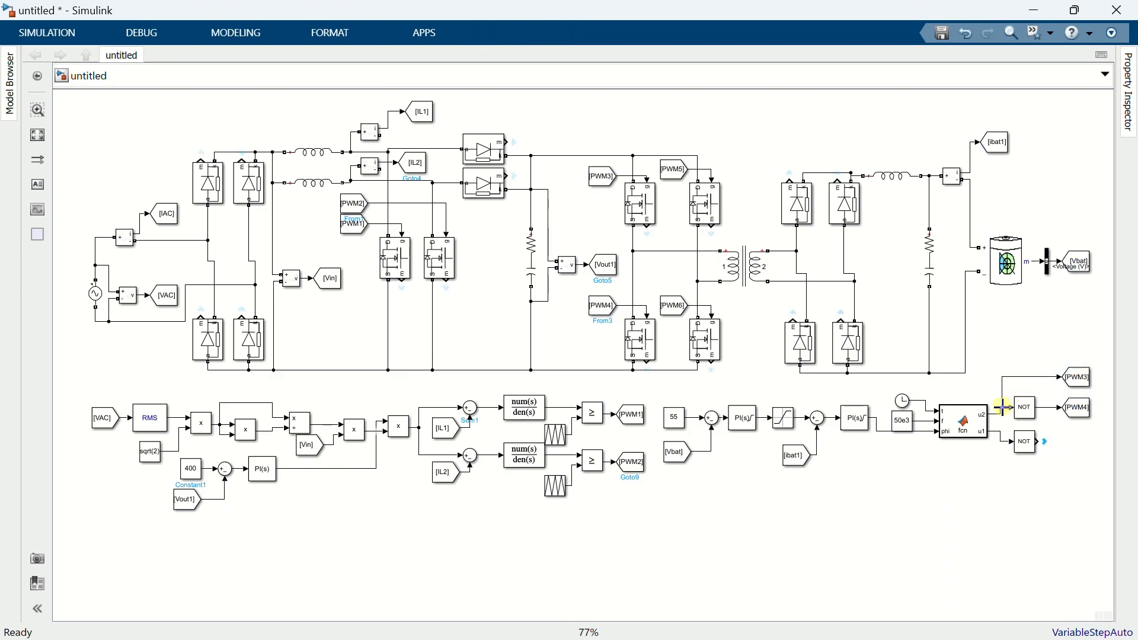
- Add a PWM5 Goto tag near the lower NOT block and feed it directly from u1
{"action": "left_click_drag", "start_coordinate": [657, 168], "coordinate": [1065, 431]}
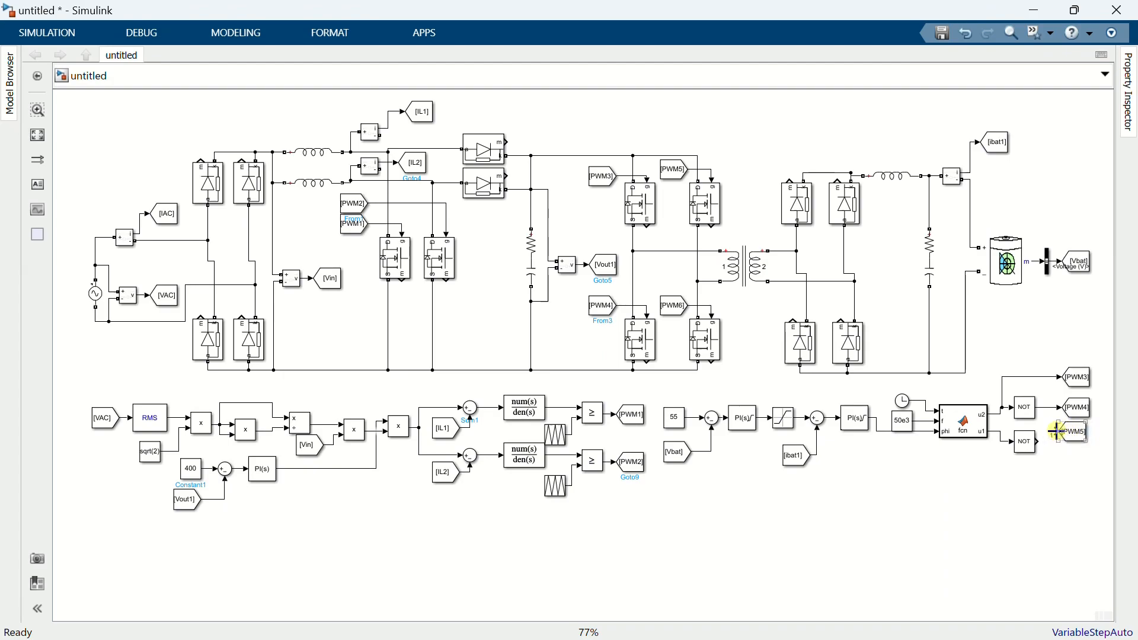
{"action": "left_click_drag", "start_coordinate": [1056, 431], "coordinate": [999, 432]}
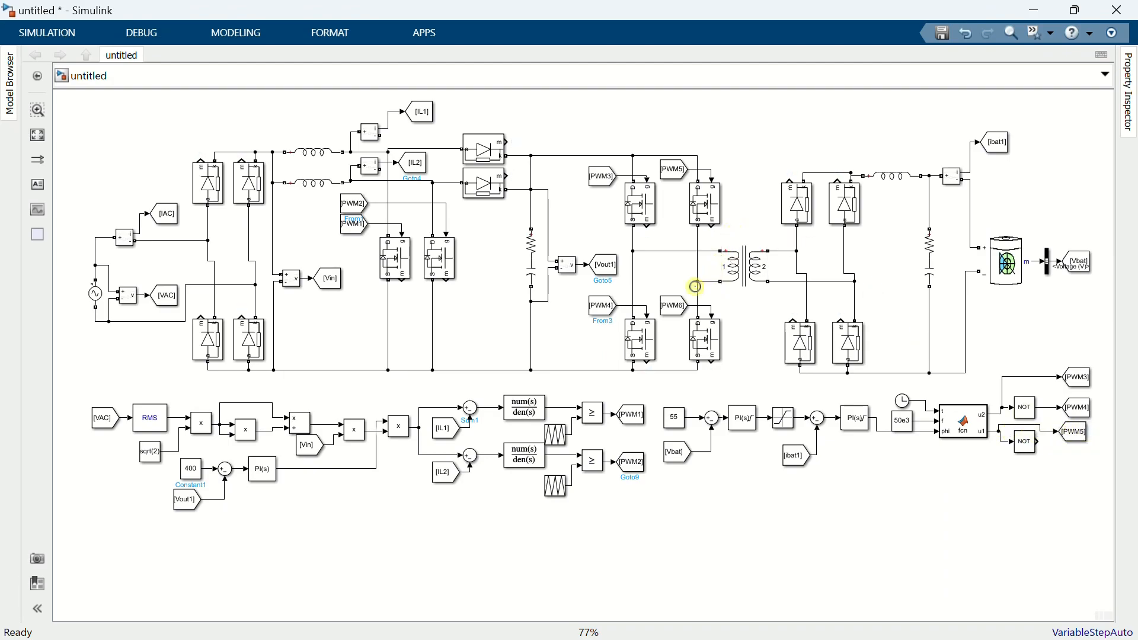
- Add a PWM6 Goto tag beside the lower NOT block and wire that block's output to it
{"action": "left_click", "coordinate": [671, 306]}
{"action": "mouse_move", "coordinate": [655, 305]}
{"action": "left_mouse_down"}
{"action": "mouse_move", "coordinate": [1086, 491]}
{"action": "mouse_move", "coordinate": [1063, 455]}
{"action": "left_mouse_up"}
{"action": "left_click_drag", "start_coordinate": [1055, 454], "coordinate": [1038, 442]}
- Add a Simulink Scope block below the boost control section and enlarge it
{"action": "double_click", "coordinate": [266, 539]}
{"action": "type", "text": "scop"}
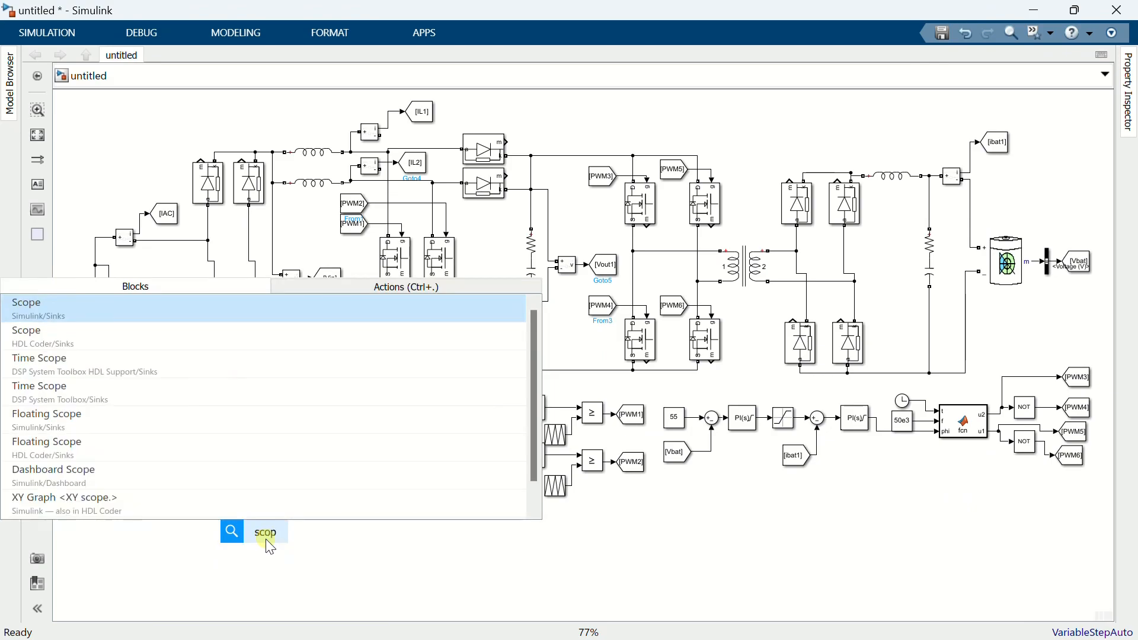
{"action": "left_click", "coordinate": [96, 311]}
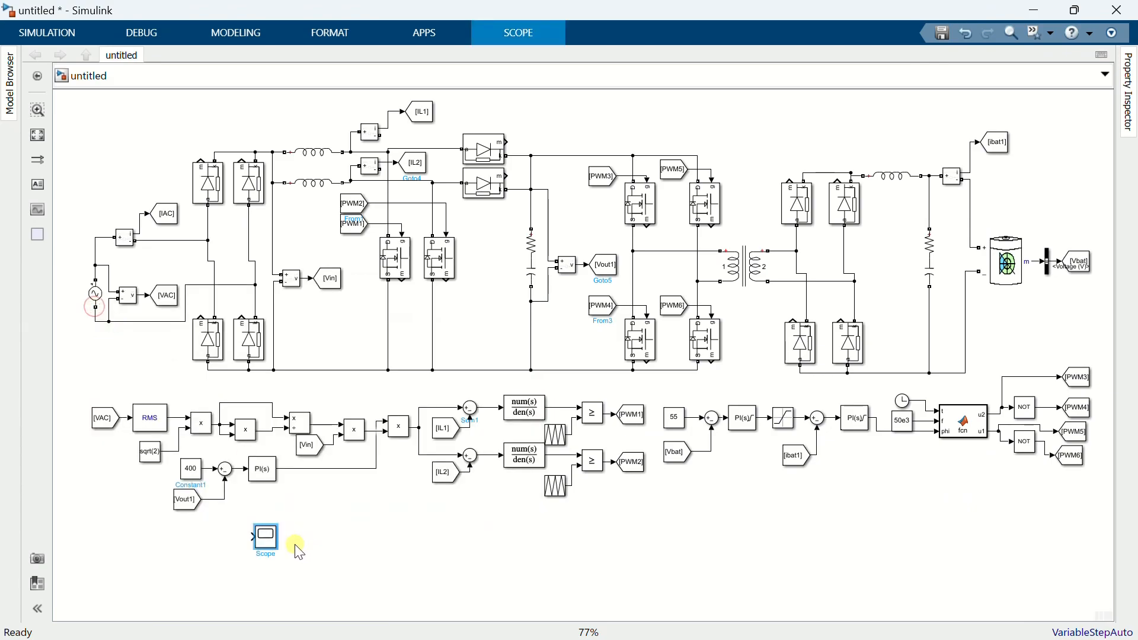
{"action": "left_click_drag", "start_coordinate": [277, 553], "coordinate": [303, 582]}
- Configure the enlarged Scope with 2 input ports and two vertically stacked displays
{"action": "double_click", "coordinate": [274, 552]}
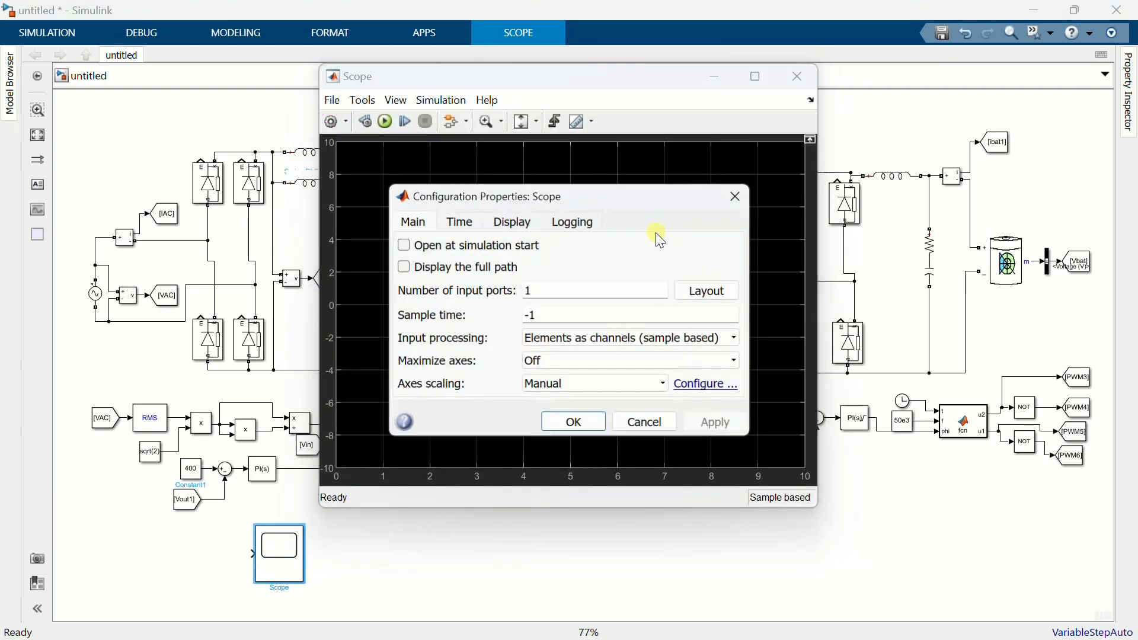
{"action": "double_click", "coordinate": [569, 291]}
{"action": "type", "text": "2"}
{"action": "left_click", "coordinate": [699, 293]}
{"action": "left_click", "coordinate": [762, 361]}
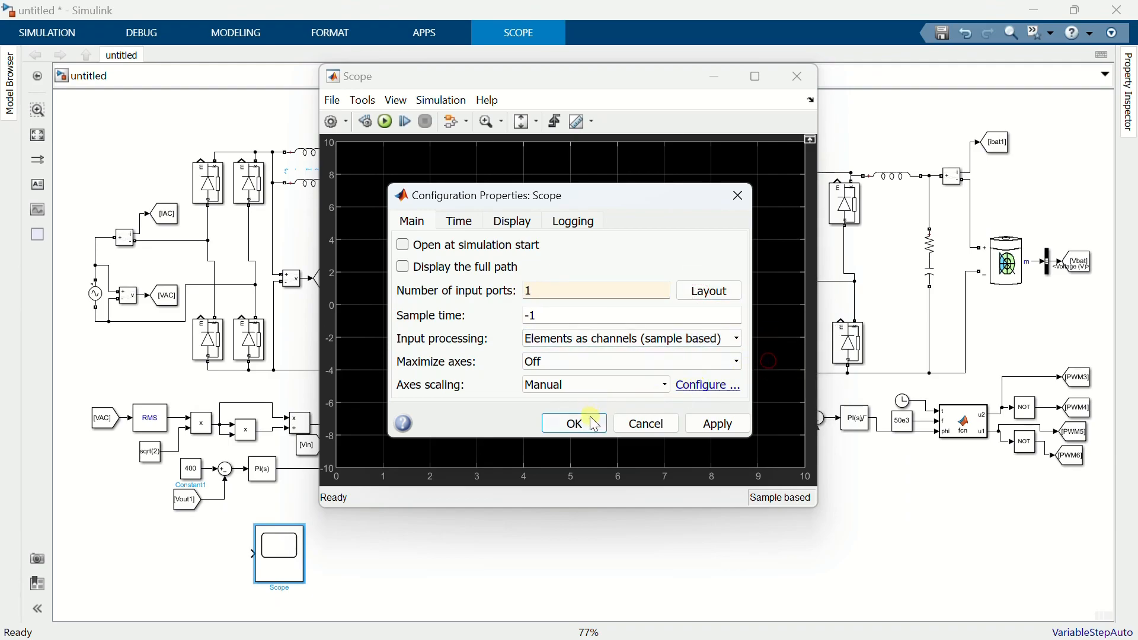
{"action": "left_click", "coordinate": [593, 423]}
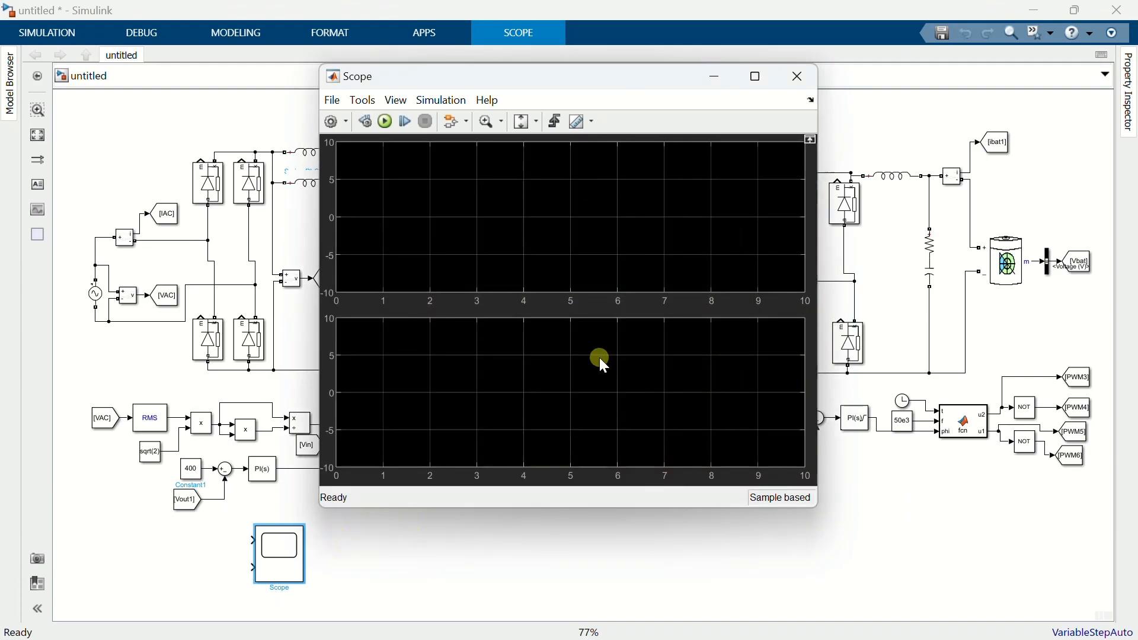
{"action": "left_click", "coordinate": [798, 77]}
- Place VAC and IAC From tags beside the two-input scope and wire them to its upper and lower inputs respectively
{"action": "left_click", "coordinate": [167, 303]}
{"action": "left_click_drag", "start_coordinate": [172, 308], "coordinate": [252, 541]}
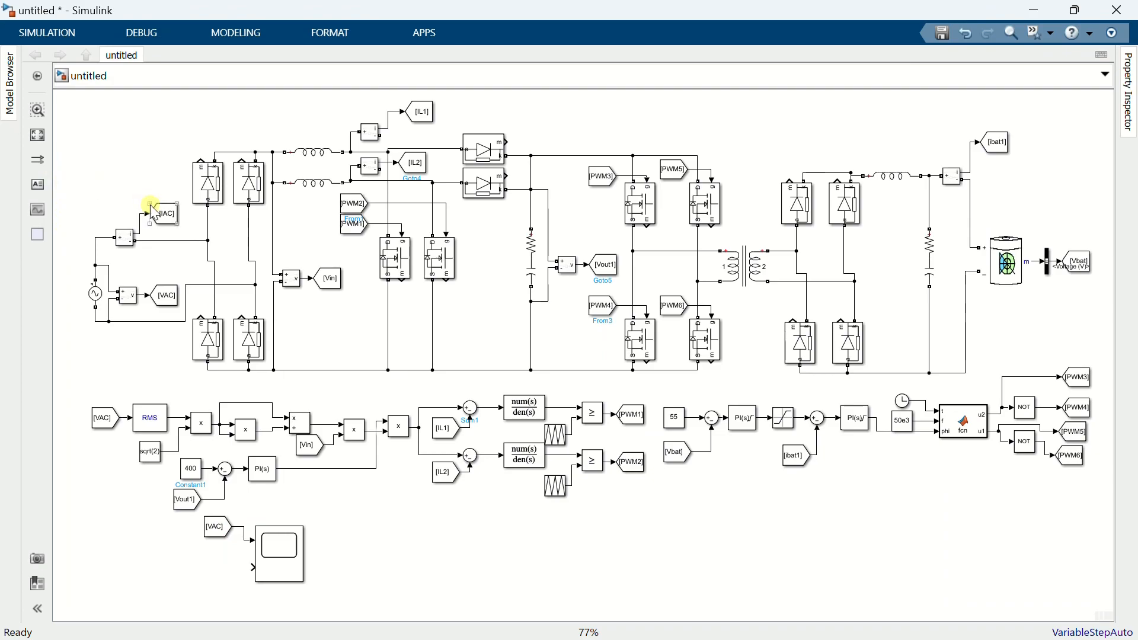
{"action": "left_click", "coordinate": [167, 225]}
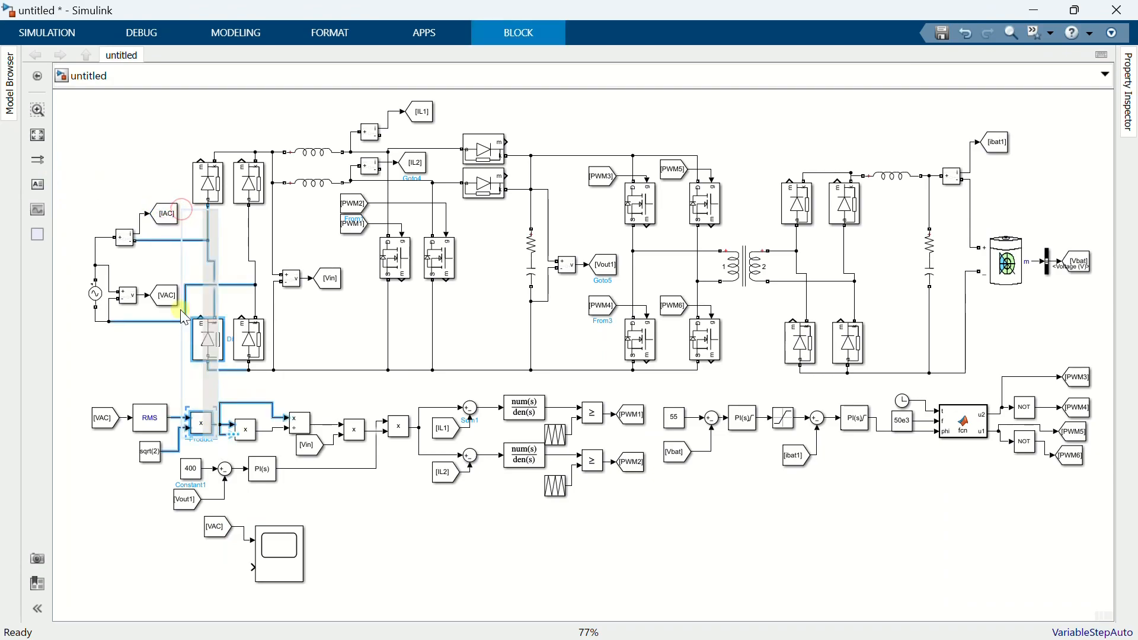
{"action": "left_click", "coordinate": [141, 179]}
{"action": "left_click_drag", "start_coordinate": [176, 219], "coordinate": [230, 569]}
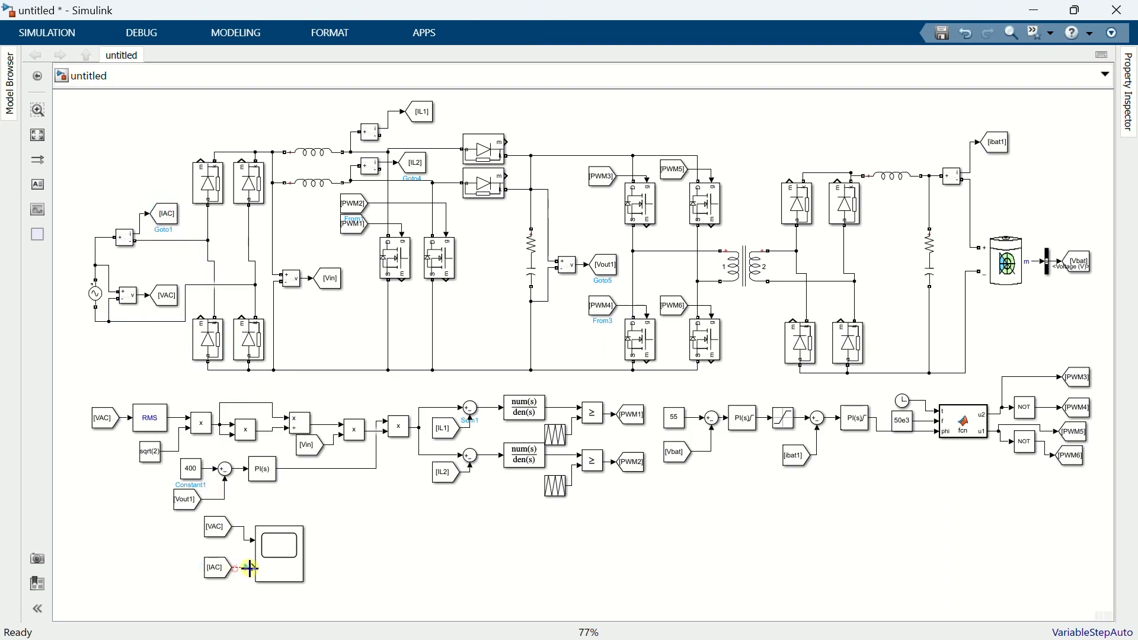
- Add a second Scope beside the two-input one and feed it from a Vout1 From tag
{"action": "type", "text": "scop"}
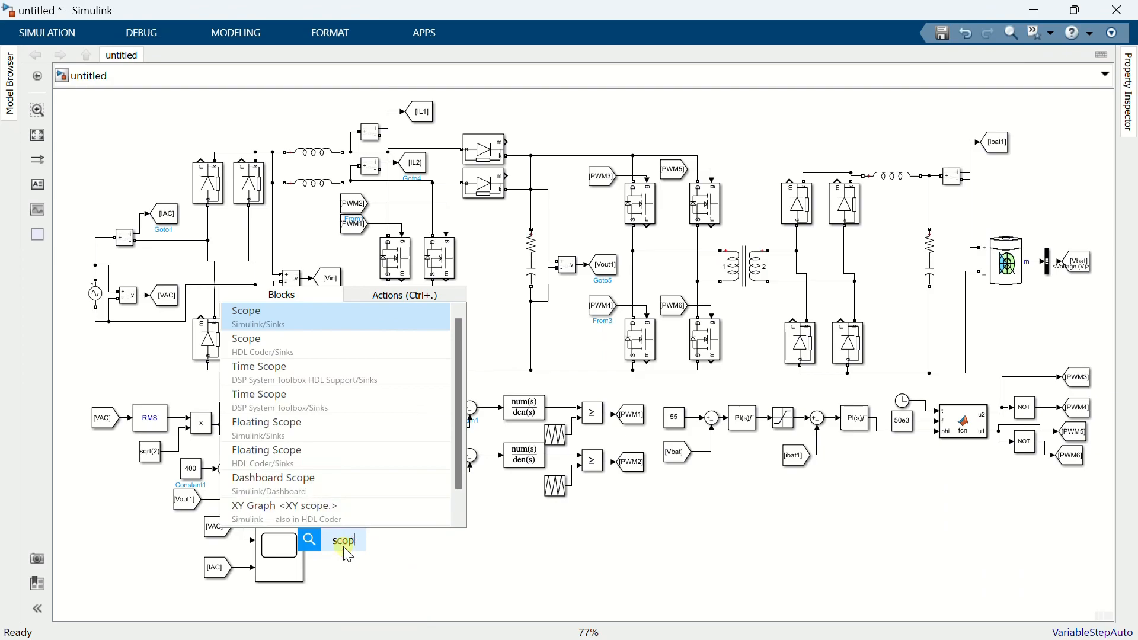
{"action": "left_click", "coordinate": [356, 346]}
{"action": "left_click_drag", "start_coordinate": [343, 546], "coordinate": [378, 574]}
{"action": "left_click", "coordinate": [447, 566]}
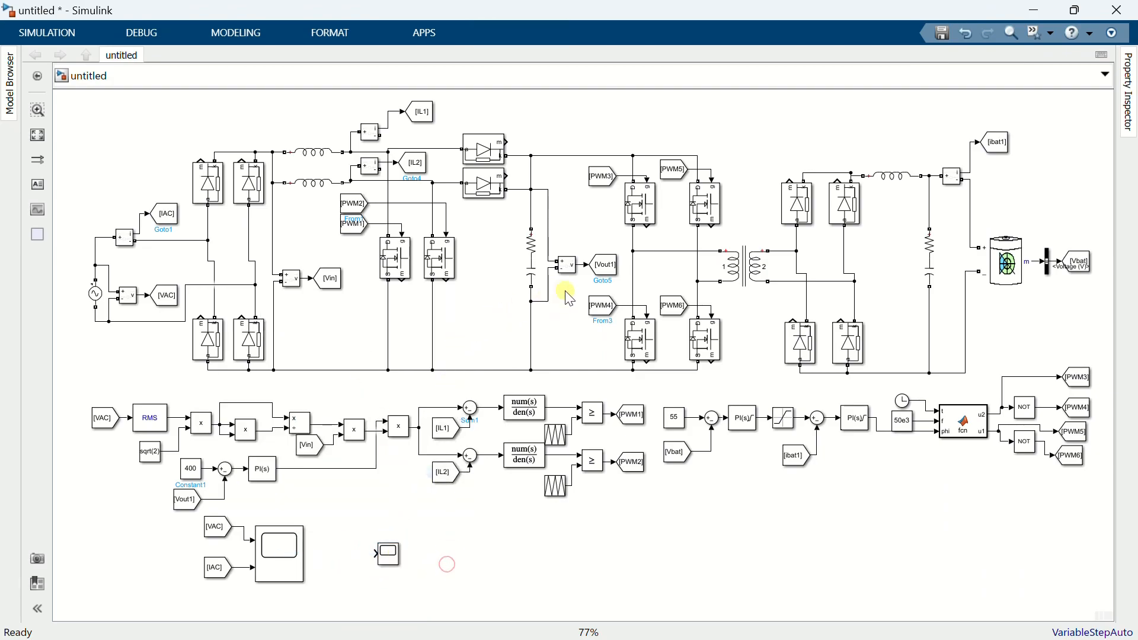
{"action": "left_click", "coordinate": [598, 270]}
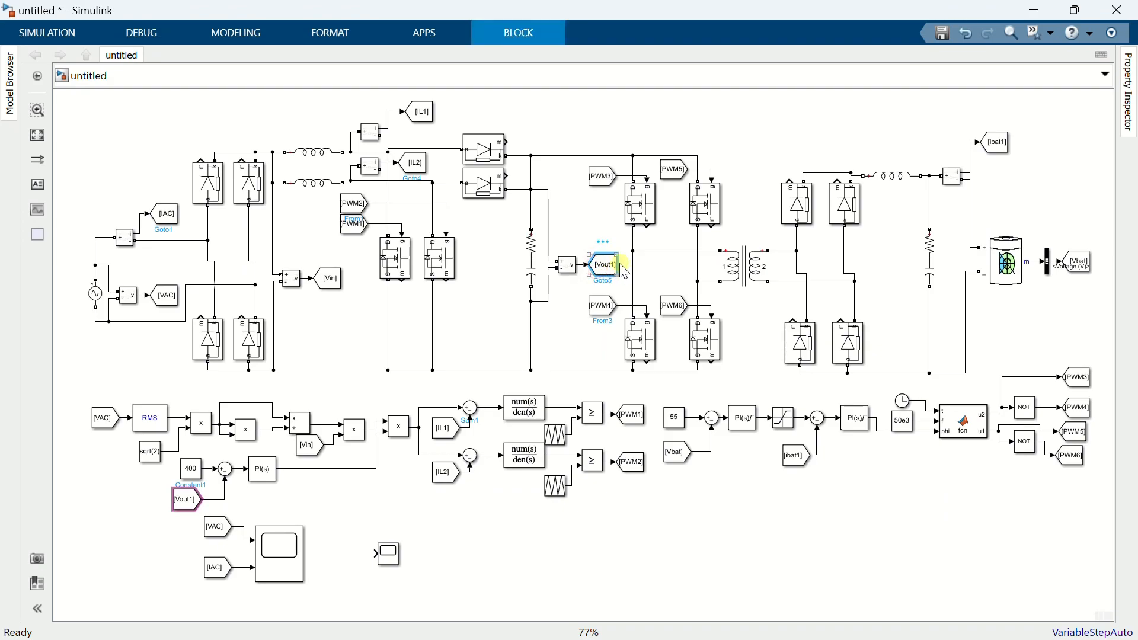
{"action": "left_click", "coordinate": [610, 253]}
{"action": "mouse_move", "coordinate": [615, 274]}
{"action": "left_mouse_down"}
{"action": "mouse_move", "coordinate": [620, 265]}
{"action": "mouse_move", "coordinate": [460, 461]}
{"action": "mouse_move", "coordinate": [342, 549]}
{"action": "mouse_move", "coordinate": [395, 551]}
{"action": "left_mouse_up"}
- Add a Display block beside the Vout1 scope and duplicate it directly below
{"action": "double_click", "coordinate": [536, 537]}
{"action": "type", "text": "dis"}
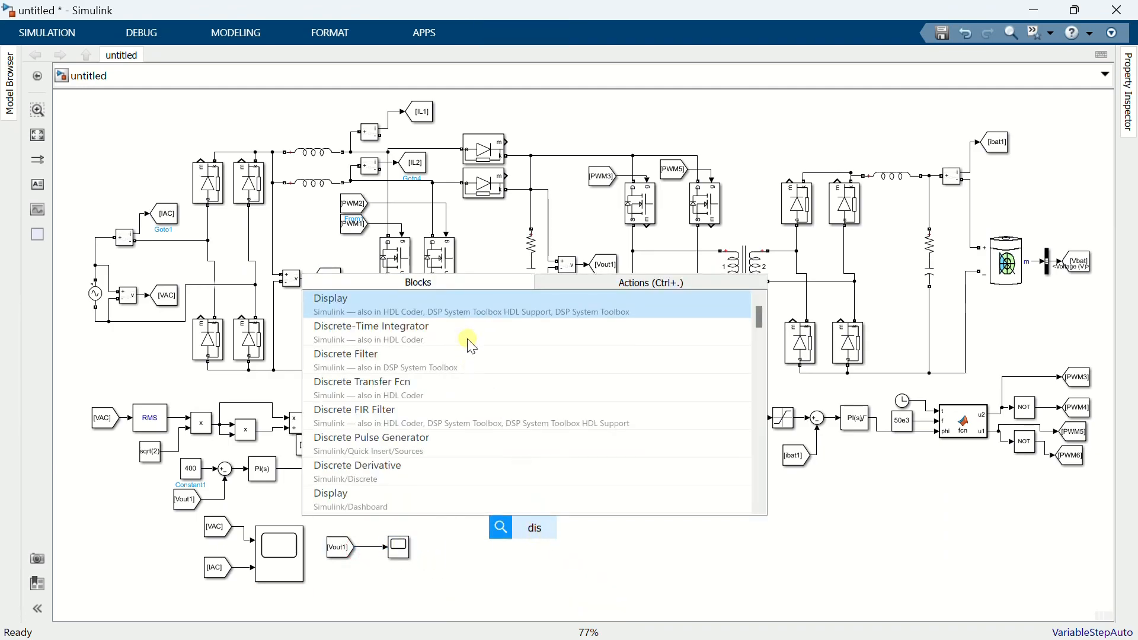
{"action": "left_click", "coordinate": [468, 294]}
{"action": "left_click_drag", "start_coordinate": [542, 526], "coordinate": [549, 570]}
{"action": "left_click", "coordinate": [611, 568]}
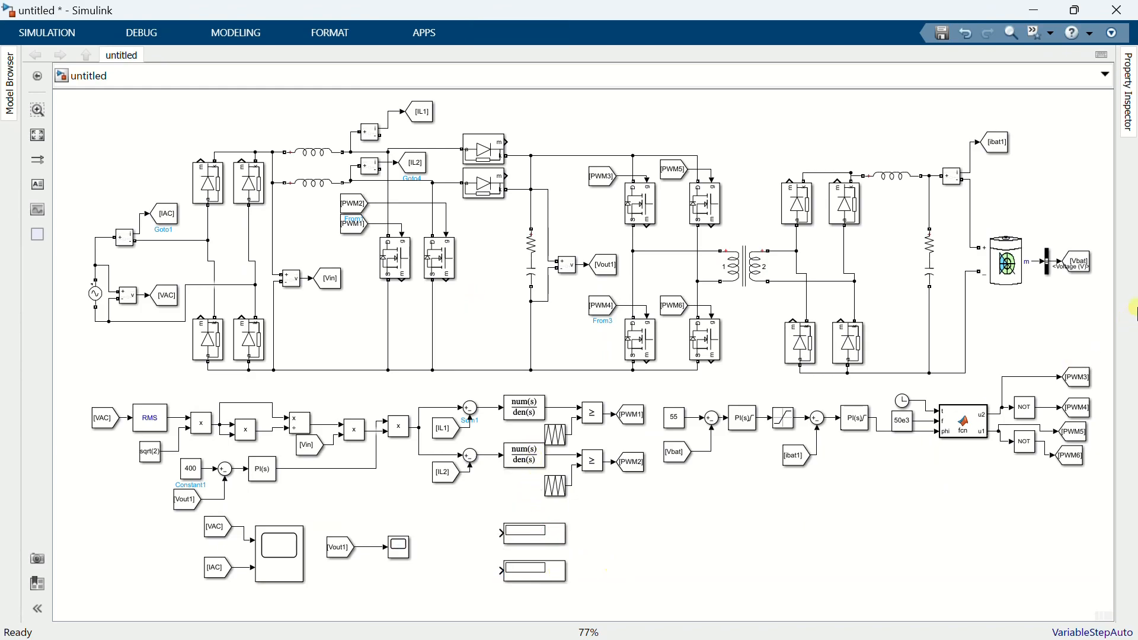
- Feed the upper Display from a Vbat From tag and the lower one from an ibat1 From tag
{"action": "left_click", "coordinate": [1090, 261]}
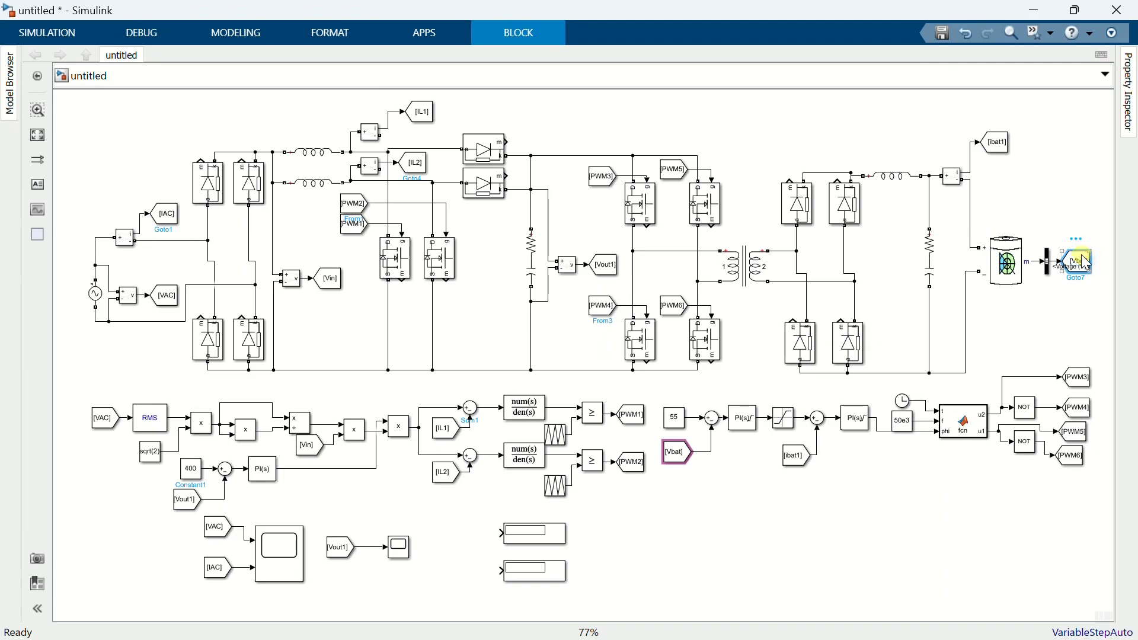
{"action": "left_click_drag", "start_coordinate": [1097, 270], "coordinate": [475, 533]}
{"action": "left_click", "coordinate": [994, 157]}
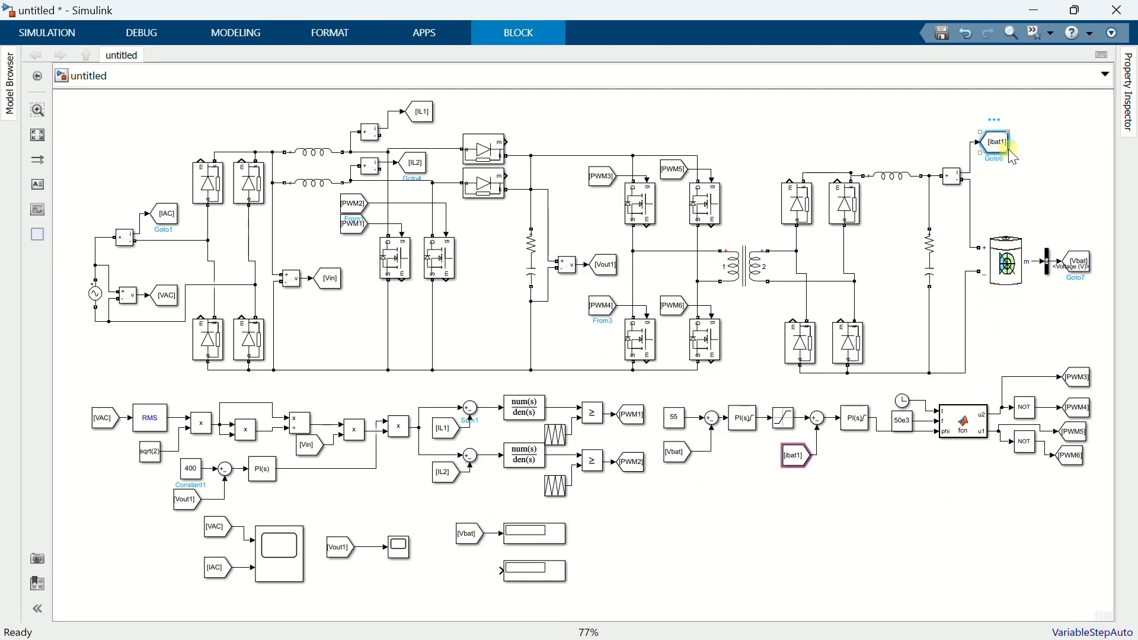
{"action": "left_click_drag", "start_coordinate": [1018, 151], "coordinate": [465, 577]}
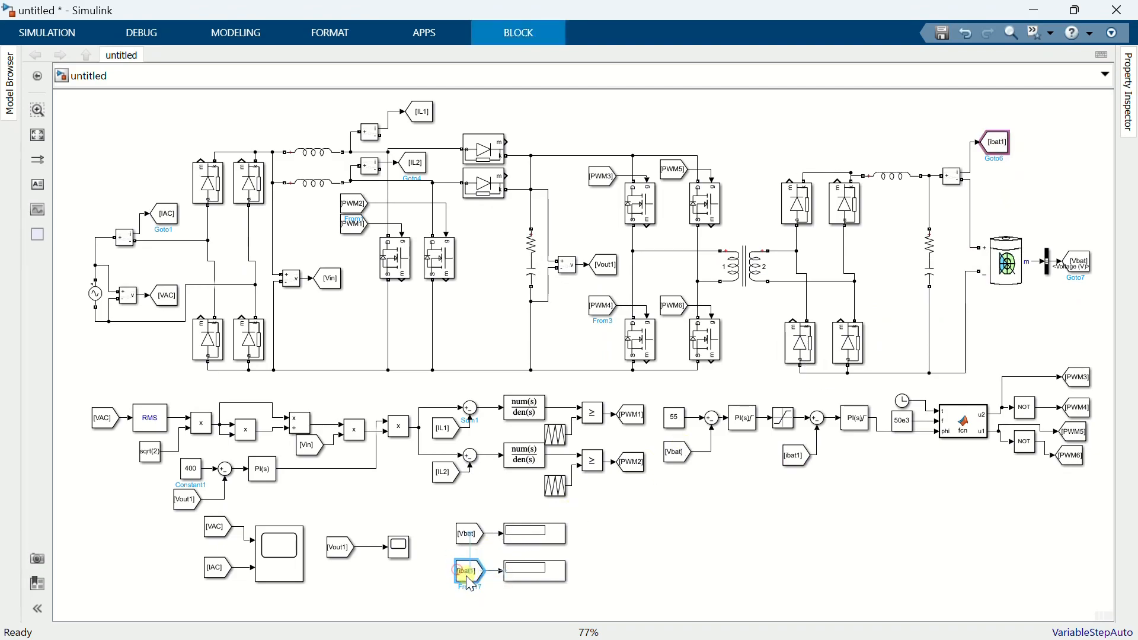
{"action": "left_click", "coordinate": [642, 579]}
- Set the model's solver type to Fixed-step with ode8 (Dormand-Prince) and enter a fixed-step size
{"action": "left_click", "coordinate": [142, 34]}
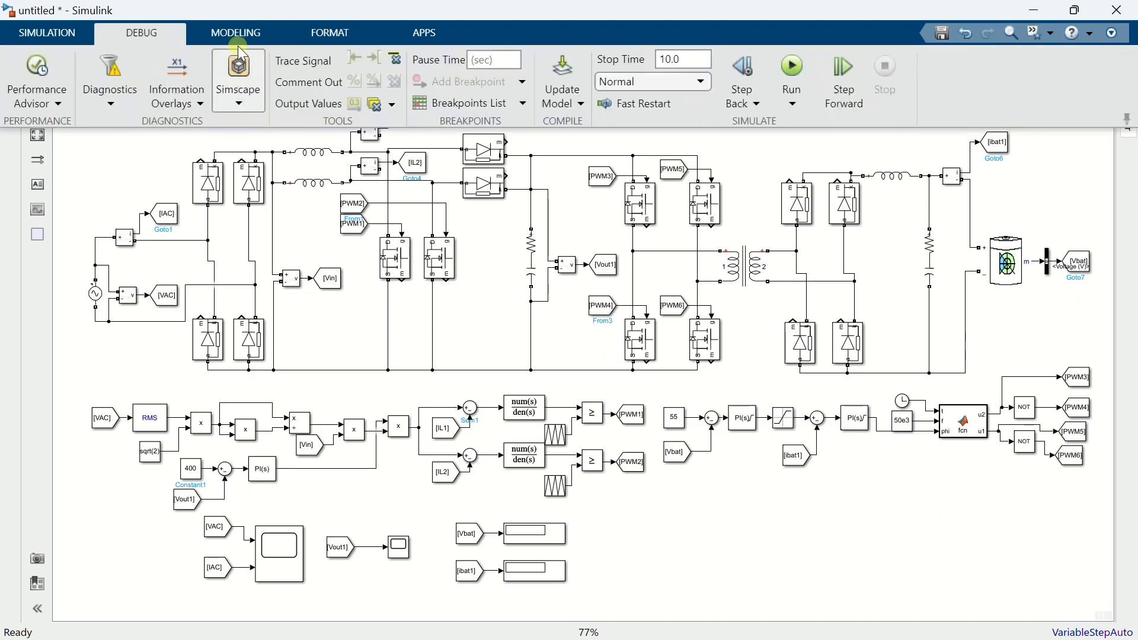
{"action": "left_click", "coordinate": [238, 34]}
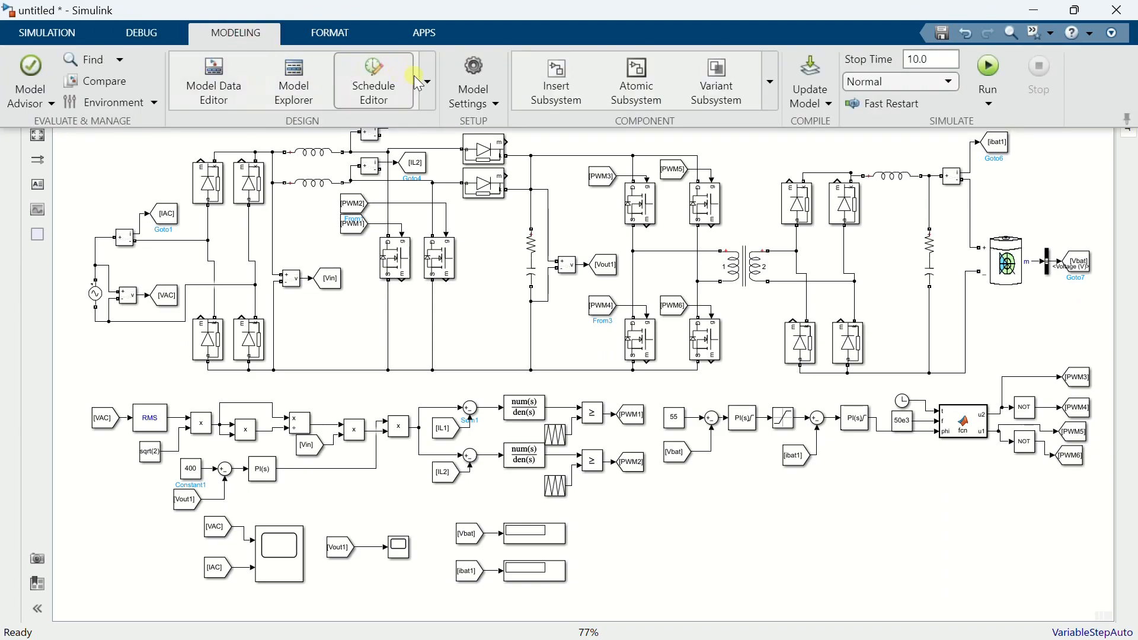
{"action": "left_click", "coordinate": [478, 63]}
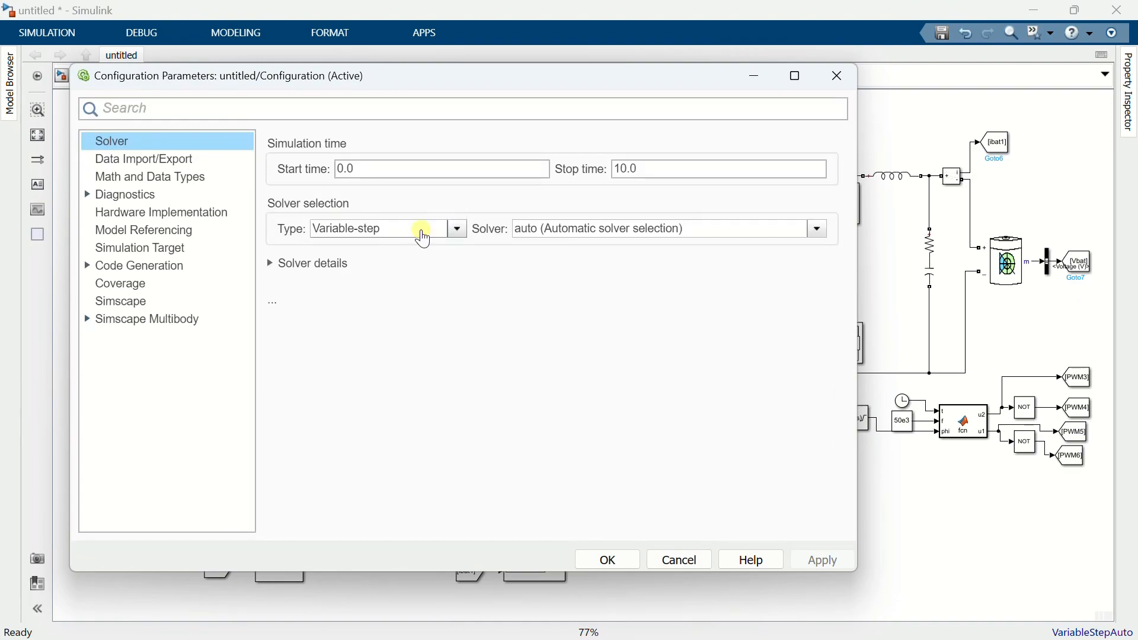
{"action": "left_click", "coordinate": [420, 228]}
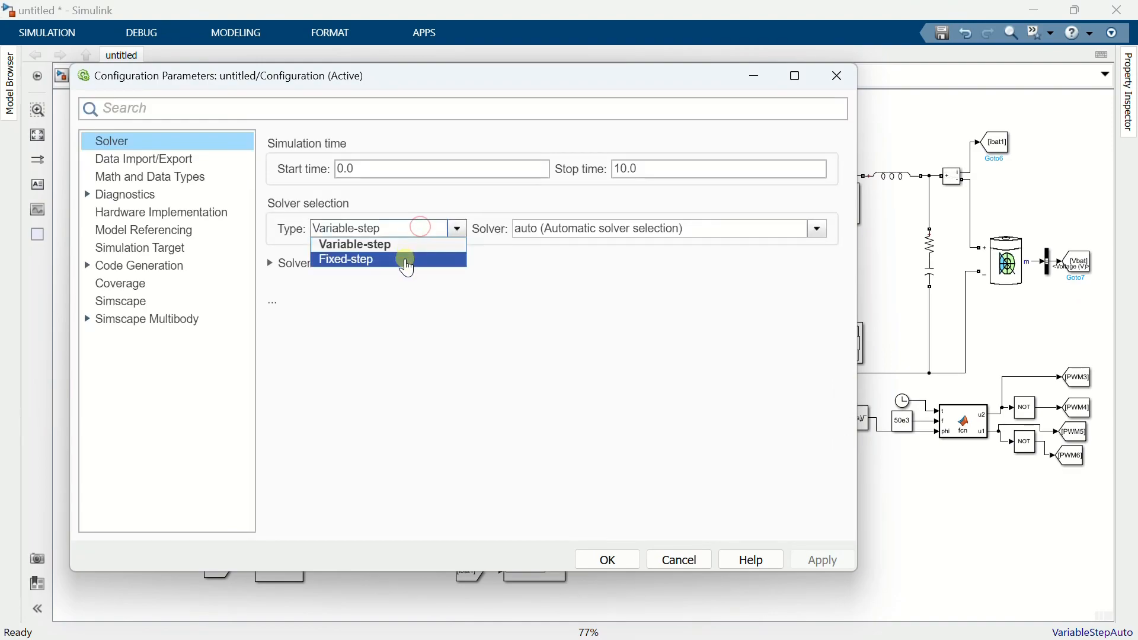
{"action": "left_click", "coordinate": [404, 259]}
{"action": "left_click", "coordinate": [542, 230]}
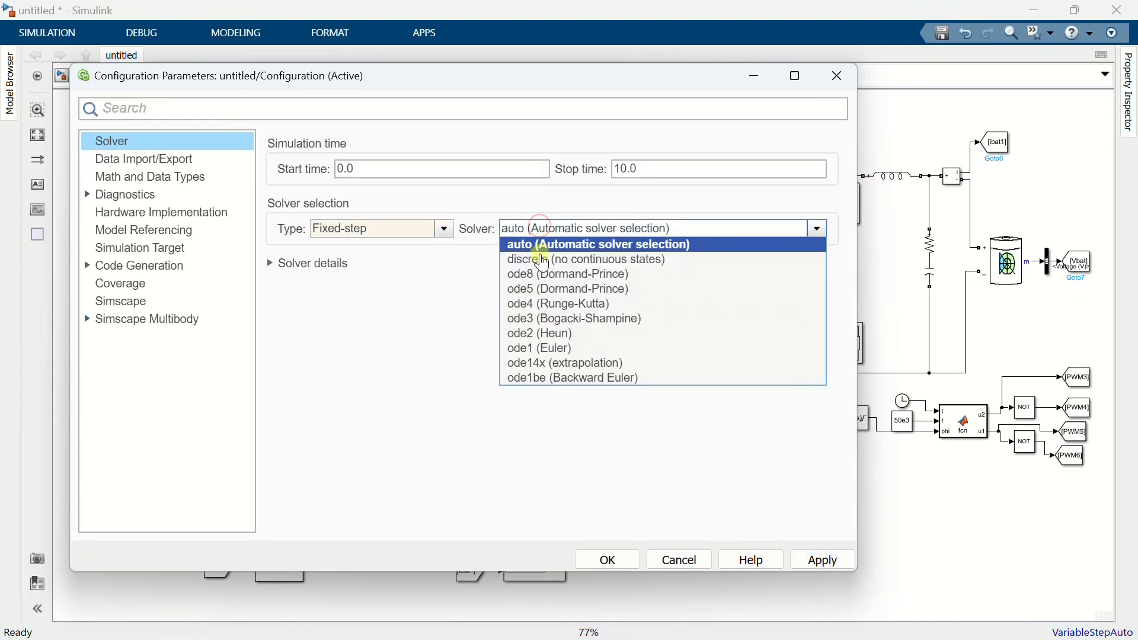
{"action": "left_click", "coordinate": [541, 275]}
{"action": "left_click", "coordinate": [320, 263]}
{"action": "double_click", "coordinate": [591, 299]}
{"action": "type", "text": "1e-"}
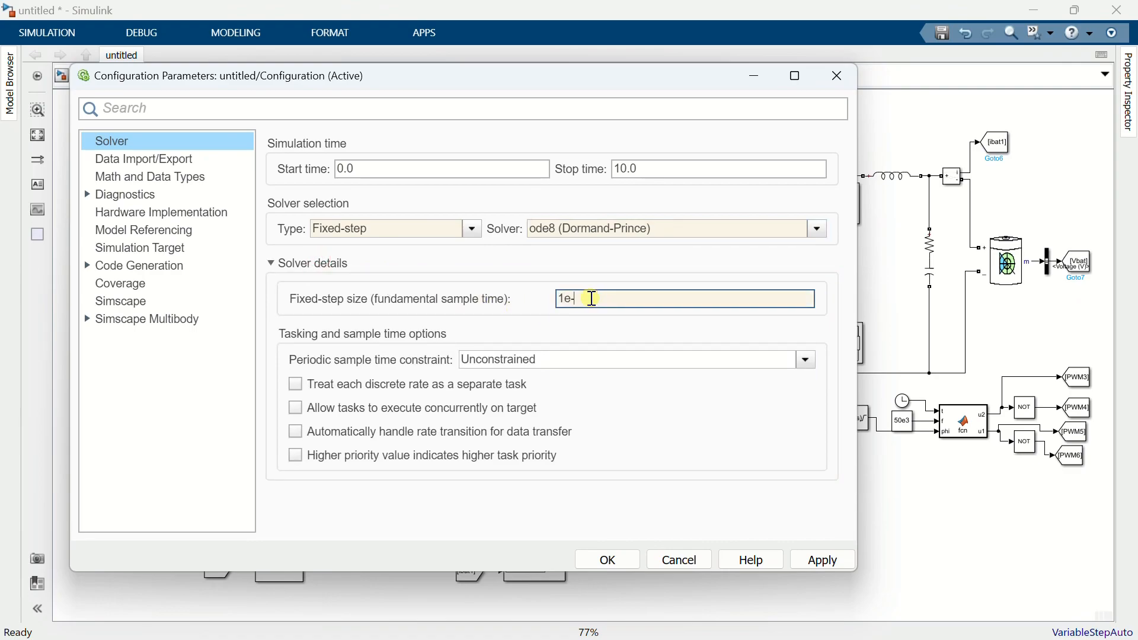
{"action": "left_click", "coordinate": [617, 560]}
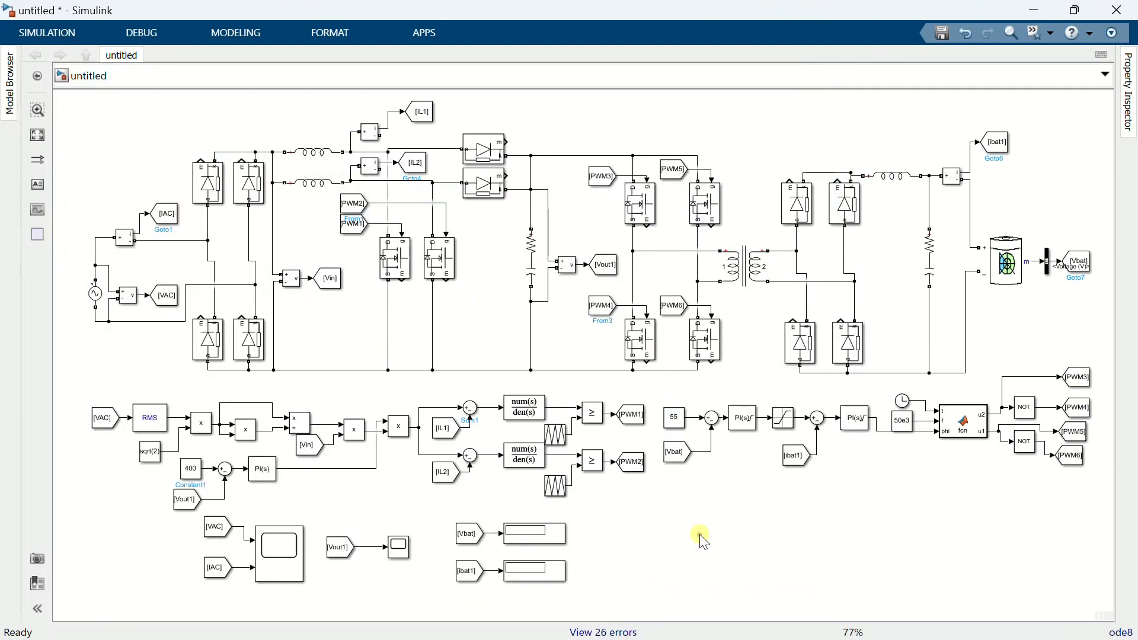
- Add a powergui block and set it to Discrete simulation with a sample time of 1e-6 s
{"action": "double_click", "coordinate": [701, 535]}
{"action": "type", "text": "powe"}
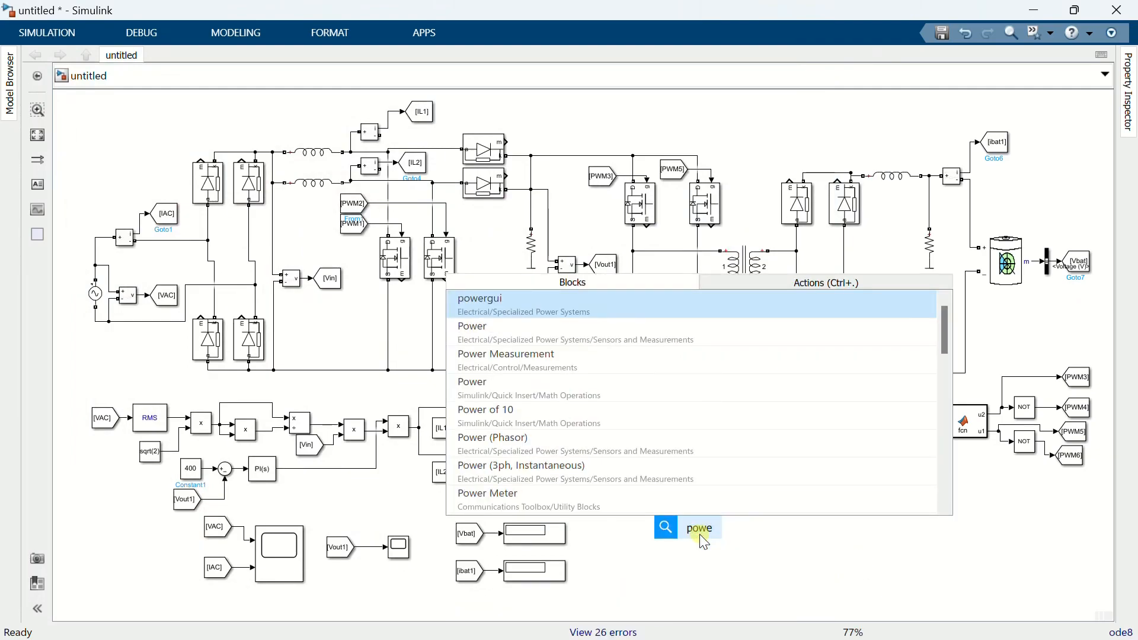
{"action": "left_click", "coordinate": [572, 304]}
{"action": "double_click", "coordinate": [693, 538]}
{"action": "left_click", "coordinate": [859, 267]}
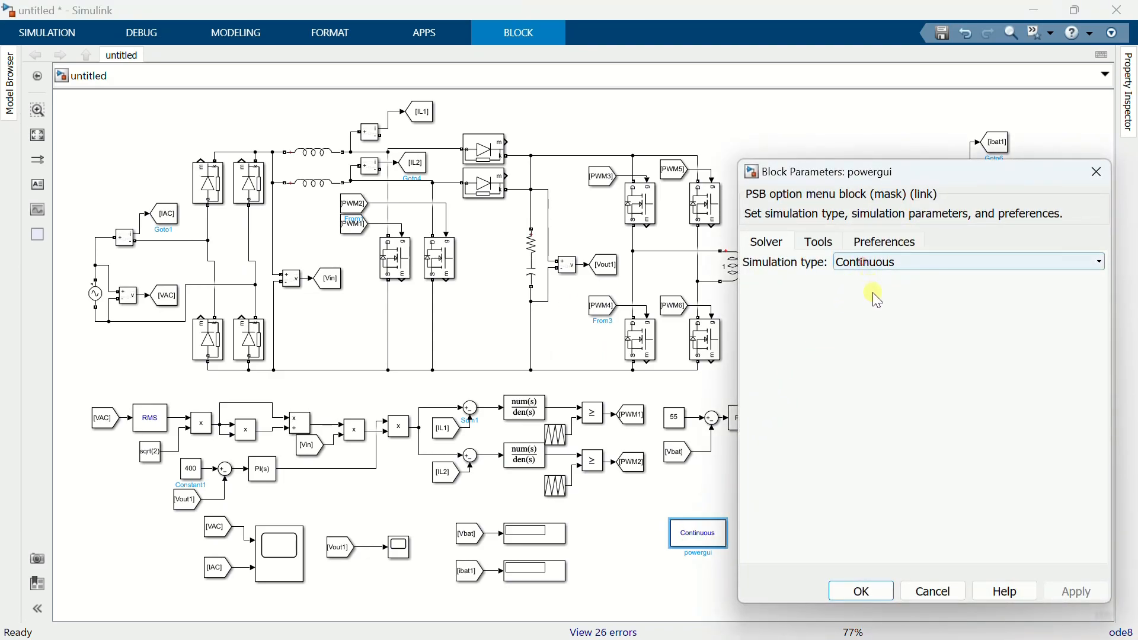
{"action": "left_click", "coordinate": [872, 292]}
{"action": "double_click", "coordinate": [866, 290]}
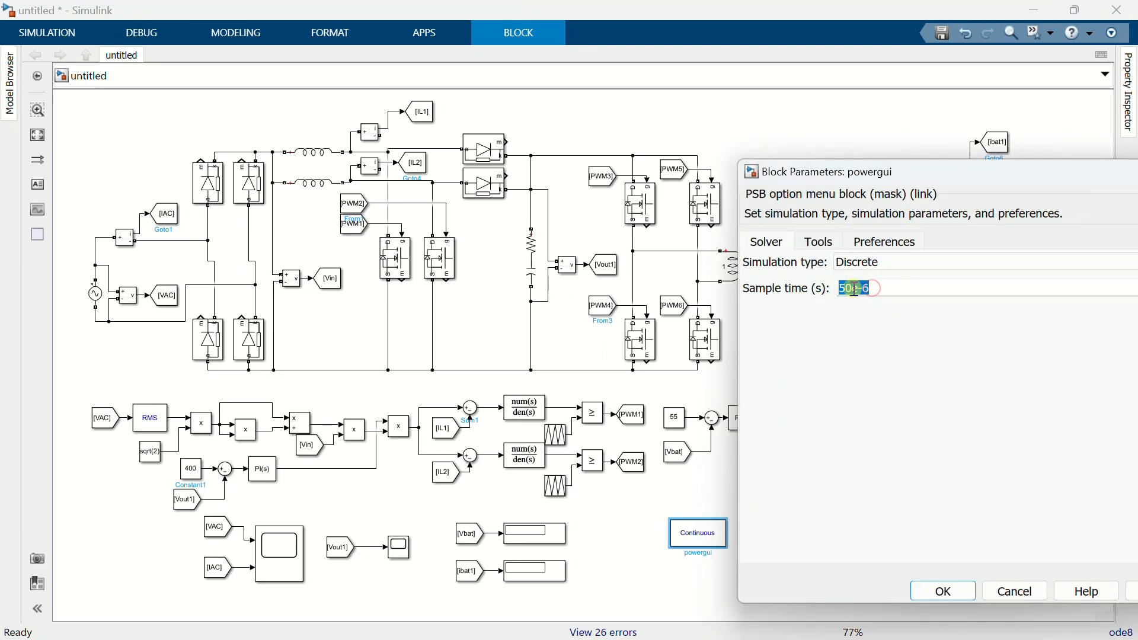
{"action": "type", "text": "1"}
{"action": "left_click", "coordinate": [965, 595]}
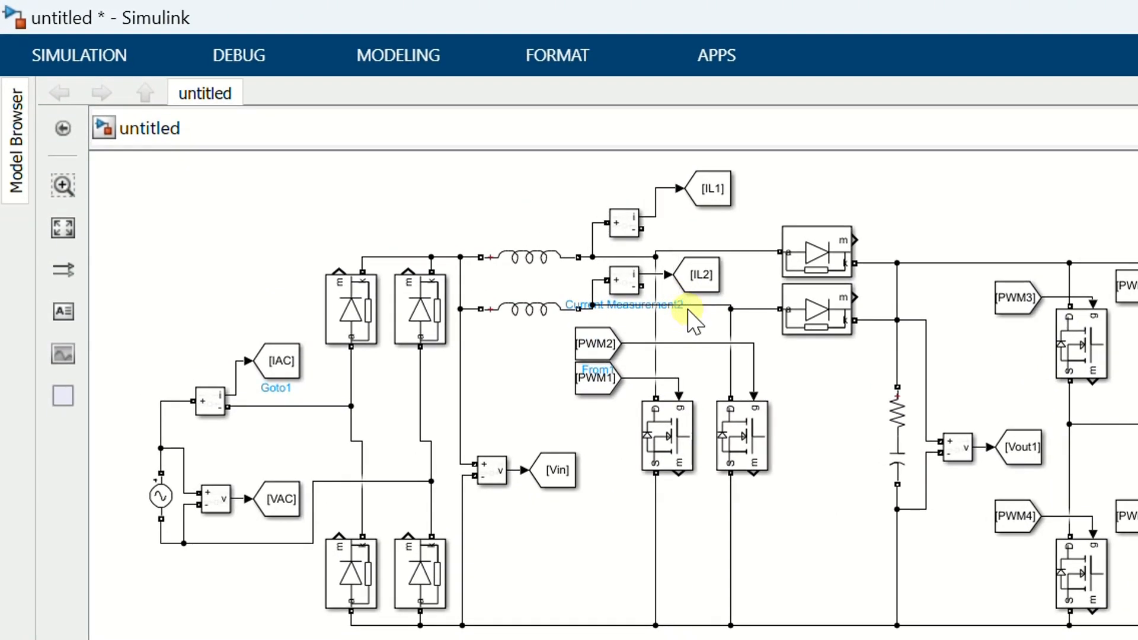
- Remove the wire bypassing the IL2 current measurement and connect the block in series between the lower inductor and its diode
{"action": "left_click", "coordinate": [685, 305]}
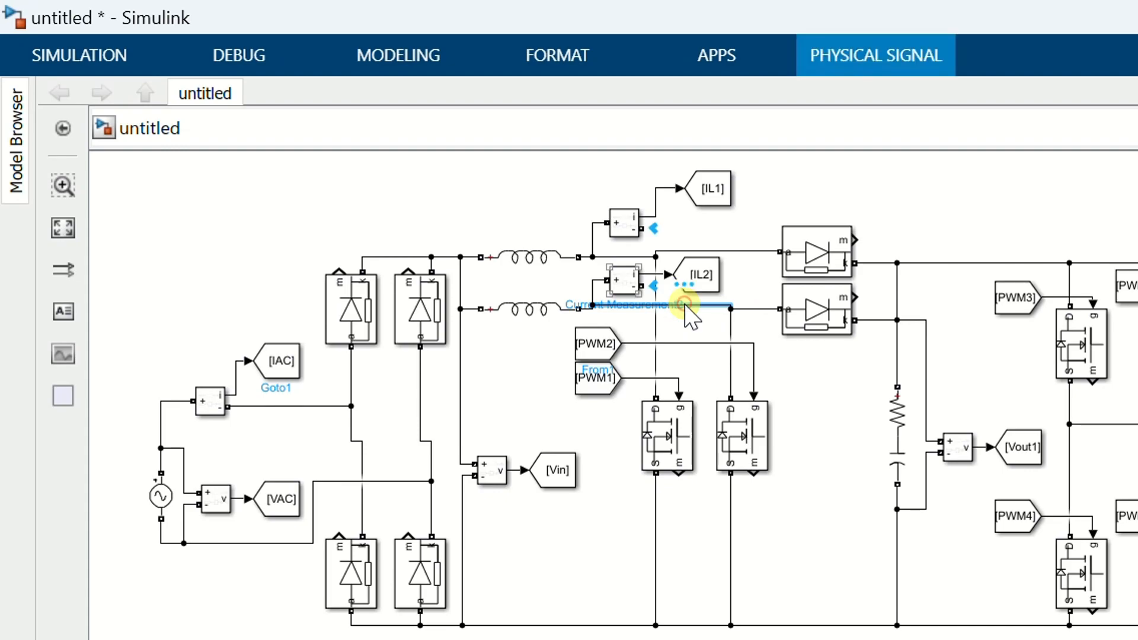
{"action": "left_click", "coordinate": [656, 274]}
{"action": "left_click_drag", "start_coordinate": [622, 282], "coordinate": [627, 304]}
{"action": "left_click", "coordinate": [721, 303]}
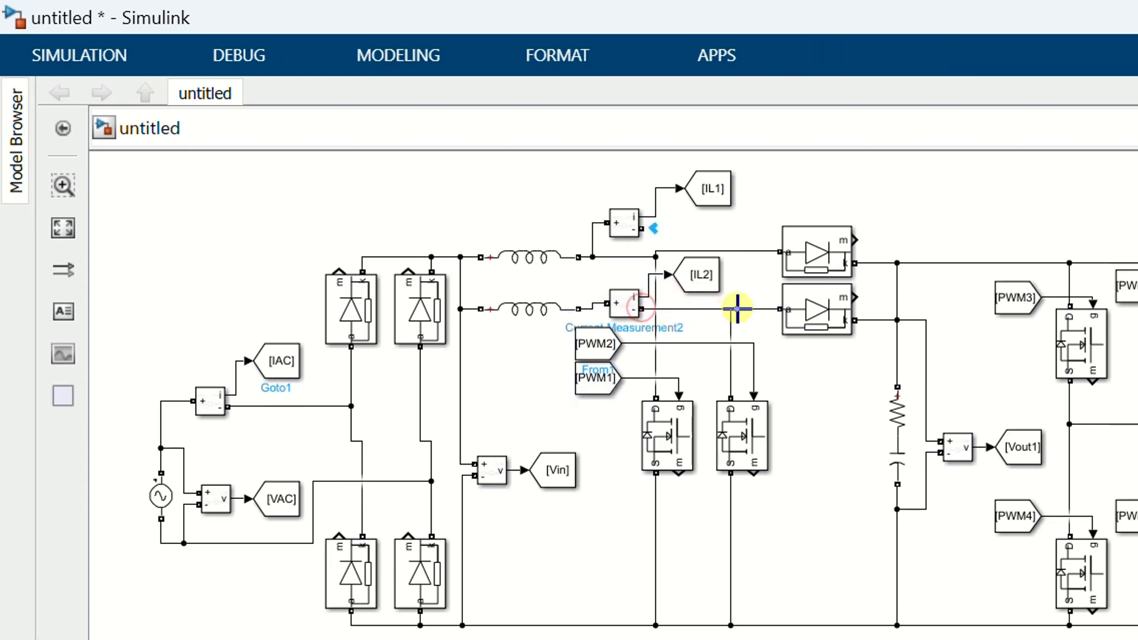
- Connect the IL1 current measurement in series after the upper inductor, replacing the bypass wire, and move the IL1 tag closer
{"action": "left_click", "coordinate": [650, 252]}
{"action": "left_click_drag", "start_coordinate": [620, 230], "coordinate": [621, 263]}
{"action": "left_click", "coordinate": [650, 256]}
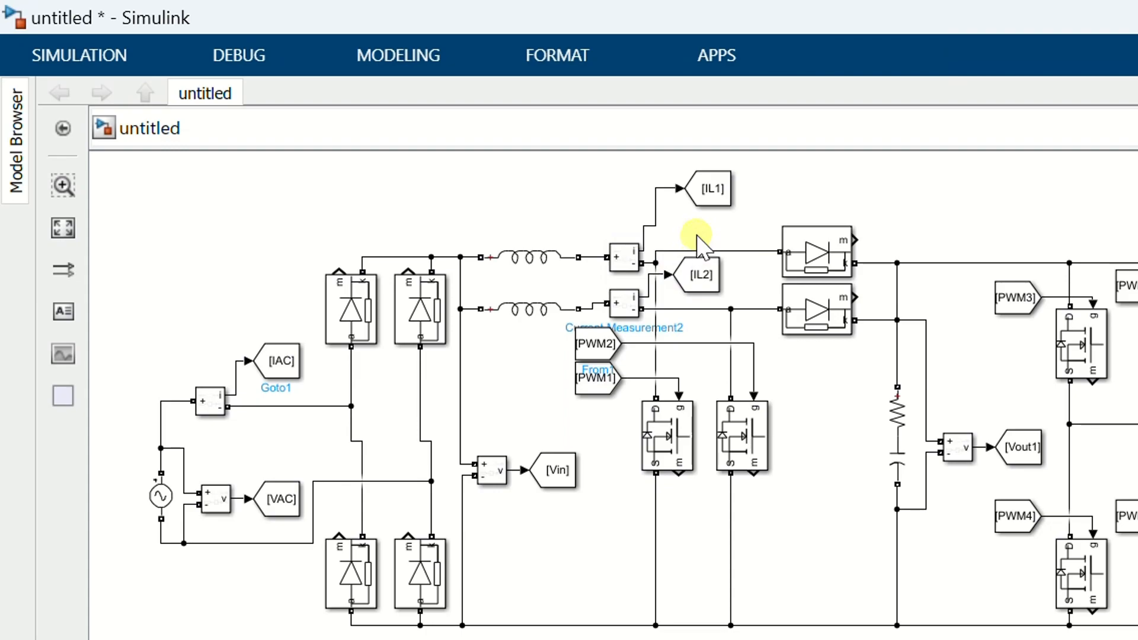
{"action": "left_click_drag", "start_coordinate": [702, 193], "coordinate": [698, 219]}
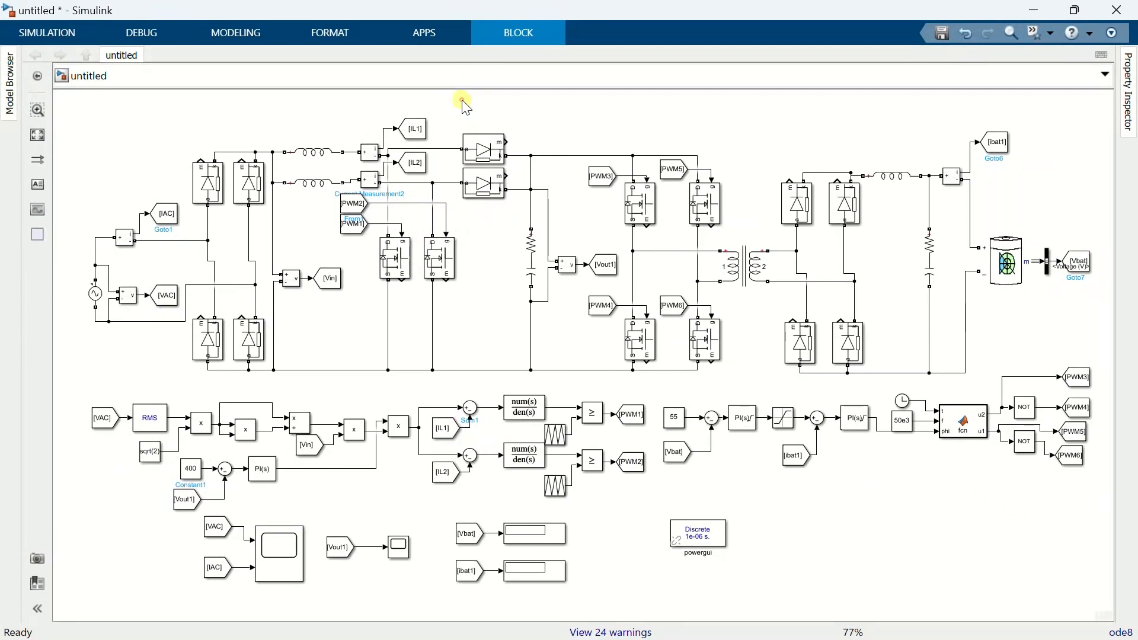
- Set the simulation stop time to 1.5 and run the model
{"action": "left_click", "coordinate": [755, 157]}
{"action": "left_click", "coordinate": [70, 38]}
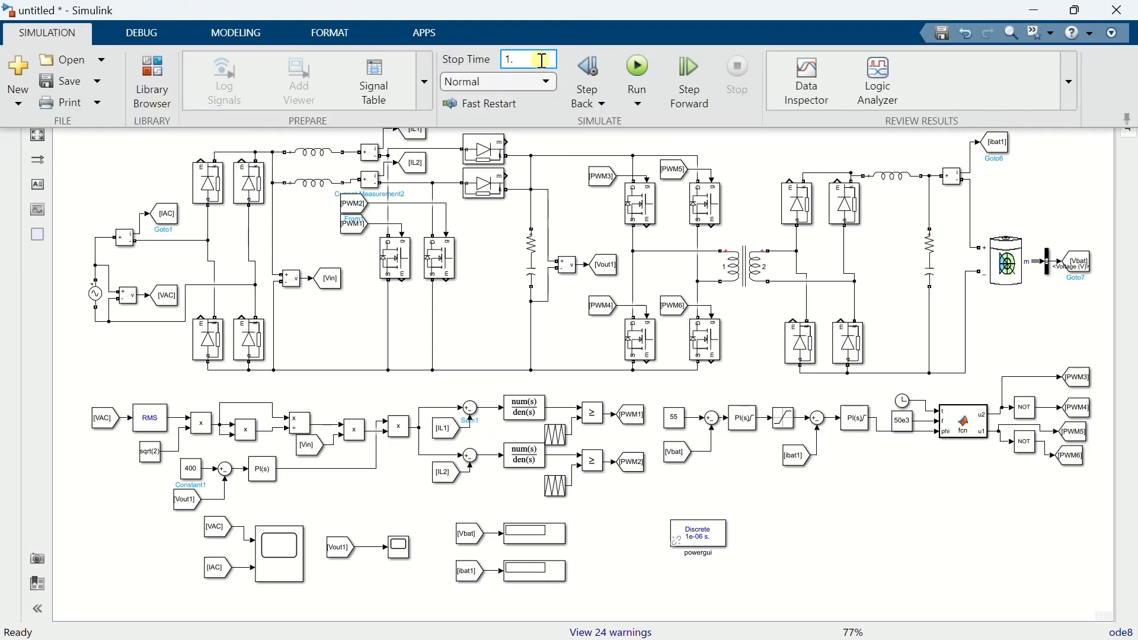
{"action": "left_click", "coordinate": [638, 70]}
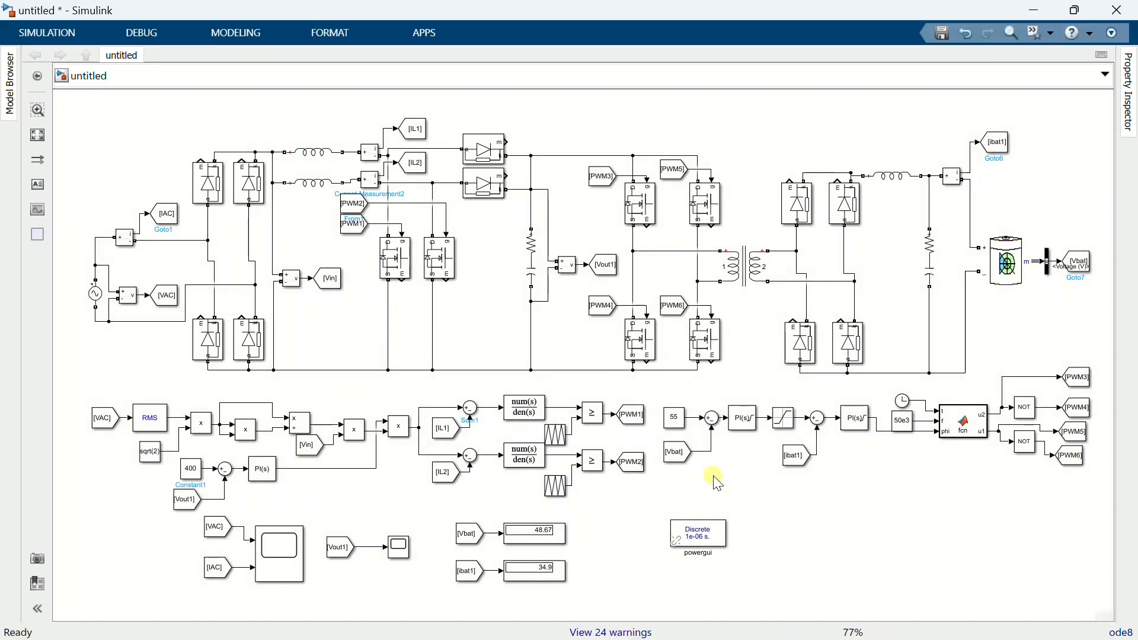
- Examine the Vout1 waveform in its scope at full-screen size, then close the scope
{"action": "double_click", "coordinate": [399, 548]}
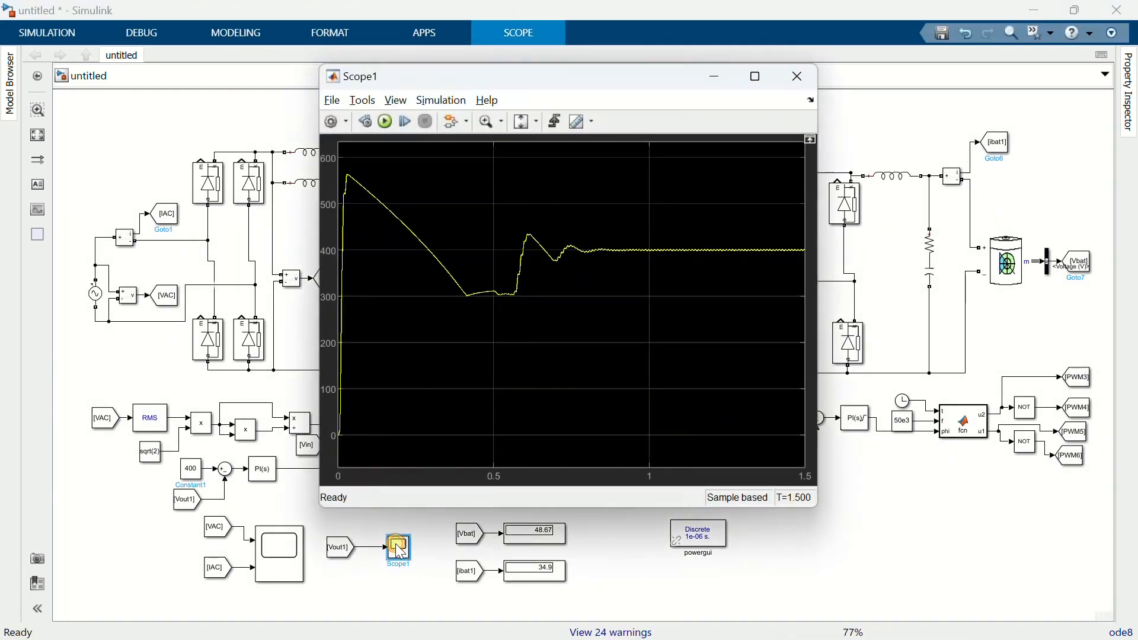
{"action": "left_click", "coordinate": [759, 77]}
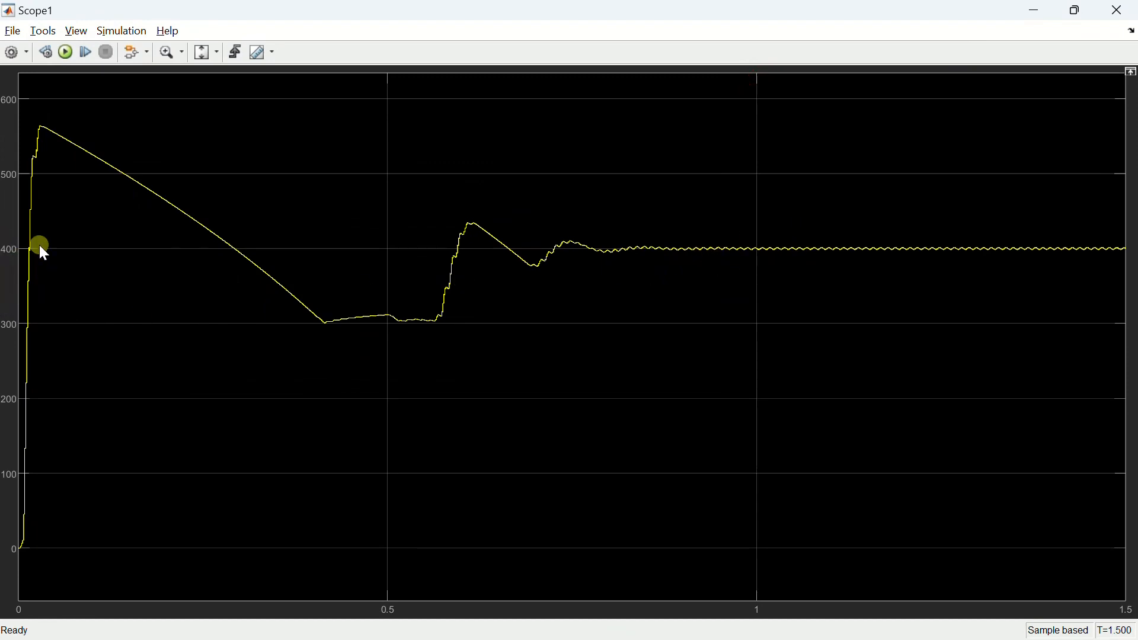
{"action": "left_click", "coordinate": [1118, 10]}
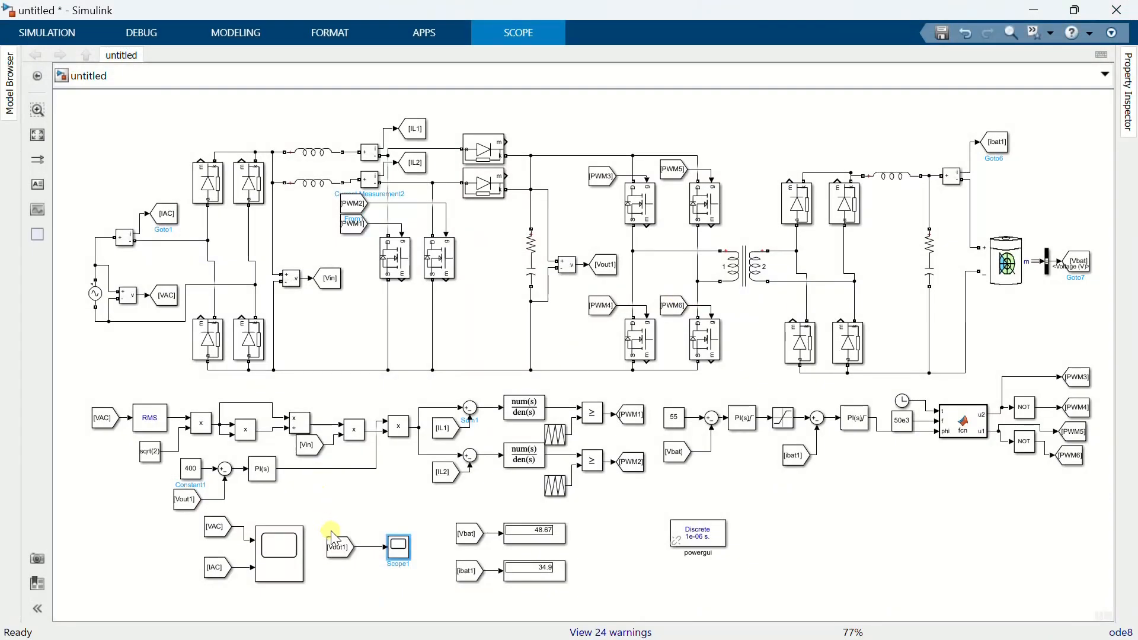
- Examine the VAC and IAC waveforms in the two-input scope, magnifying the time axis around 1.4 s, and close the scope
{"action": "double_click", "coordinate": [279, 542]}
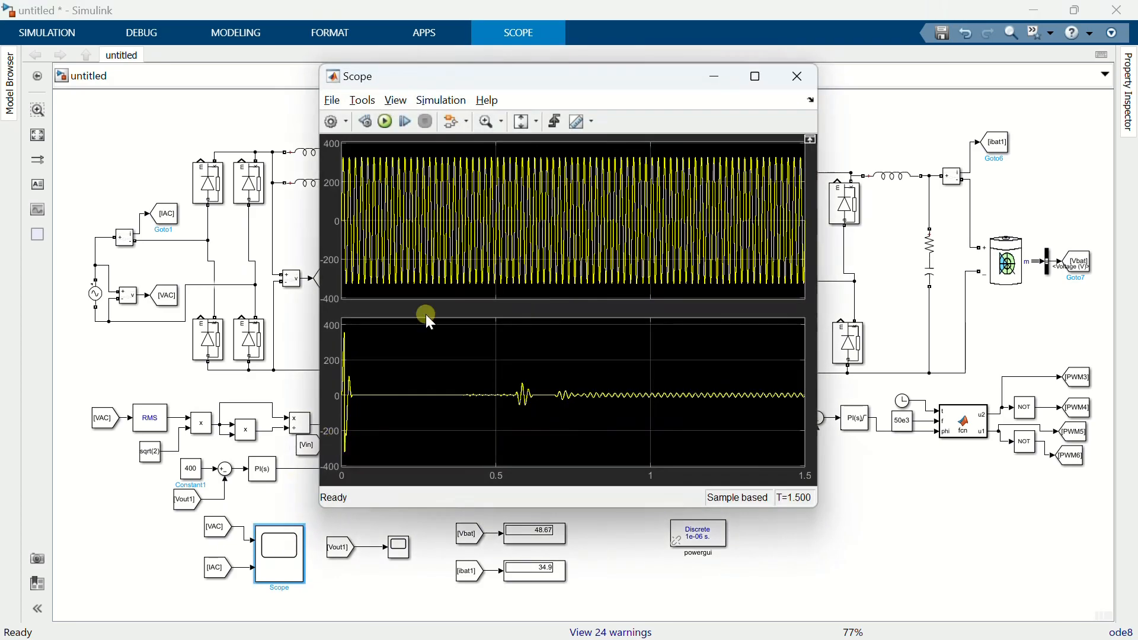
{"action": "left_click", "coordinate": [765, 76]}
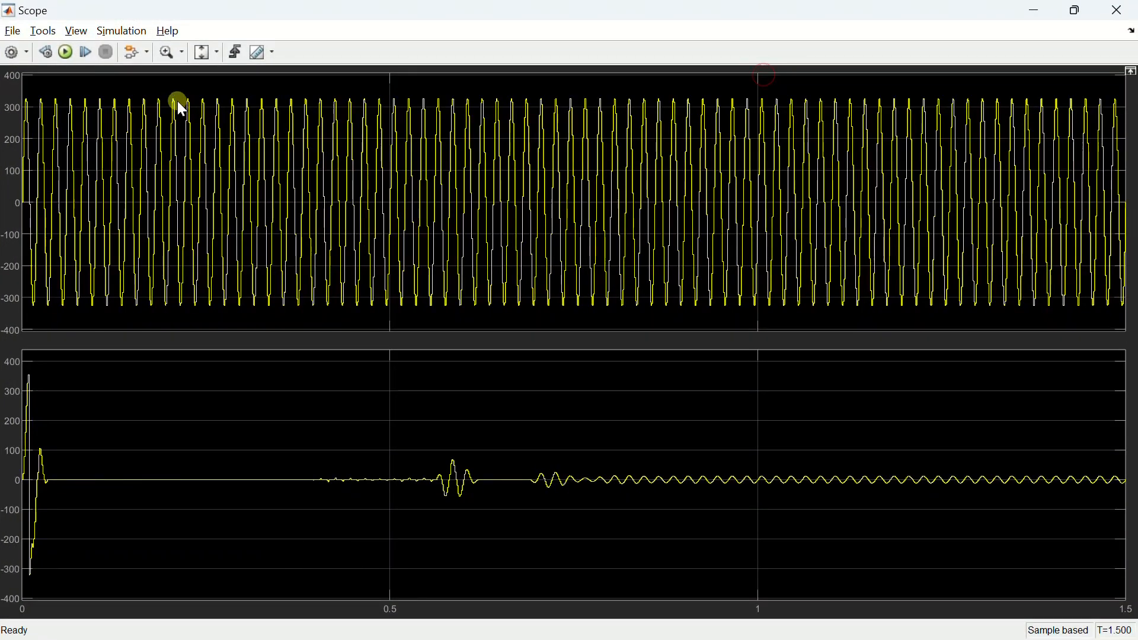
{"action": "left_click", "coordinate": [184, 51]}
{"action": "left_click", "coordinate": [173, 75]}
{"action": "left_click_drag", "start_coordinate": [1001, 83], "coordinate": [1095, 58]}
{"action": "left_click", "coordinate": [199, 53]}
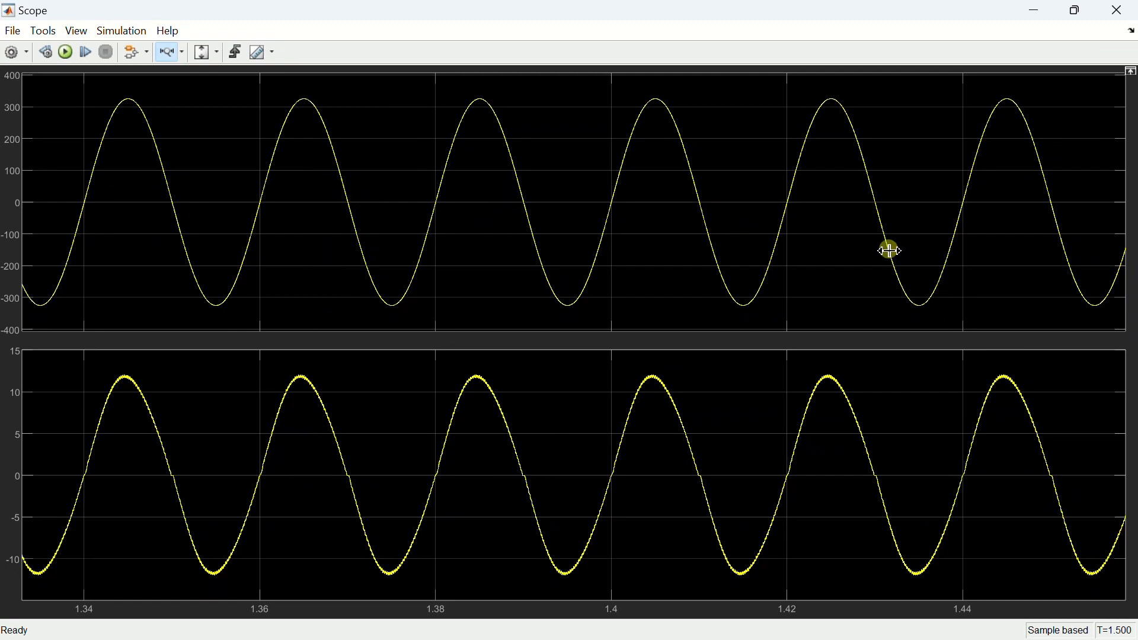
{"action": "left_click", "coordinate": [1119, 10]}
{"action": "left_click", "coordinate": [824, 542]}
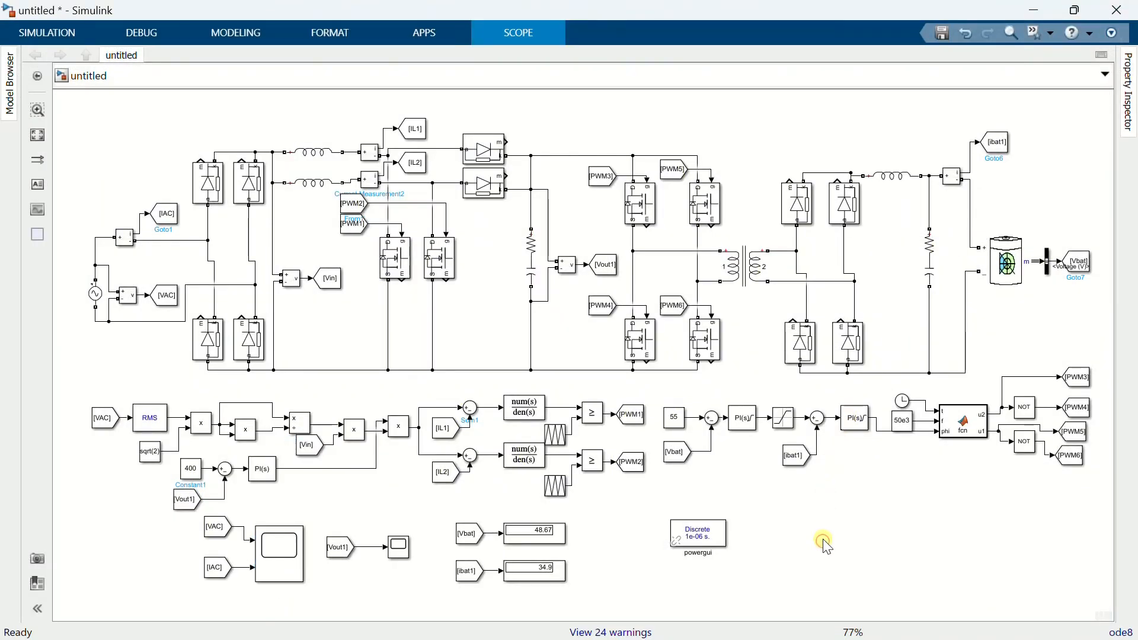